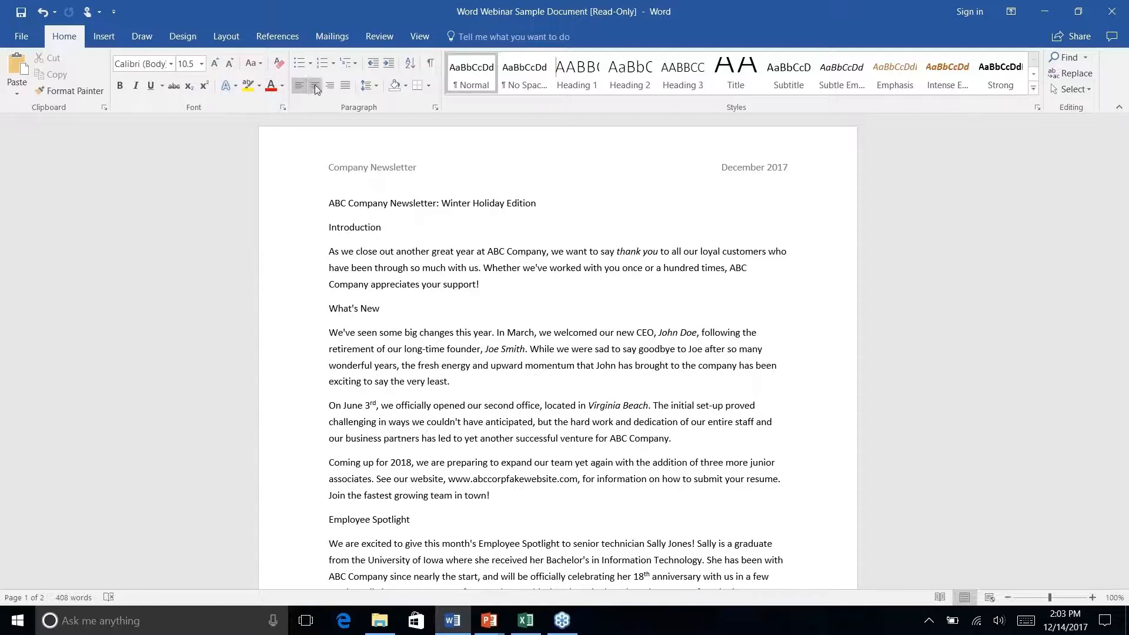
Step: Show the Quick Access Toolbar below the ribbon
{"action": "right_click", "coordinate": [294, 85]}
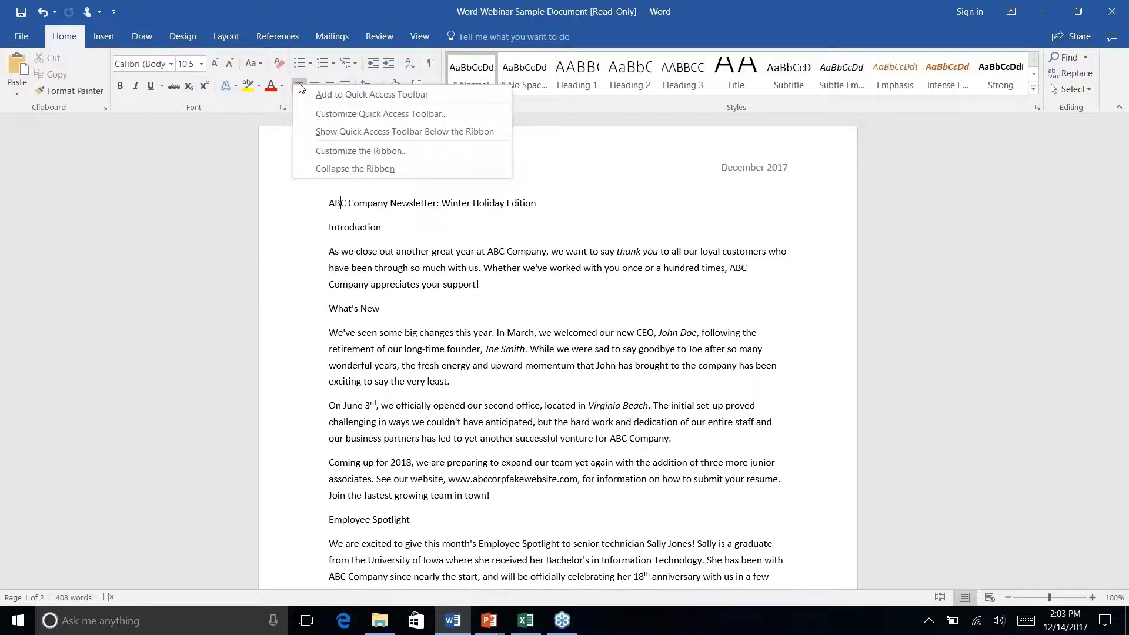
{"action": "left_click", "coordinate": [386, 133]}
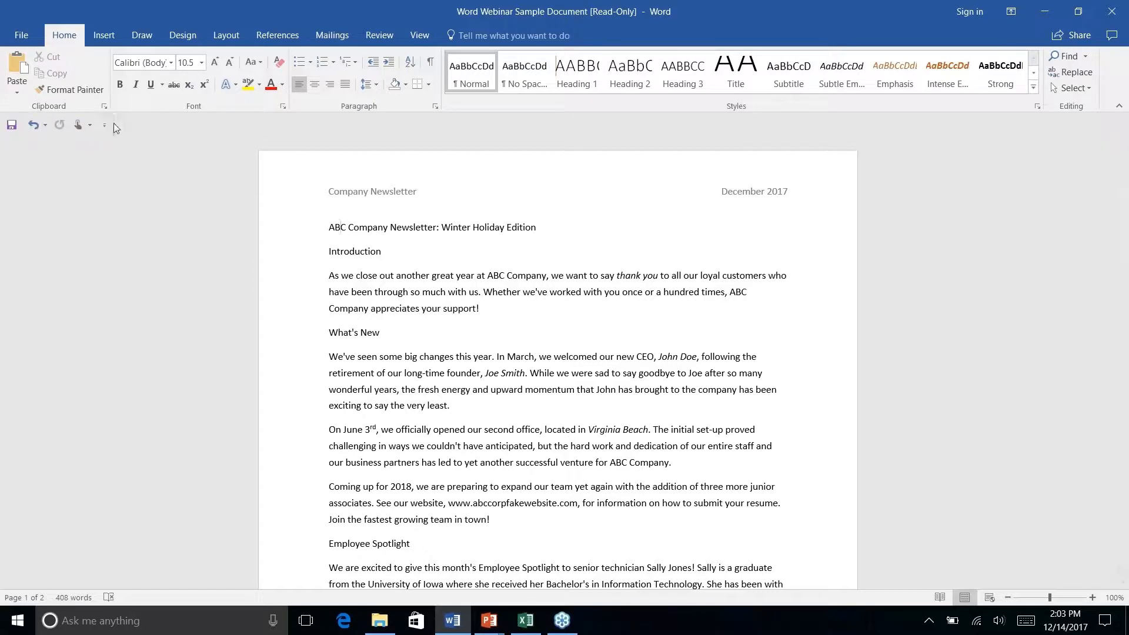
{"action": "right_click", "coordinate": [297, 86]}
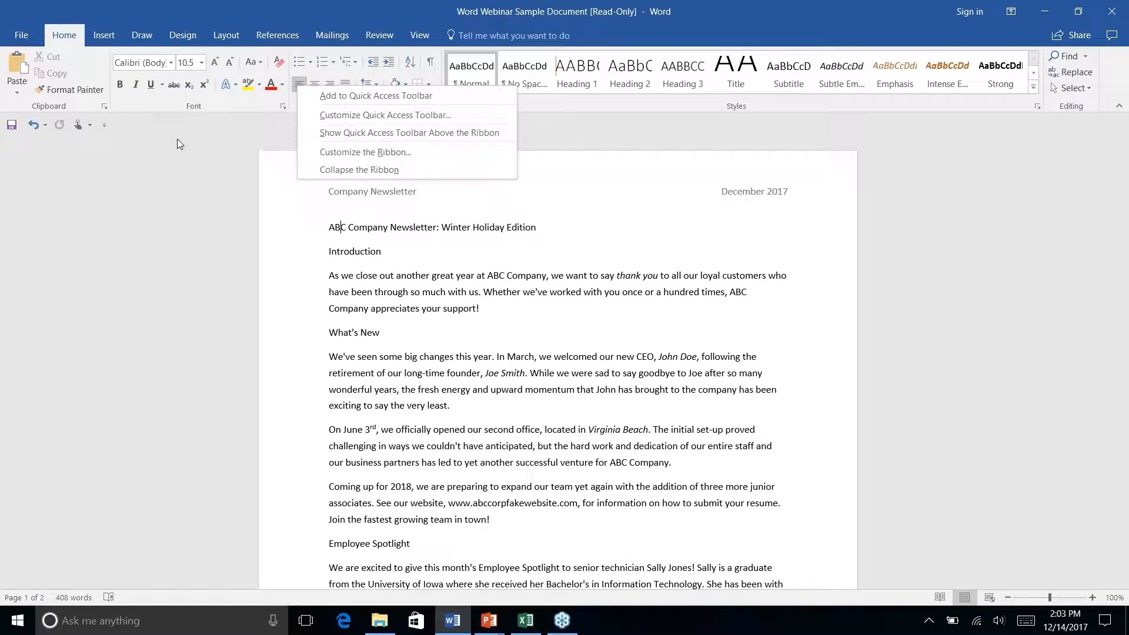
{"action": "left_click", "coordinate": [135, 121]}
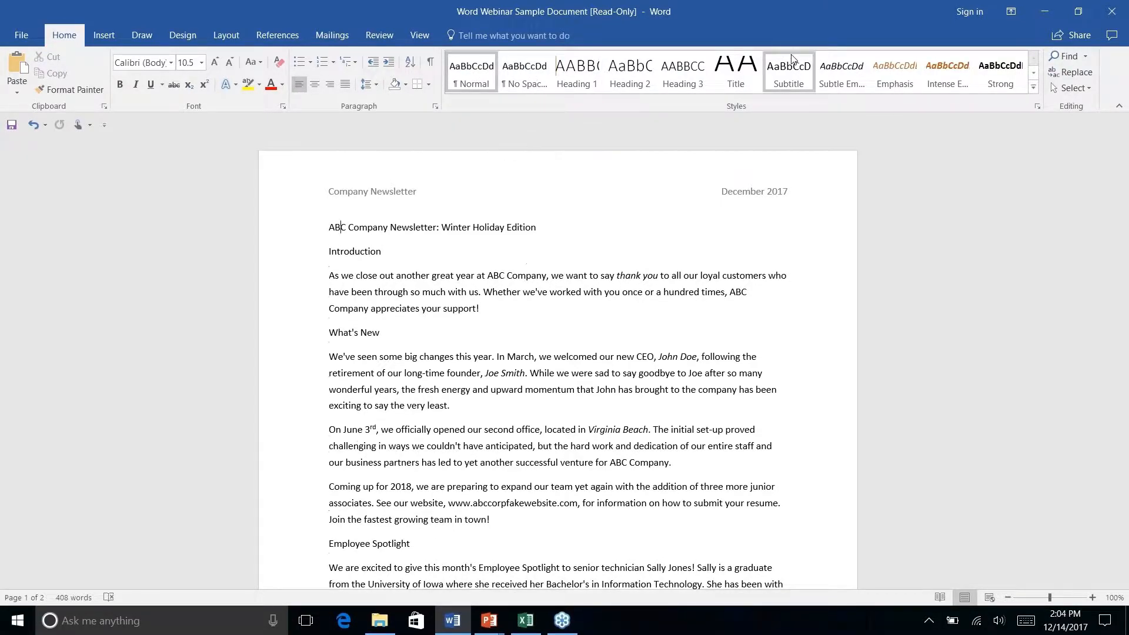
{"action": "right_click", "coordinate": [734, 75]}
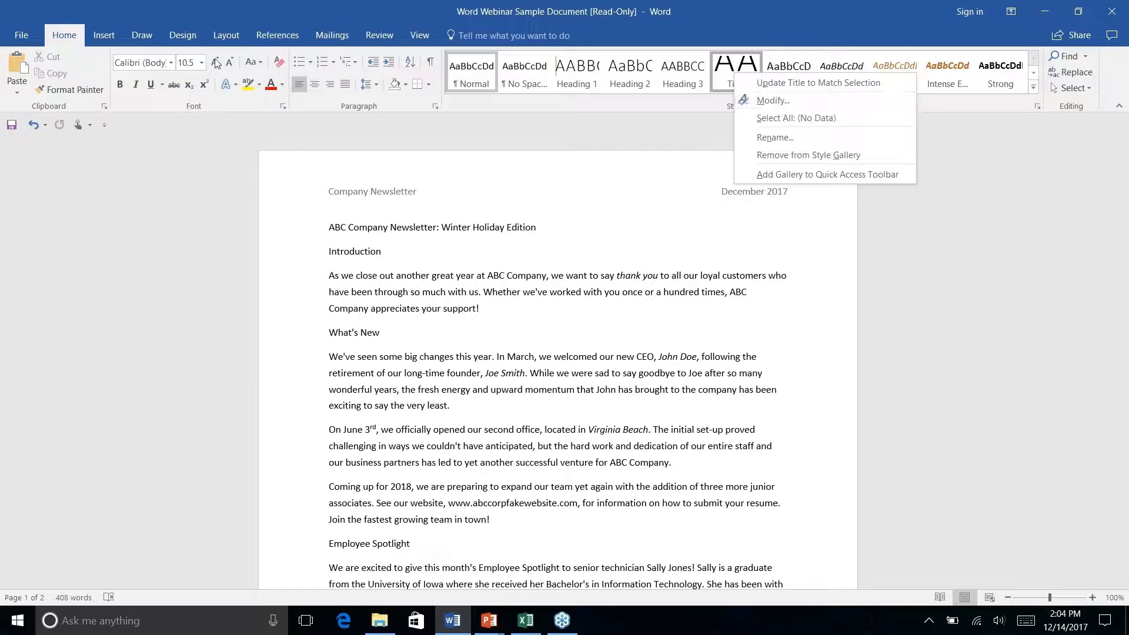
{"action": "left_click", "coordinate": [309, 62]}
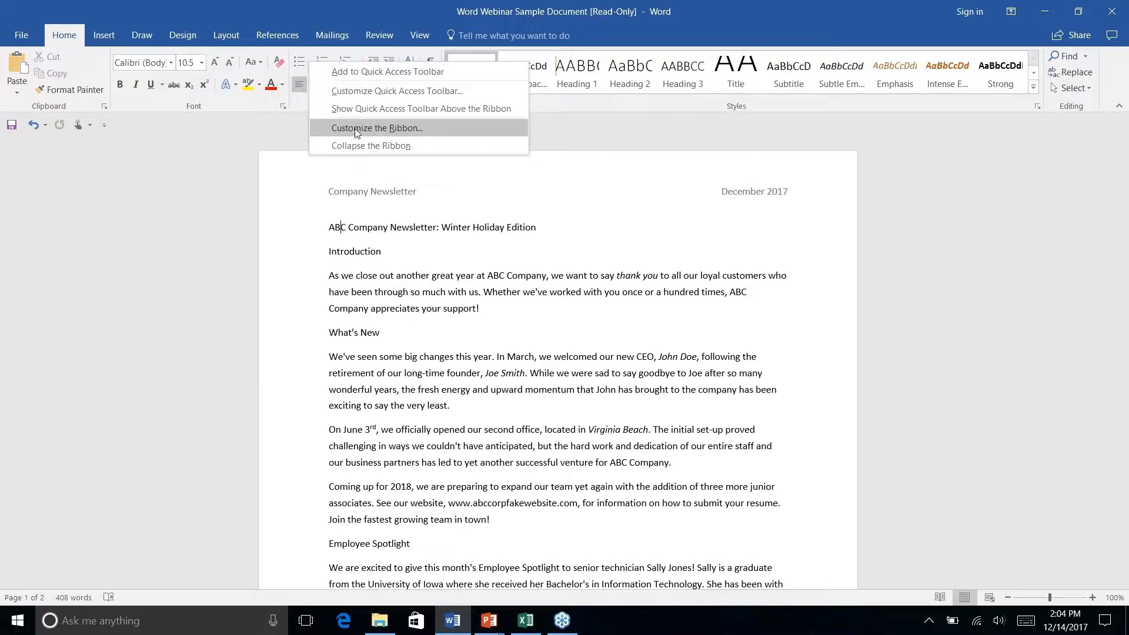
{"action": "left_click", "coordinate": [121, 120]}
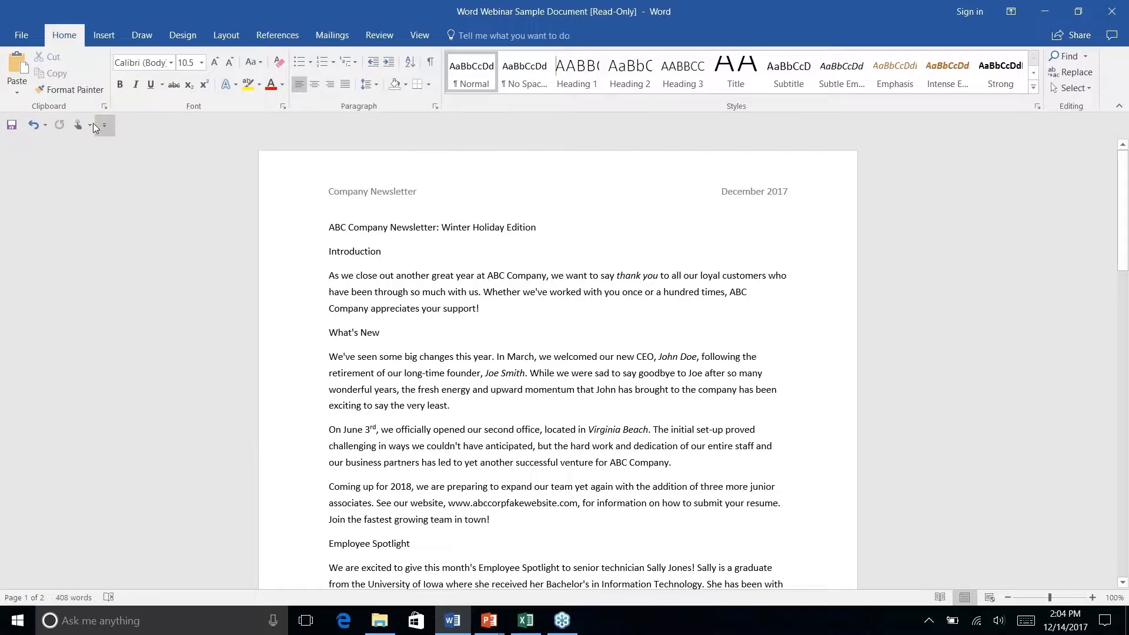
Step: Collapse the ribbon to its headings, and temporarily reveal the View commands
{"action": "left_click", "coordinate": [1118, 109]}
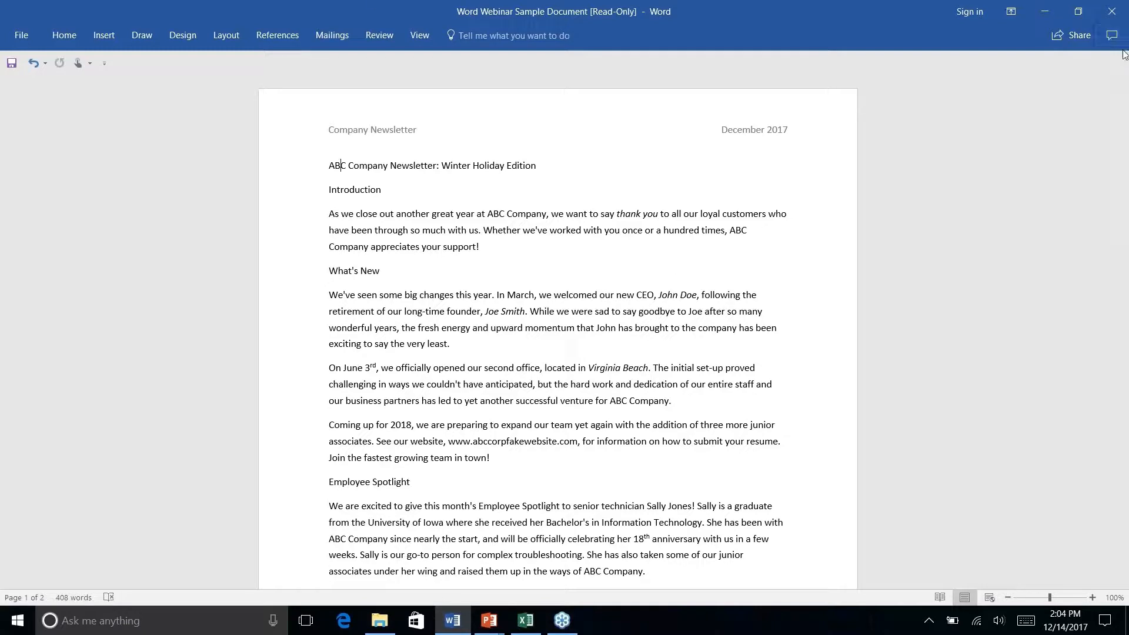
{"action": "left_click", "coordinate": [420, 34]}
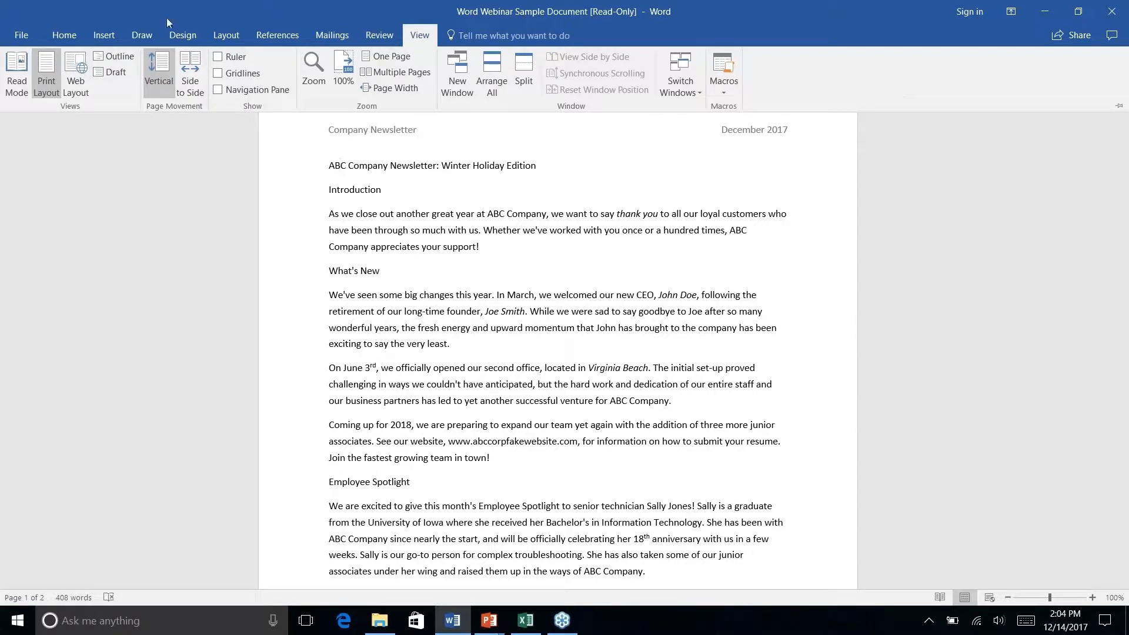
{"action": "left_click", "coordinate": [424, 37]}
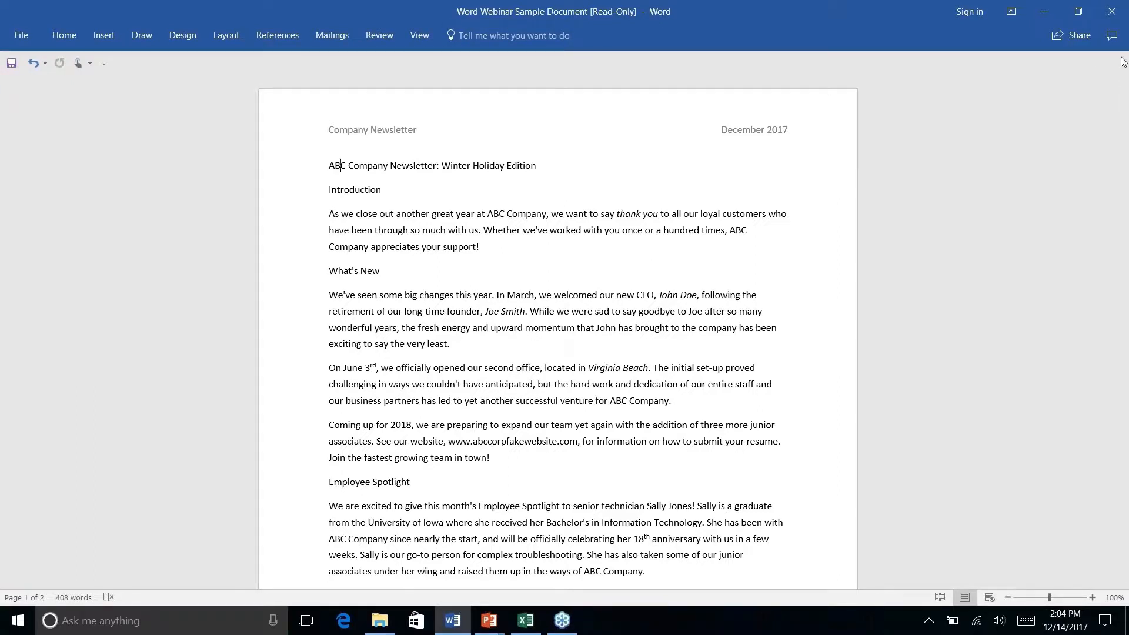
Step: Review the View, Home, Insert, Draw, Design, Layout and References commands of the collapsed ribbon
{"action": "left_click", "coordinate": [420, 36]}
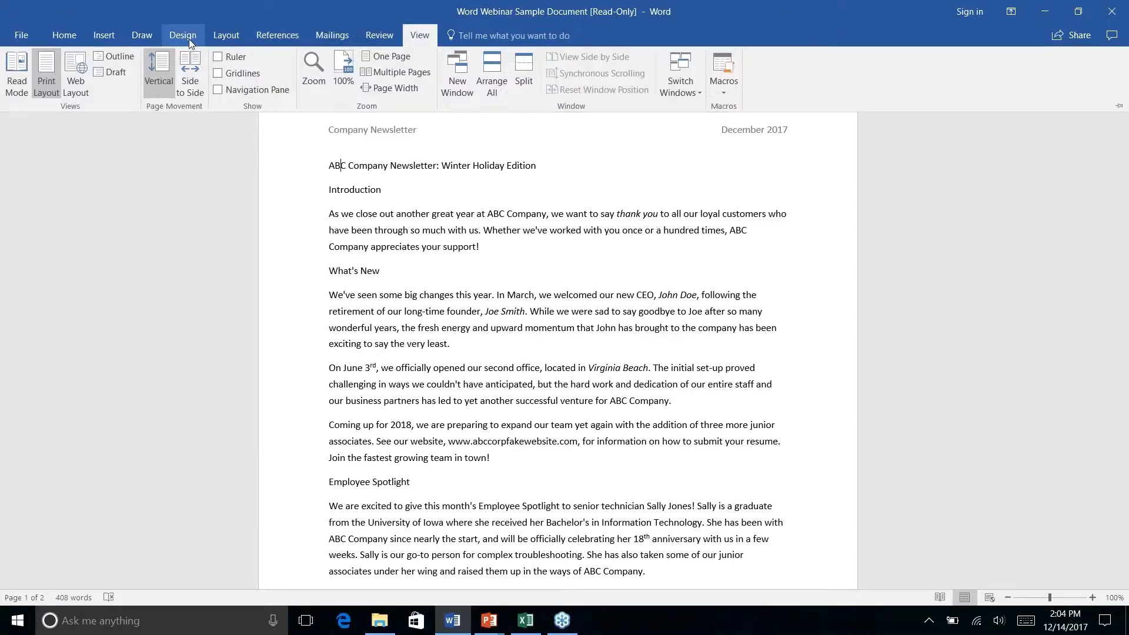
{"action": "left_click", "coordinate": [188, 40]}
{"action": "left_click", "coordinate": [77, 36]}
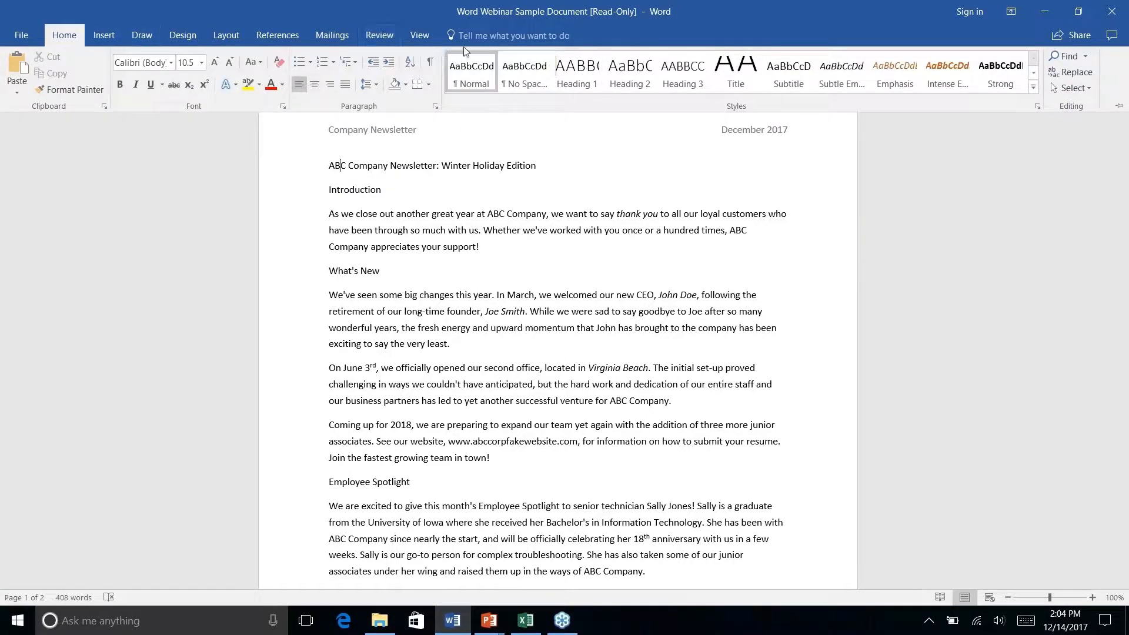
{"action": "left_click", "coordinate": [103, 37]}
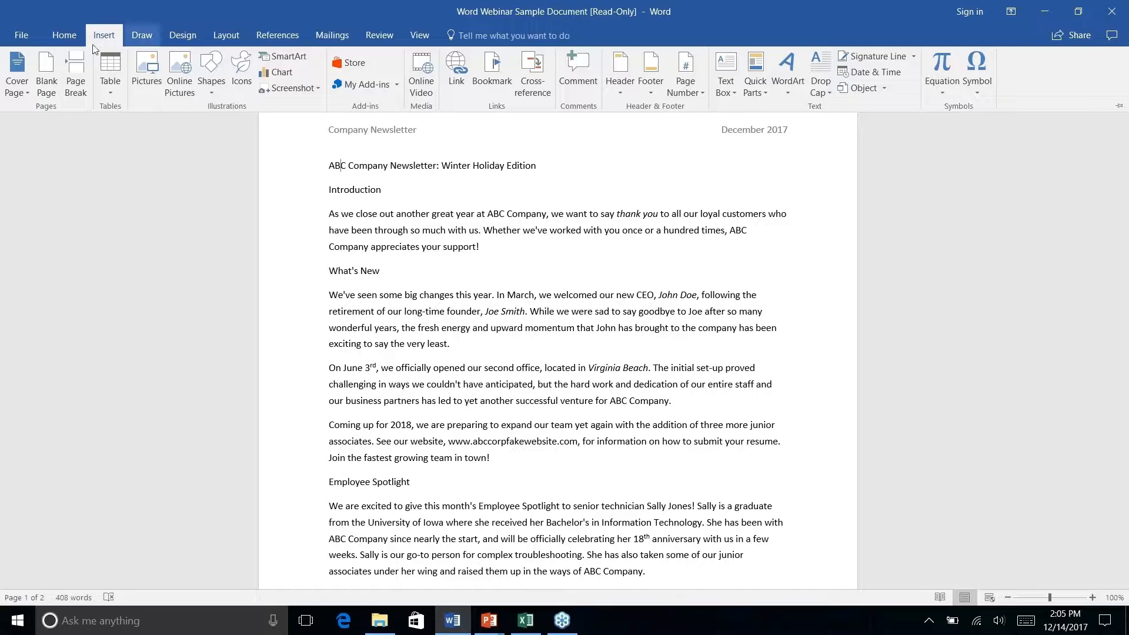
{"action": "left_click", "coordinate": [147, 40]}
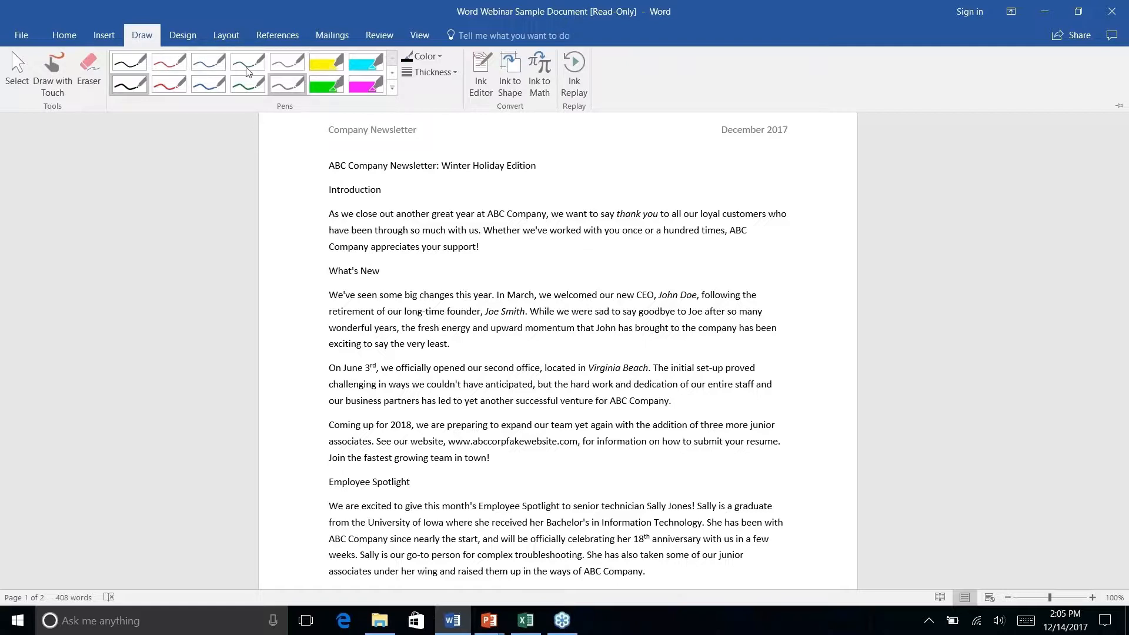
{"action": "left_click", "coordinate": [175, 36]}
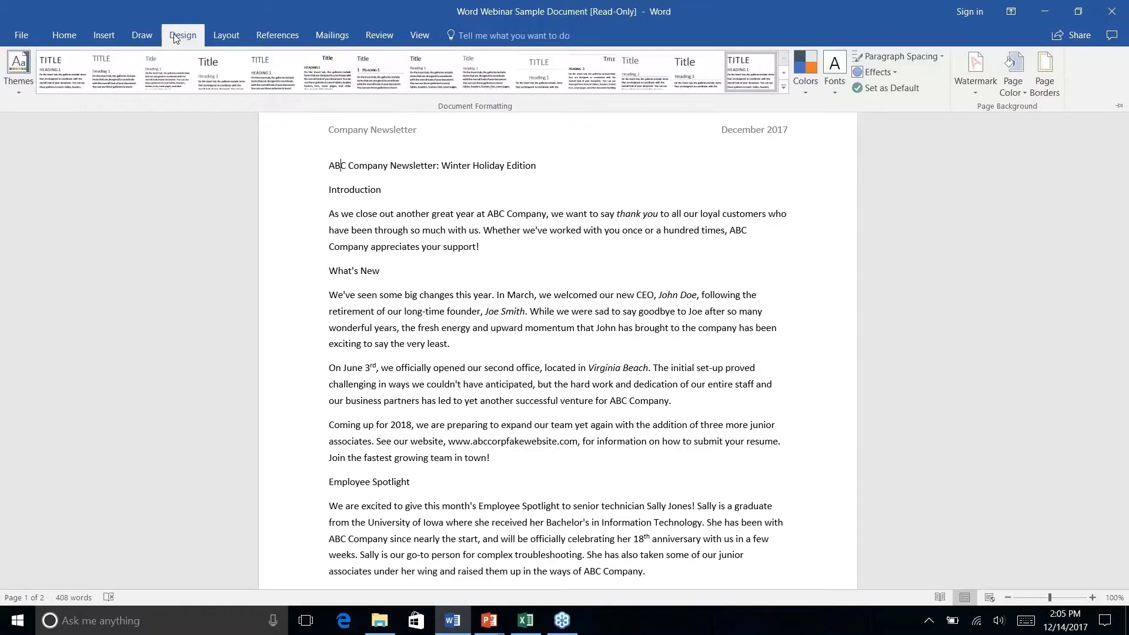
{"action": "left_click", "coordinate": [230, 37]}
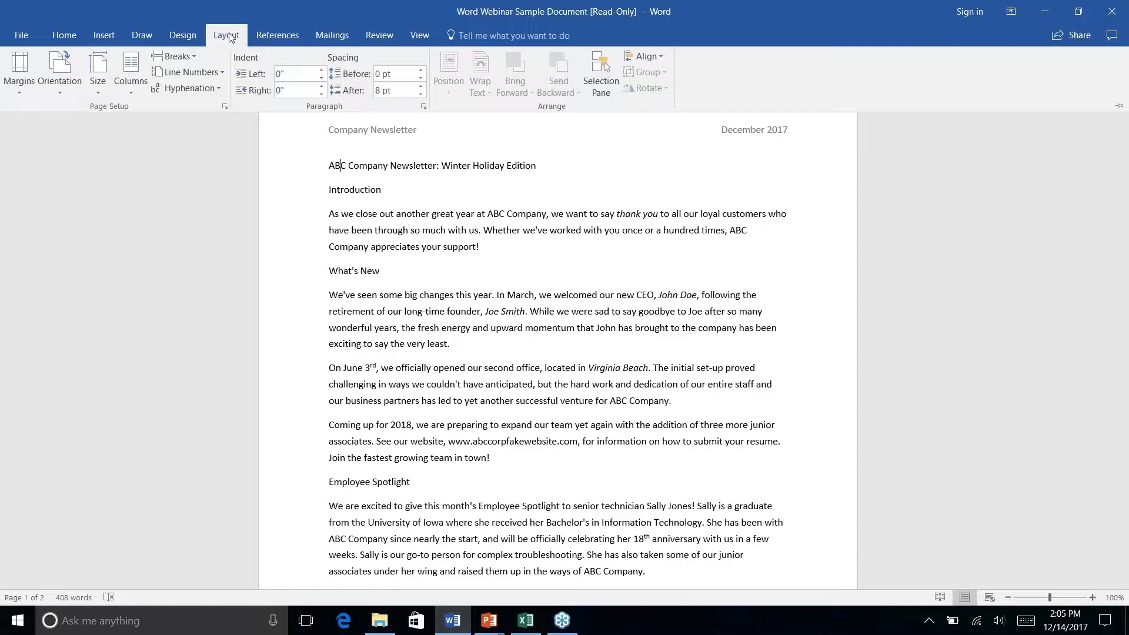
{"action": "left_click", "coordinate": [282, 39]}
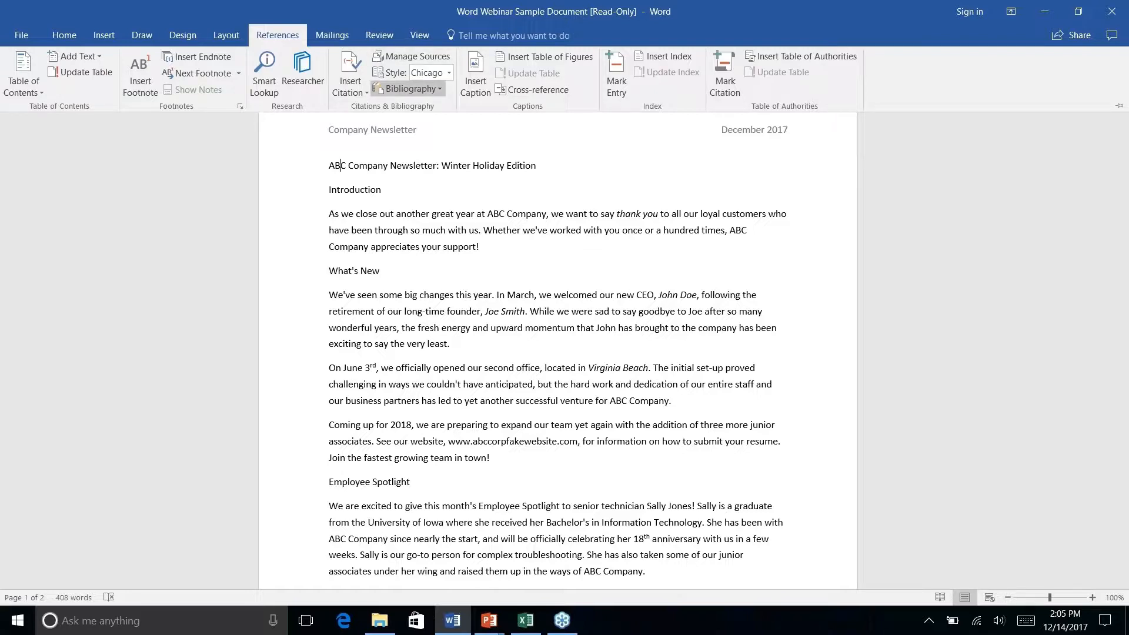
Step: Examine the ribbon customization options, looking through Popular Commands and Commands Not in the Ribbon, and close them without changes
{"action": "left_click", "coordinate": [65, 37]}
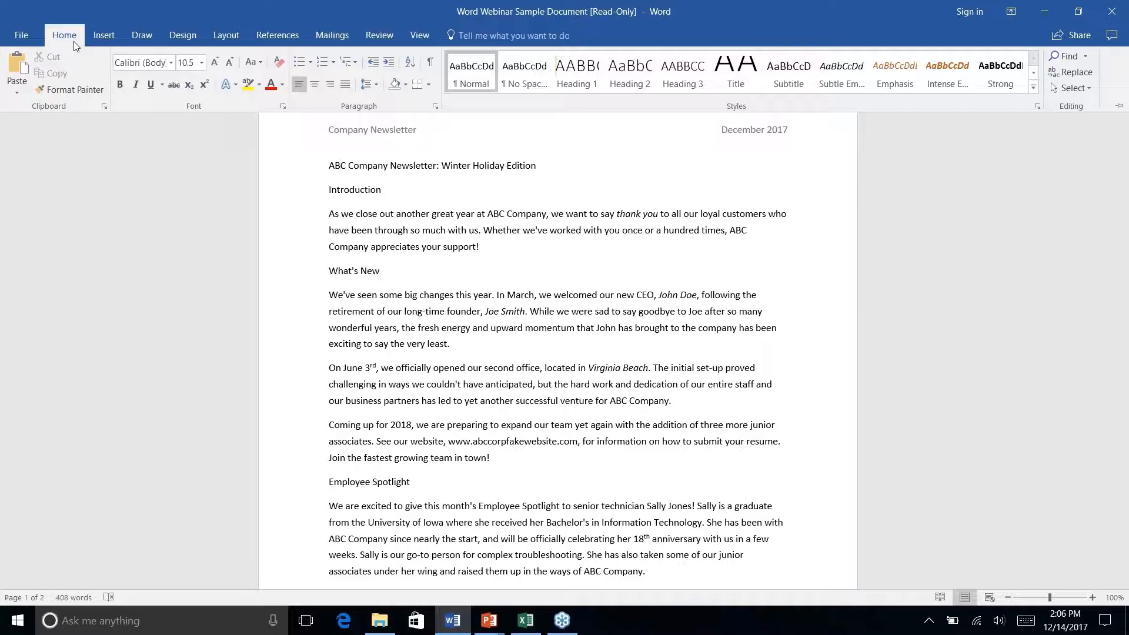
{"action": "right_click", "coordinate": [254, 86]}
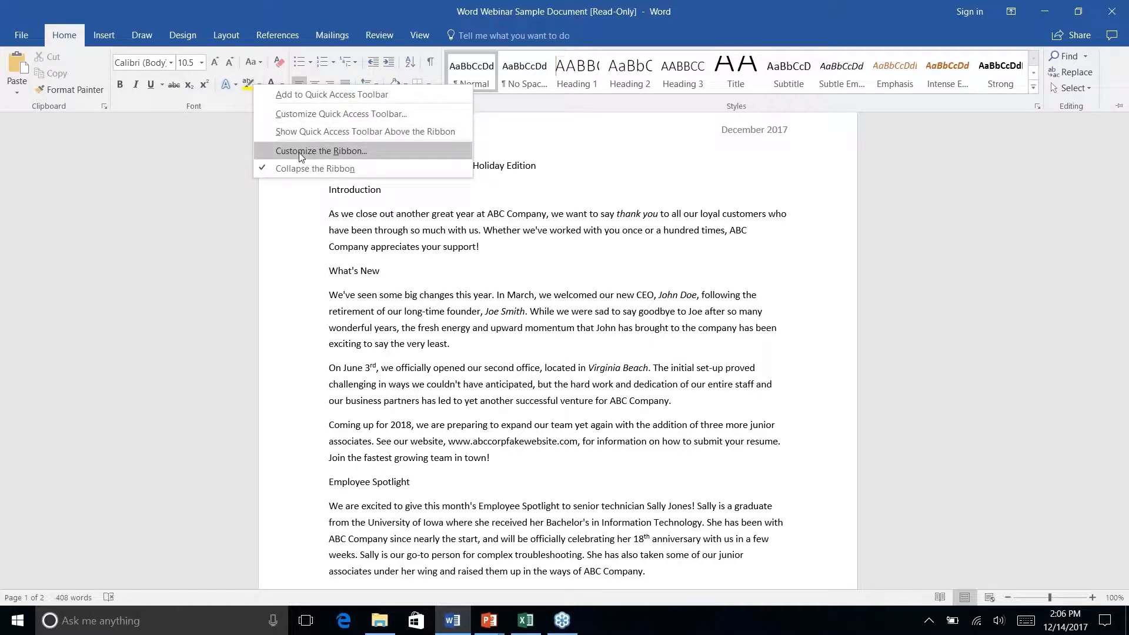
{"action": "left_click", "coordinate": [374, 147]}
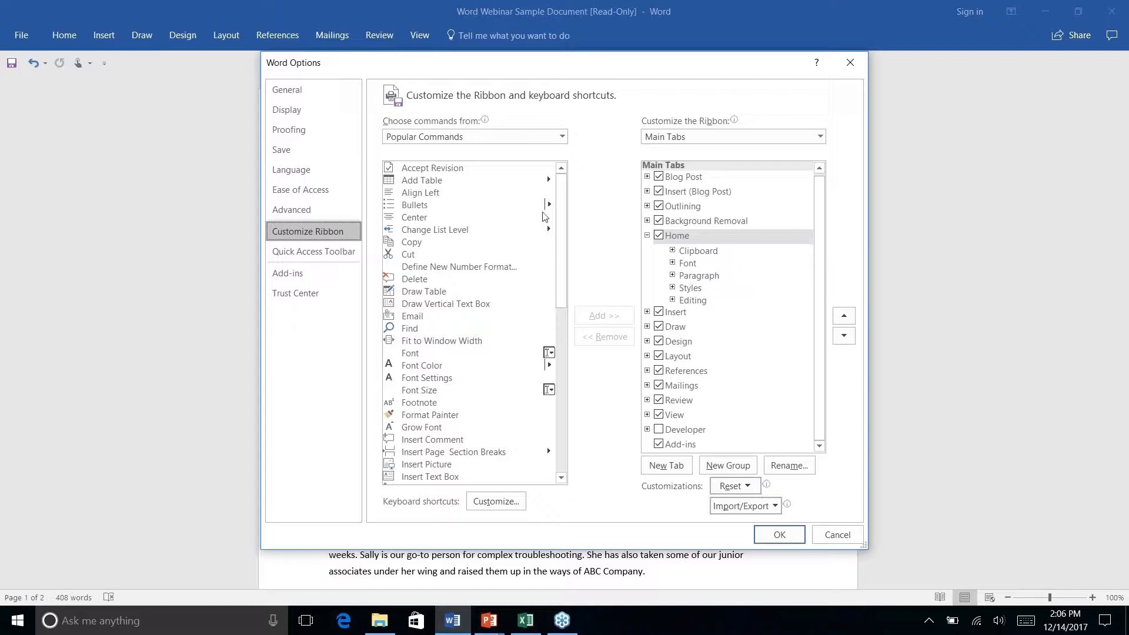
{"action": "left_click_drag", "start_coordinate": [565, 218], "coordinate": [544, 406]}
{"action": "left_click", "coordinate": [561, 137]}
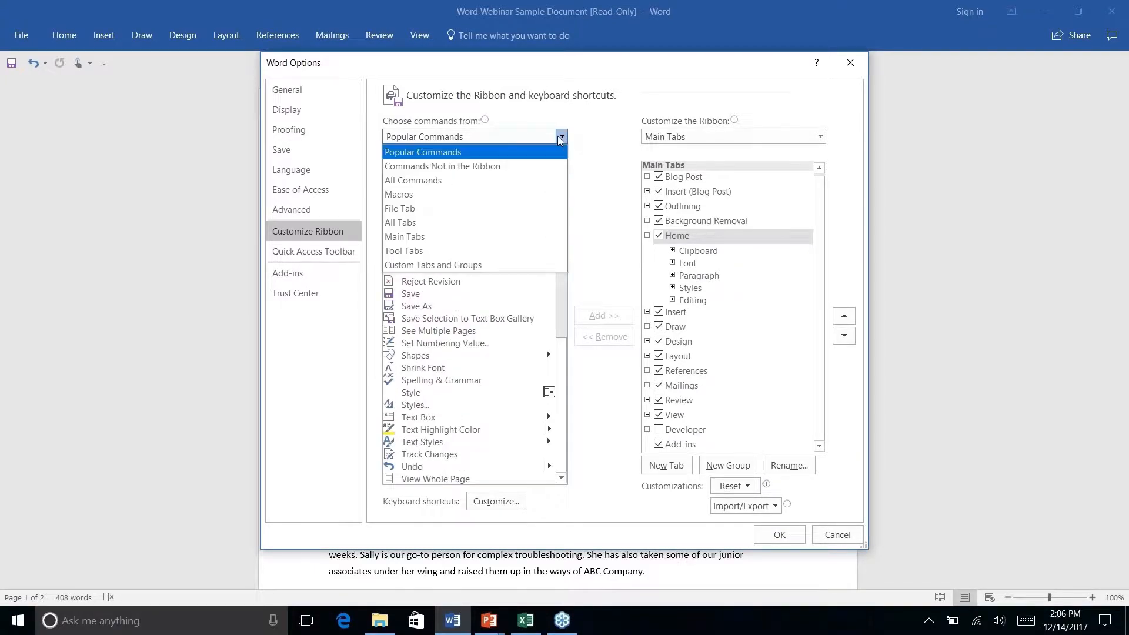
{"action": "left_click", "coordinate": [486, 167]}
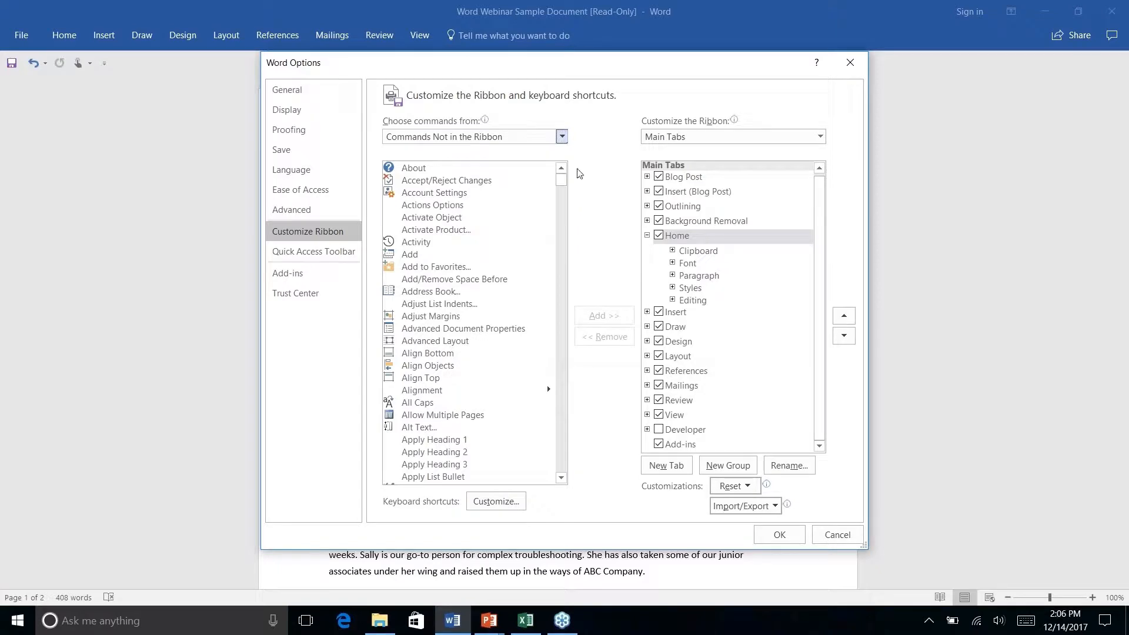
{"action": "left_click_drag", "start_coordinate": [561, 180], "coordinate": [556, 318]}
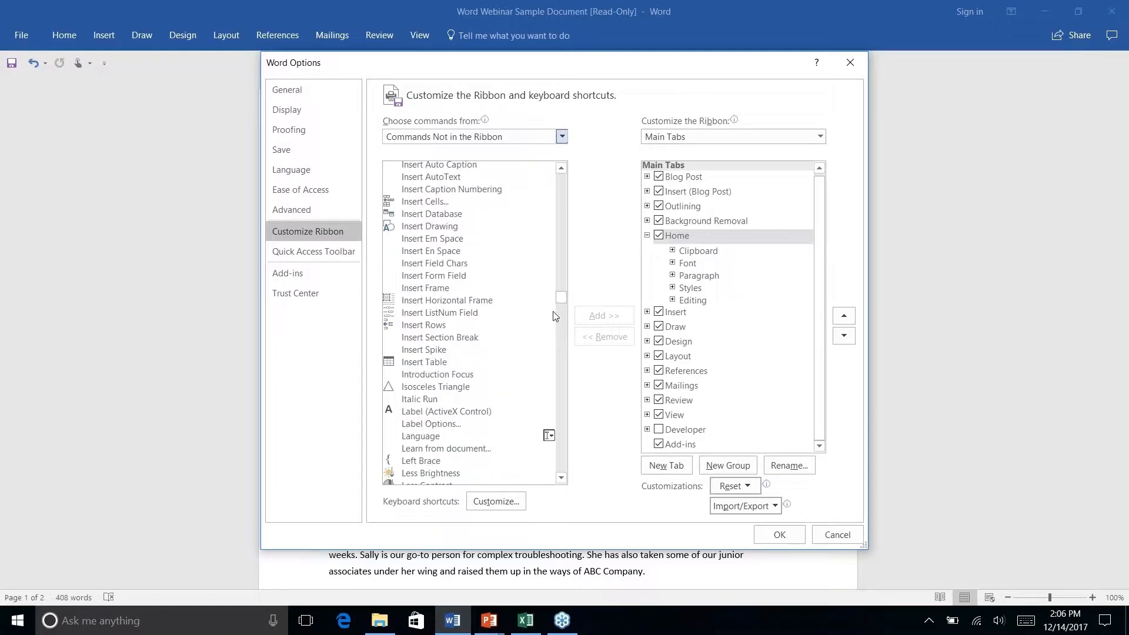
{"action": "scroll", "coordinate": [484, 332], "scroll_direction": "down", "scroll_amount": 3}
{"action": "scroll", "coordinate": [483, 332], "scroll_direction": "up", "scroll_amount": 20}
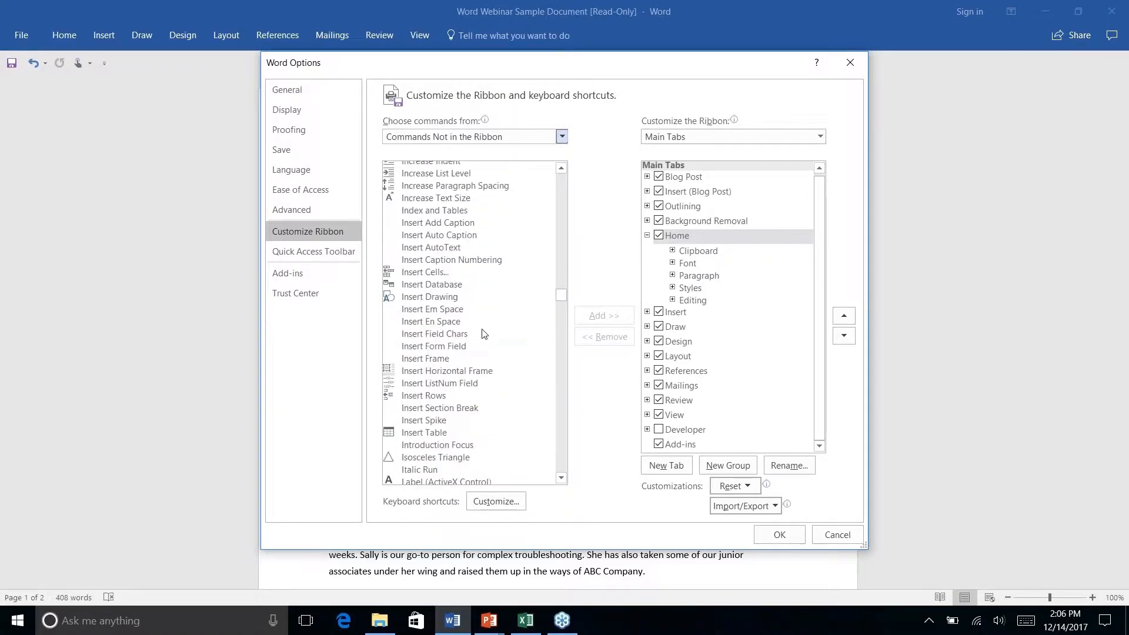
{"action": "scroll", "coordinate": [483, 333], "scroll_direction": "up", "scroll_amount": 3}
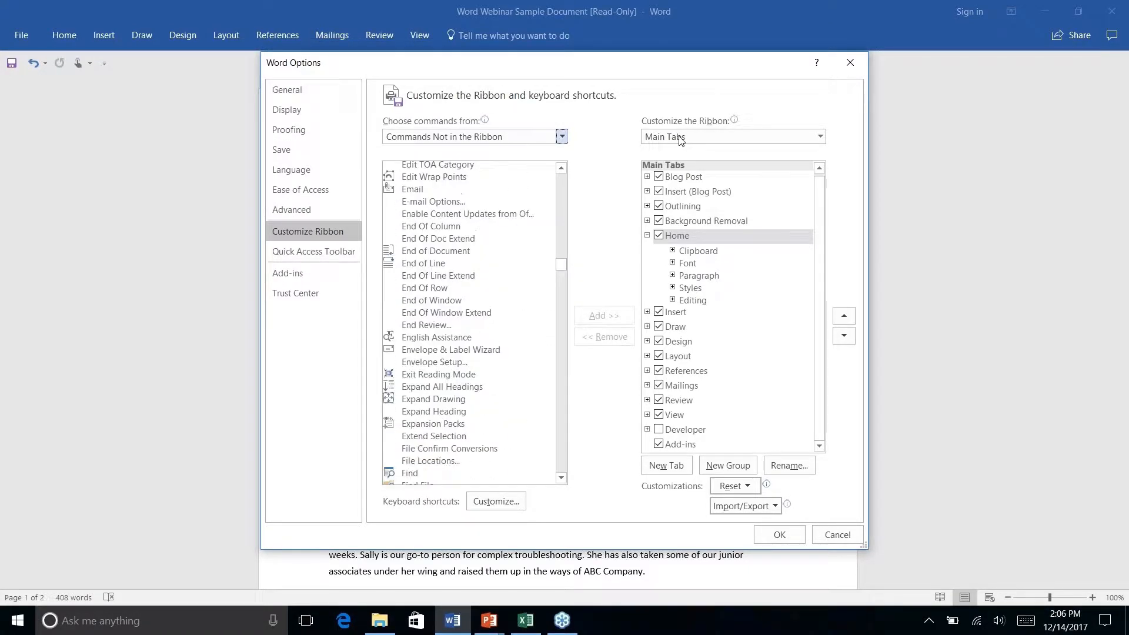
{"action": "left_click", "coordinate": [849, 62]}
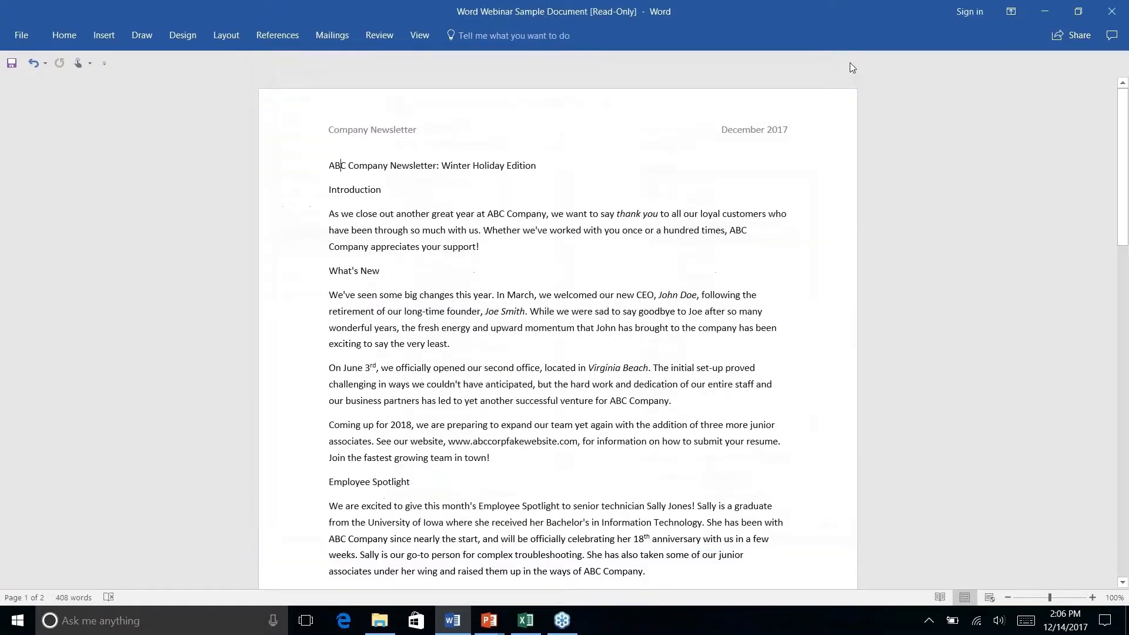
Step: View the recently used and suggested entries of the Tell Me command search
{"action": "left_click", "coordinate": [490, 35]}
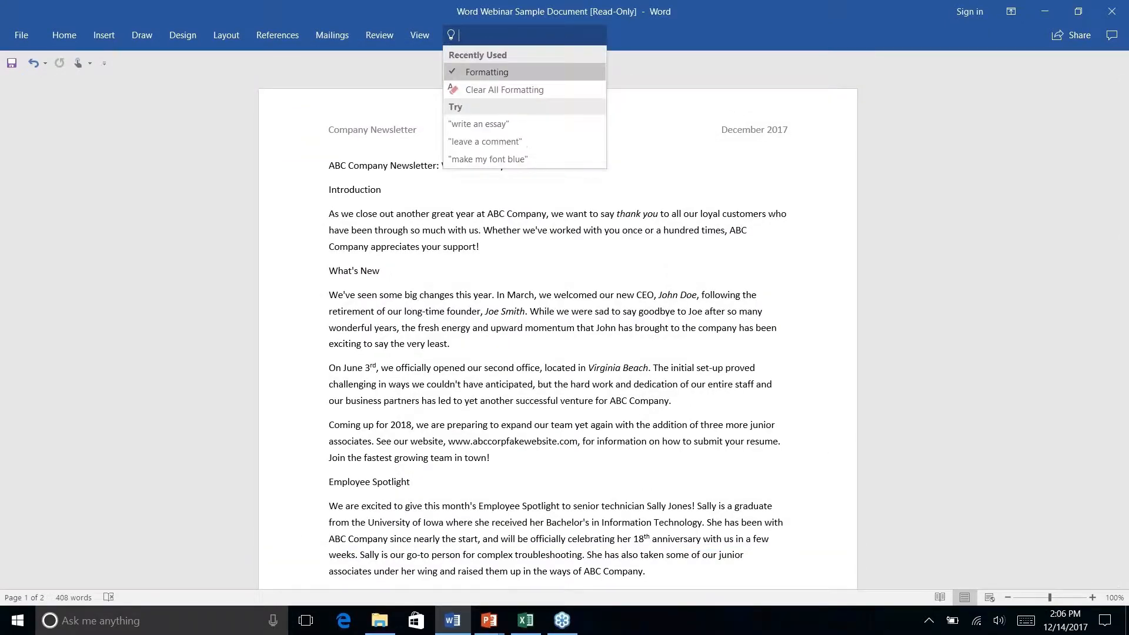
{"action": "left_click", "coordinate": [685, 30]}
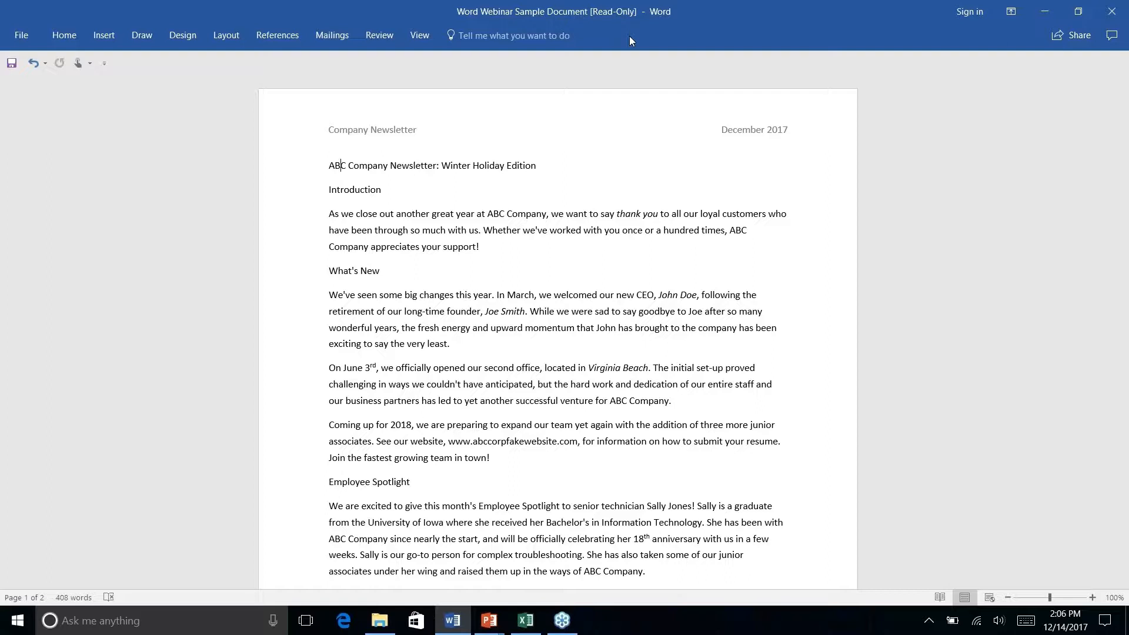
{"action": "left_click", "coordinate": [525, 36]}
{"action": "left_click", "coordinate": [662, 27]}
Step: Search the commands for "add link", open Add a Hyperlink to view its options, and dismiss it without inserting a link
{"action": "key", "text": "alt+q"}
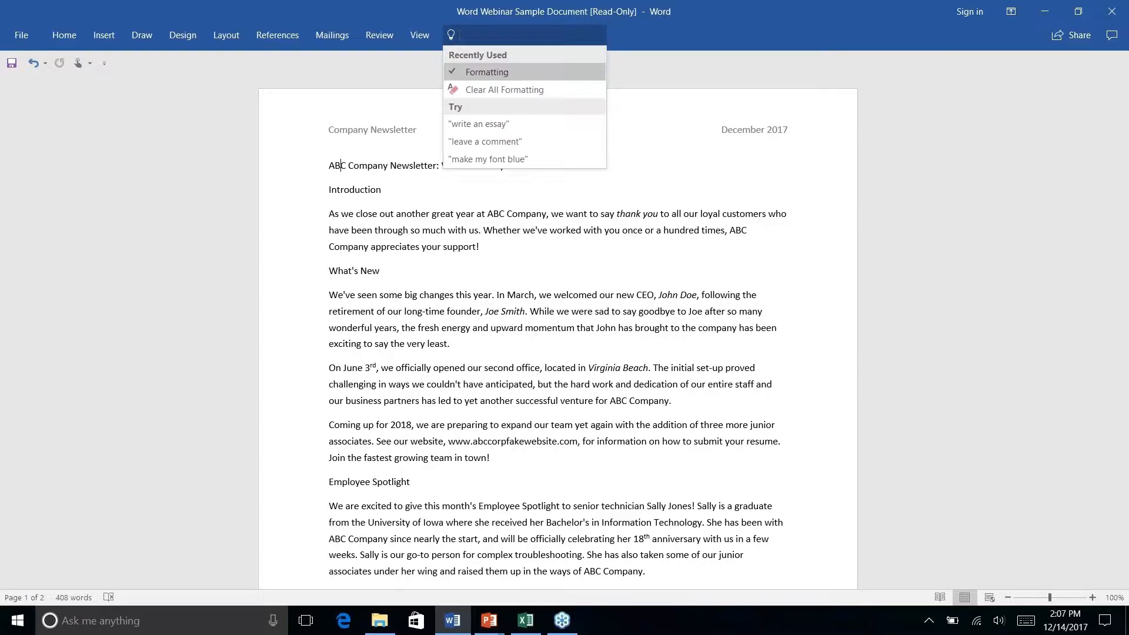
{"action": "type", "text": "add l"}
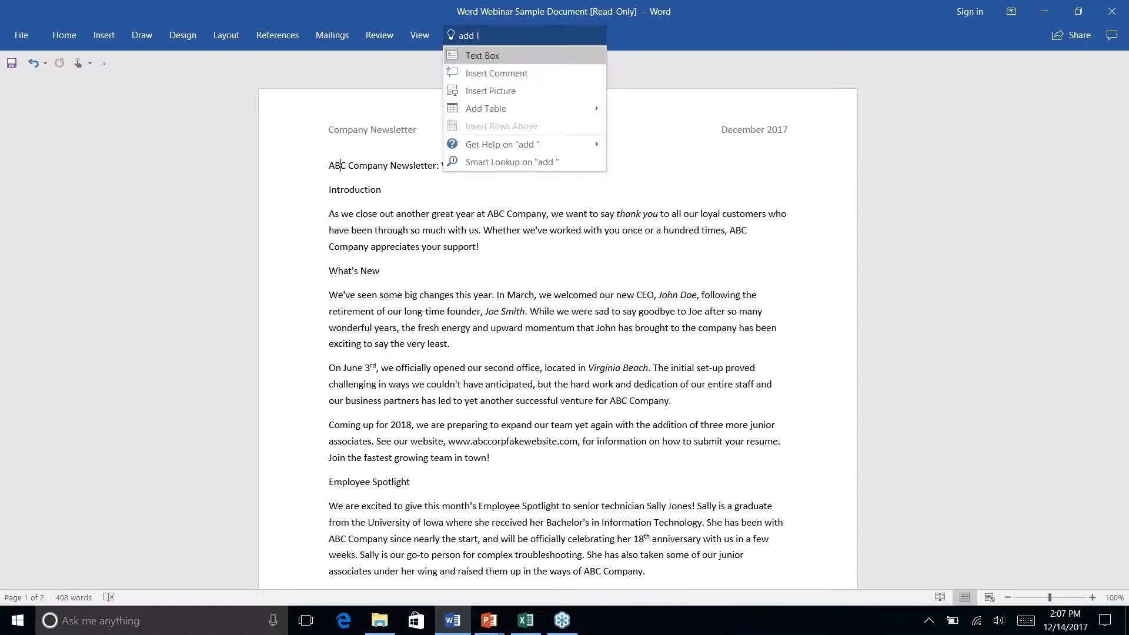
{"action": "type", "text": "ink"}
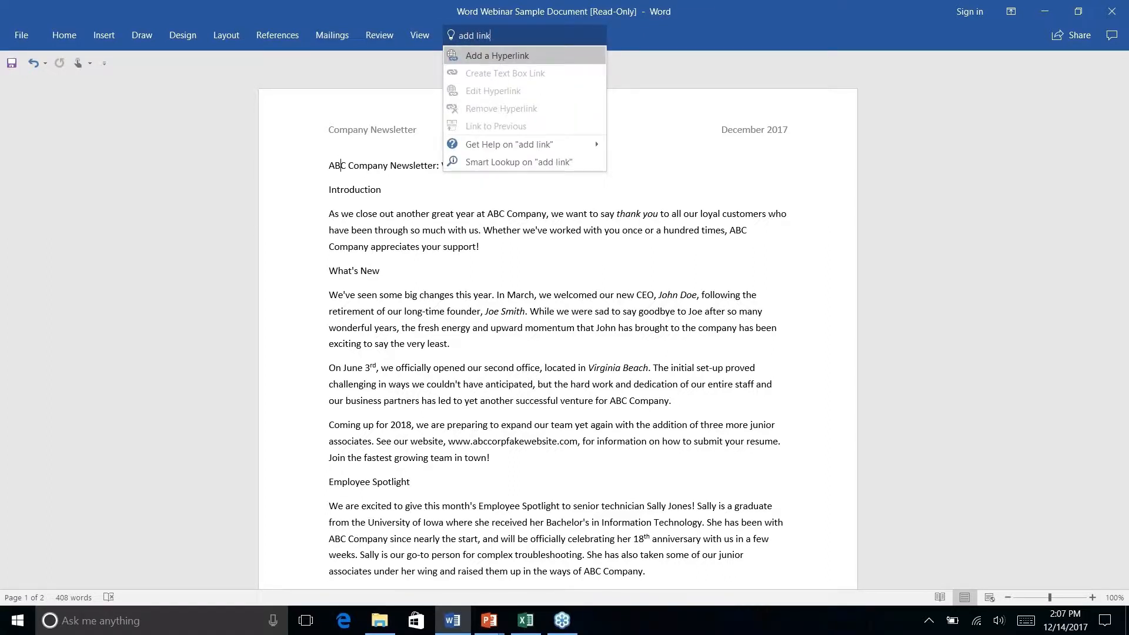
{"action": "left_click", "coordinate": [556, 56]}
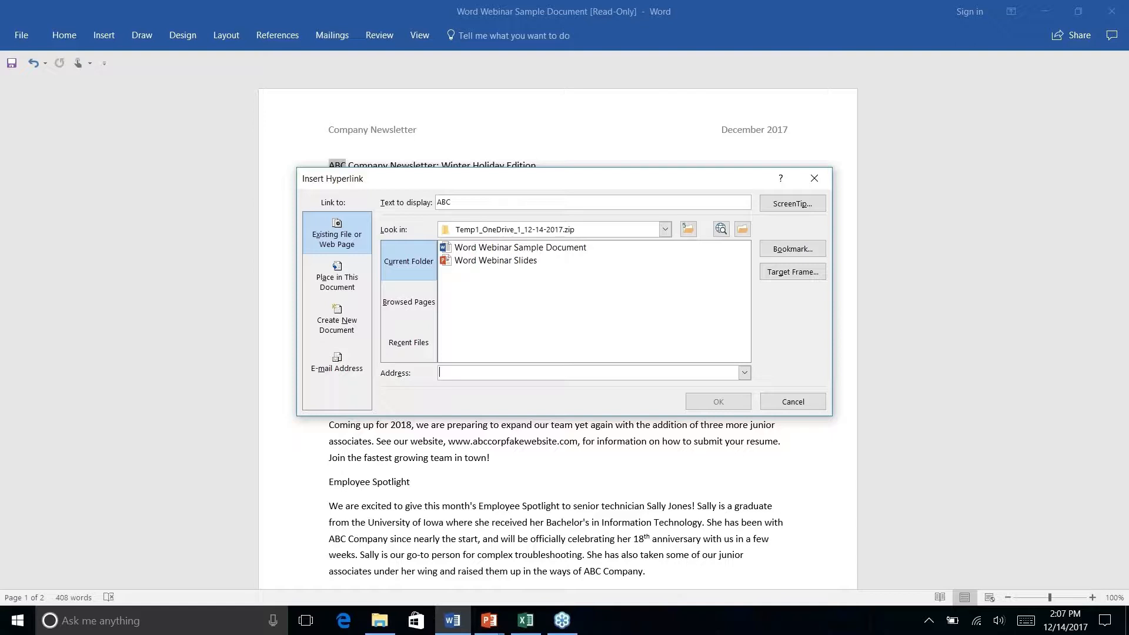
{"action": "left_click", "coordinate": [814, 178]}
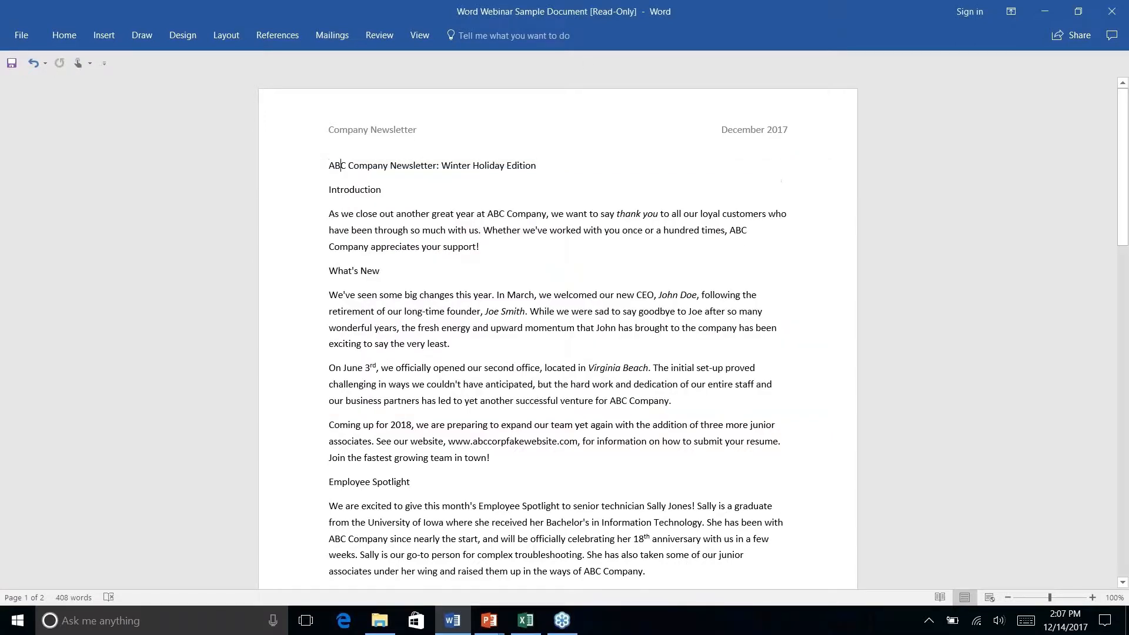
{"action": "left_click", "coordinate": [514, 39]}
{"action": "left_click", "coordinate": [792, 67]}
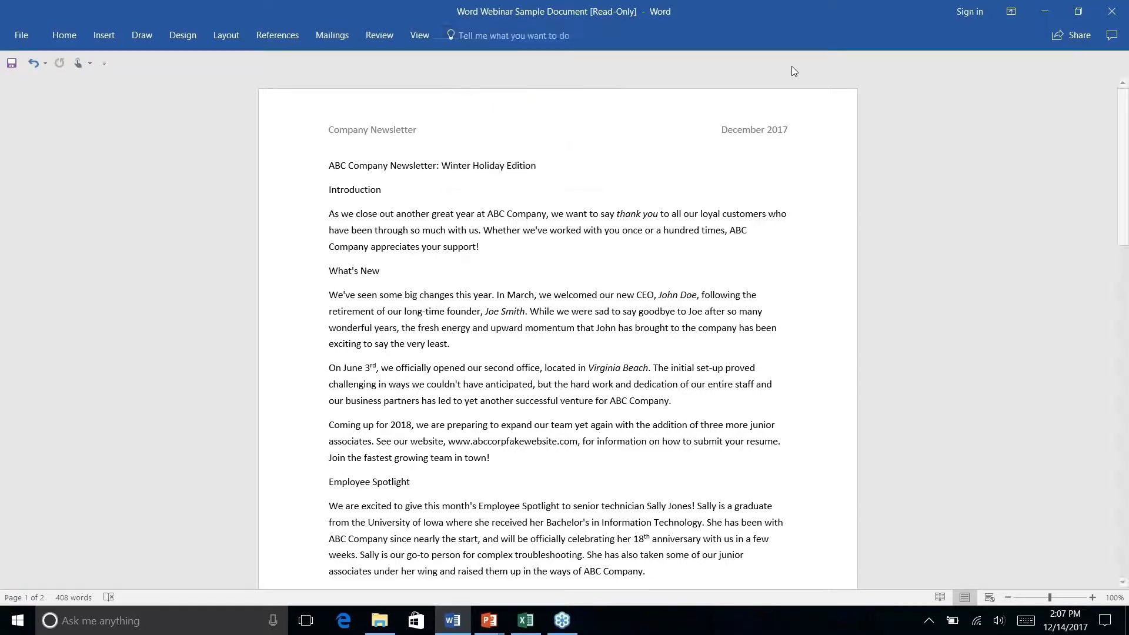
Step: Switch to the PowerPoint slide show, advance to the Researcher & Insights slide, and return to the Word document
{"action": "left_click", "coordinate": [64, 40]}
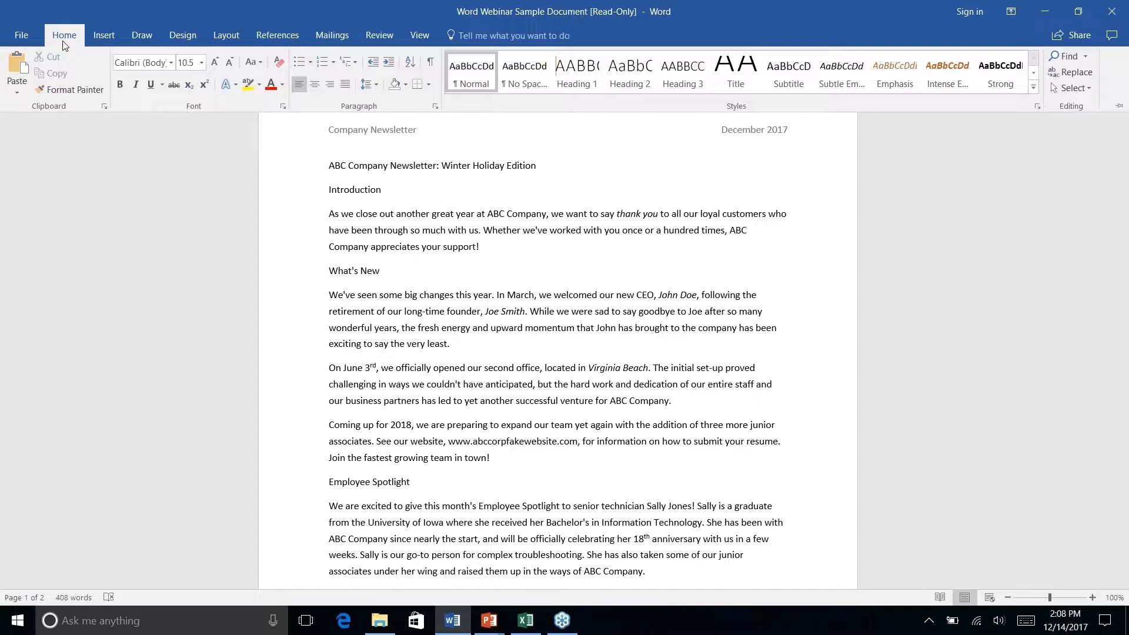
{"action": "key", "text": "alt+Tab"}
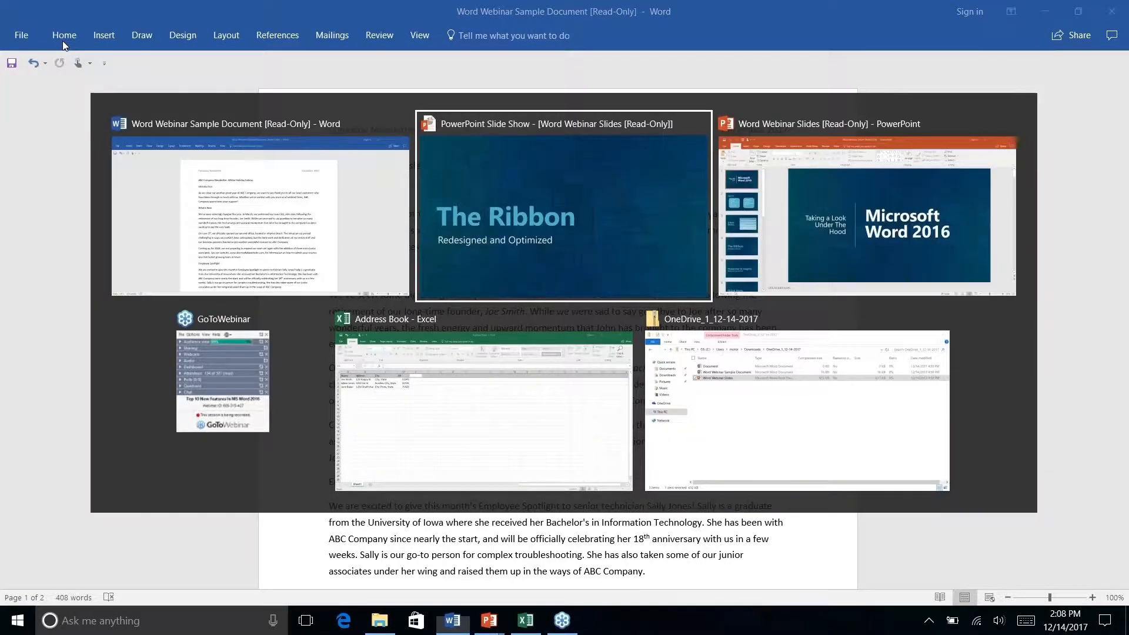
{"action": "key", "text": "Right"}
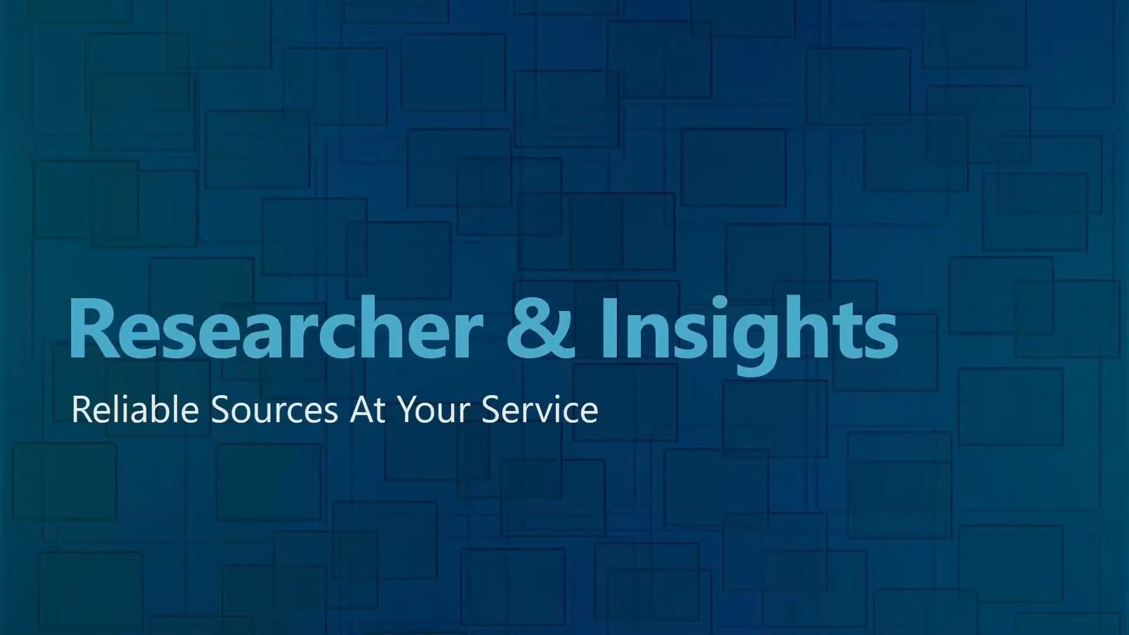
{"action": "key", "text": "alt+Tab"}
Step: Look through the newsletter's sections, from the introduction to the History Lesson and How Are We Doing? headings
{"action": "scroll", "coordinate": [546, 389], "scroll_direction": "down", "scroll_amount": 12}
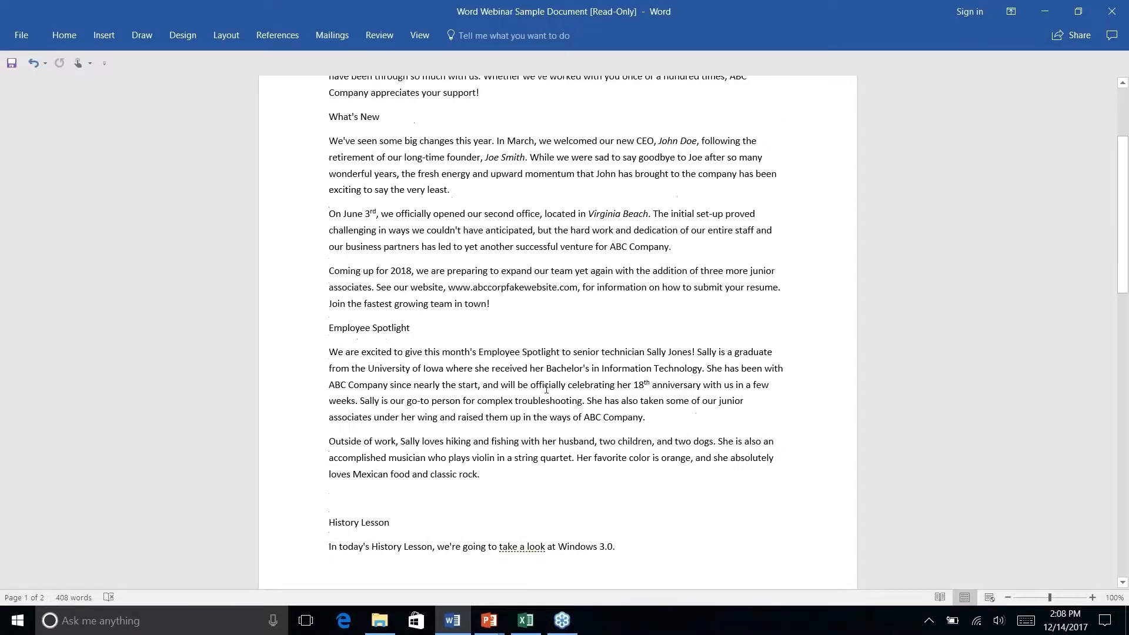
{"action": "scroll", "coordinate": [414, 151], "scroll_direction": "up", "scroll_amount": 12}
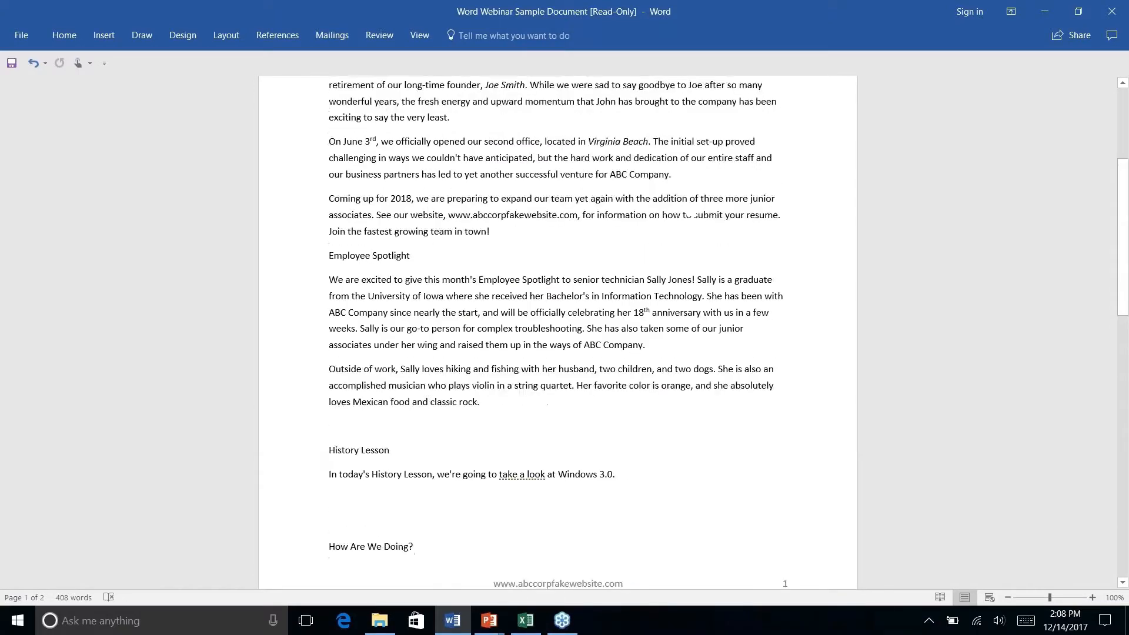
{"action": "scroll", "coordinate": [414, 128], "scroll_direction": "down", "scroll_amount": 1}
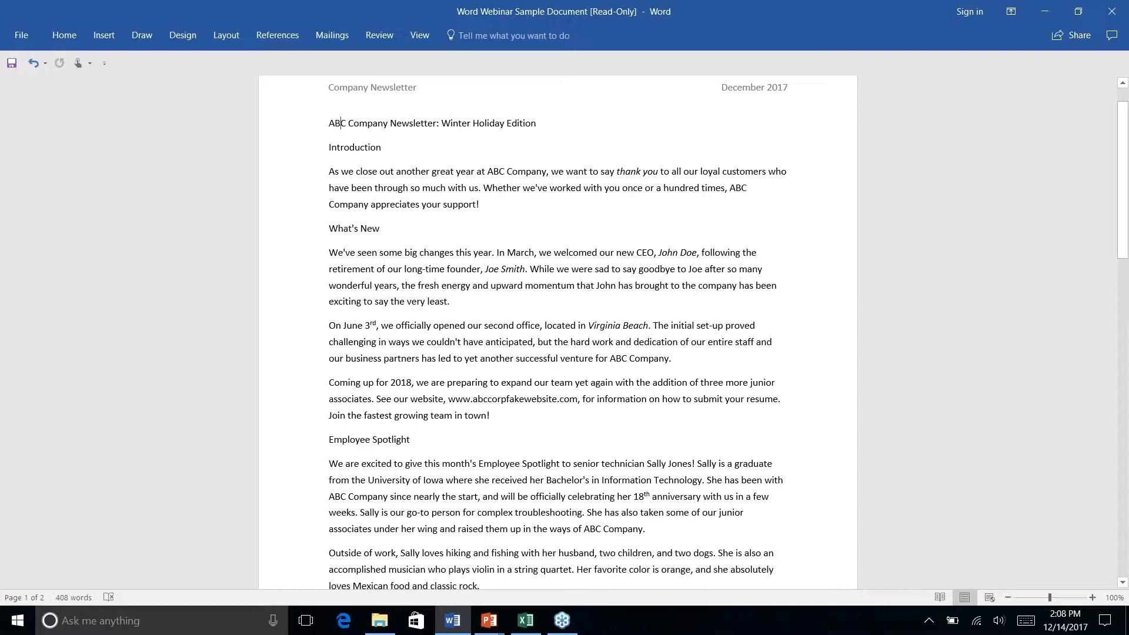
{"action": "scroll", "coordinate": [558, 387], "scroll_direction": "down", "scroll_amount": 10}
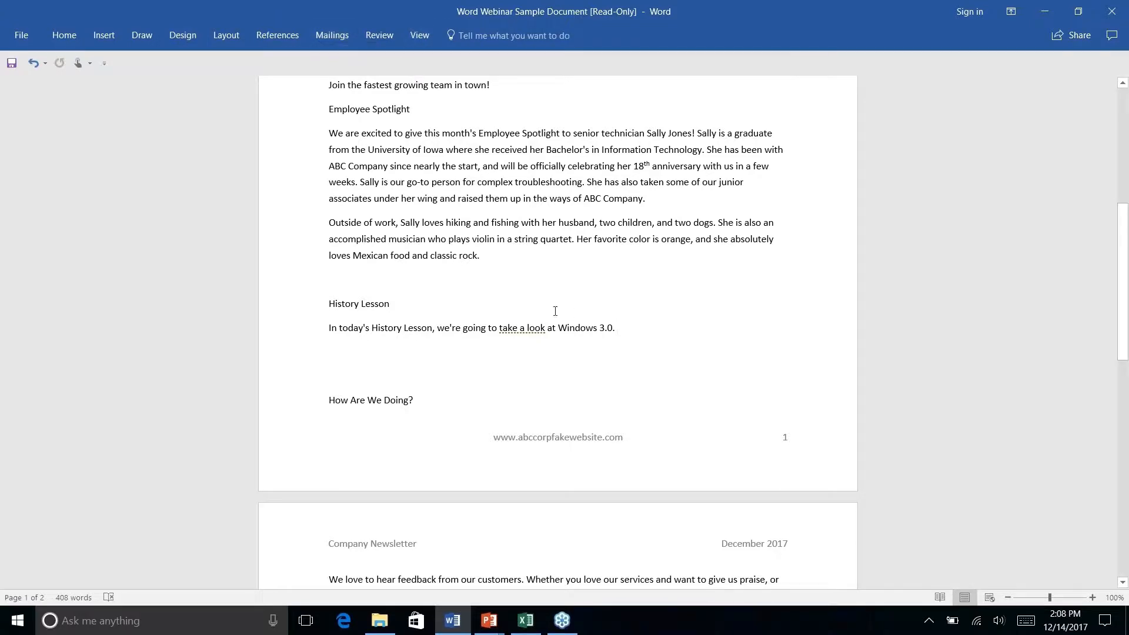
{"action": "scroll", "coordinate": [555, 310], "scroll_direction": "down", "scroll_amount": 5}
{"action": "scroll", "coordinate": [558, 332], "scroll_direction": "up", "scroll_amount": 14}
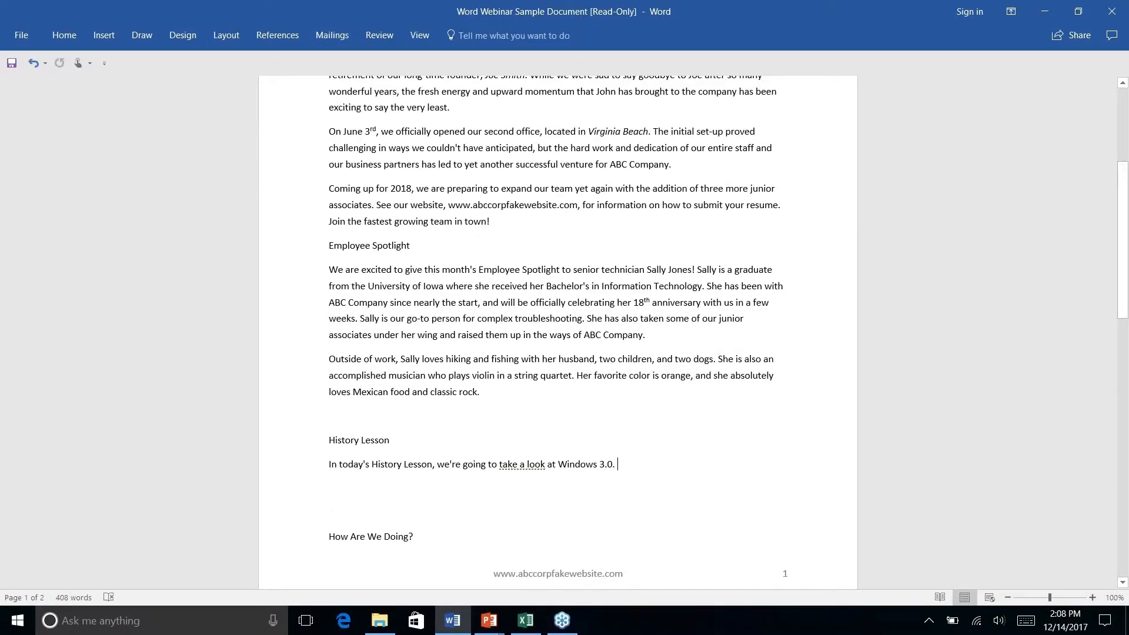
{"action": "scroll", "coordinate": [557, 332], "scroll_direction": "down", "scroll_amount": 8}
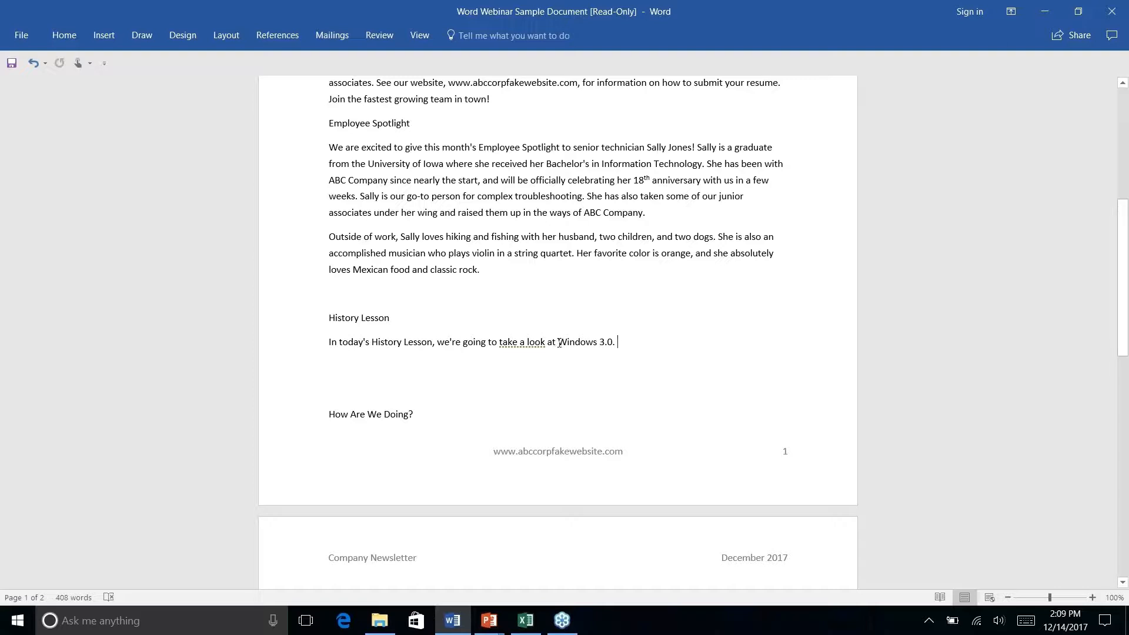
Step: Run Smart Lookup on "Windows 3.0." in the History Lesson paragraph and review the Wikipedia, image and web results
{"action": "left_click_drag", "start_coordinate": [559, 343], "coordinate": [617, 338]}
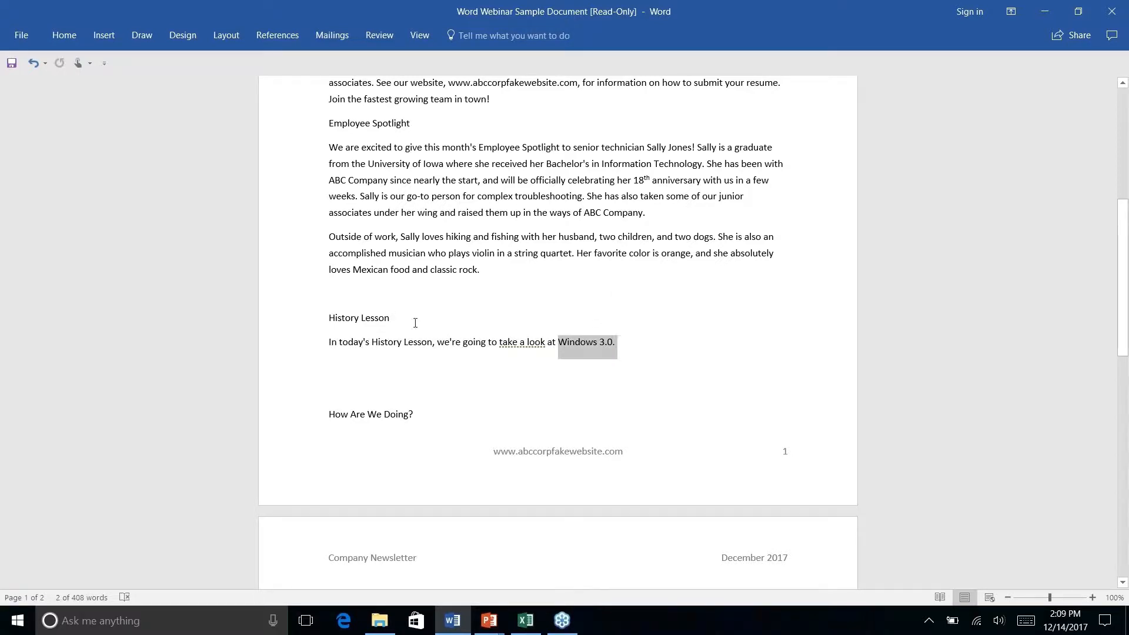
{"action": "right_click", "coordinate": [613, 346]}
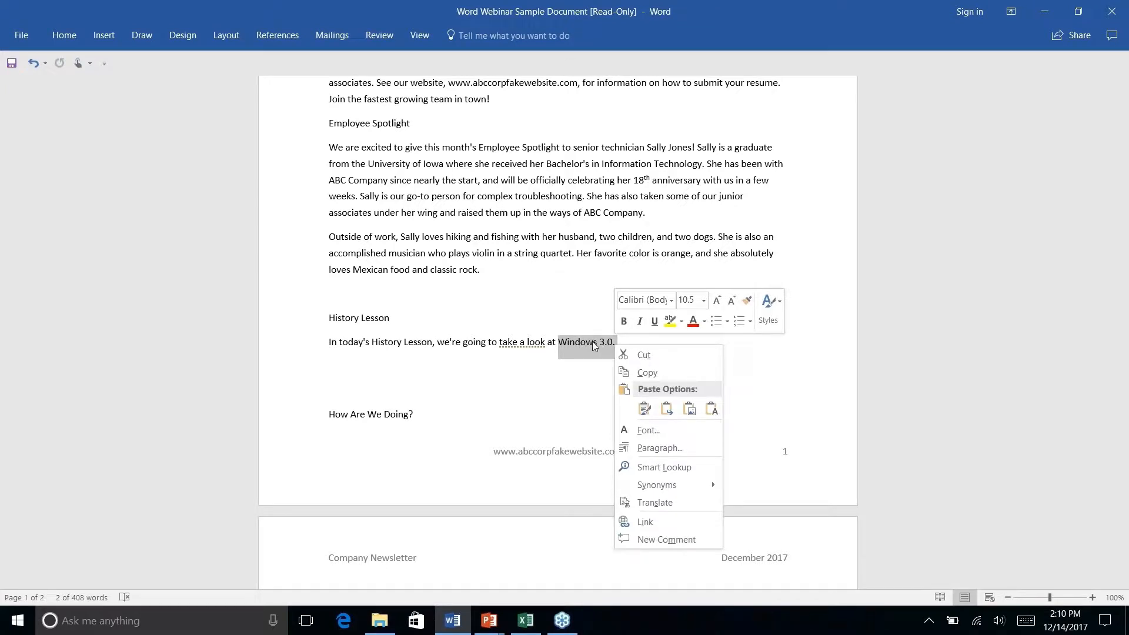
{"action": "left_click", "coordinate": [651, 472]}
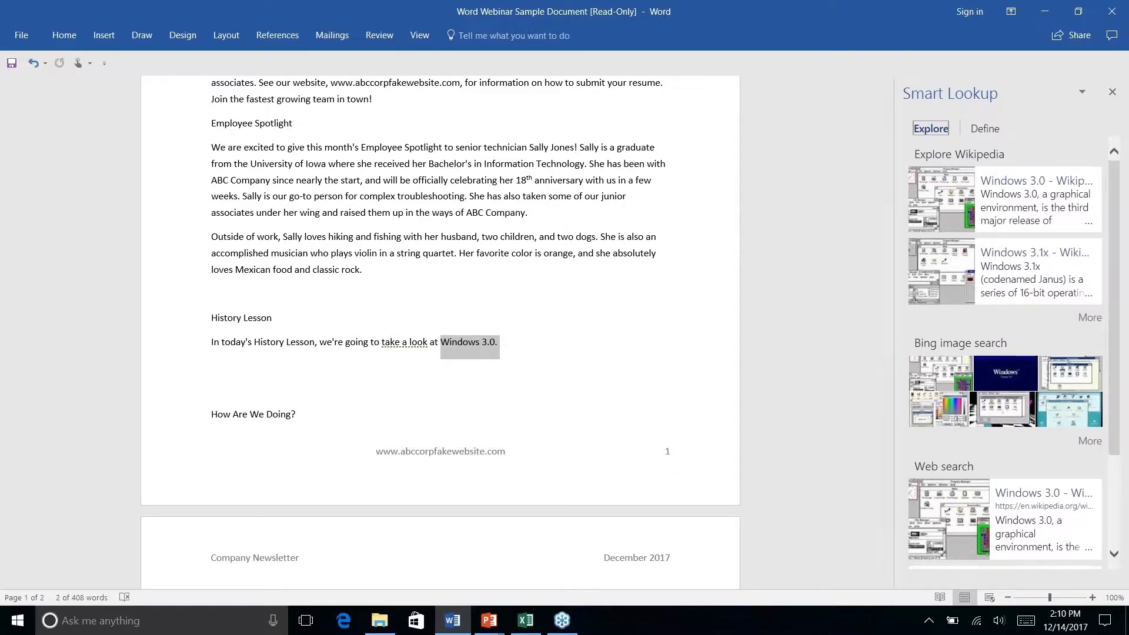
{"action": "scroll", "coordinate": [1038, 328], "scroll_direction": "down", "scroll_amount": 2}
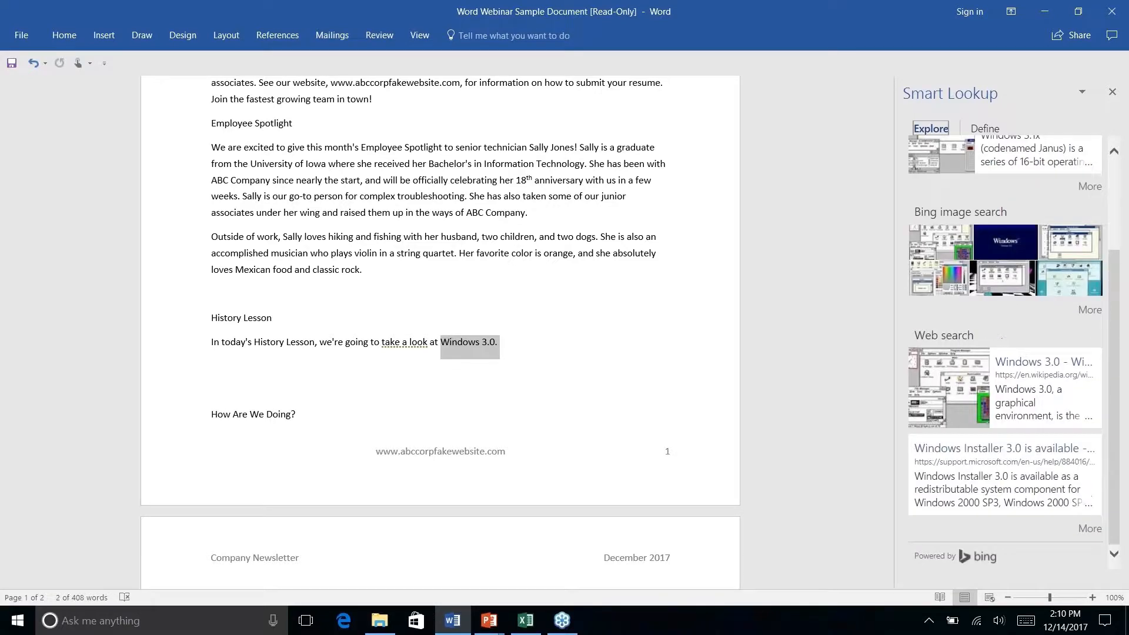
{"action": "scroll", "coordinate": [1039, 265], "scroll_direction": "up", "scroll_amount": 2}
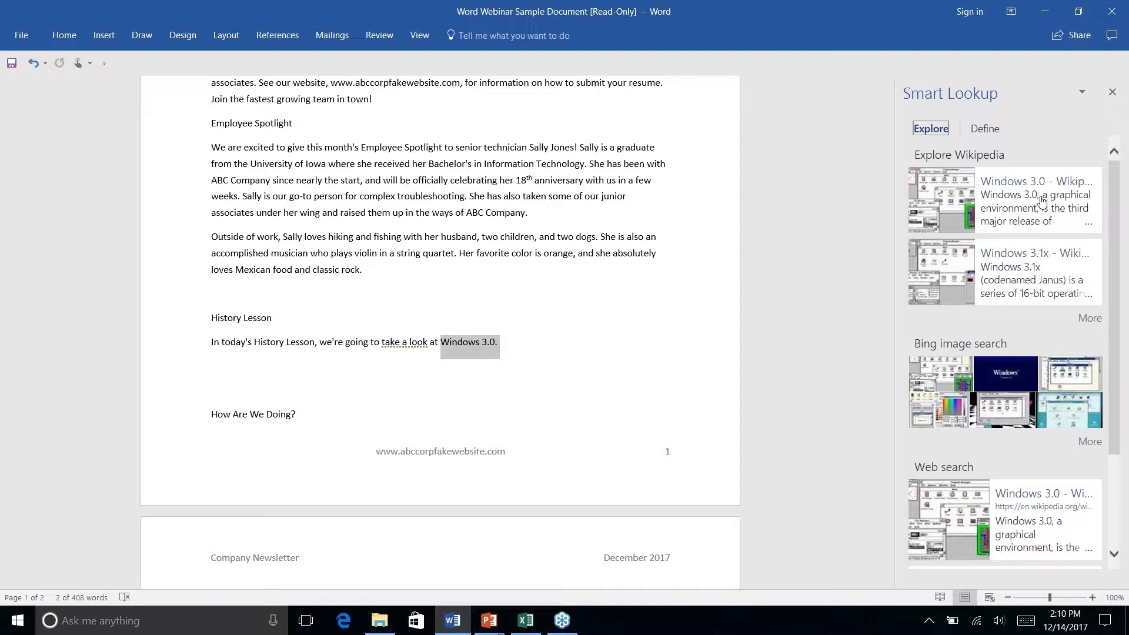
{"action": "scroll", "coordinate": [1026, 278], "scroll_direction": "down", "scroll_amount": 3}
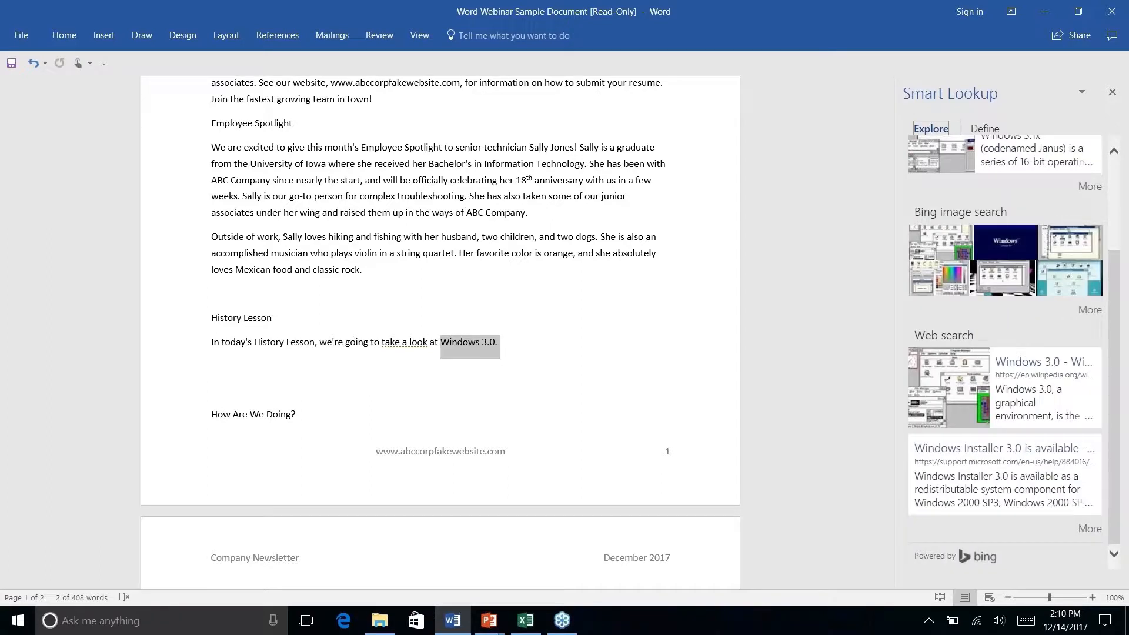
{"action": "scroll", "coordinate": [1005, 353], "scroll_direction": "up", "scroll_amount": 3}
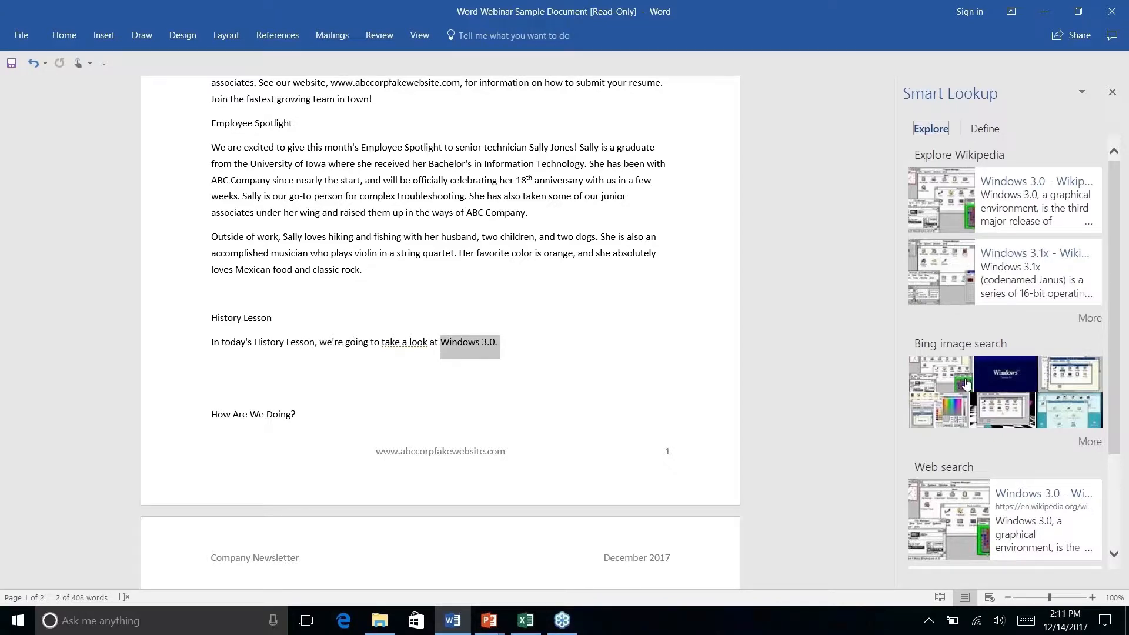
{"action": "scroll", "coordinate": [978, 468], "scroll_direction": "down", "scroll_amount": 3}
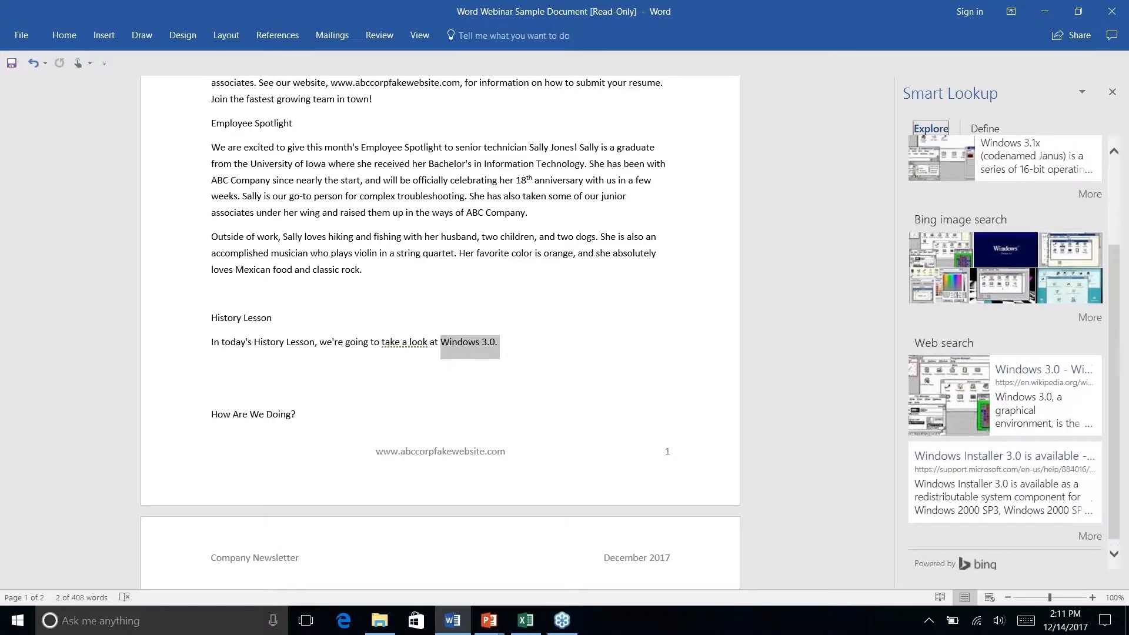
{"action": "scroll", "coordinate": [978, 468], "scroll_direction": "up", "scroll_amount": 3}
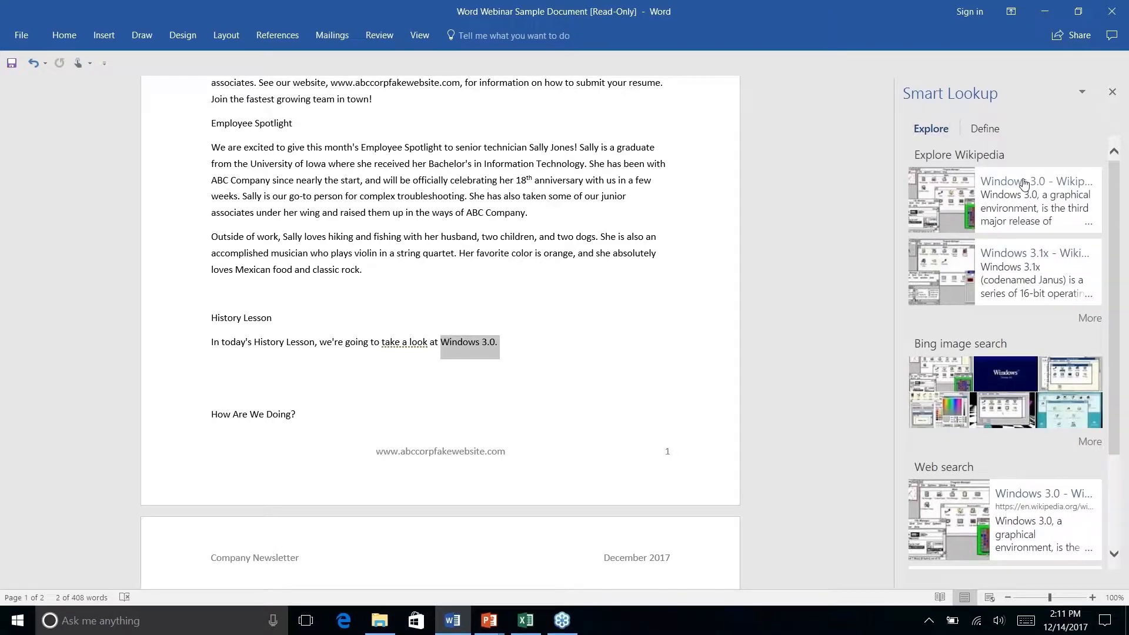
Step: Open the Windows 3.0 Wikipedia article from the lookup results, and close both the article and Smart Lookup
{"action": "left_click", "coordinate": [1024, 184]}
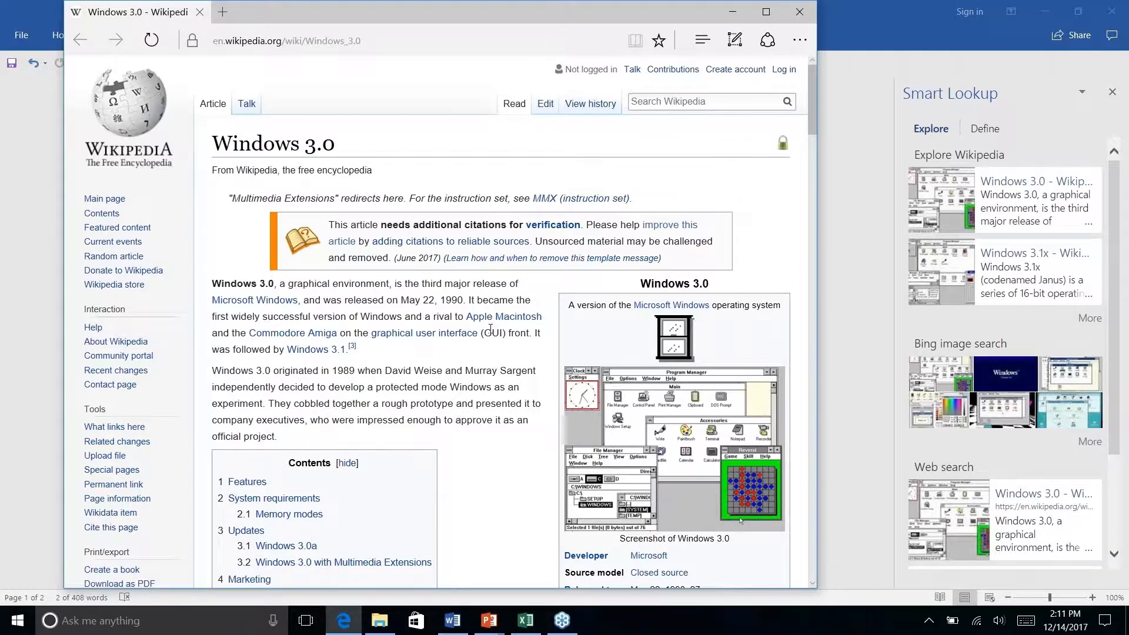
{"action": "left_click", "coordinate": [798, 13]}
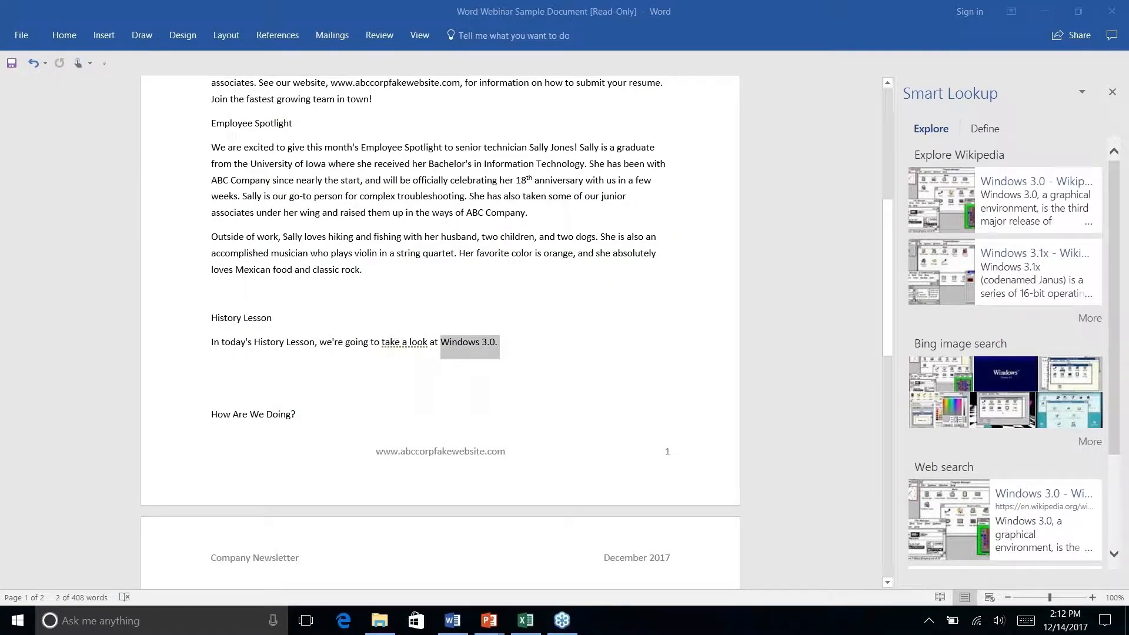
{"action": "left_click", "coordinate": [508, 344]}
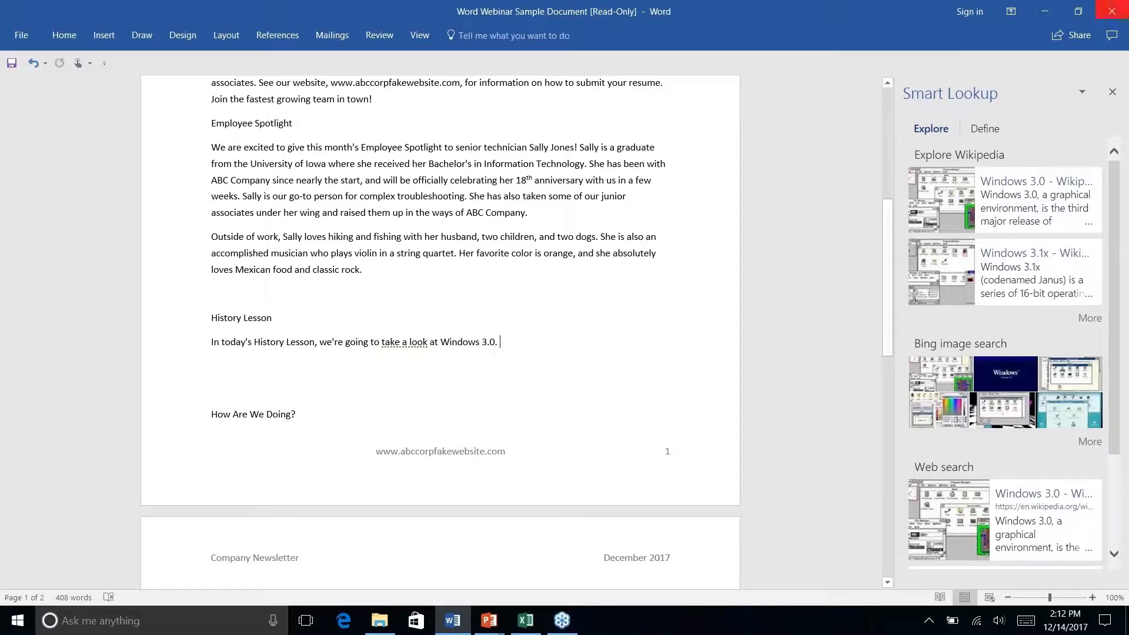
{"action": "left_click", "coordinate": [1112, 91]}
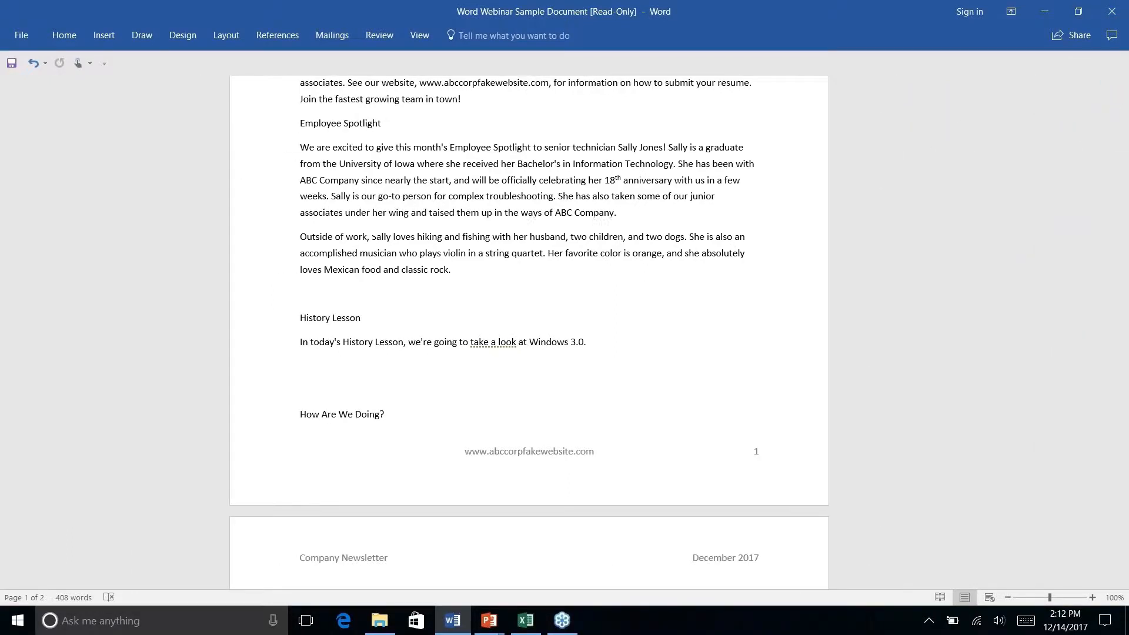
Step: View the available citation styles, and search Researcher for "windows 3.0"
{"action": "left_click", "coordinate": [283, 39]}
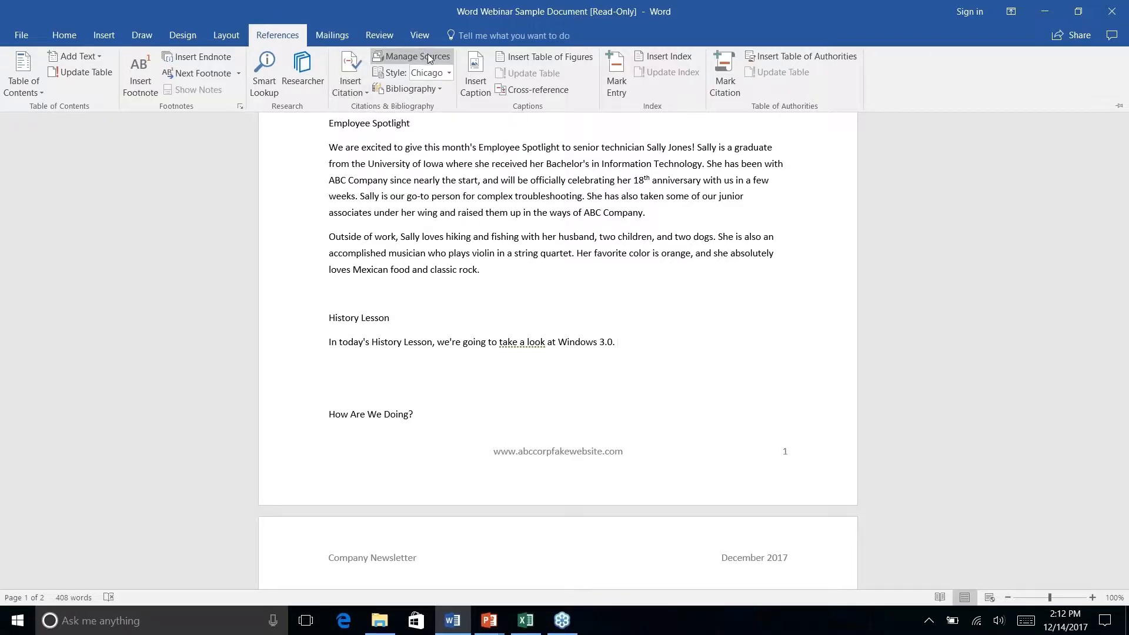
{"action": "left_click", "coordinate": [449, 73]}
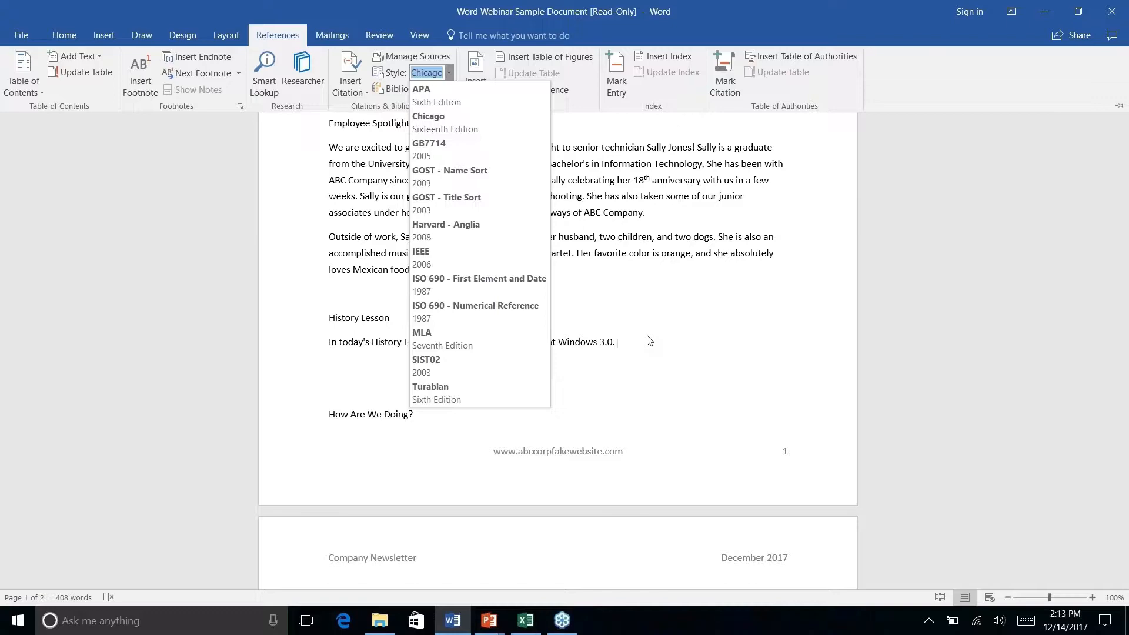
{"action": "left_click", "coordinate": [310, 83]}
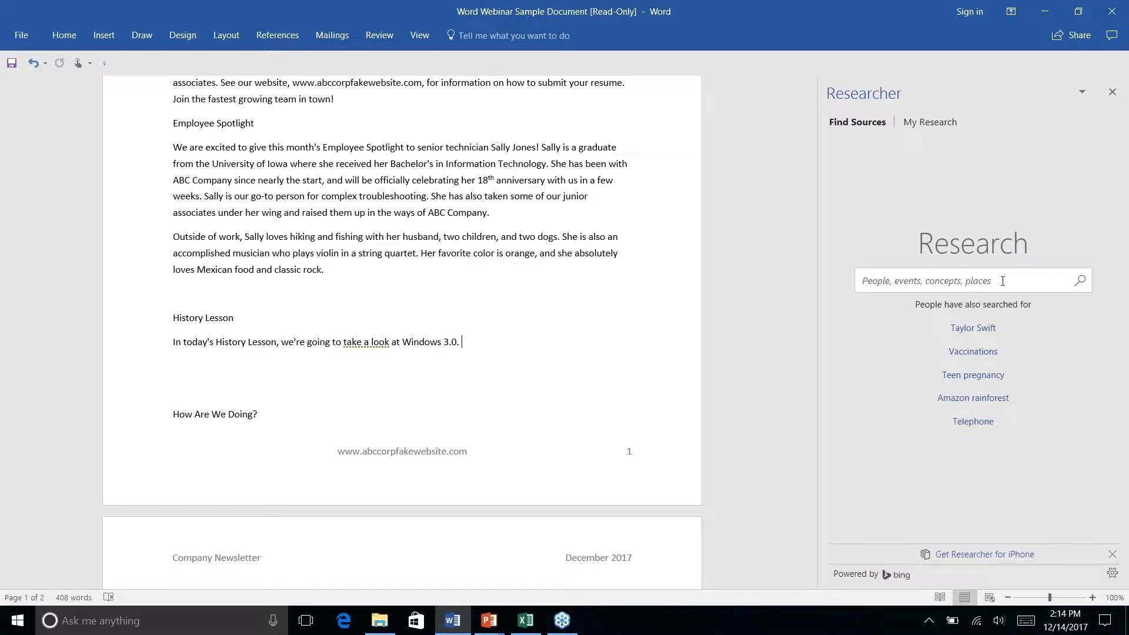
{"action": "left_click", "coordinate": [1002, 281]}
{"action": "type", "text": "windows "}
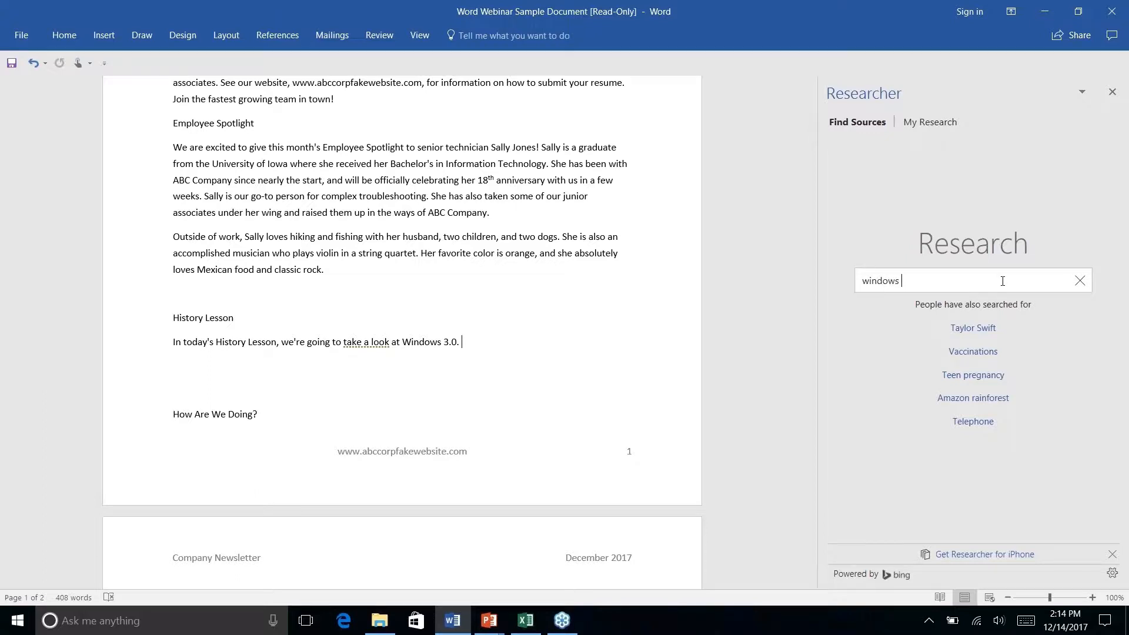
{"action": "type", "text": "3."}
{"action": "key", "text": "Return"}
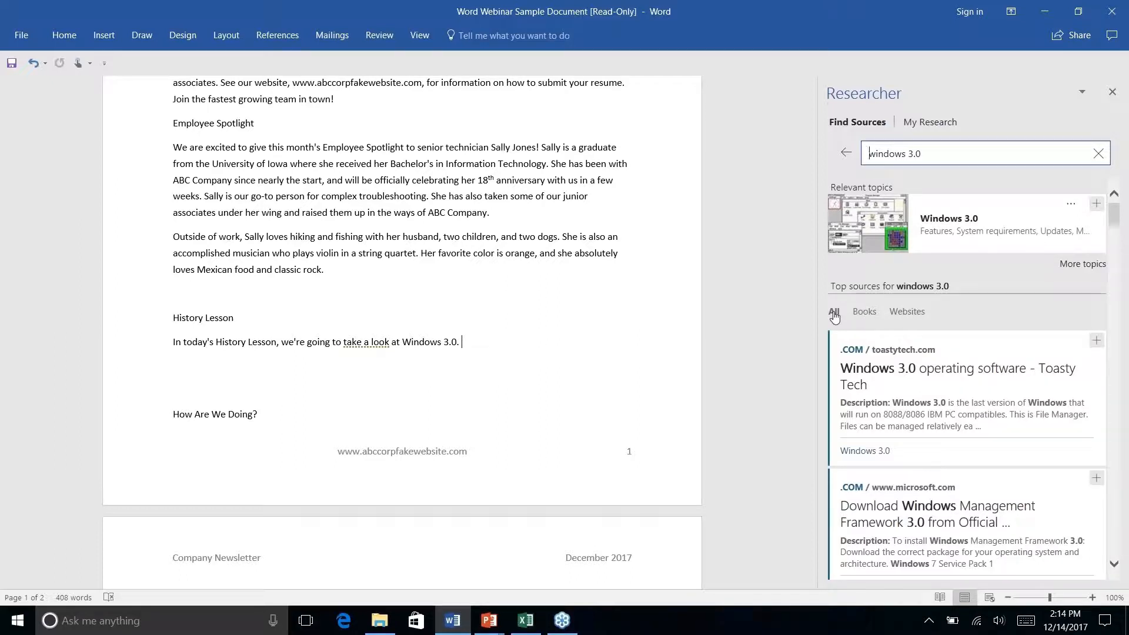
Step: Browse the book sources and all sources for Windows 3.0, and open the toastytech.com source "Windows 3.0 operating software"
{"action": "left_click", "coordinate": [866, 313]}
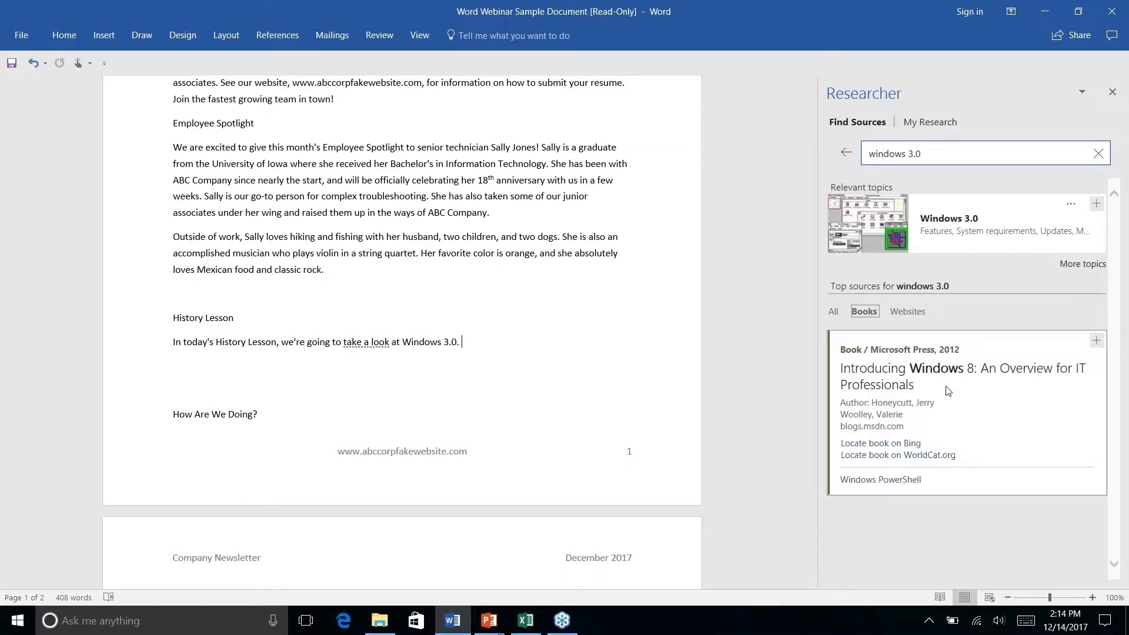
{"action": "left_click", "coordinate": [832, 314]}
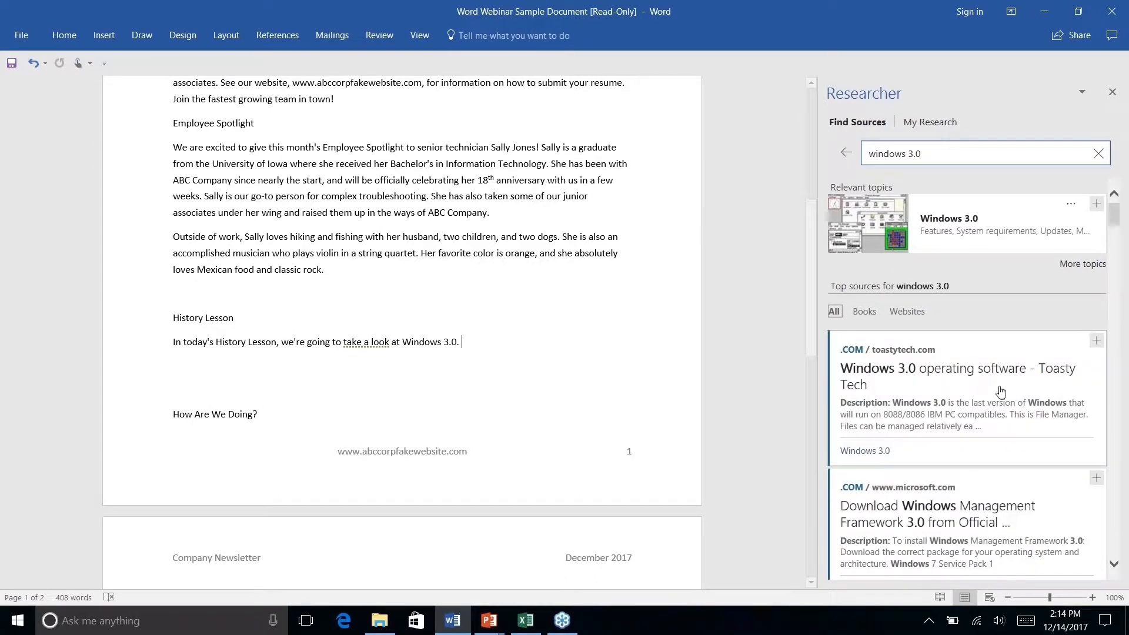
{"action": "scroll", "coordinate": [1000, 391], "scroll_direction": "down", "scroll_amount": 10}
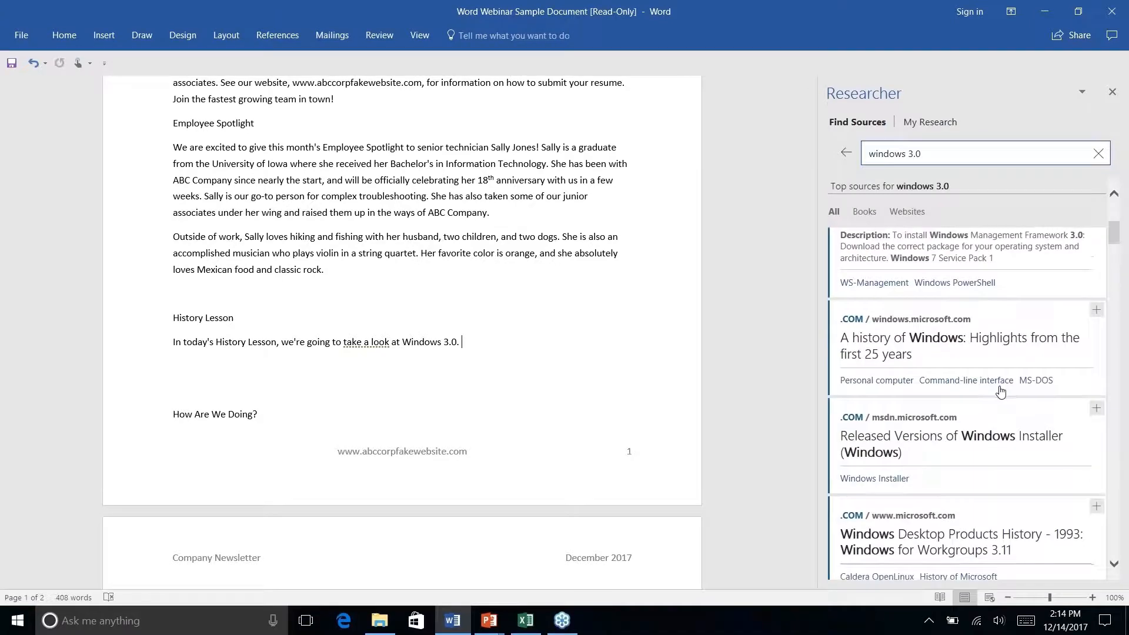
{"action": "scroll", "coordinate": [1000, 391], "scroll_direction": "up", "scroll_amount": 10}
{"action": "scroll", "coordinate": [1000, 391], "scroll_direction": "down", "scroll_amount": 7}
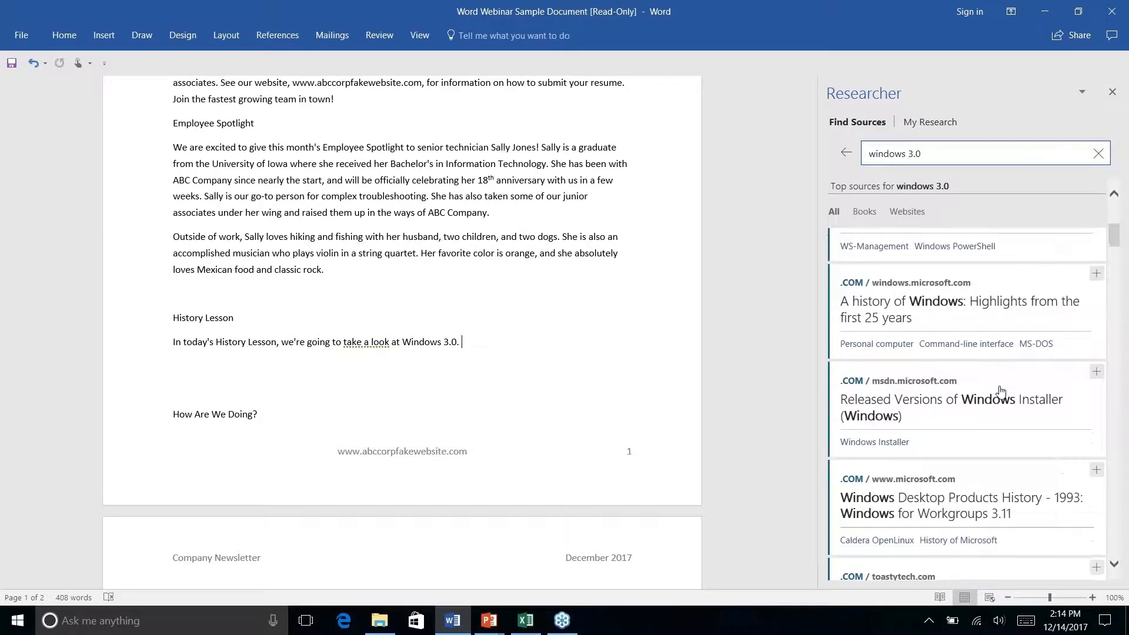
{"action": "scroll", "coordinate": [1000, 391], "scroll_direction": "down", "scroll_amount": 10}
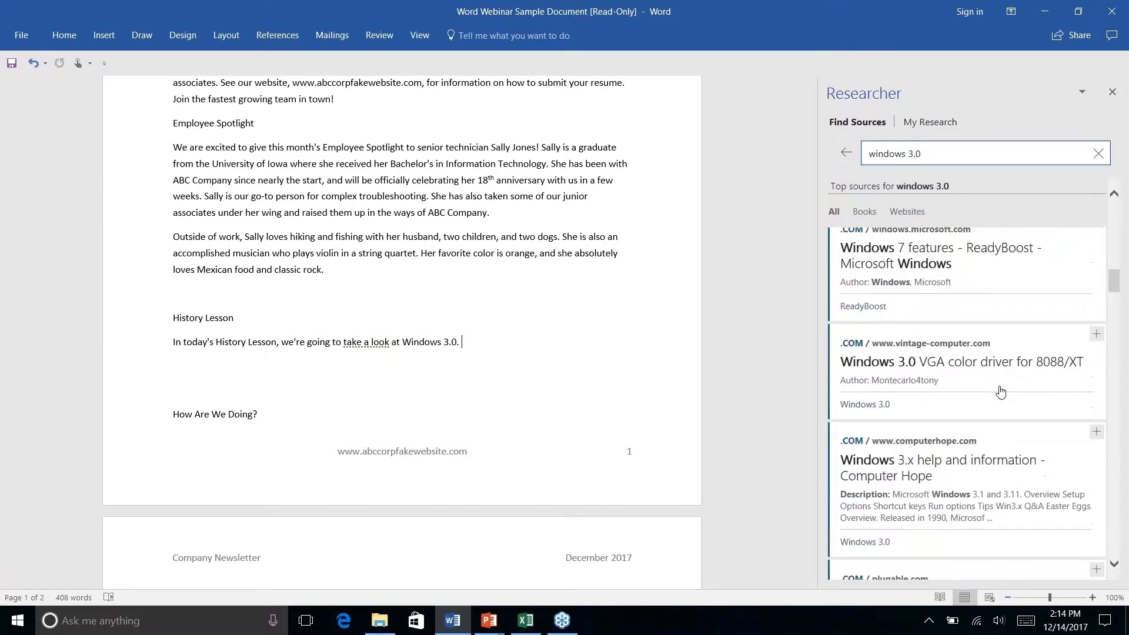
{"action": "scroll", "coordinate": [1000, 391], "scroll_direction": "down", "scroll_amount": 8}
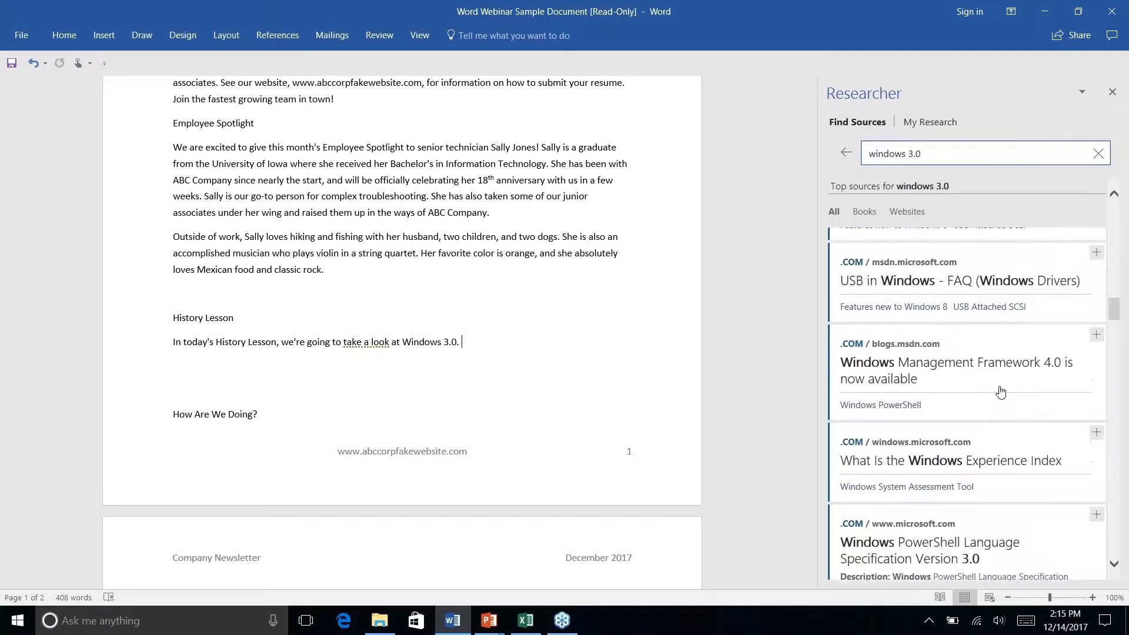
{"action": "scroll", "coordinate": [1000, 391], "scroll_direction": "up", "scroll_amount": 5}
{"action": "scroll", "coordinate": [1000, 391], "scroll_direction": "up", "scroll_amount": 8}
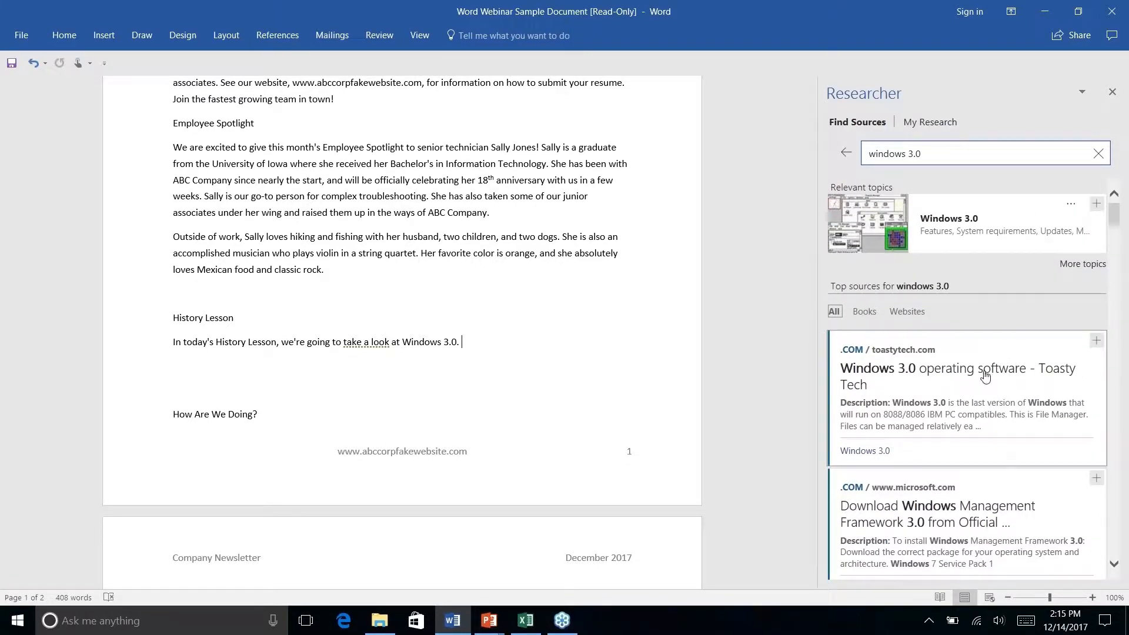
{"action": "left_click", "coordinate": [980, 381]}
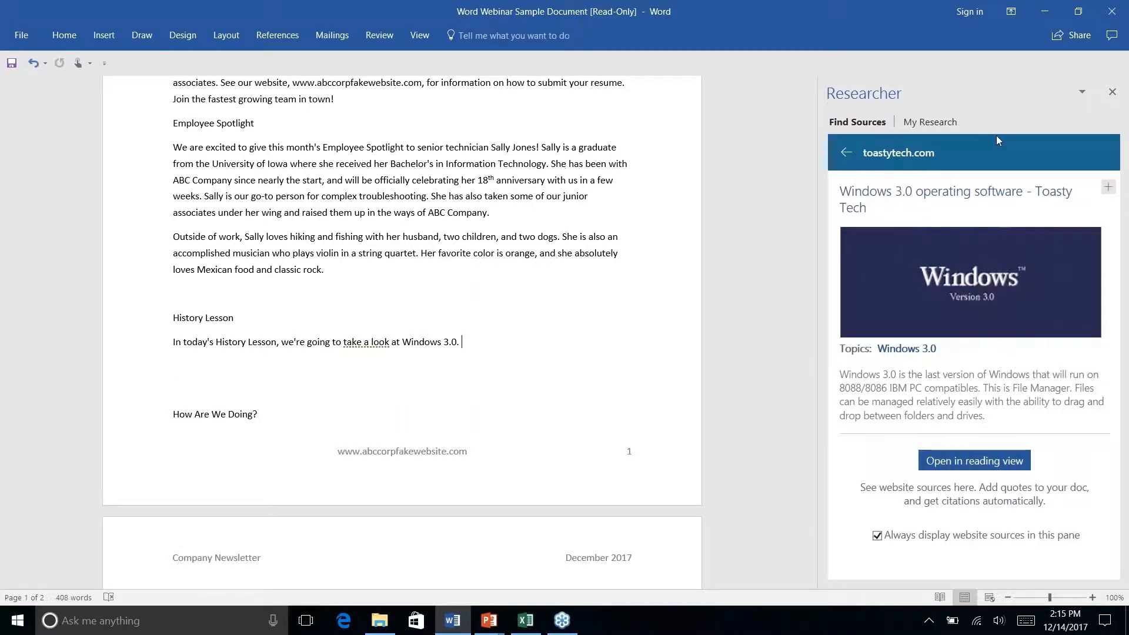
Step: Search Researcher for "windows 3.0 history", and view the ITProPortal source "Microsoft Windows 3.0 Is 20 Years Old Today!!!" before returning to the results
{"action": "left_click", "coordinate": [843, 155]}
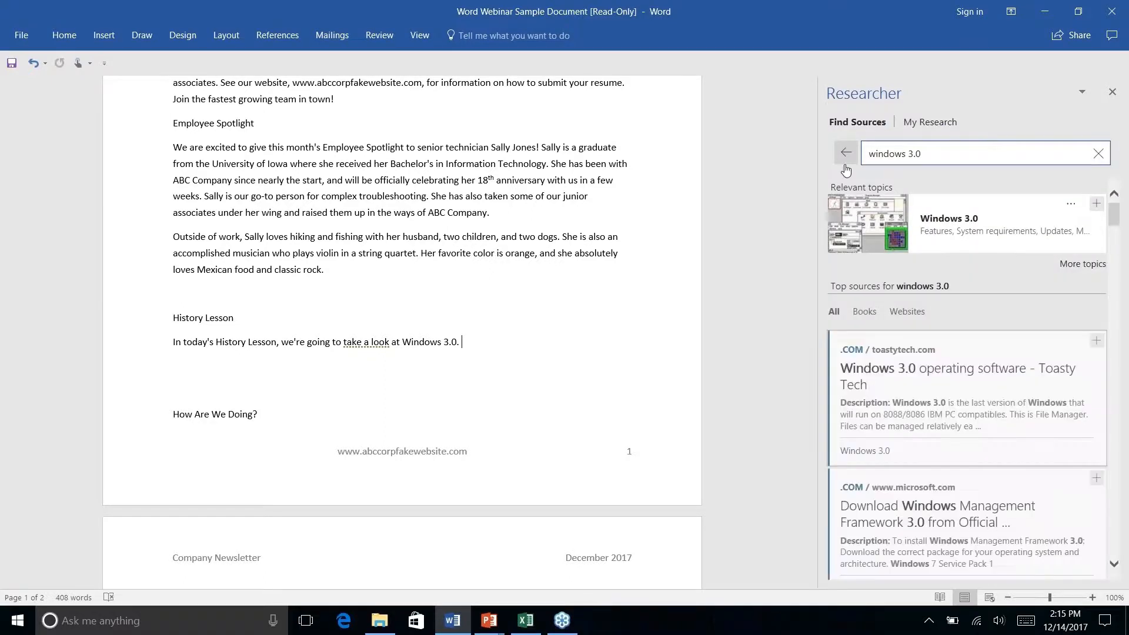
{"action": "left_click", "coordinate": [964, 154]}
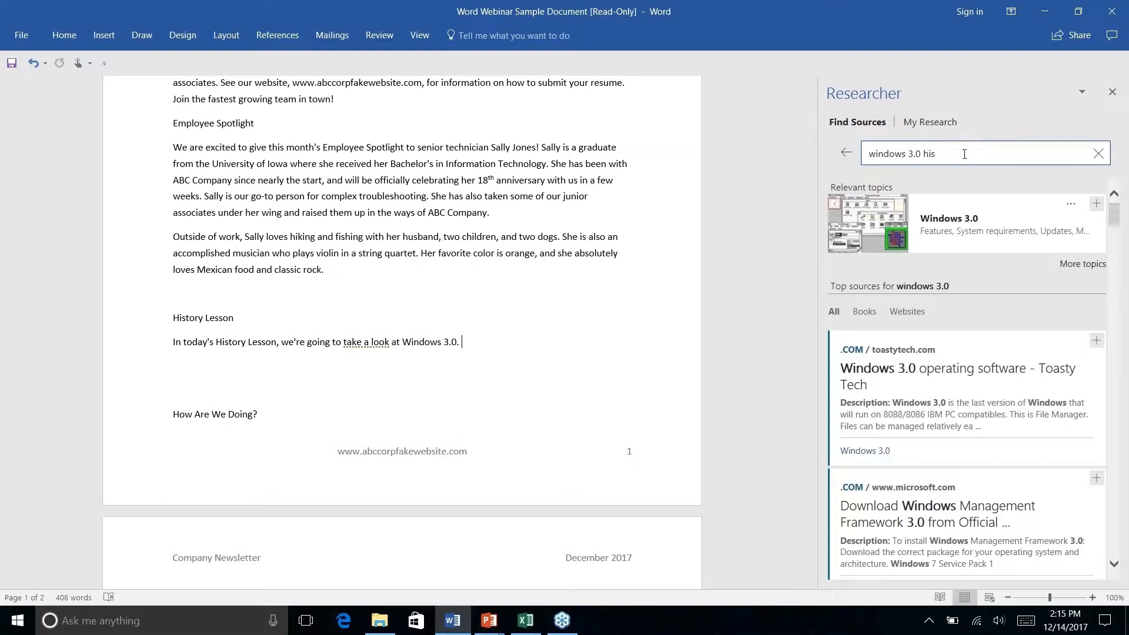
{"action": "key", "text": "Return"}
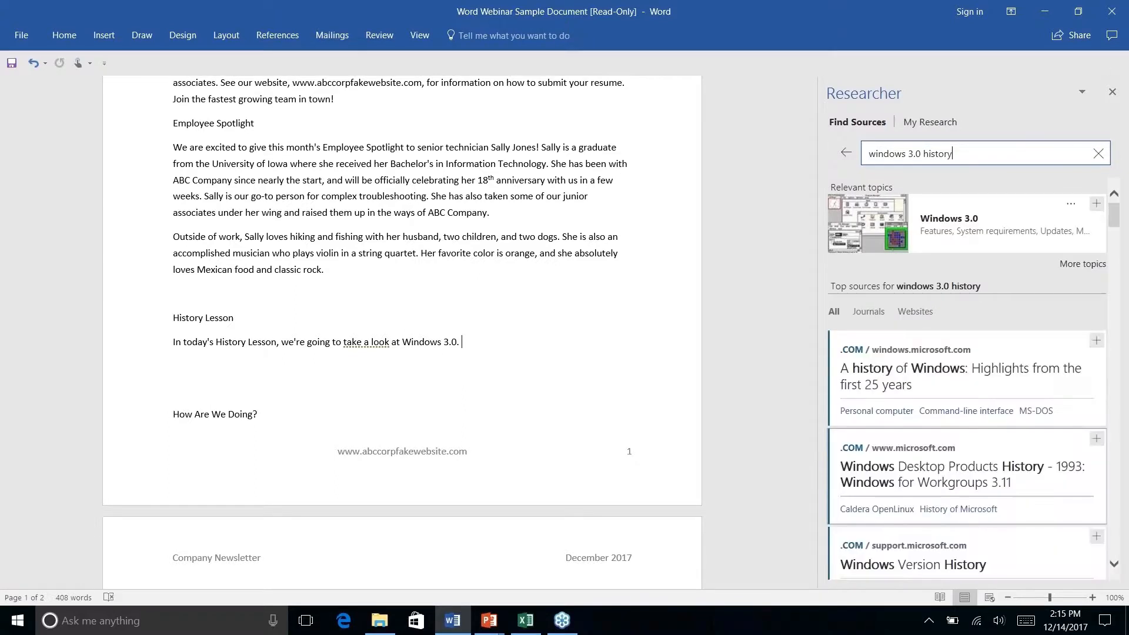
{"action": "scroll", "coordinate": [1009, 397], "scroll_direction": "down", "scroll_amount": 5}
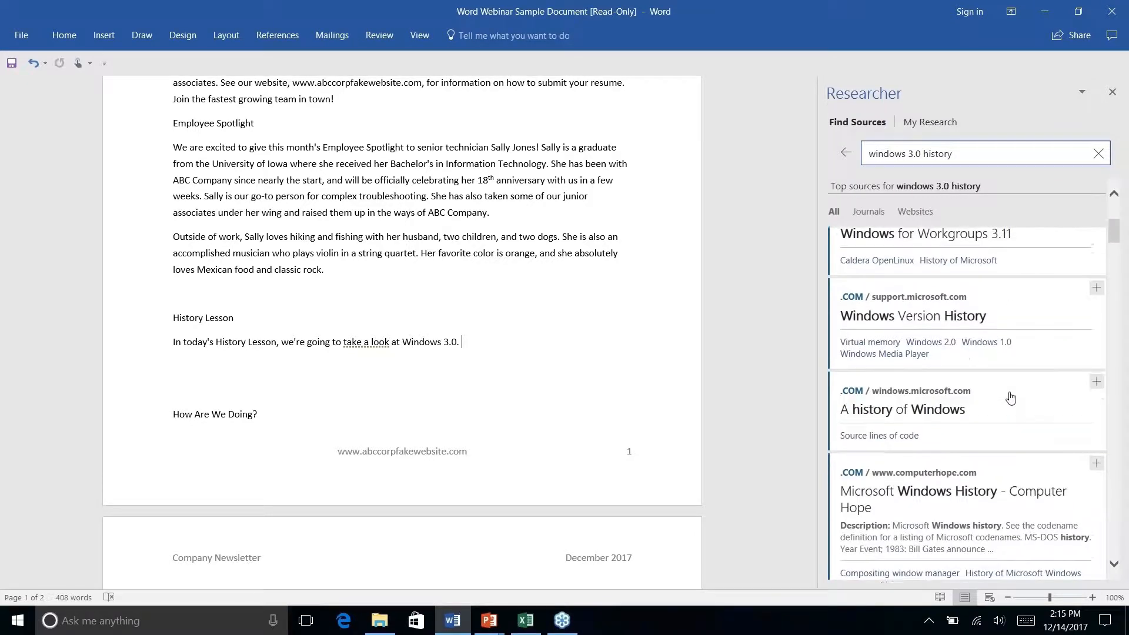
{"action": "scroll", "coordinate": [1010, 399], "scroll_direction": "down", "scroll_amount": 8}
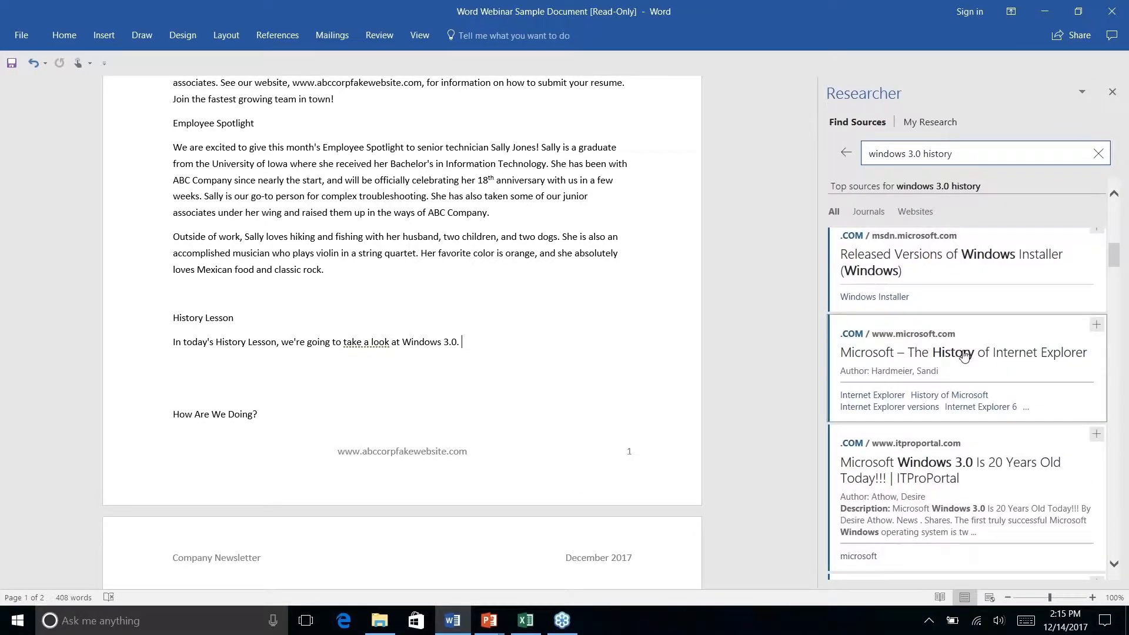
{"action": "left_click", "coordinate": [948, 475]}
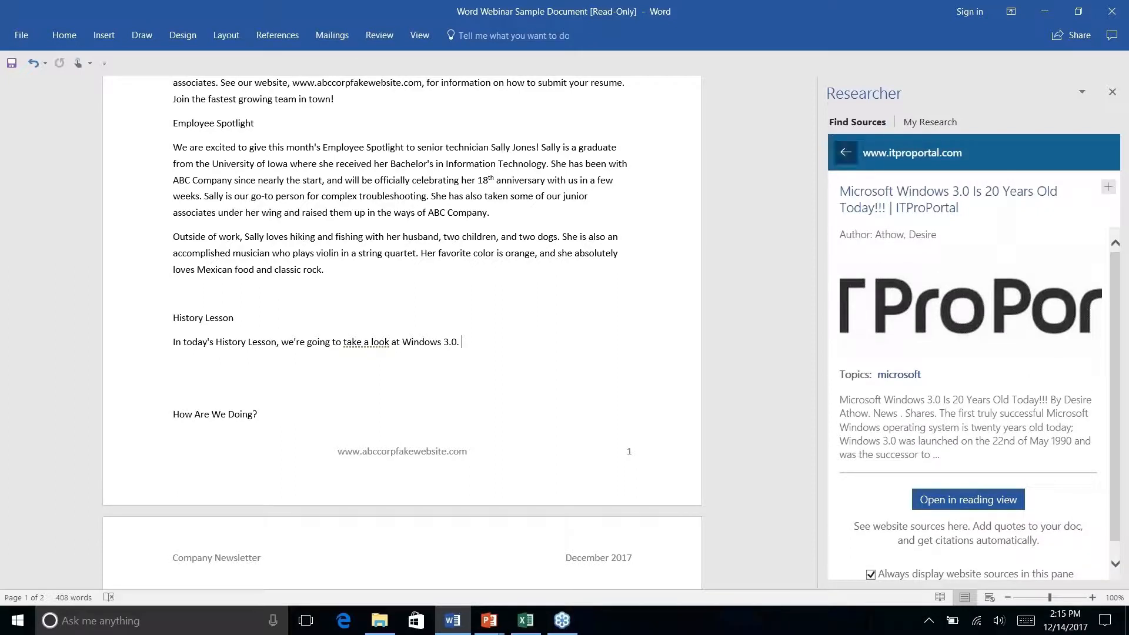
{"action": "left_click", "coordinate": [845, 154]}
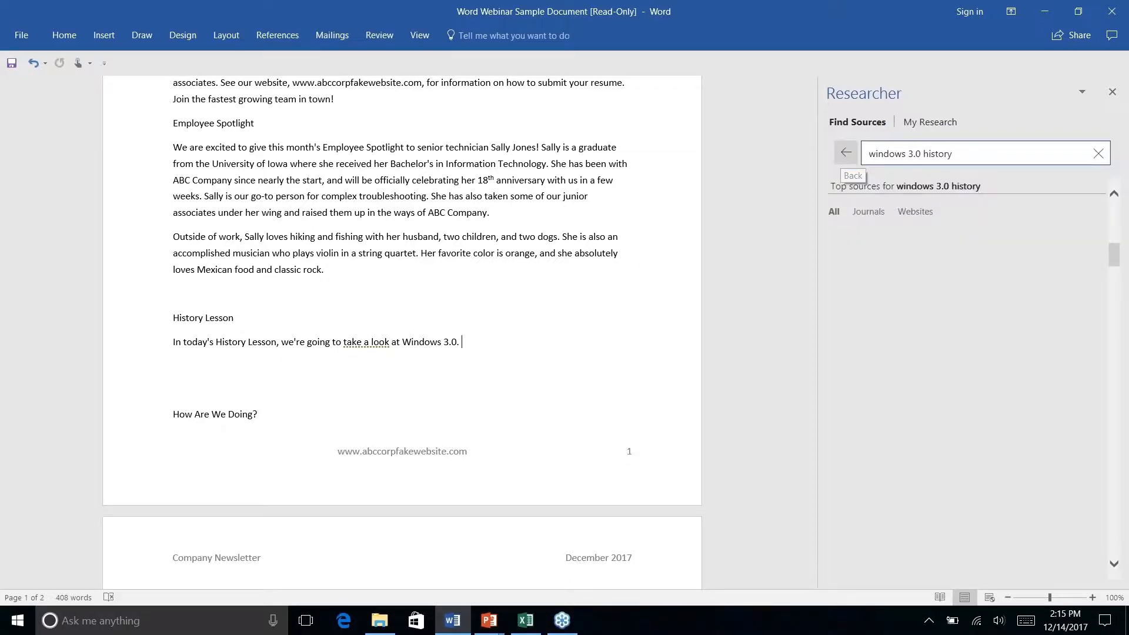
Step: Search Researcher for "windows 3.0" again and browse the top sources
{"action": "double_click", "coordinate": [959, 154]}
{"action": "left_click", "coordinate": [939, 158]}
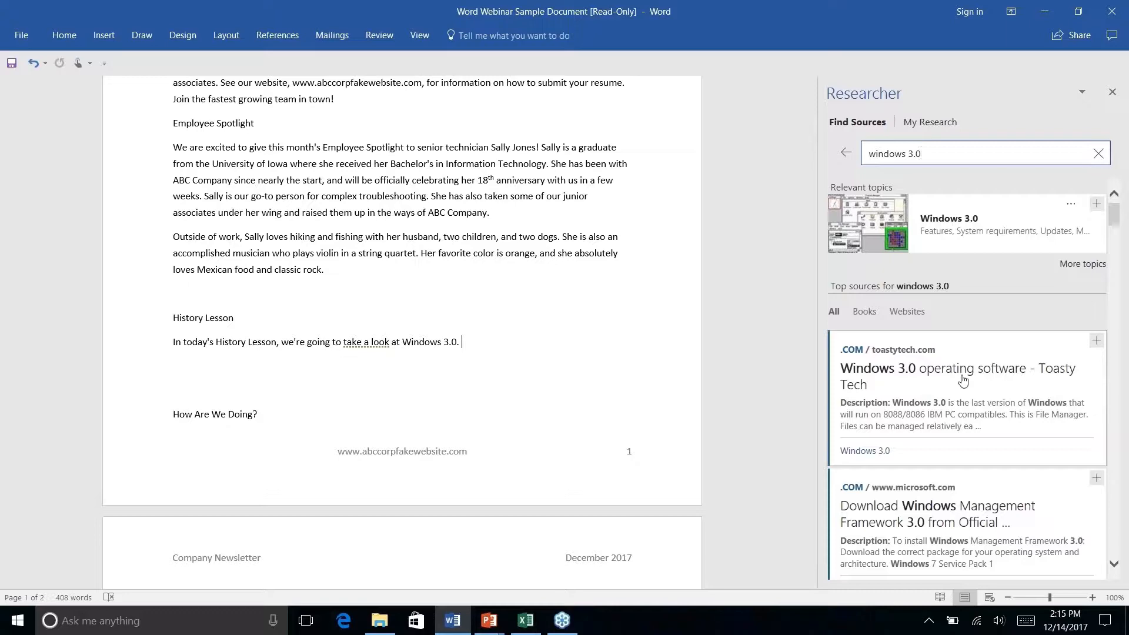
{"action": "scroll", "coordinate": [962, 381], "scroll_direction": "down", "scroll_amount": 4}
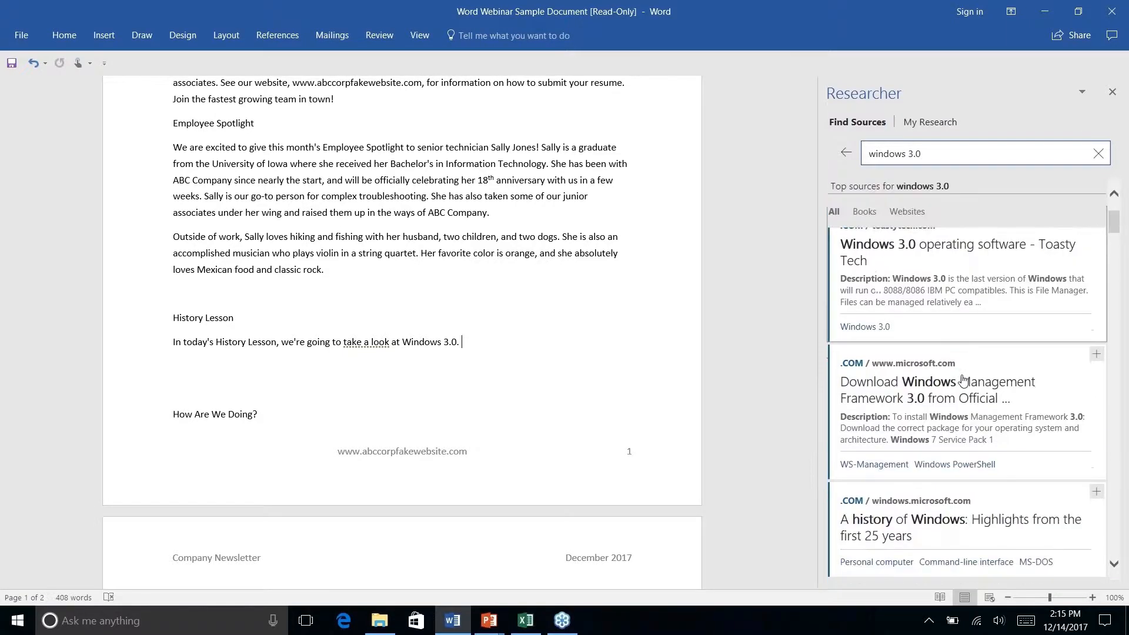
{"action": "scroll", "coordinate": [963, 381], "scroll_direction": "down", "scroll_amount": 6}
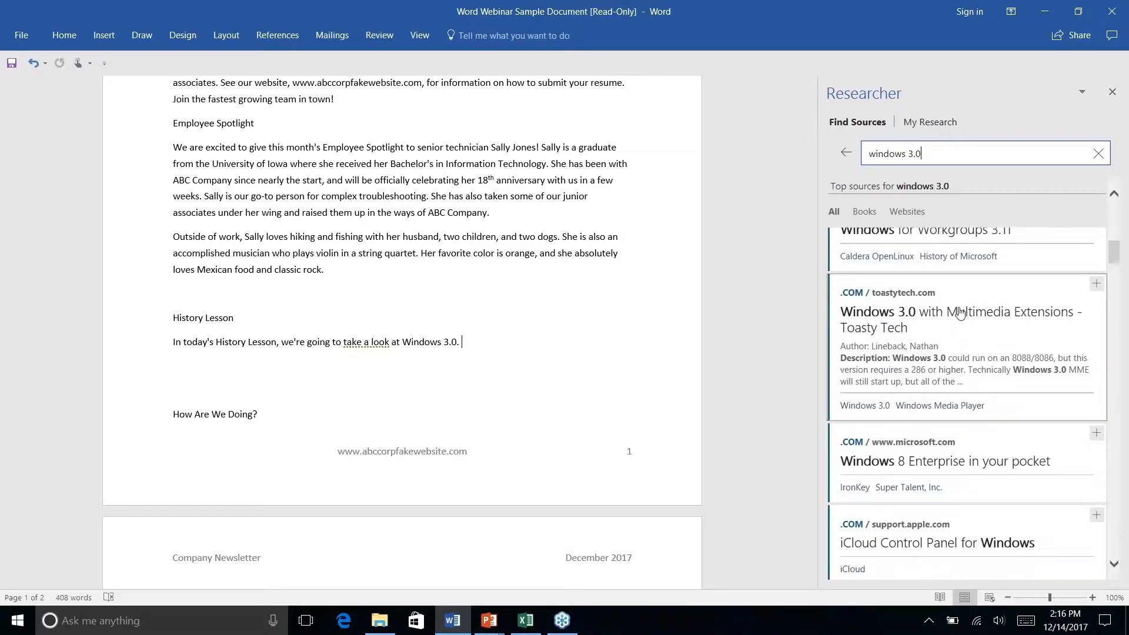
Step: Open the toastytech.com source "Windows 3.0 with Multimedia Extensions" and insert its summary text below the History Lesson sentence
{"action": "left_click", "coordinate": [961, 320]}
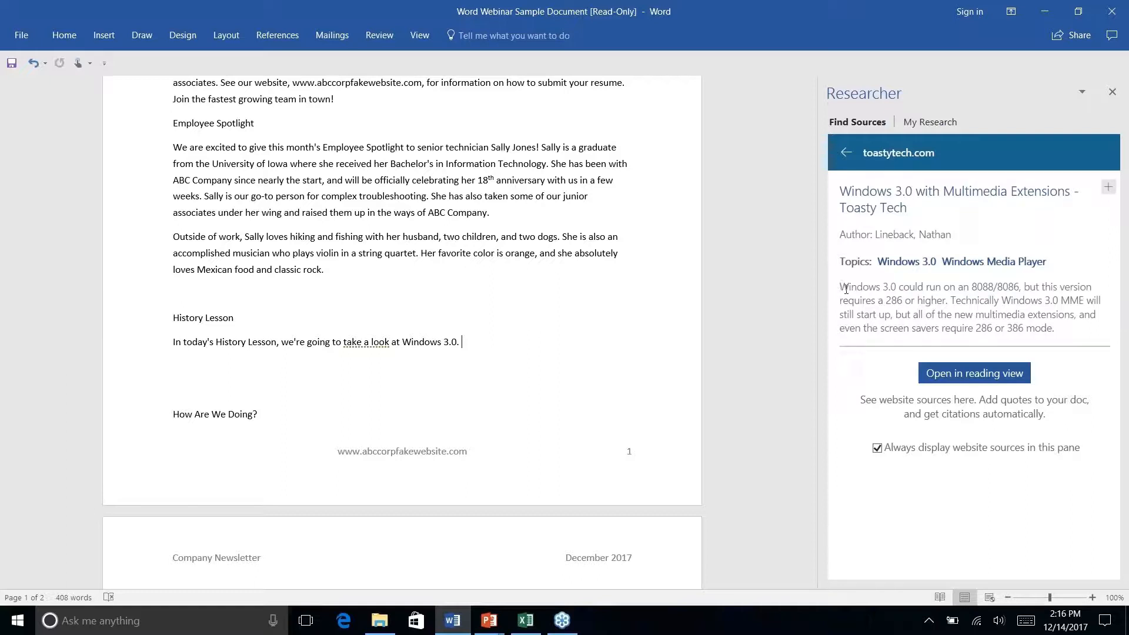
{"action": "left_click_drag", "start_coordinate": [846, 289], "coordinate": [1080, 331]}
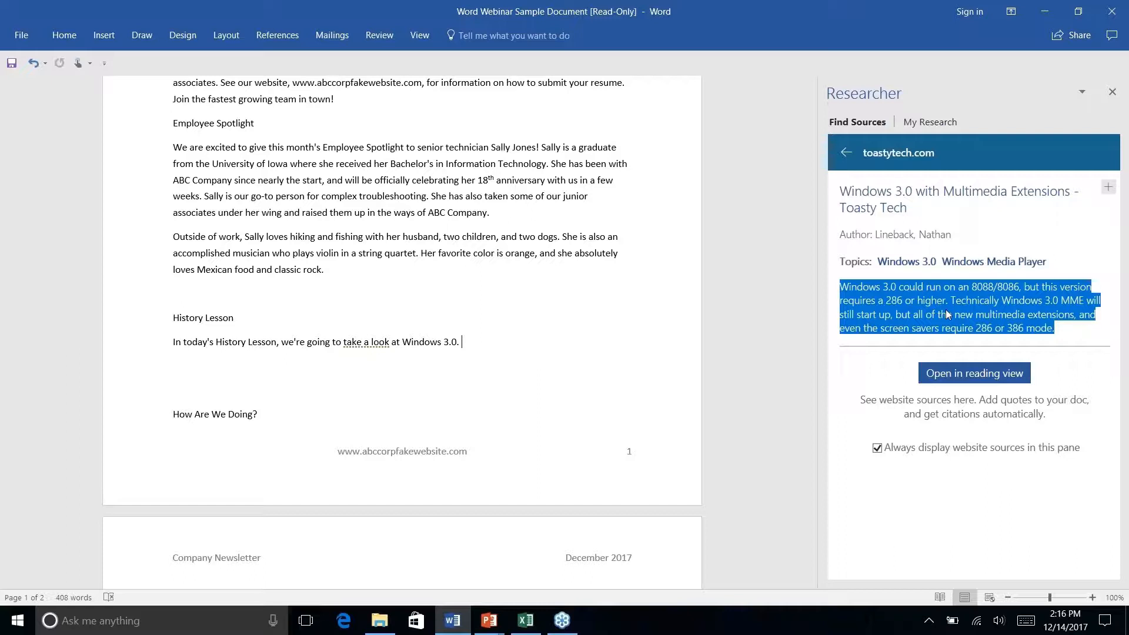
{"action": "left_click_drag", "start_coordinate": [948, 315], "coordinate": [556, 378]}
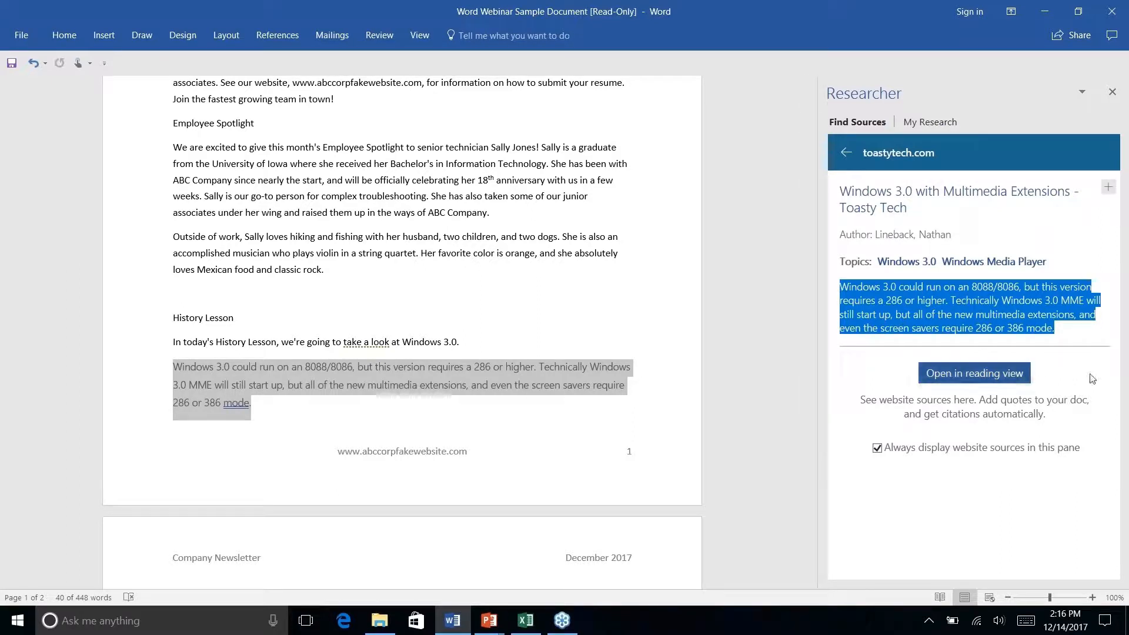
Step: Open the Multimedia Extensions article in reading view, and view the add options for its paragraph on 8088/8086 compatibility
{"action": "left_click", "coordinate": [956, 376]}
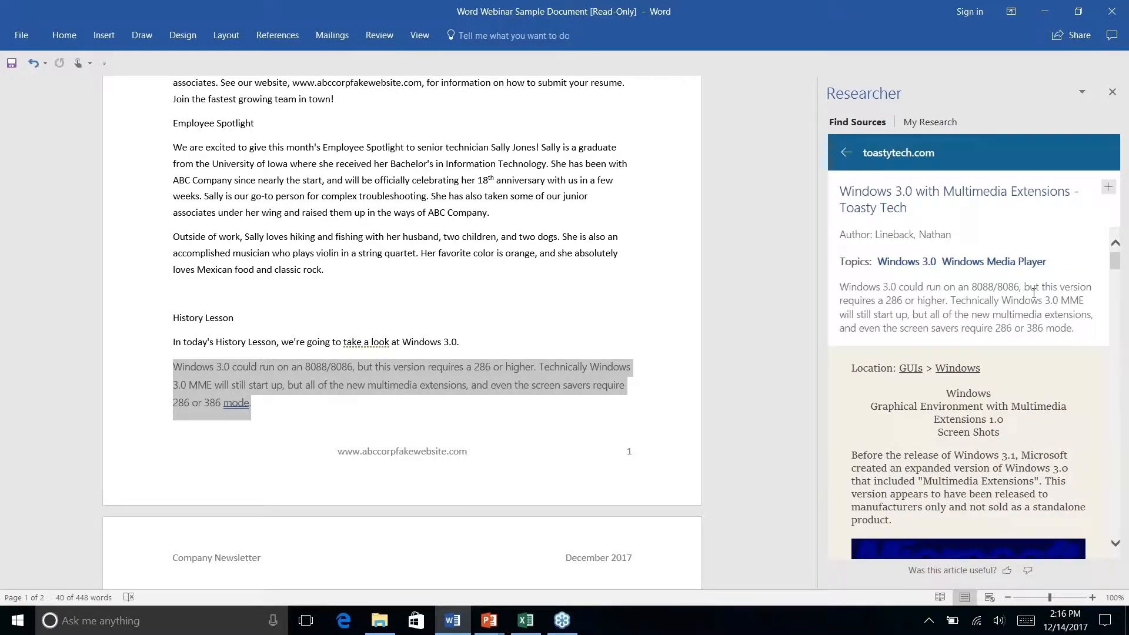
{"action": "scroll", "coordinate": [1034, 292], "scroll_direction": "down", "scroll_amount": 10}
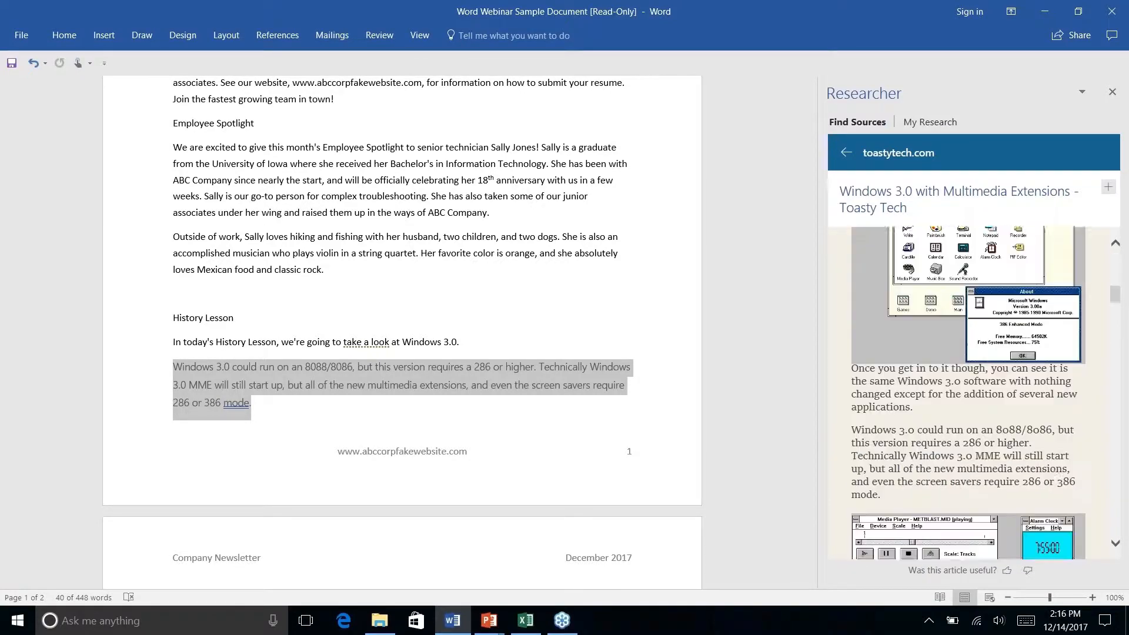
{"action": "scroll", "coordinate": [969, 392], "scroll_direction": "down", "scroll_amount": 3}
{"action": "scroll", "coordinate": [968, 392], "scroll_direction": "up", "scroll_amount": 8}
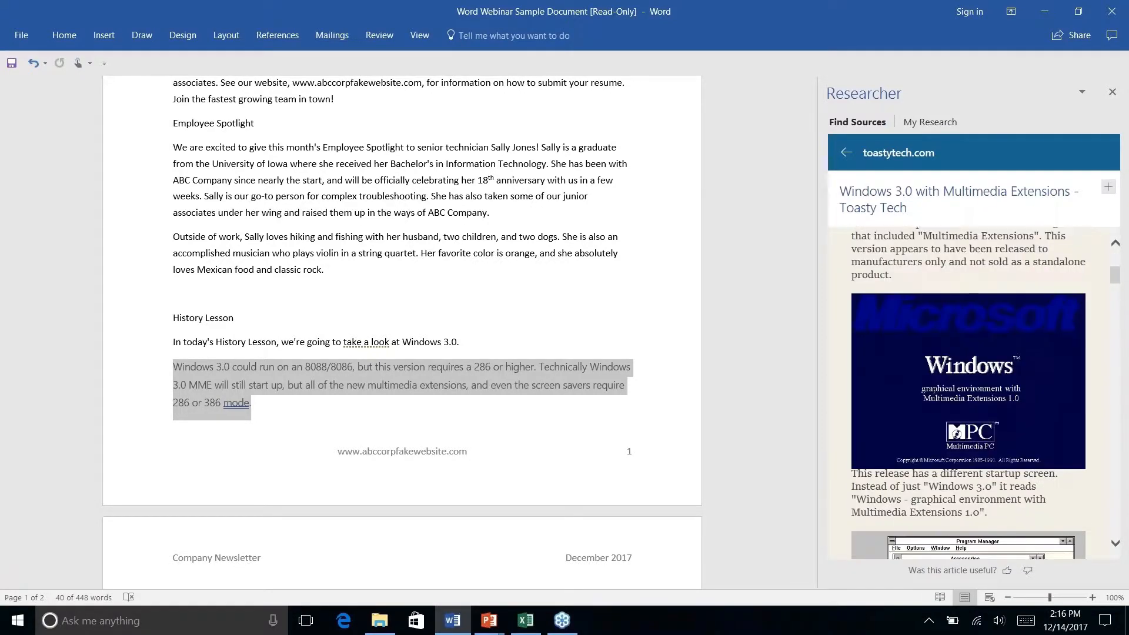
{"action": "scroll", "coordinate": [956, 433], "scroll_direction": "down", "scroll_amount": 8}
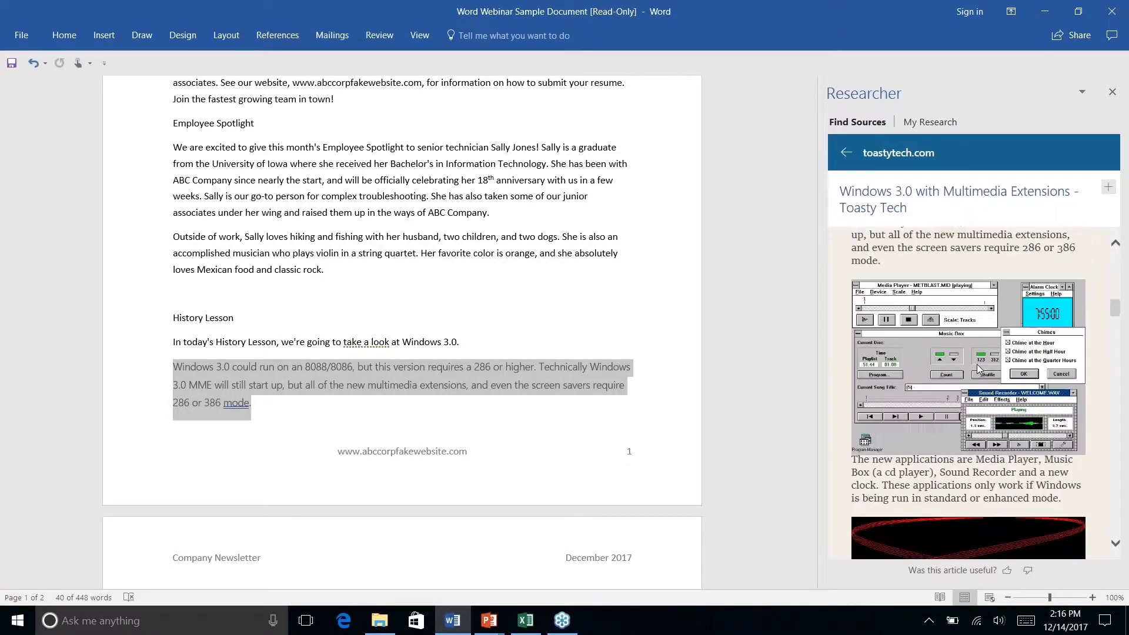
{"action": "scroll", "coordinate": [977, 369], "scroll_direction": "up", "scroll_amount": 3}
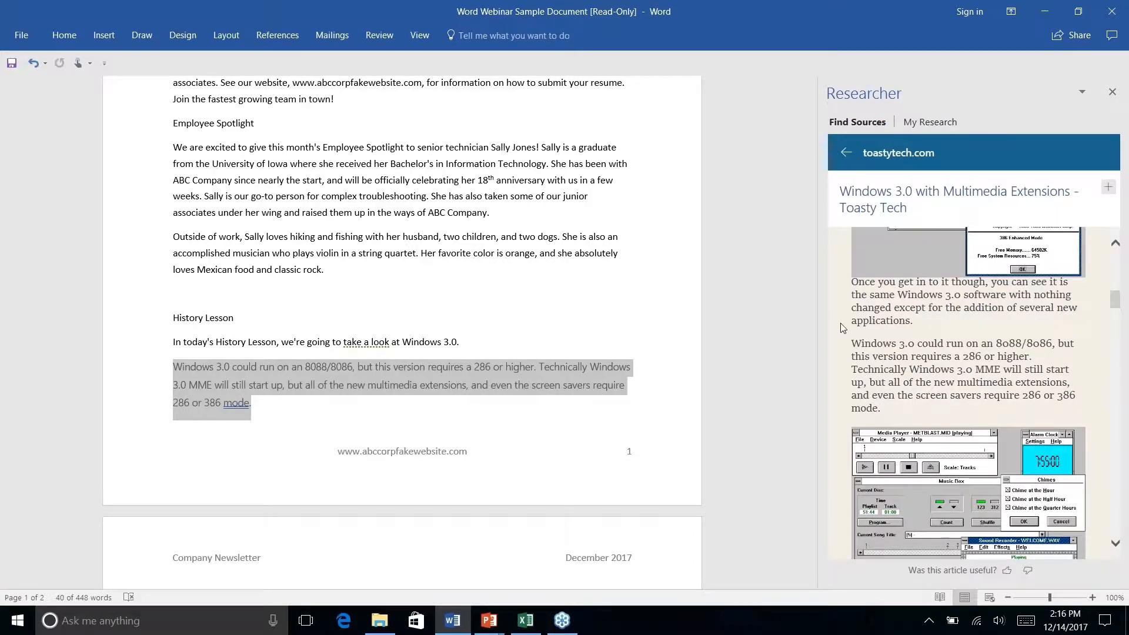
{"action": "scroll", "coordinate": [890, 357], "scroll_direction": "up", "scroll_amount": 1}
{"action": "left_click_drag", "start_coordinate": [853, 352], "coordinate": [950, 413]}
{"action": "scroll", "coordinate": [950, 413], "scroll_direction": "down", "scroll_amount": 5}
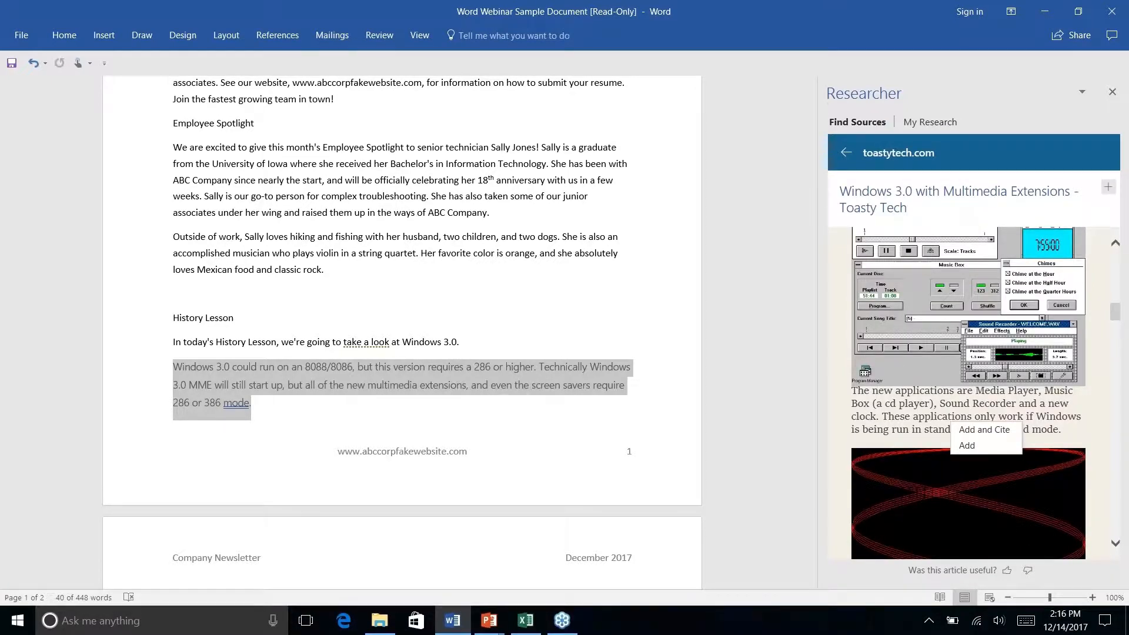
Step: Add the article's paragraph about the media player playing ".mmm" animation files to the History Lesson section with its citation
{"action": "scroll", "coordinate": [969, 392], "scroll_direction": "down", "scroll_amount": 5}
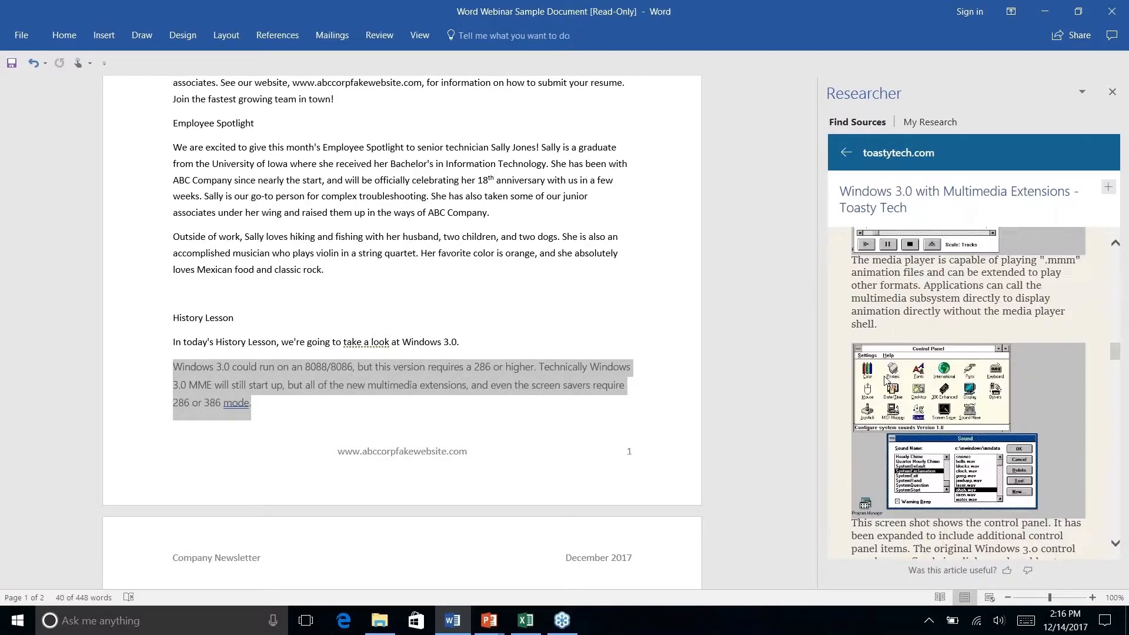
{"action": "scroll", "coordinate": [885, 379], "scroll_direction": "down", "scroll_amount": 5}
{"action": "scroll", "coordinate": [884, 379], "scroll_direction": "up", "scroll_amount": 1}
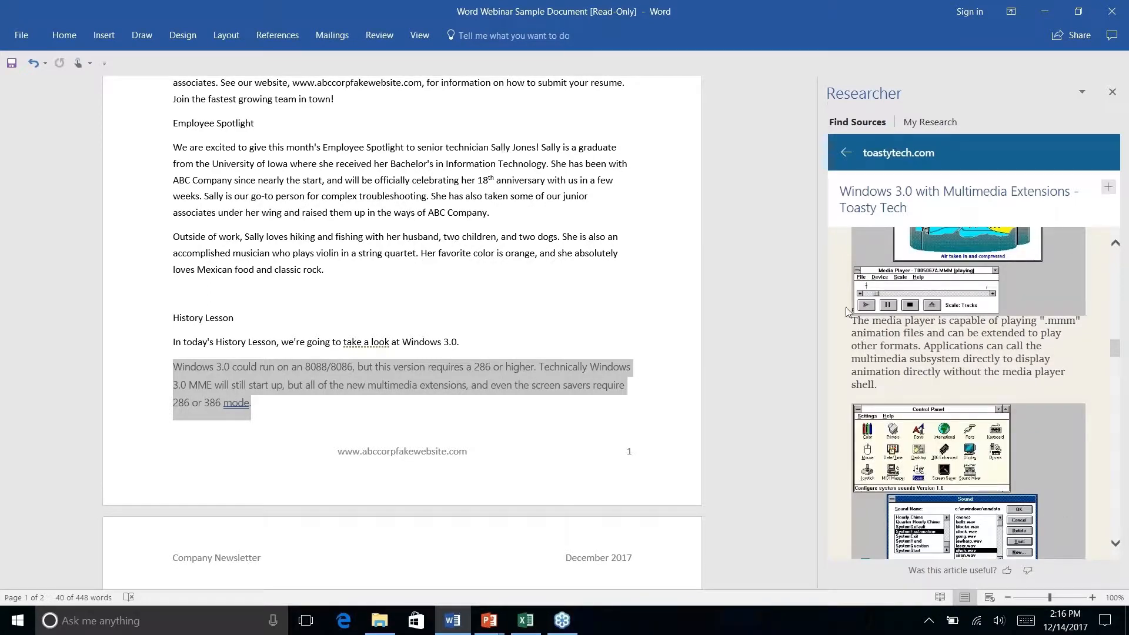
{"action": "left_click_drag", "start_coordinate": [854, 322], "coordinate": [908, 388]}
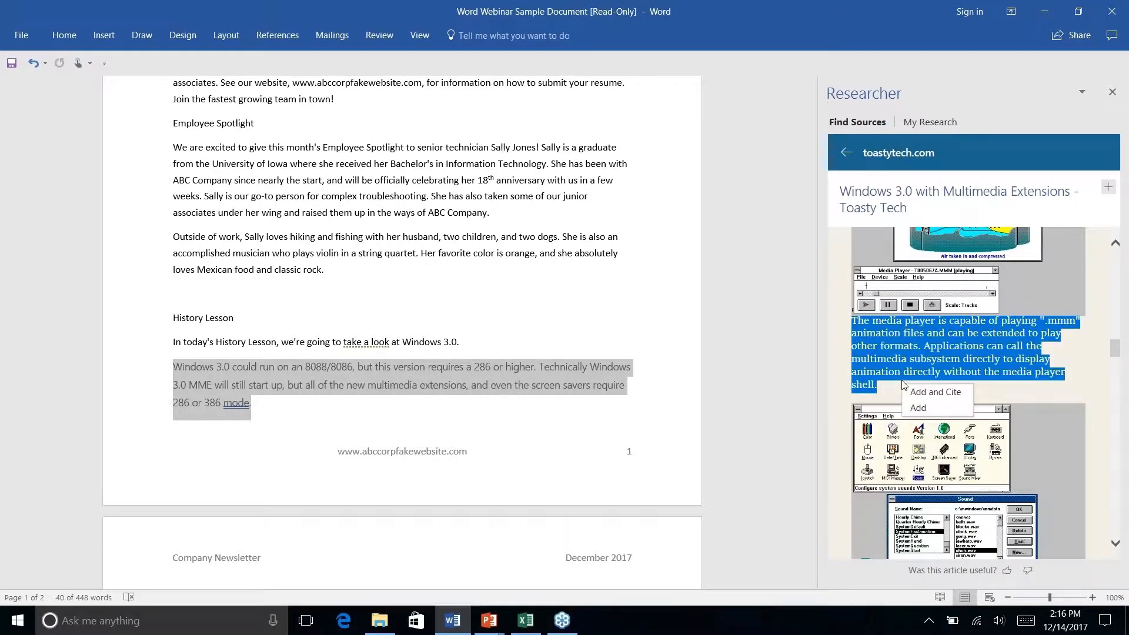
{"action": "left_click", "coordinate": [937, 392]}
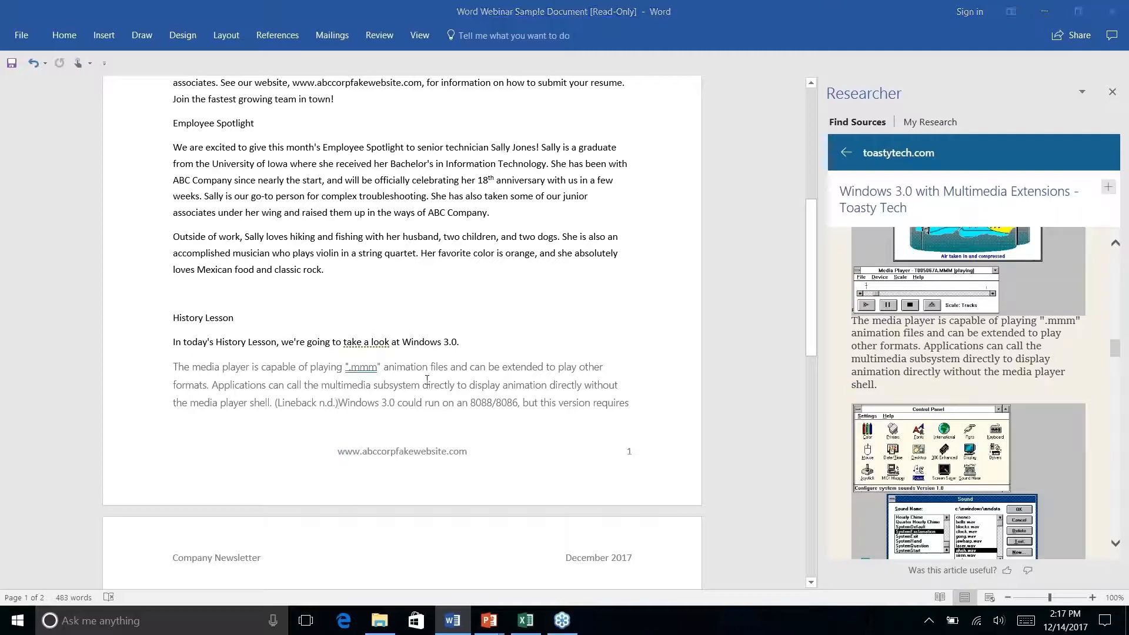
Step: Change the document's citation style to APA
{"action": "scroll", "coordinate": [427, 379], "scroll_direction": "up", "scroll_amount": 1}
{"action": "scroll", "coordinate": [427, 379], "scroll_direction": "down", "scroll_amount": 4}
{"action": "scroll", "coordinate": [427, 380], "scroll_direction": "down", "scroll_amount": 4}
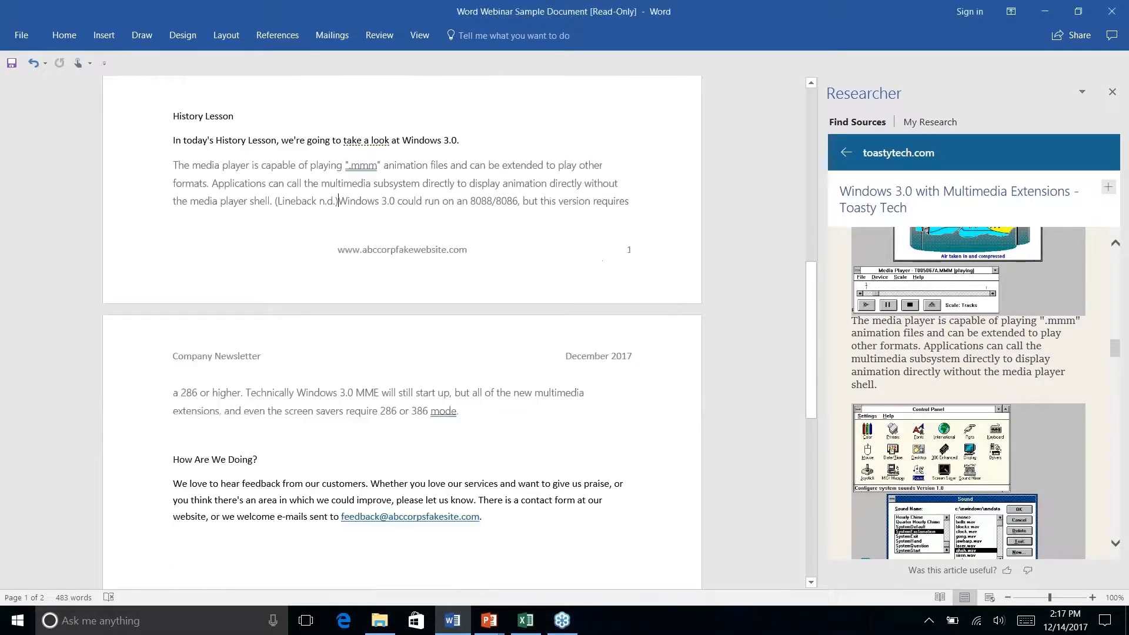
{"action": "left_click", "coordinate": [277, 35]}
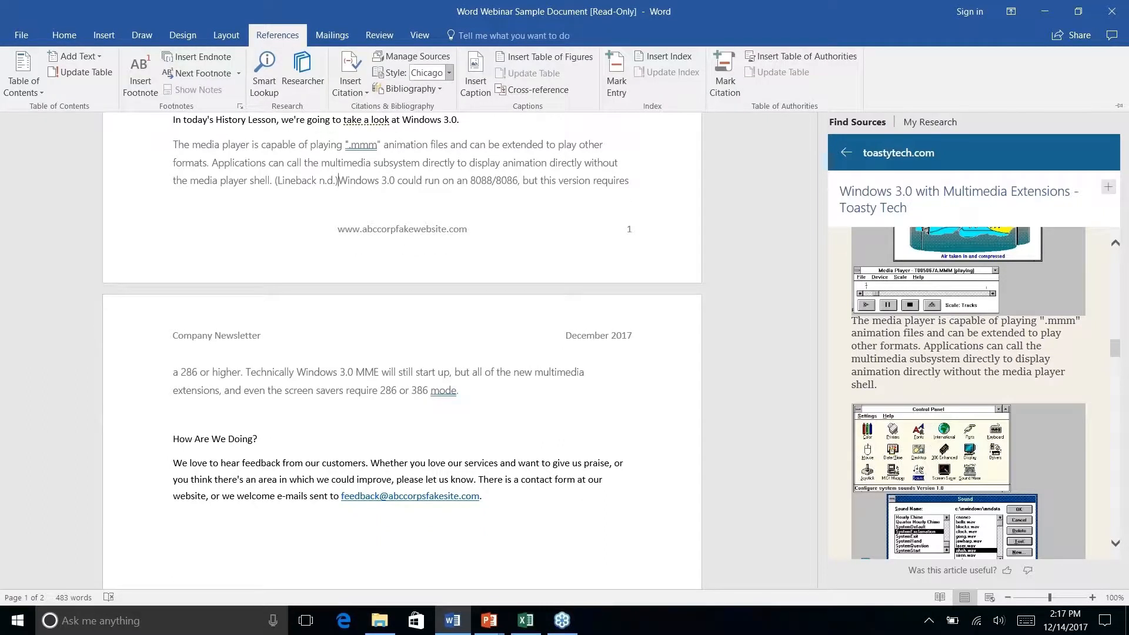
{"action": "left_click", "coordinate": [449, 73]}
{"action": "left_click", "coordinate": [439, 103]}
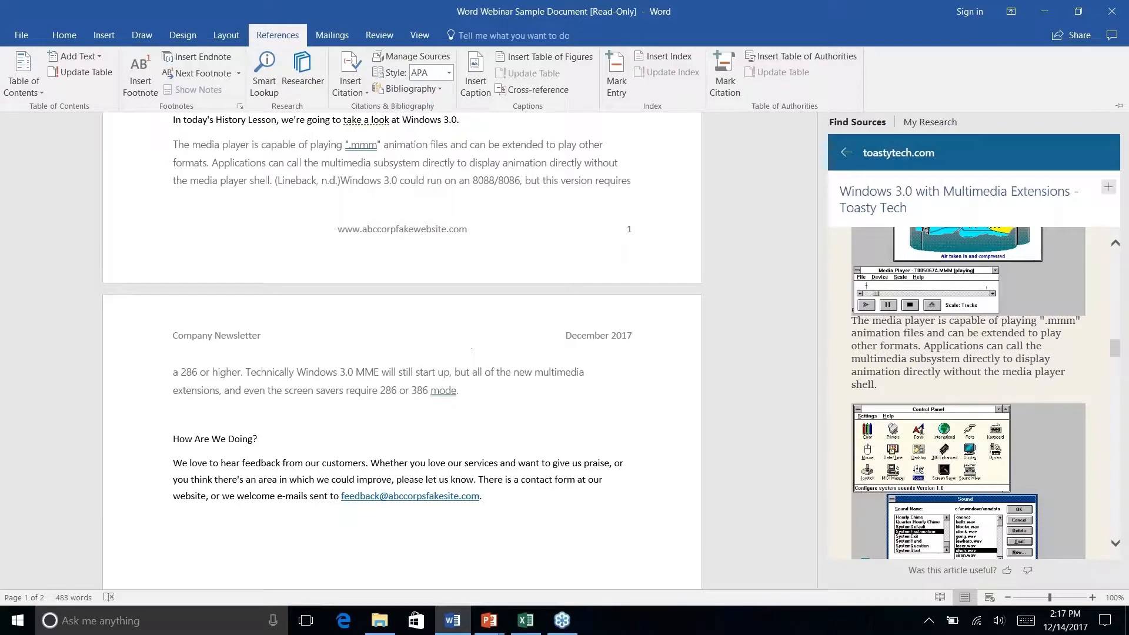
{"action": "left_click", "coordinate": [344, 187]}
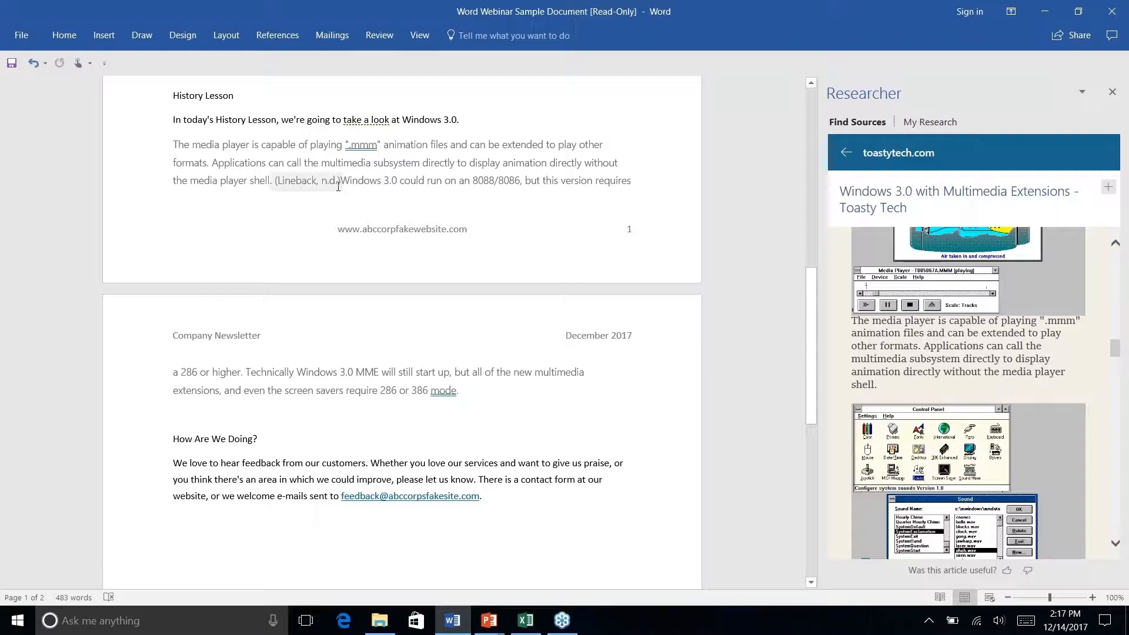
Step: Open the source details of the inserted citation, check the source type choices, and close them without changes
{"action": "left_click", "coordinate": [306, 181]}
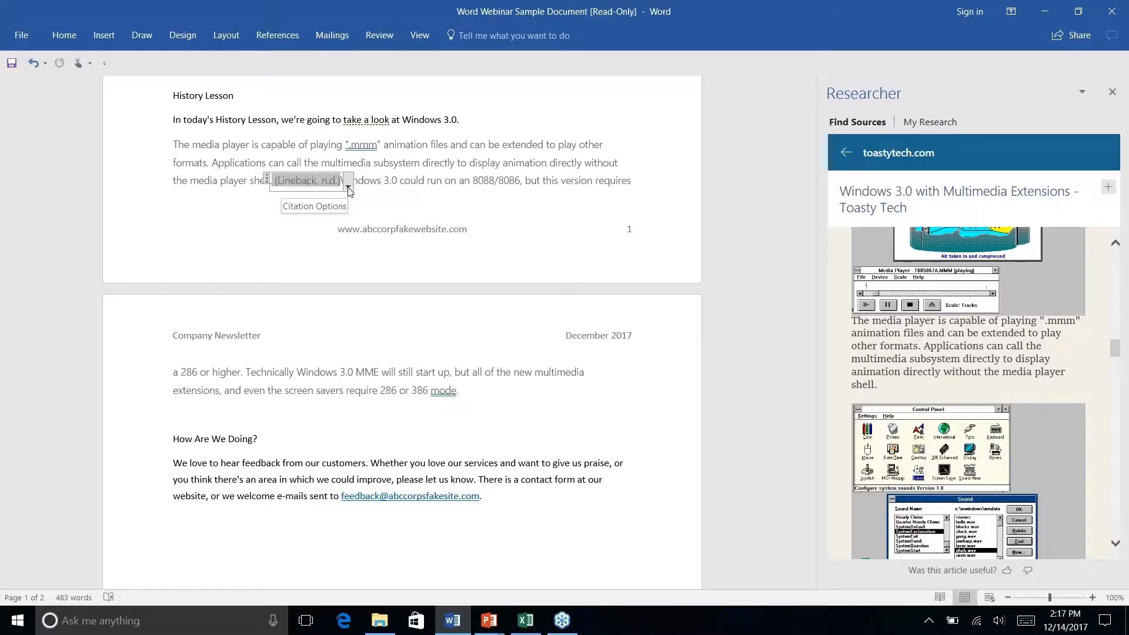
{"action": "left_click", "coordinate": [349, 187]}
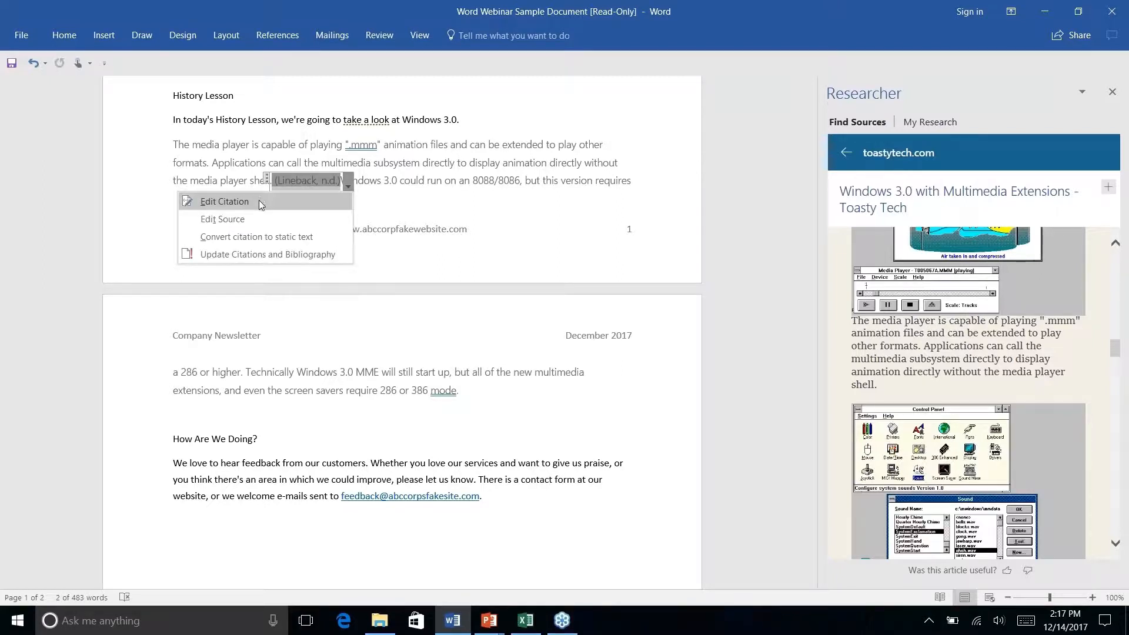
{"action": "left_click", "coordinate": [251, 220]}
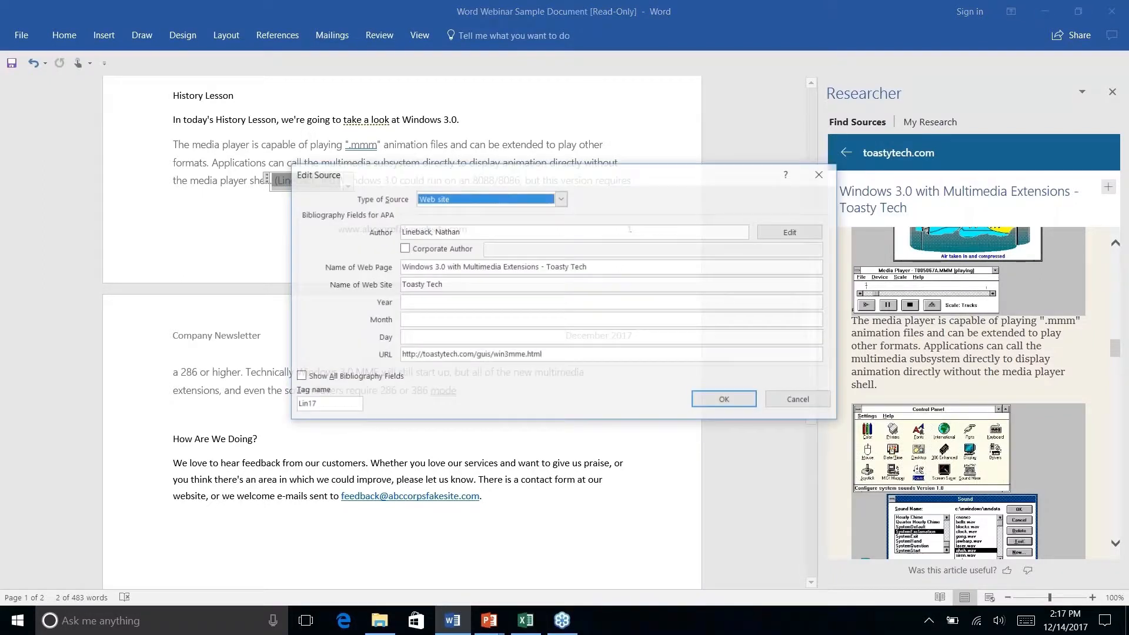
{"action": "left_click", "coordinate": [561, 198]}
{"action": "left_click", "coordinate": [611, 202]}
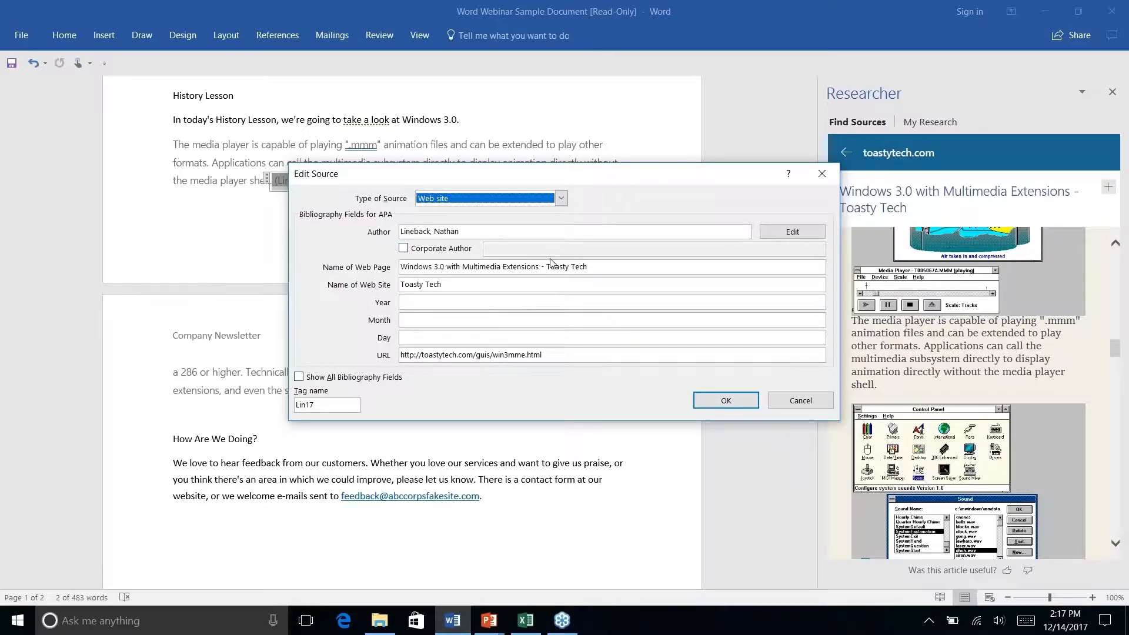
{"action": "left_click", "coordinate": [800, 401]}
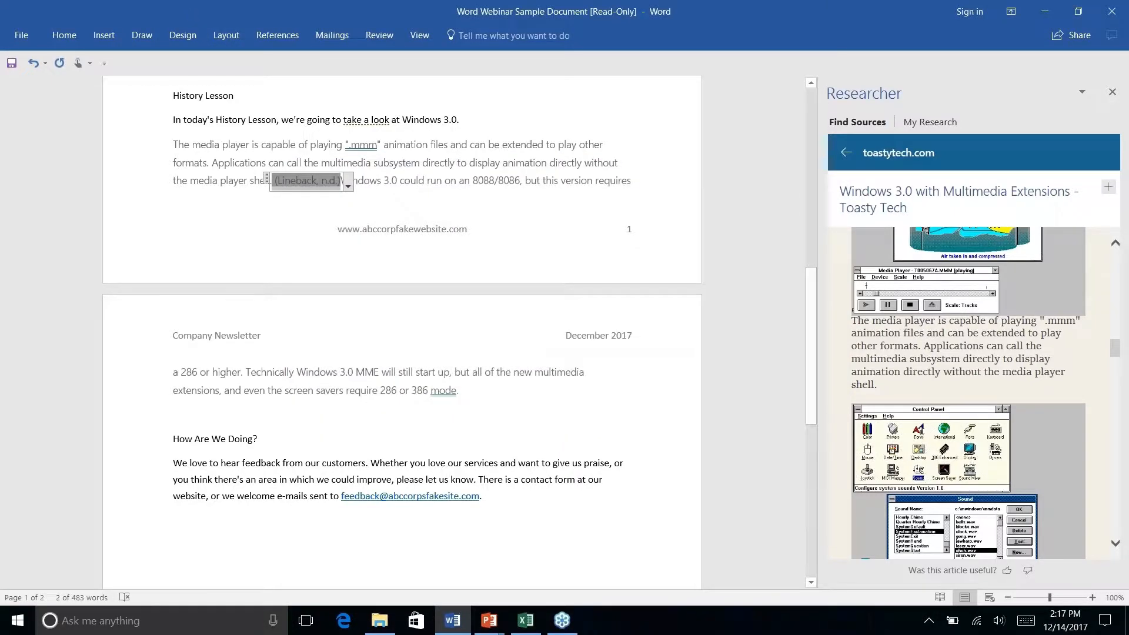
{"action": "left_click", "coordinate": [276, 35]}
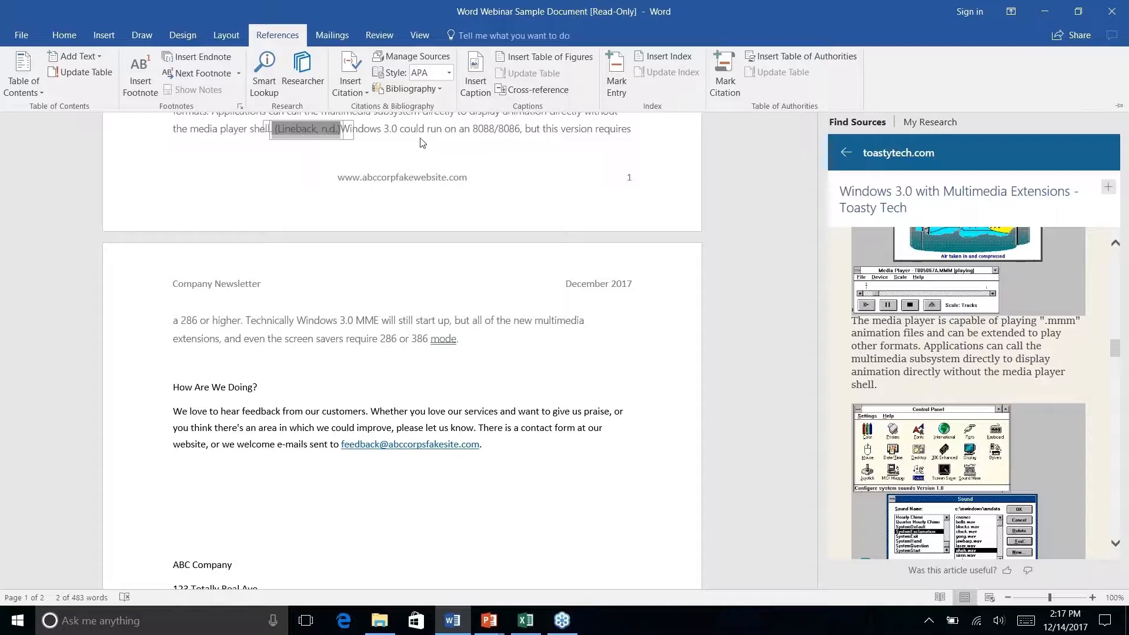
{"action": "left_click", "coordinate": [532, 230]}
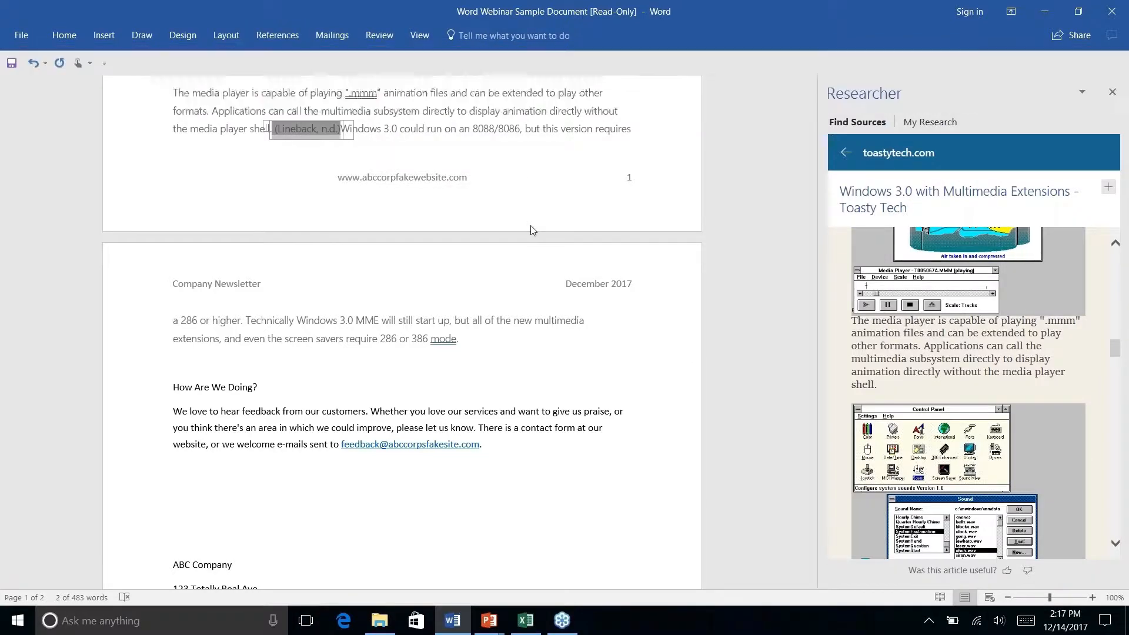
{"action": "scroll", "coordinate": [531, 230], "scroll_direction": "down", "scroll_amount": 5}
{"action": "scroll", "coordinate": [525, 223], "scroll_direction": "up", "scroll_amount": 9}
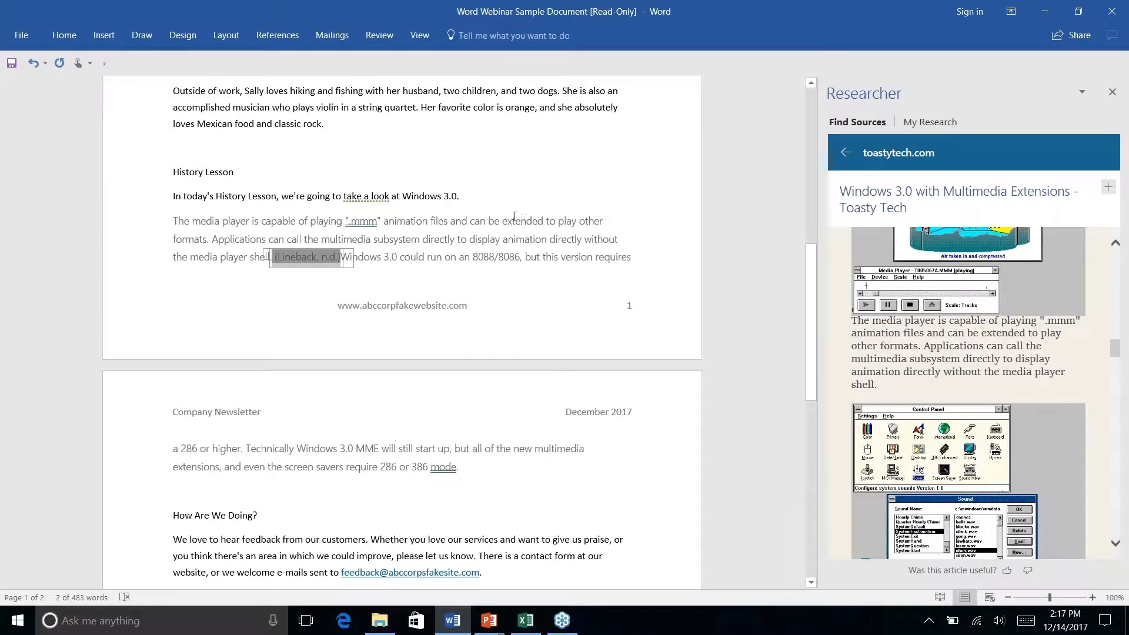
Step: Insert a built-in References bibliography after the History Lesson paragraph that ends with the 286 or 386 mode requirement
{"action": "left_click", "coordinate": [514, 216]}
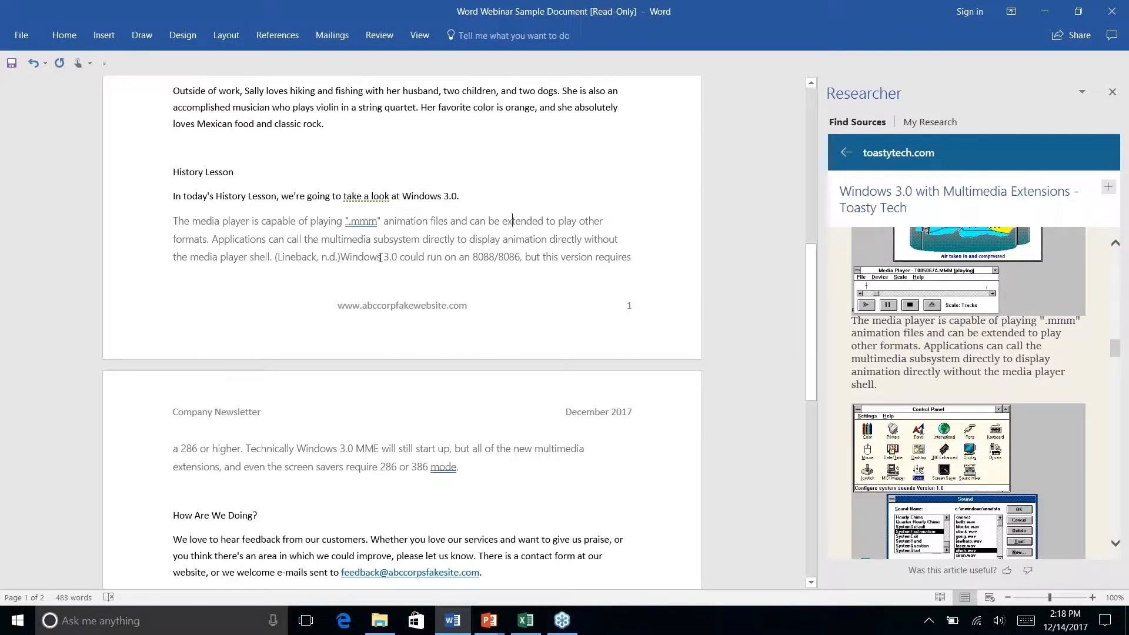
{"action": "left_click", "coordinate": [268, 37]}
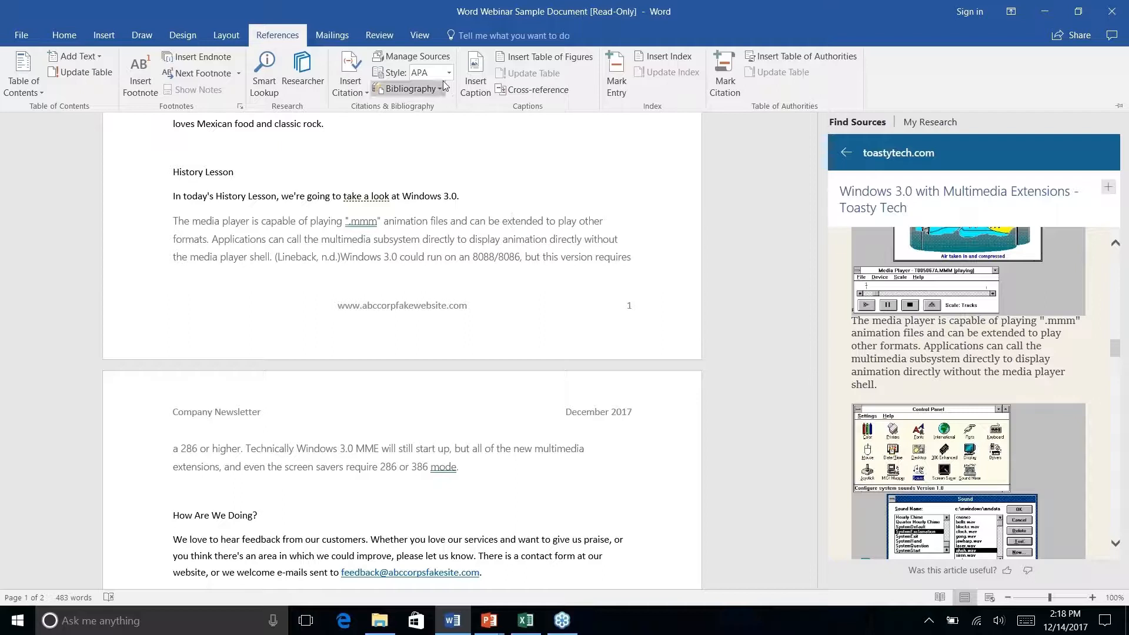
{"action": "left_click", "coordinate": [490, 474]}
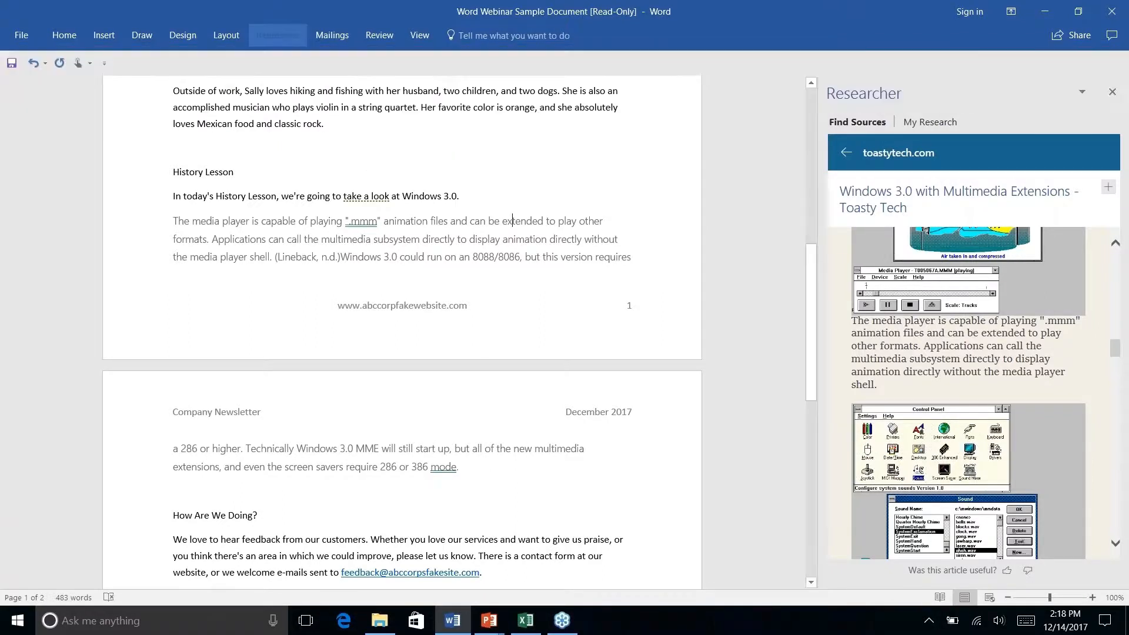
{"action": "right_click", "coordinate": [463, 470]}
{"action": "left_click", "coordinate": [468, 470]}
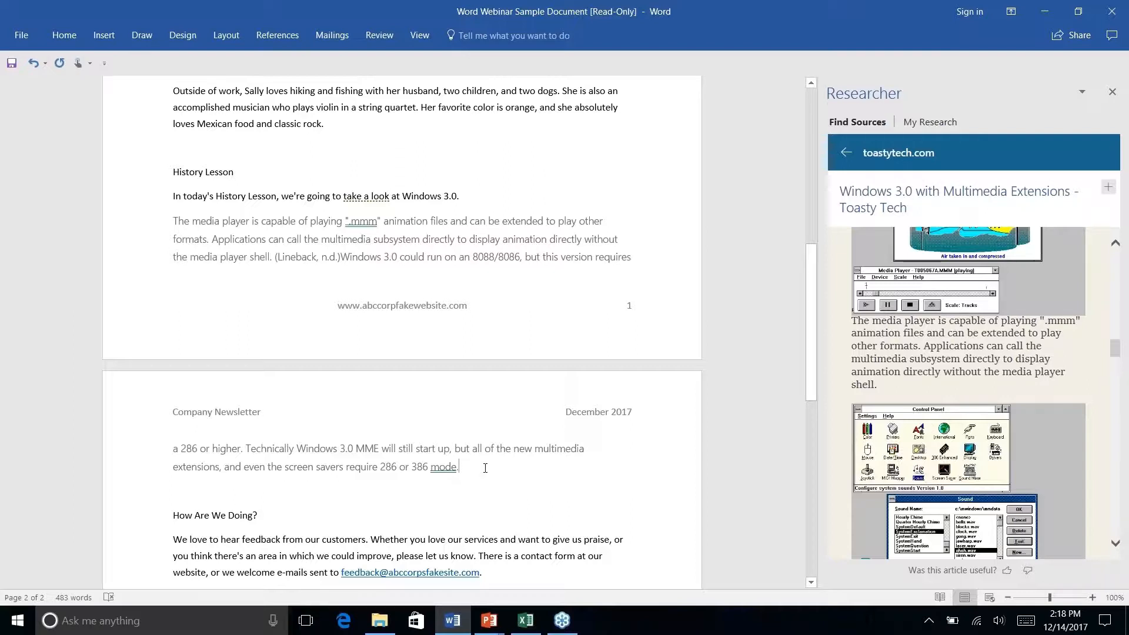
{"action": "left_click", "coordinate": [286, 37]}
{"action": "left_click", "coordinate": [438, 89]}
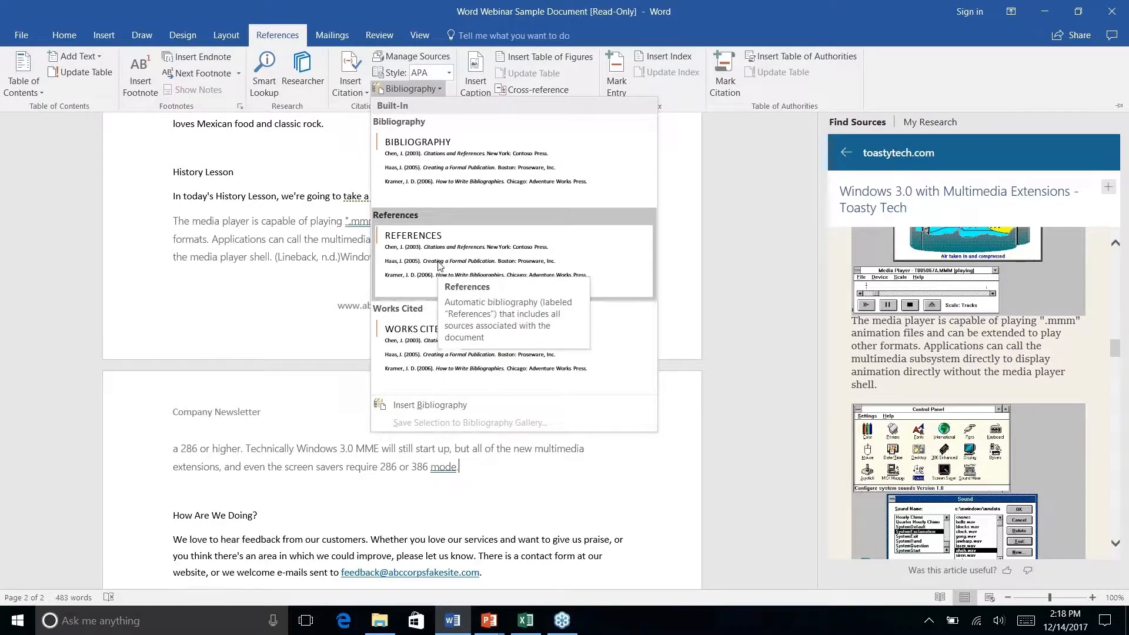
{"action": "left_click", "coordinate": [439, 266]}
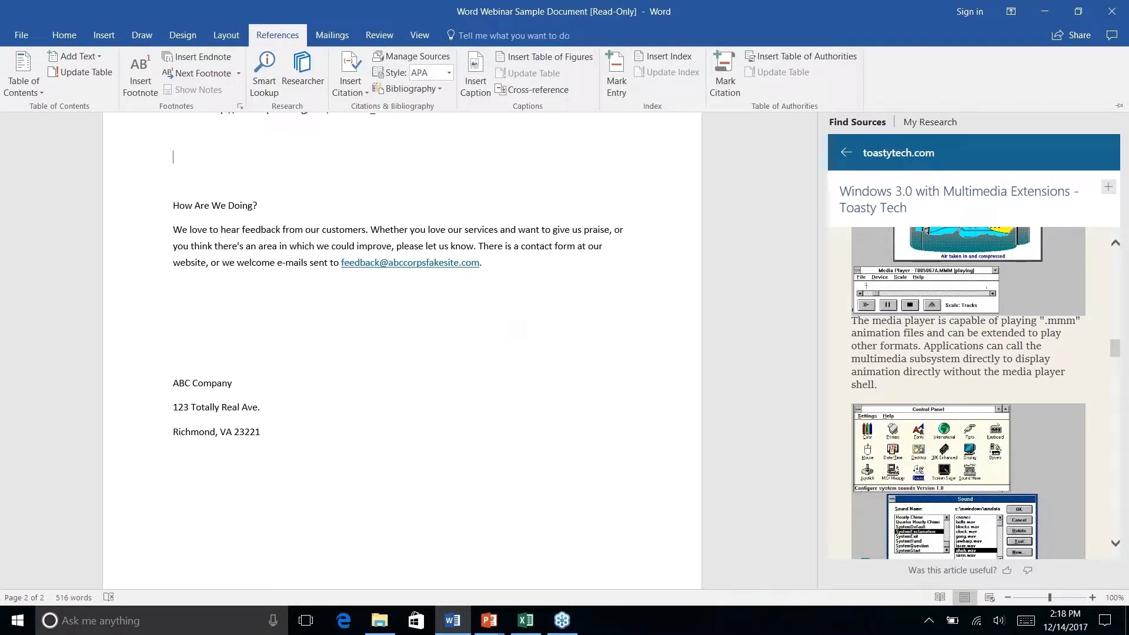
Step: Review the inserted References list and compare its entries with the in-text citation in the History Lesson
{"action": "scroll", "coordinate": [439, 330], "scroll_direction": "down", "scroll_amount": 3}
{"action": "scroll", "coordinate": [439, 330], "scroll_direction": "up", "scroll_amount": 10}
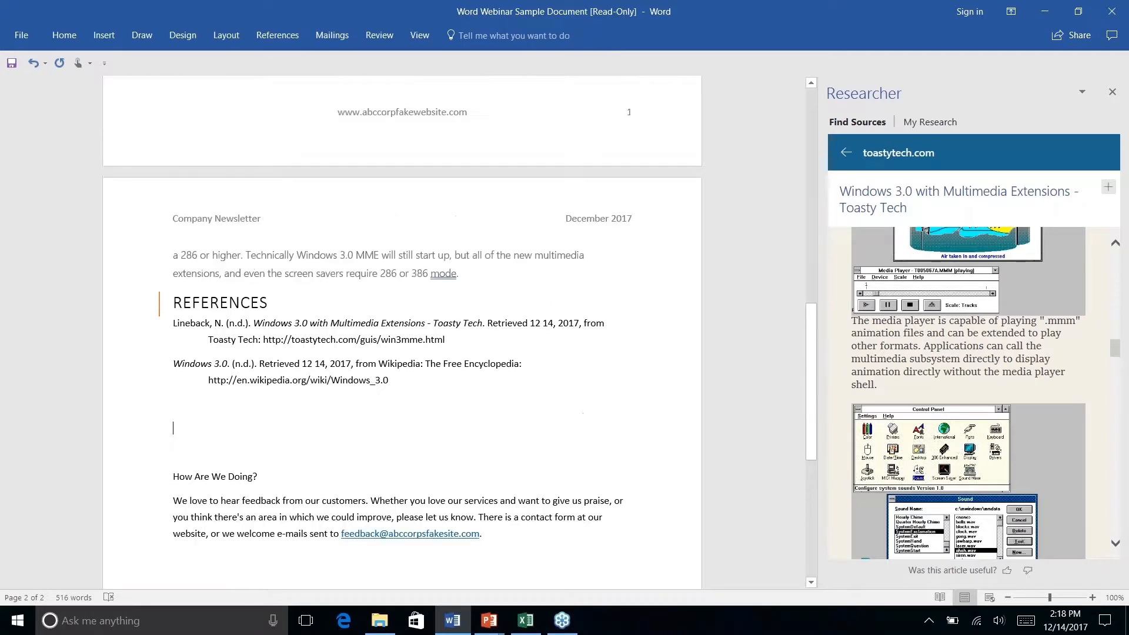
{"action": "scroll", "coordinate": [401, 329], "scroll_direction": "up", "scroll_amount": 3}
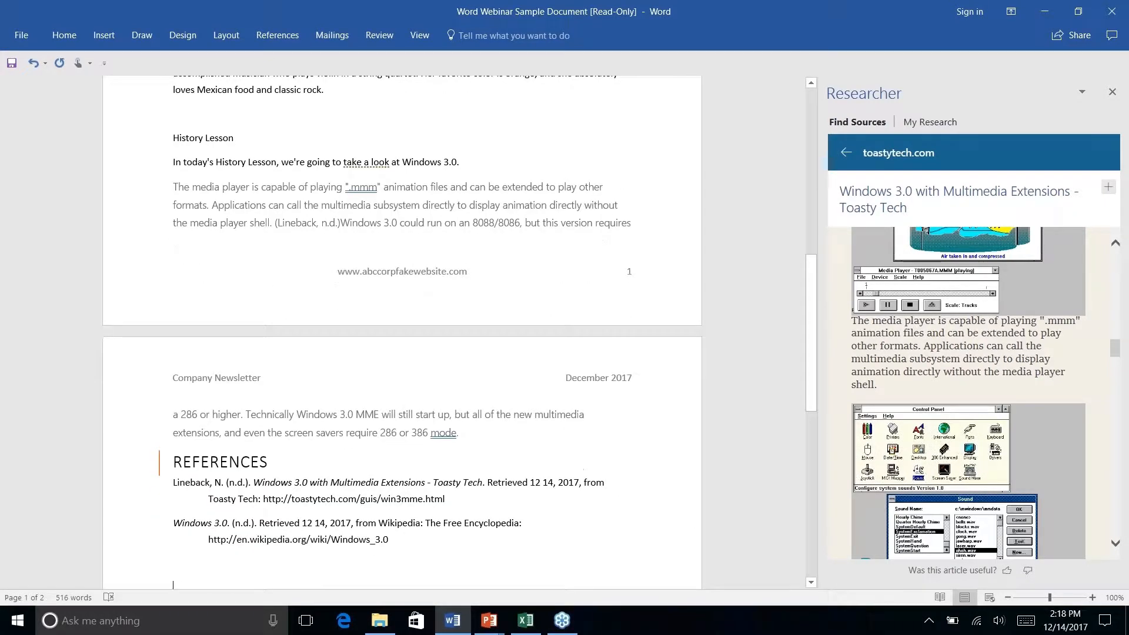
{"action": "left_click", "coordinate": [327, 223]}
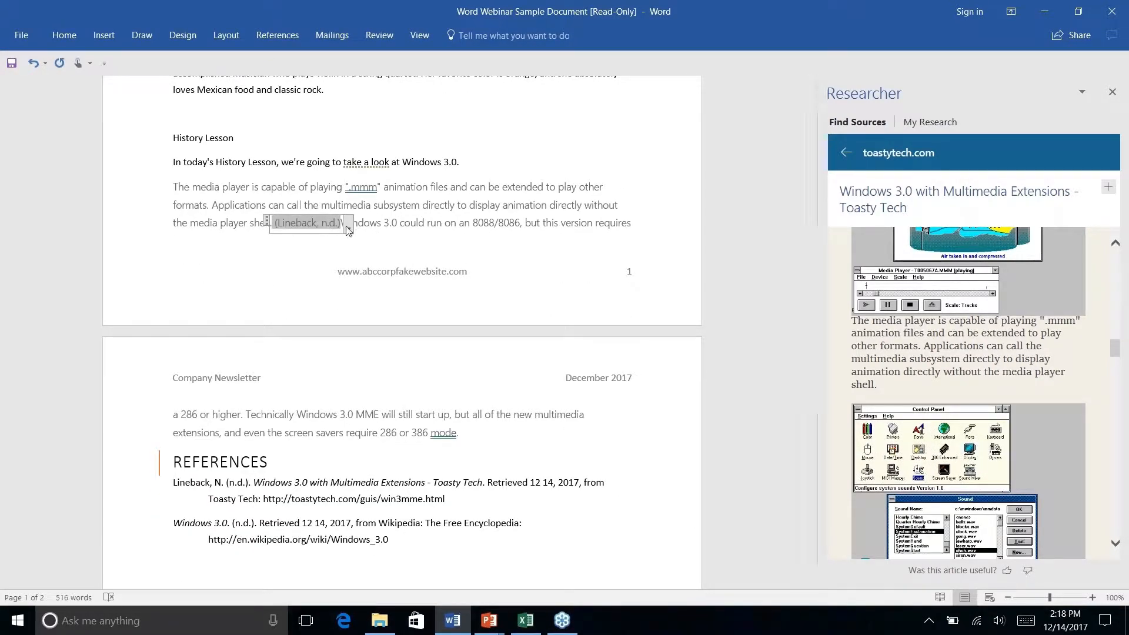
{"action": "right_click", "coordinate": [412, 410]}
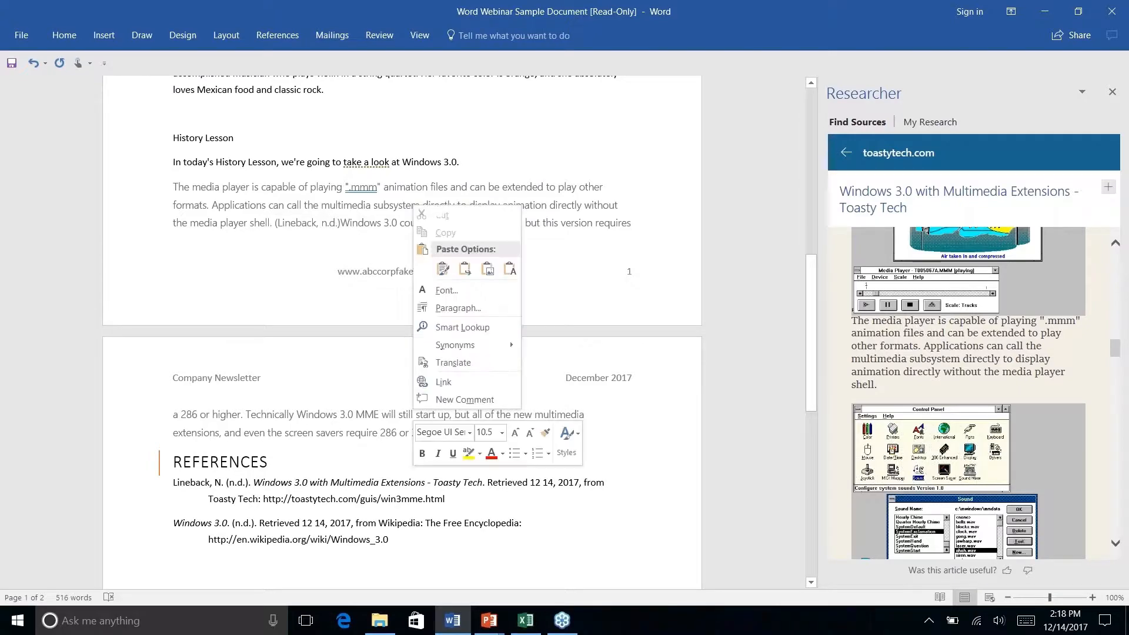
{"action": "left_click", "coordinate": [410, 410]}
{"action": "right_click", "coordinate": [410, 414]}
{"action": "left_click", "coordinate": [412, 414]}
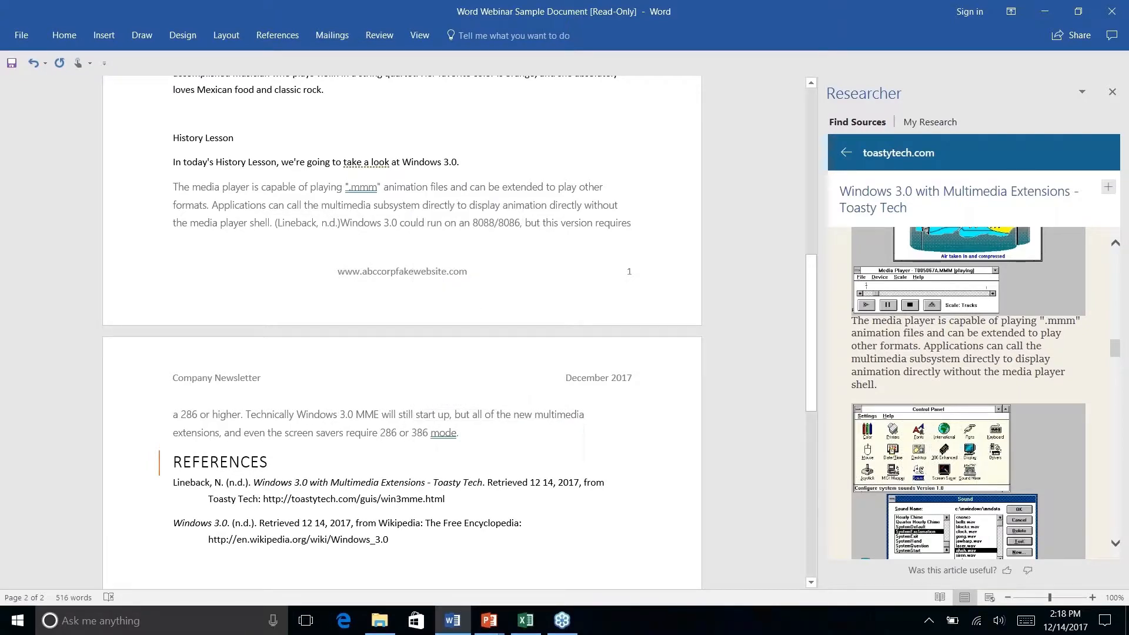
{"action": "scroll", "coordinate": [412, 414], "scroll_direction": "down", "scroll_amount": 3}
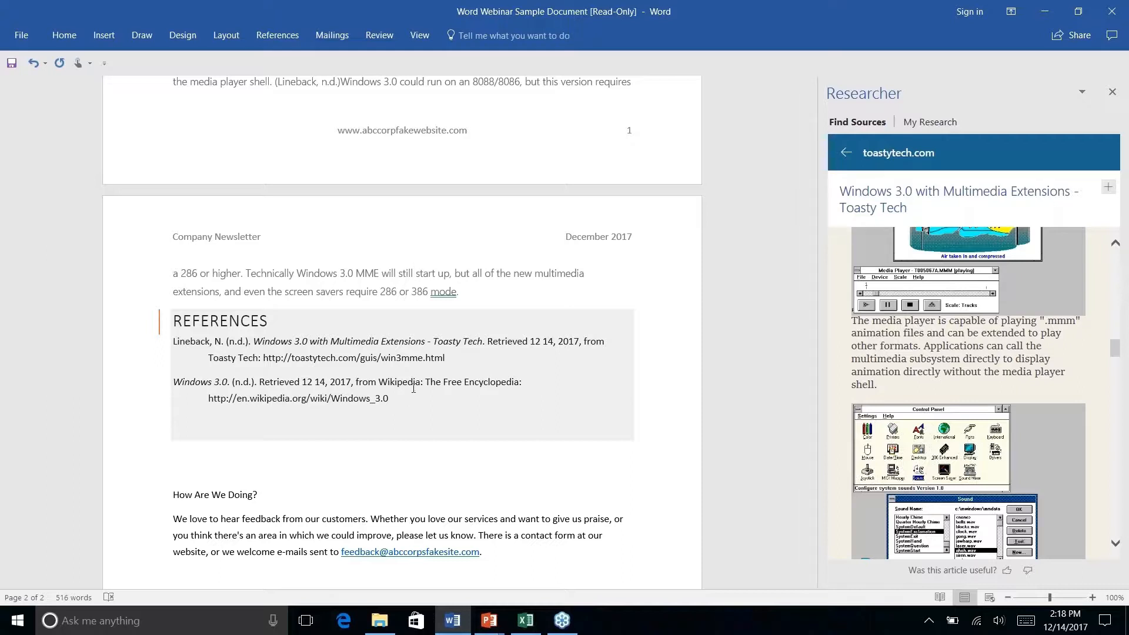
{"action": "scroll", "coordinate": [413, 388], "scroll_direction": "down", "scroll_amount": 3}
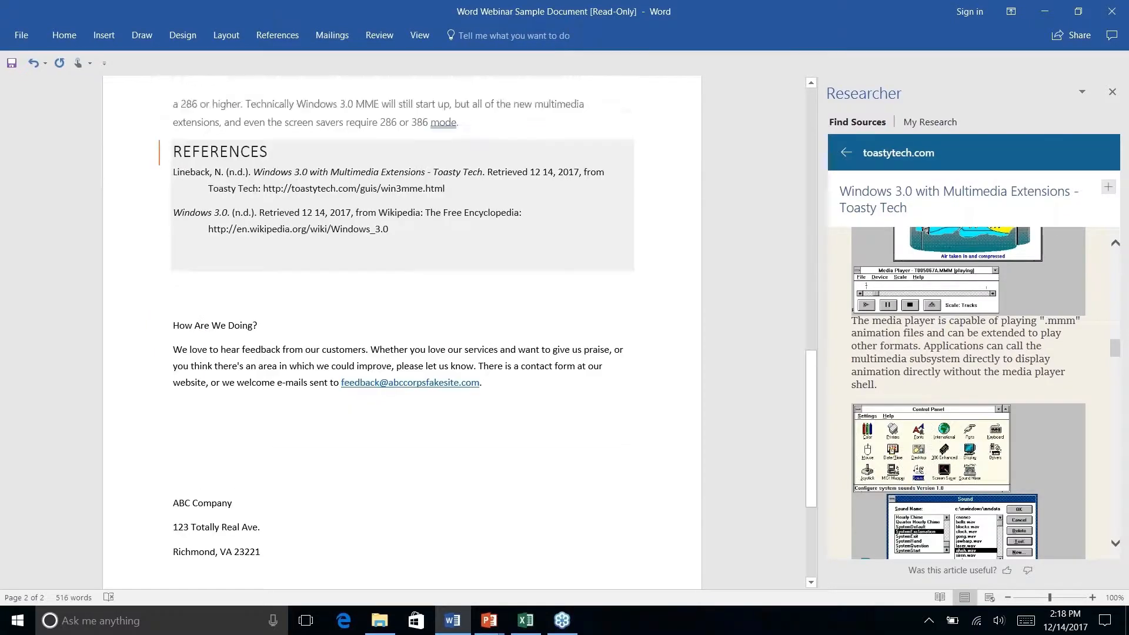
{"action": "scroll", "coordinate": [413, 353], "scroll_direction": "up", "scroll_amount": 5}
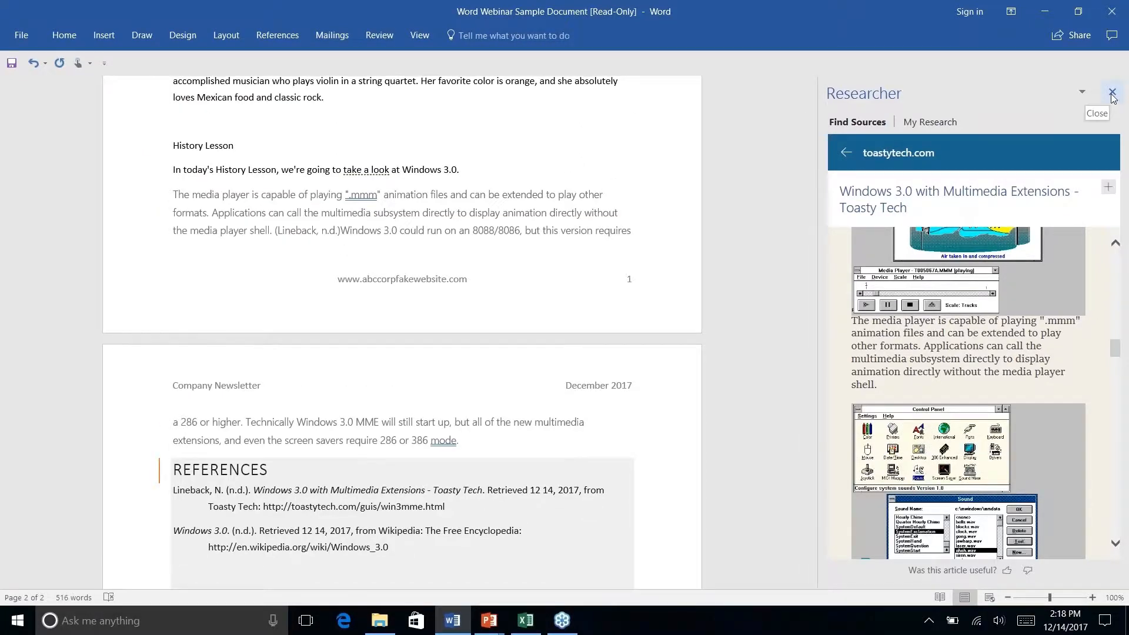
Step: Close Researcher, reopen it to view the My Research page, and close it again
{"action": "left_click", "coordinate": [1112, 94]}
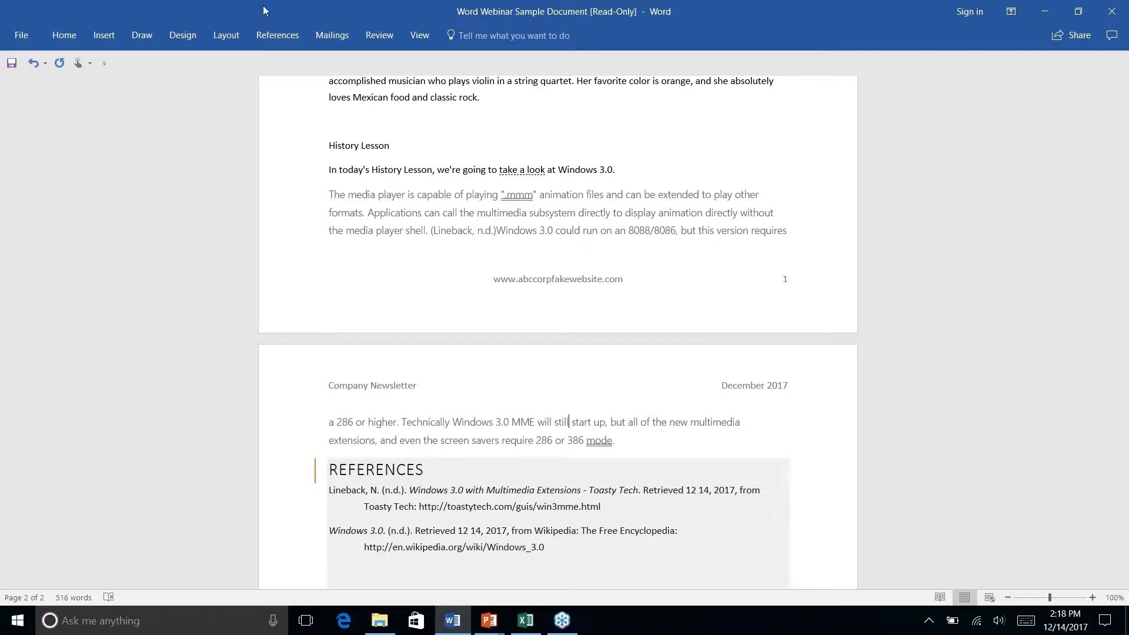
{"action": "left_click", "coordinate": [277, 34]}
{"action": "left_click", "coordinate": [295, 76]}
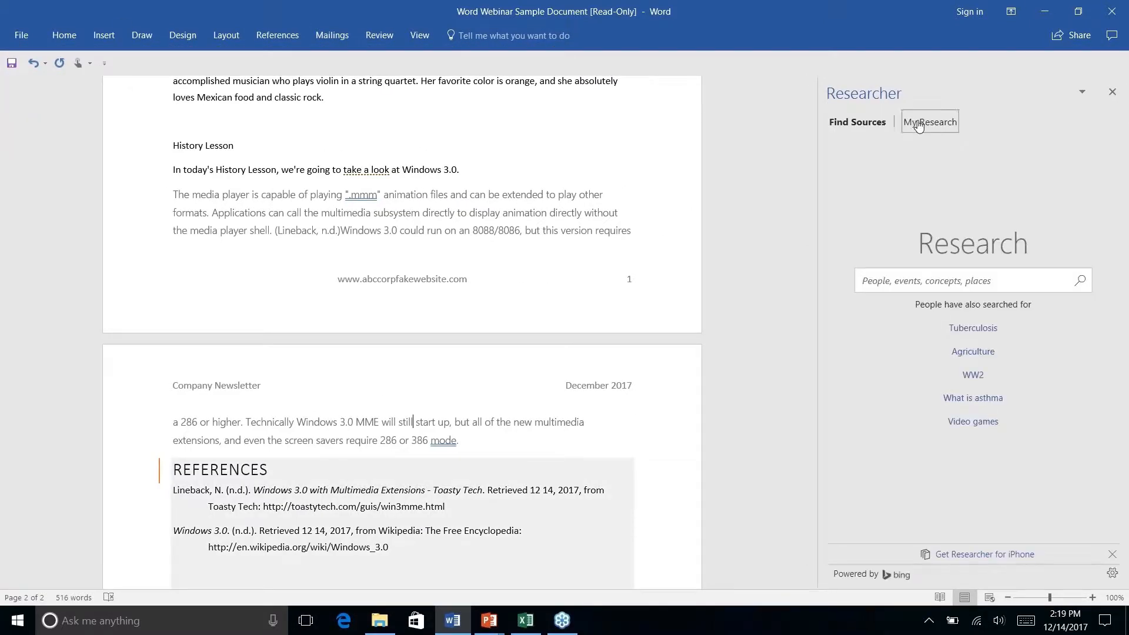
{"action": "left_click", "coordinate": [917, 122]}
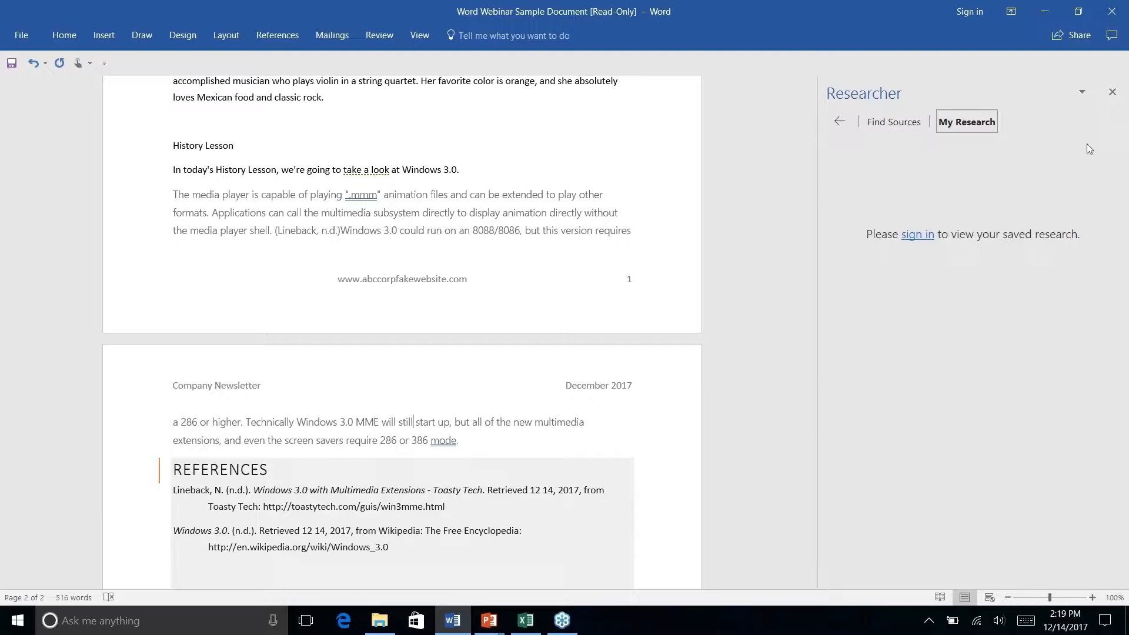
{"action": "left_click", "coordinate": [1112, 93]}
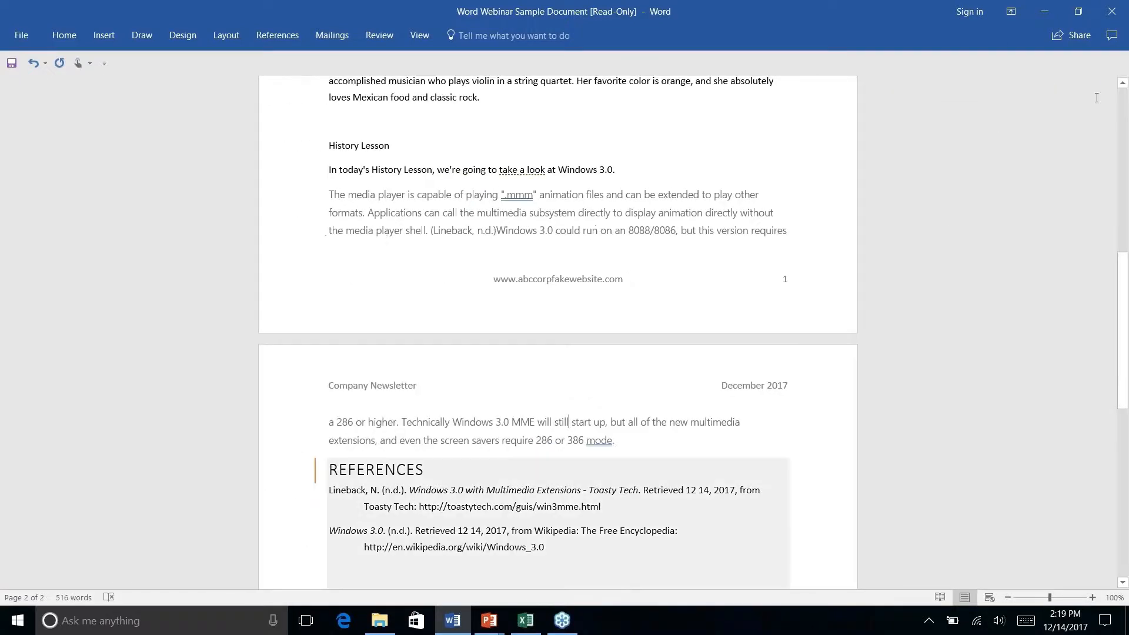
Step: Review the newsletter from its opening heading down to the References list on the second page
{"action": "scroll", "coordinate": [558, 332], "scroll_direction": "up", "scroll_amount": 15}
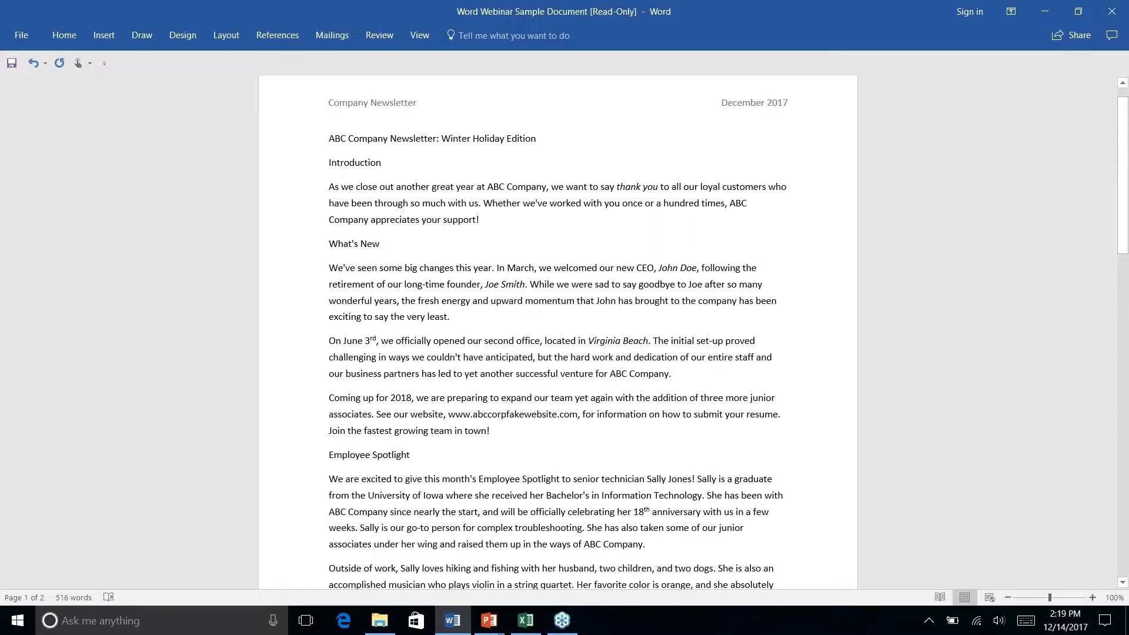
{"action": "scroll", "coordinate": [557, 332], "scroll_direction": "down", "scroll_amount": 8}
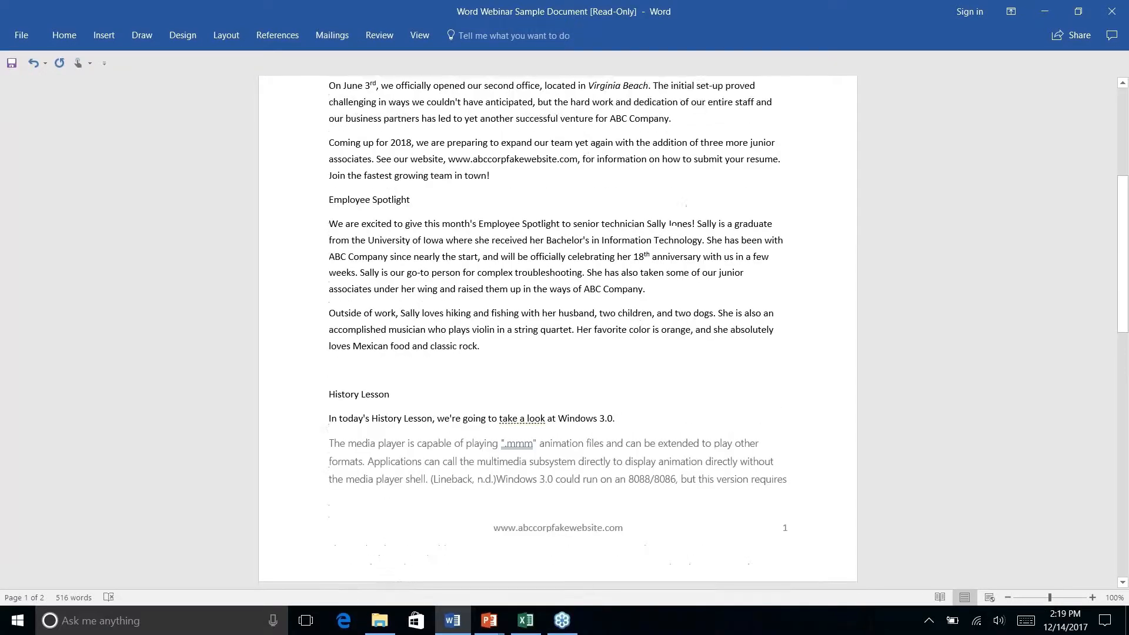
{"action": "scroll", "coordinate": [557, 332], "scroll_direction": "down", "scroll_amount": 7}
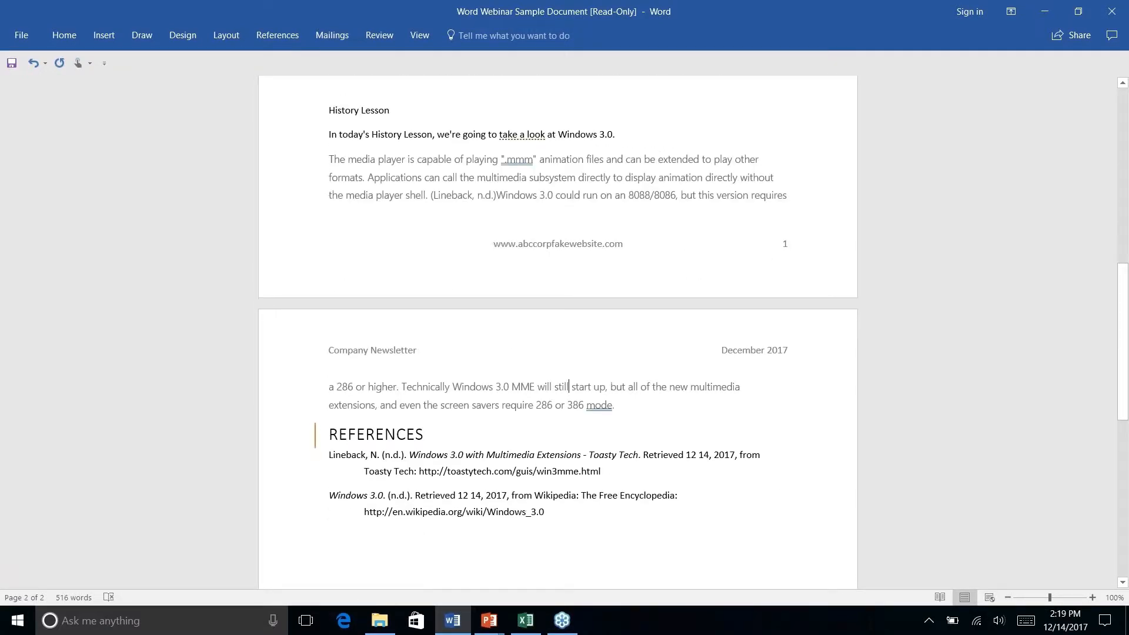
{"action": "scroll", "coordinate": [558, 332], "scroll_direction": "up", "scroll_amount": 3}
{"action": "scroll", "coordinate": [557, 332], "scroll_direction": "up", "scroll_amount": 3}
{"action": "scroll", "coordinate": [557, 332], "scroll_direction": "down", "scroll_amount": 2}
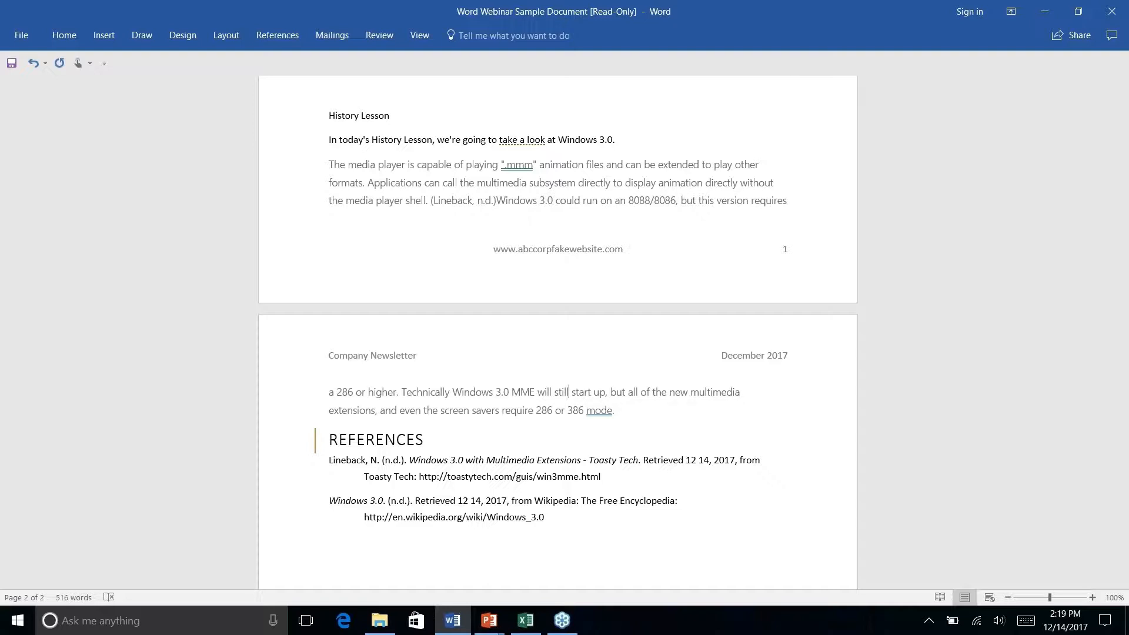
Step: Switch to the PowerPoint slide show, advance to the Quick Parts slide, and return to Word
{"action": "key", "text": "alt+Tab"}
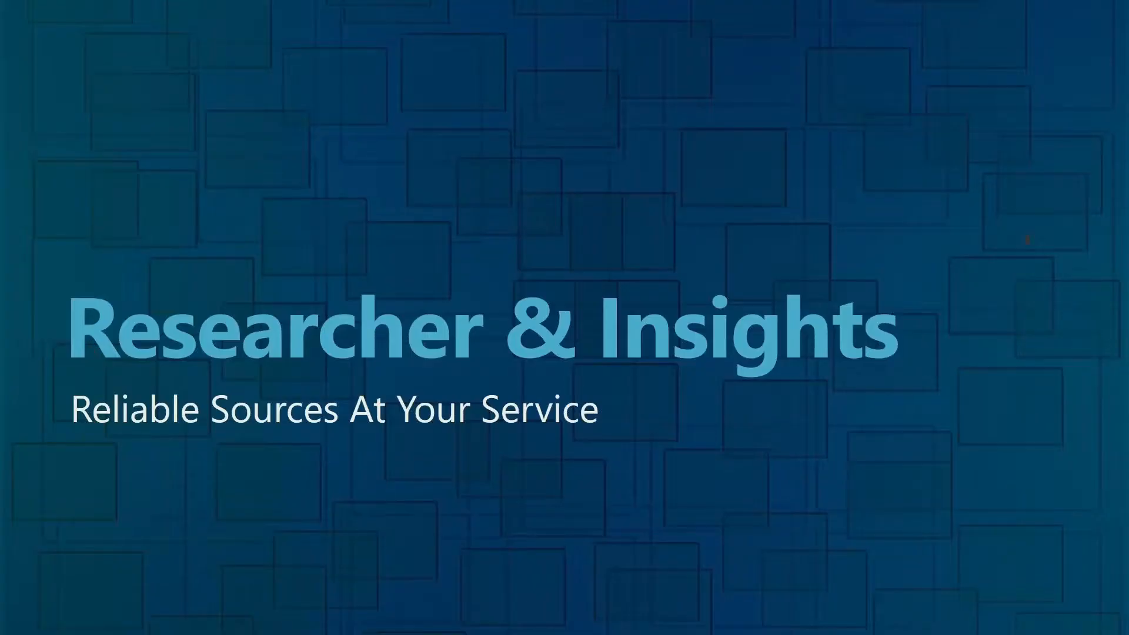
{"action": "key", "text": "Right"}
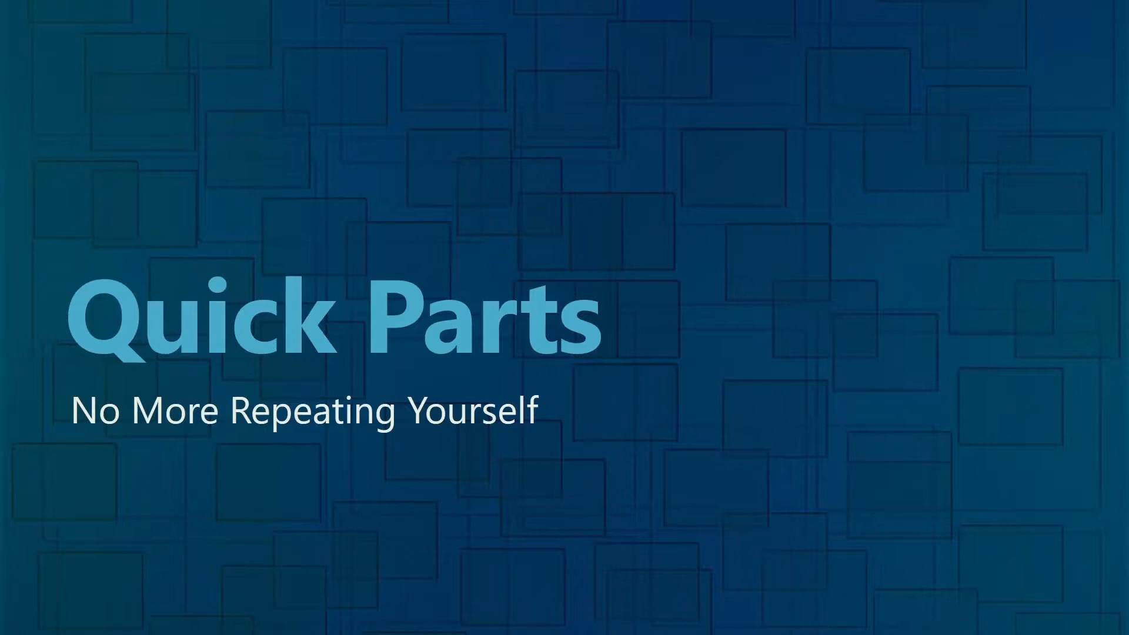
{"action": "key", "text": "alt+Tab"}
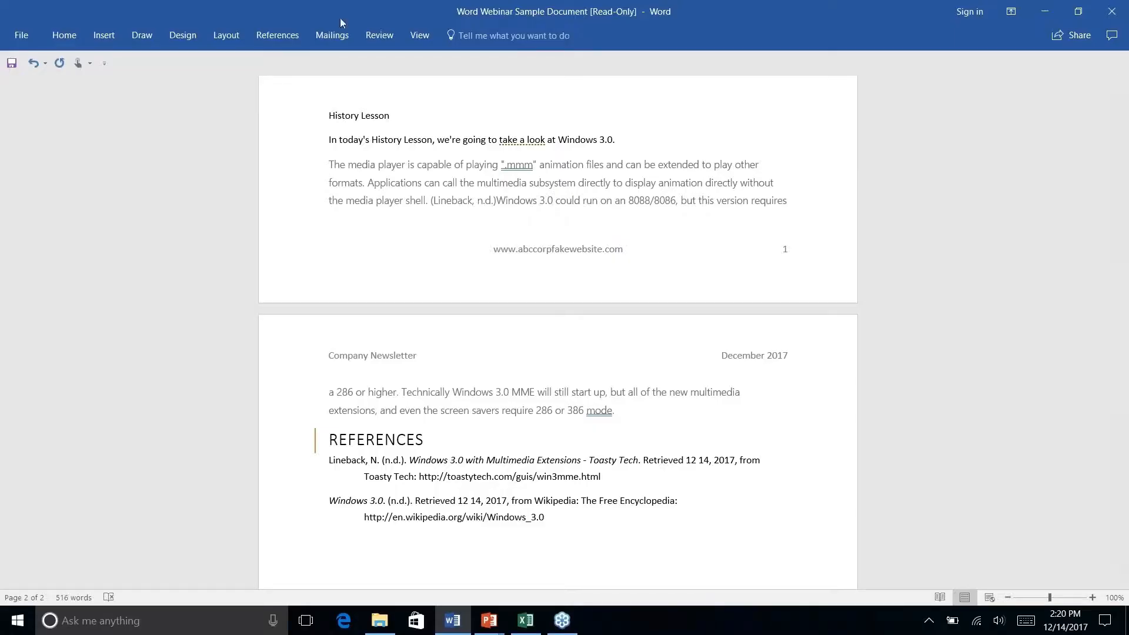
Step: Centre the company name and address lines at the end of the newsletter
{"action": "scroll", "coordinate": [577, 142], "scroll_direction": "up", "scroll_amount": 3}
{"action": "scroll", "coordinate": [577, 141], "scroll_direction": "down", "scroll_amount": 15}
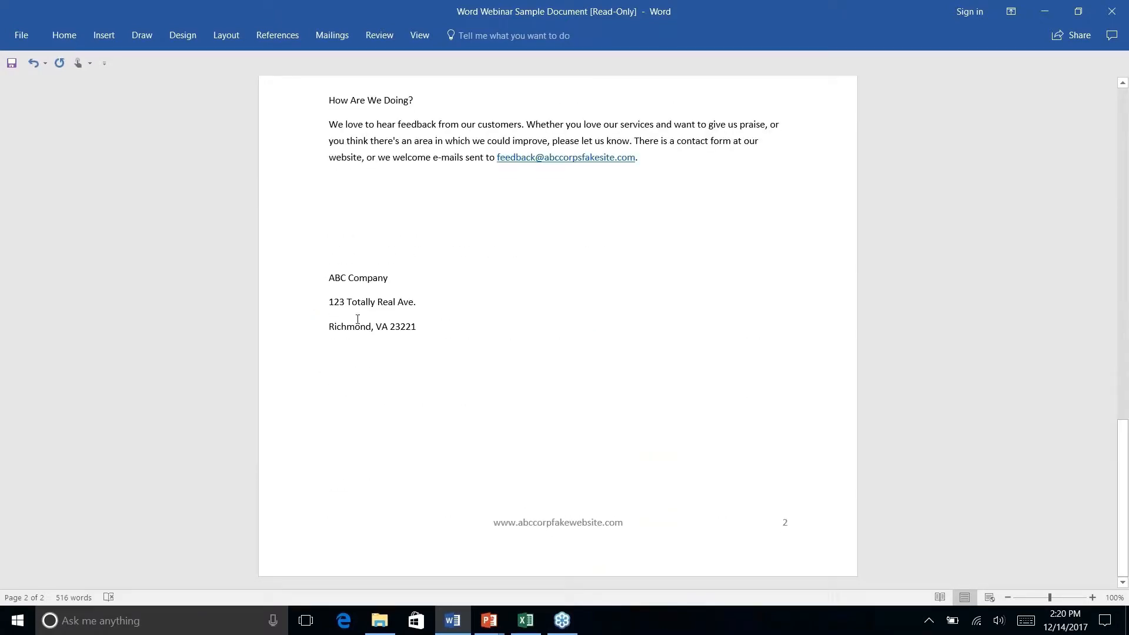
{"action": "left_click_drag", "start_coordinate": [423, 329], "coordinate": [327, 275]}
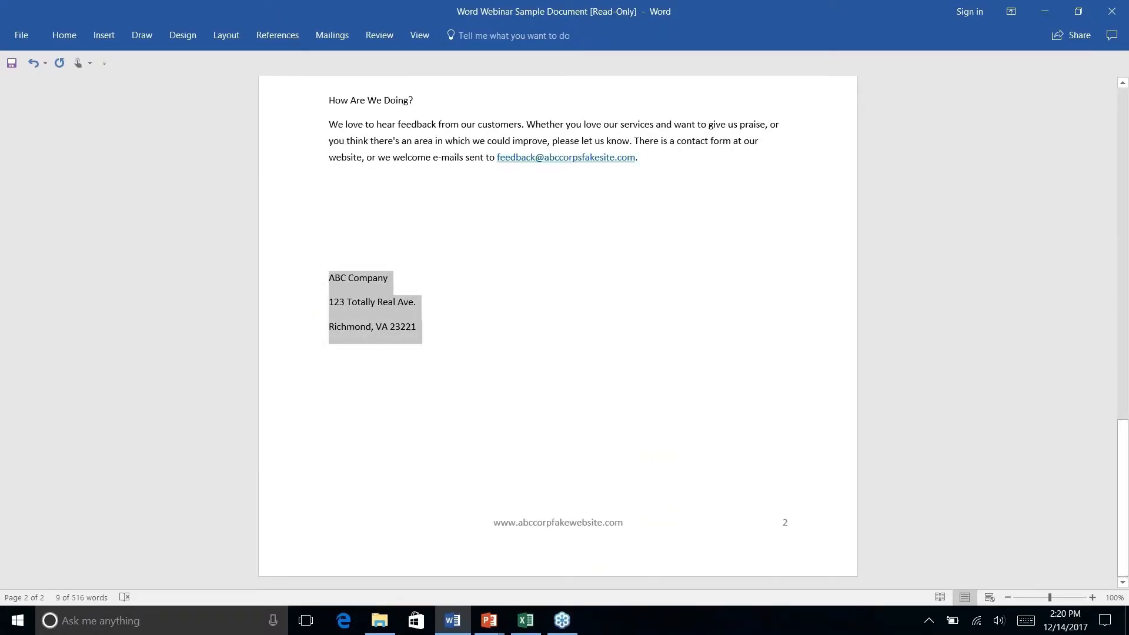
{"action": "left_click", "coordinate": [64, 35]}
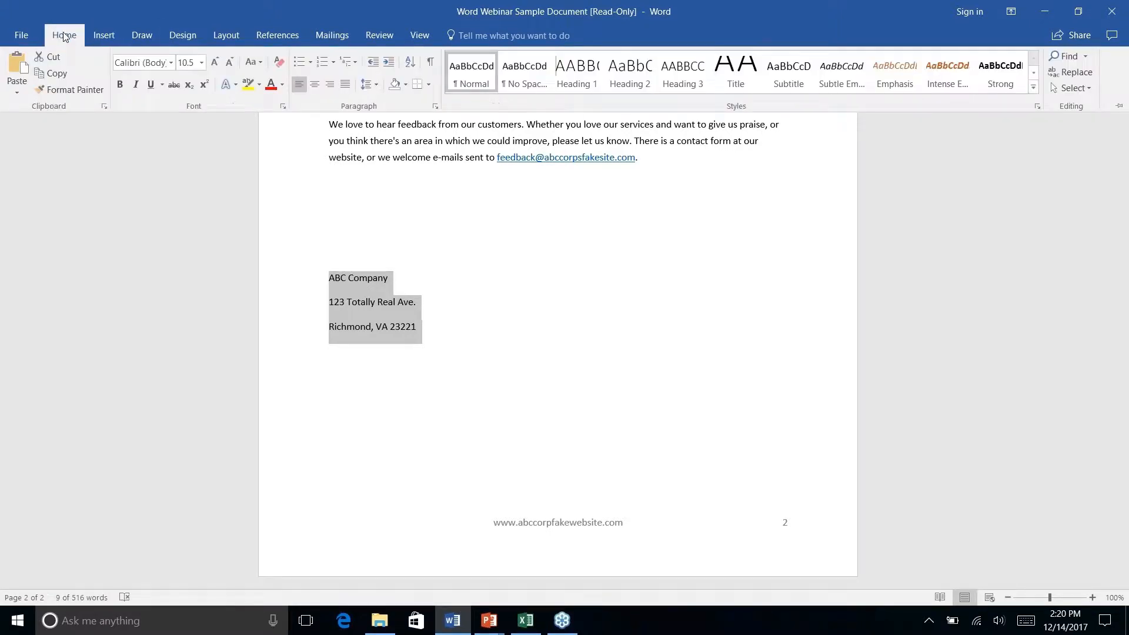
{"action": "left_click", "coordinate": [315, 85]}
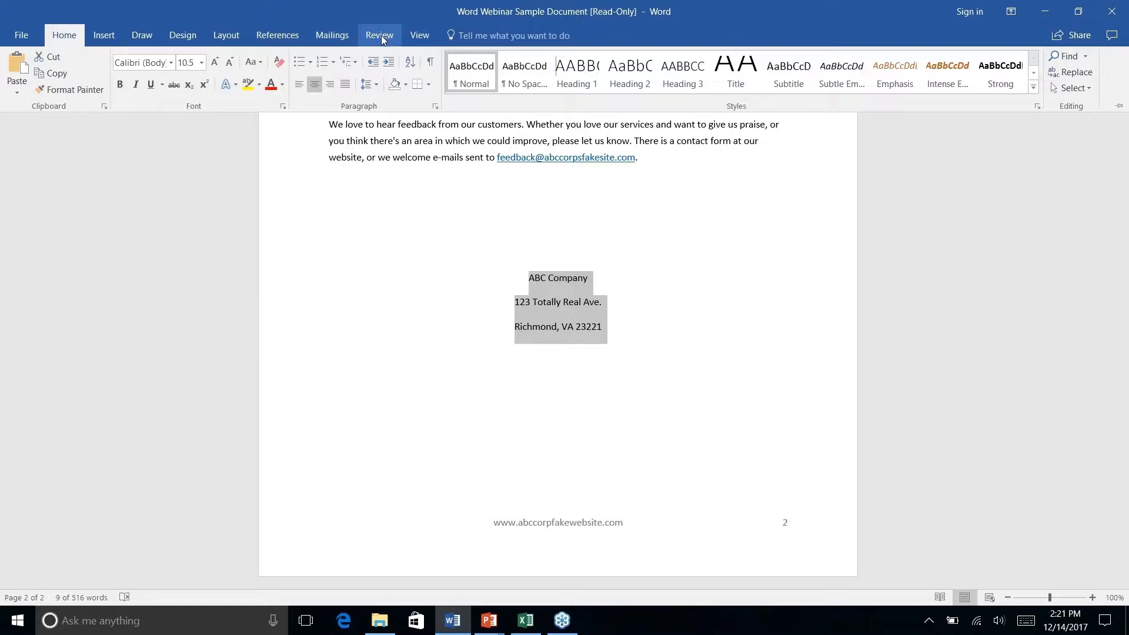
Step: Save the selected company name and address lines to the AutoText gallery under the name Company Address
{"action": "left_click", "coordinate": [212, 34]}
{"action": "left_click", "coordinate": [192, 37]}
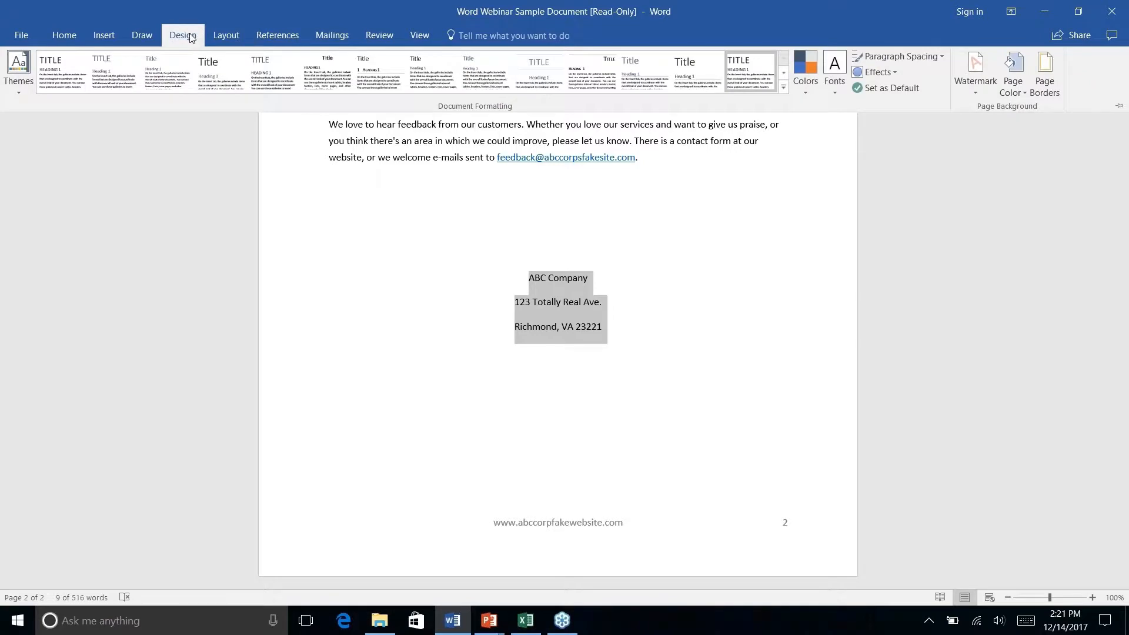
{"action": "left_click", "coordinate": [100, 38]}
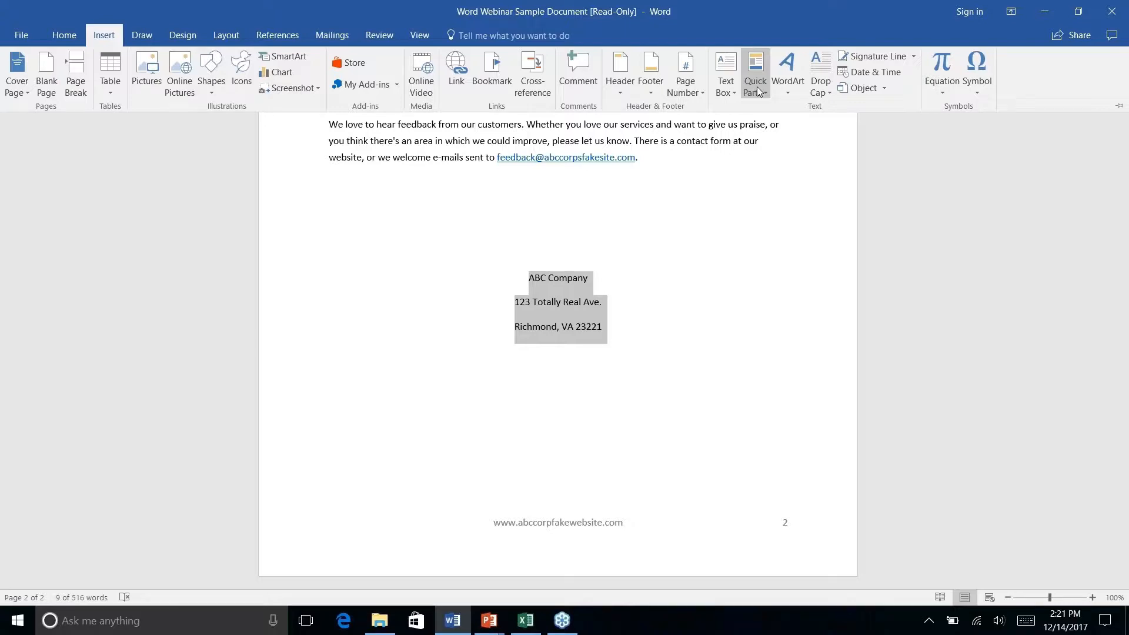
{"action": "left_click", "coordinate": [757, 86]}
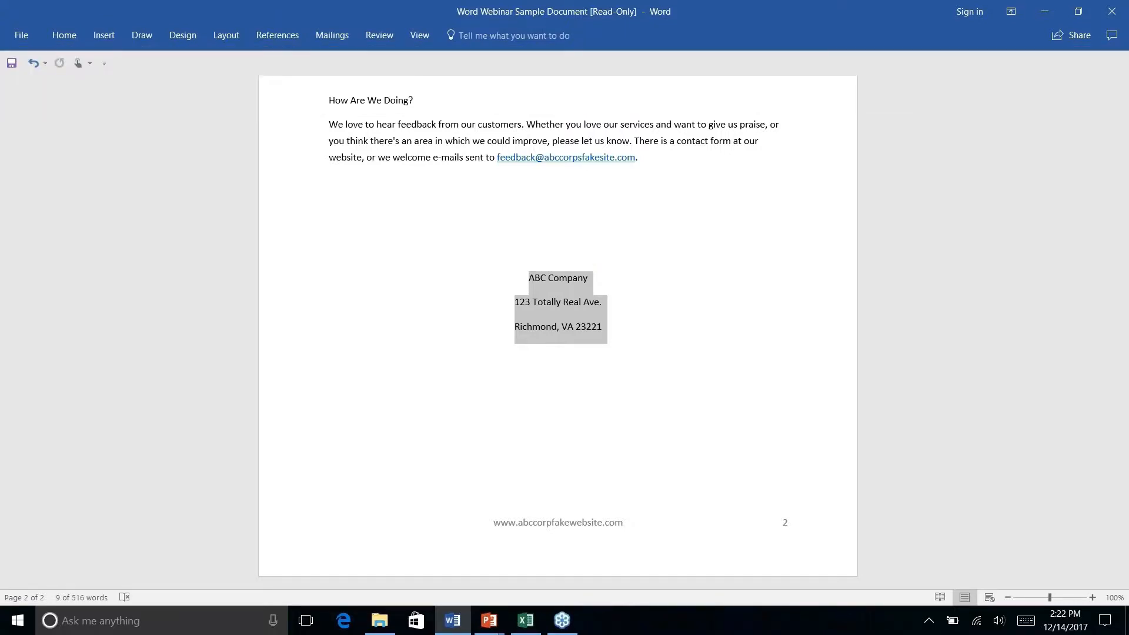
{"action": "left_click", "coordinate": [104, 35]}
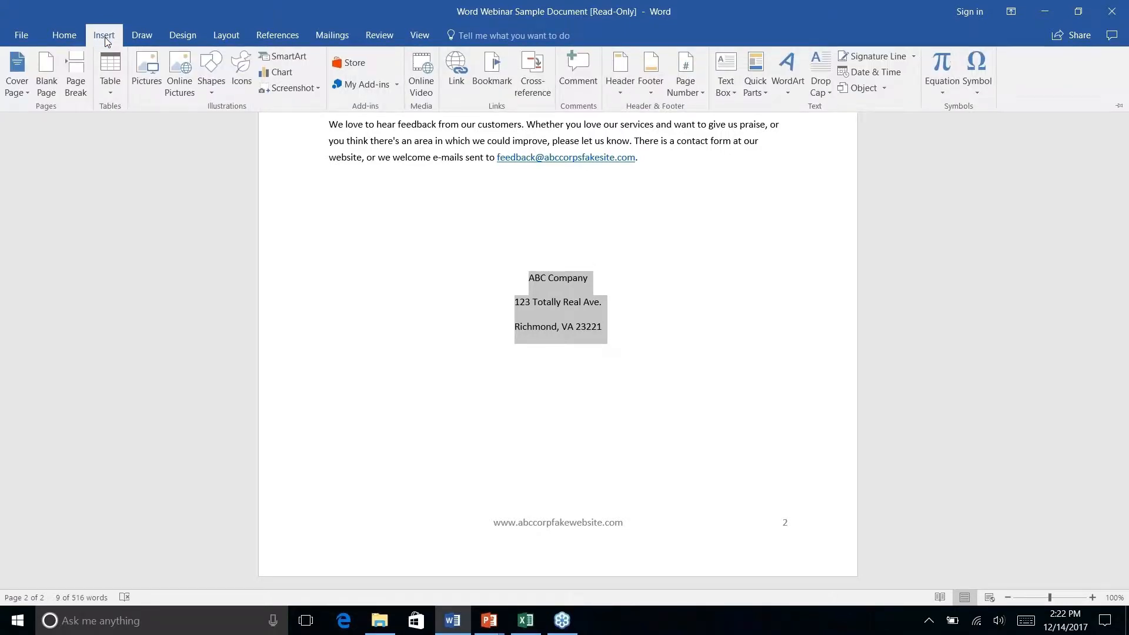
{"action": "left_click", "coordinate": [763, 91]}
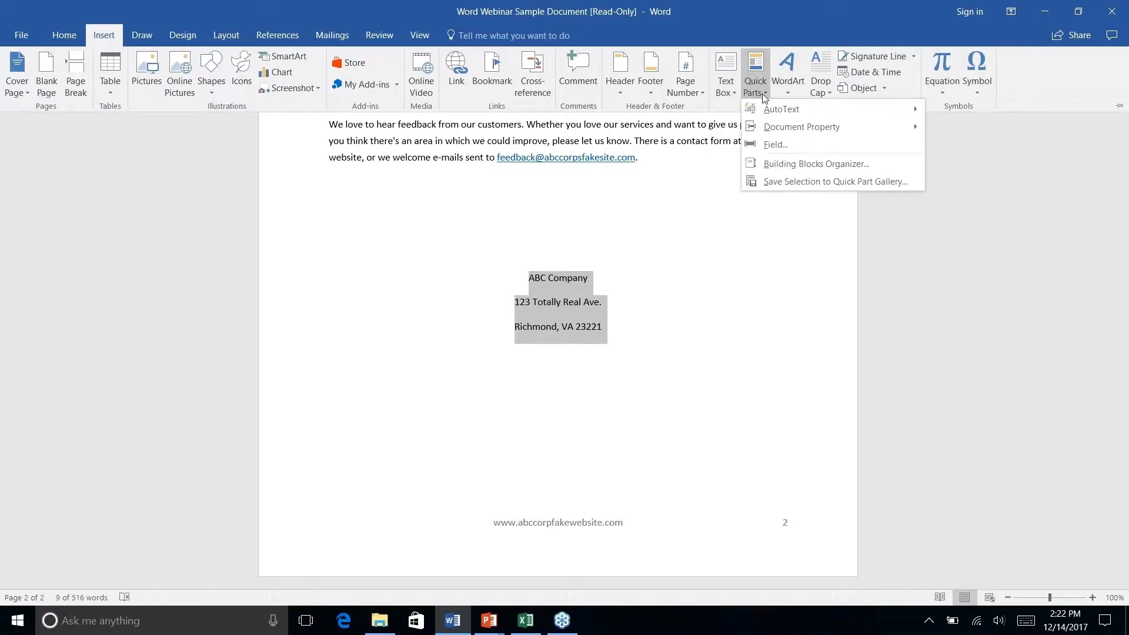
{"action": "mouse_move", "coordinate": [782, 113]}
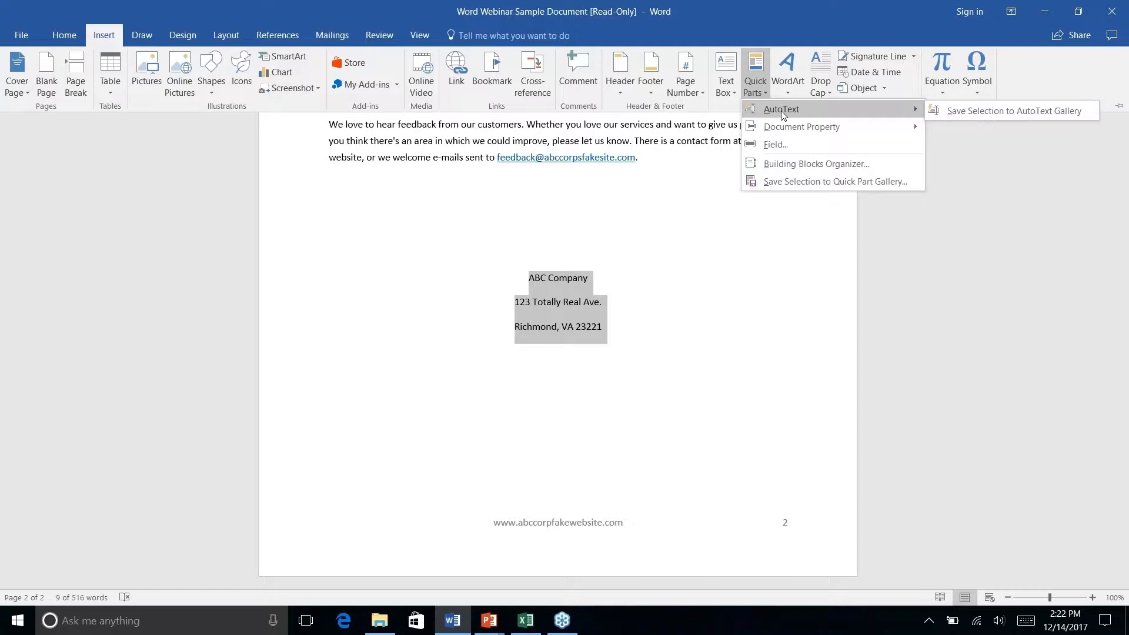
{"action": "right_click", "coordinate": [993, 114]}
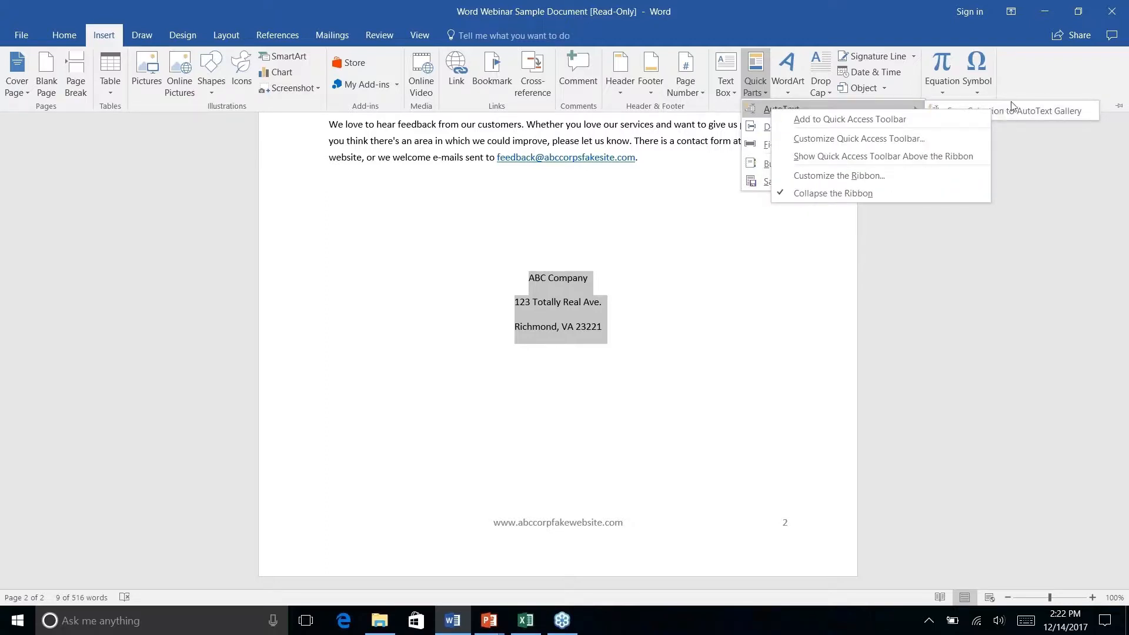
{"action": "left_click", "coordinate": [1012, 111]}
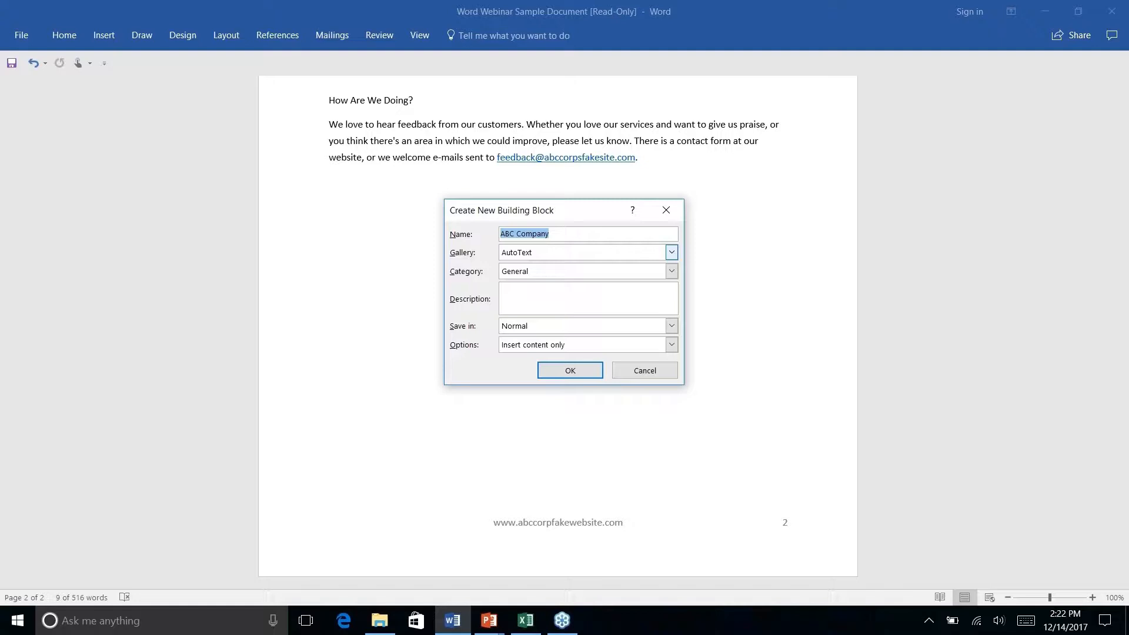
{"action": "type", "text": "Company Address"}
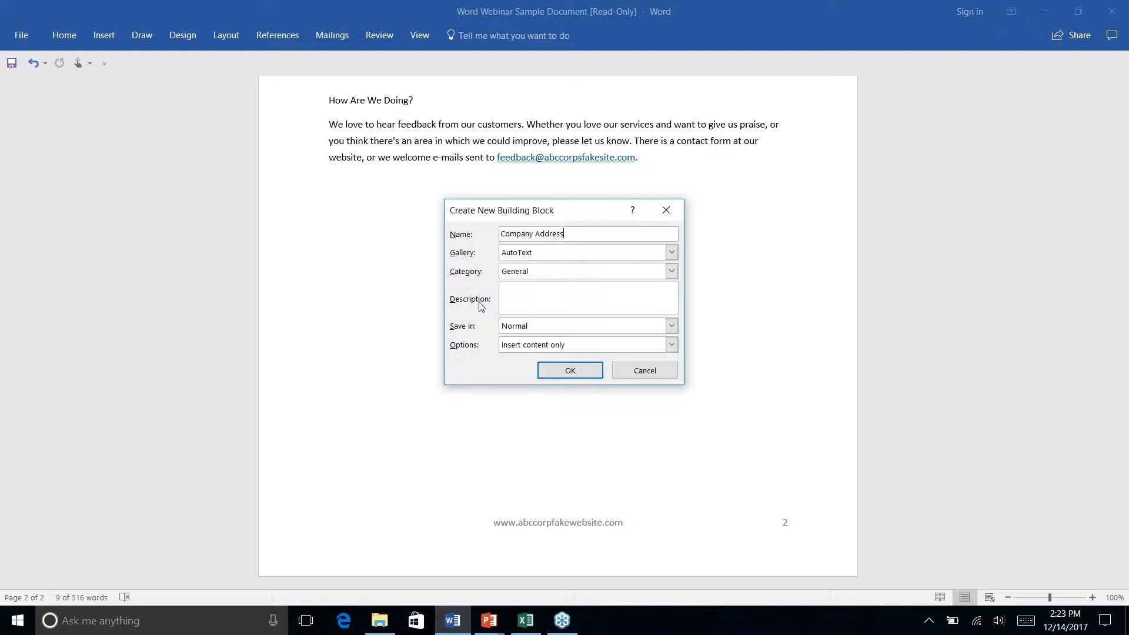
{"action": "left_click", "coordinate": [568, 371]}
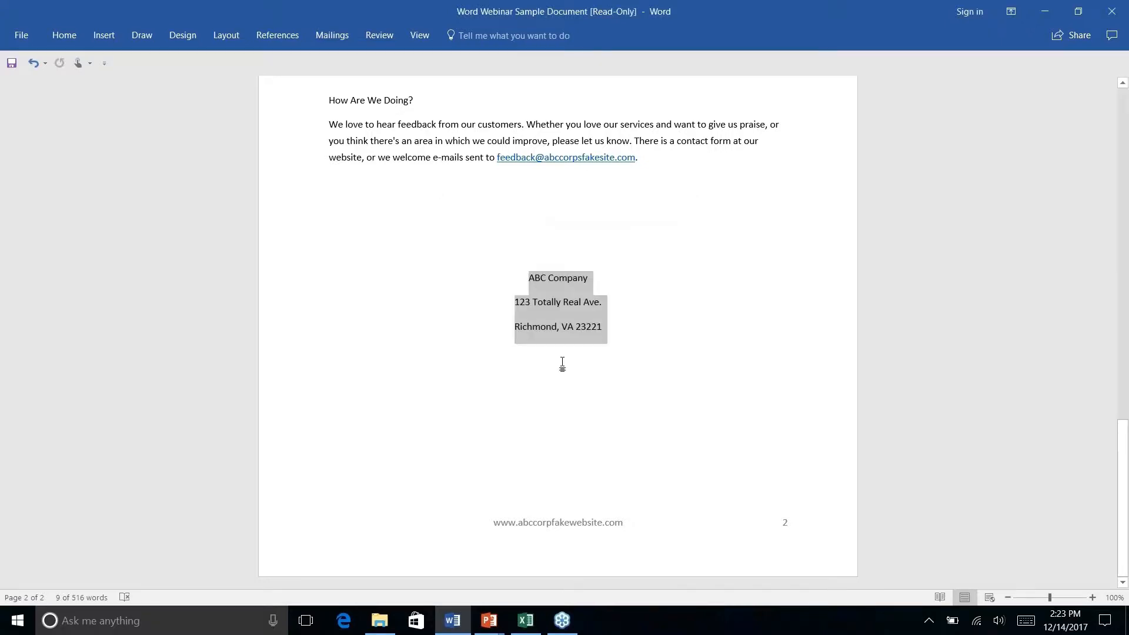
Step: Delete the centred company name and address lines from the end of the newsletter
{"action": "left_click", "coordinate": [563, 304]}
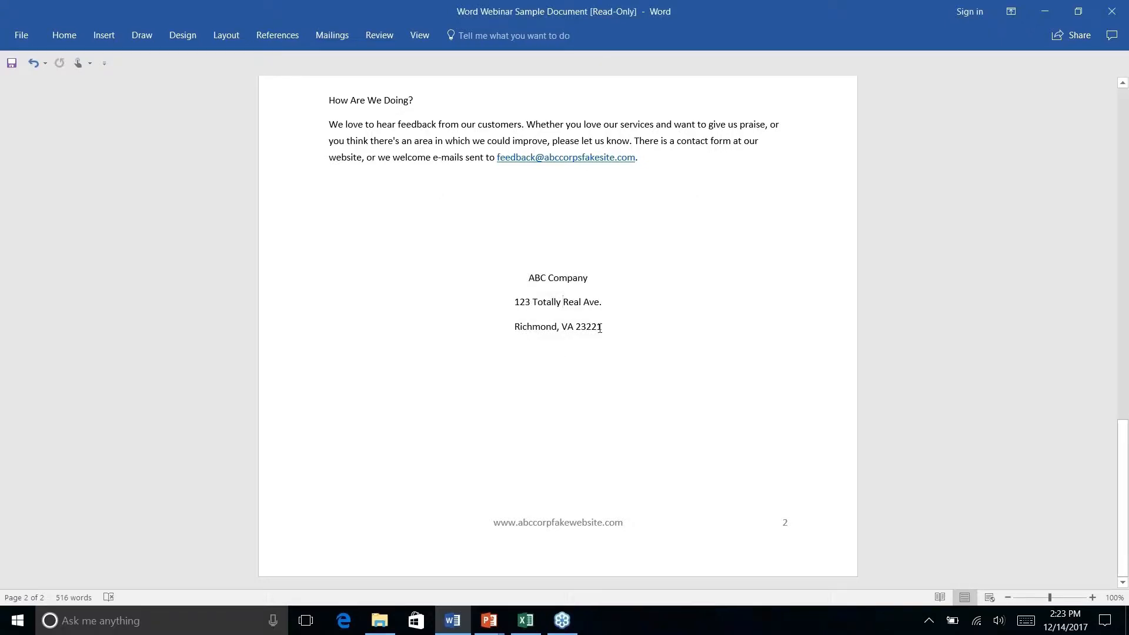
{"action": "left_click_drag", "start_coordinate": [601, 328], "coordinate": [528, 277]}
{"action": "key", "text": "Delete"}
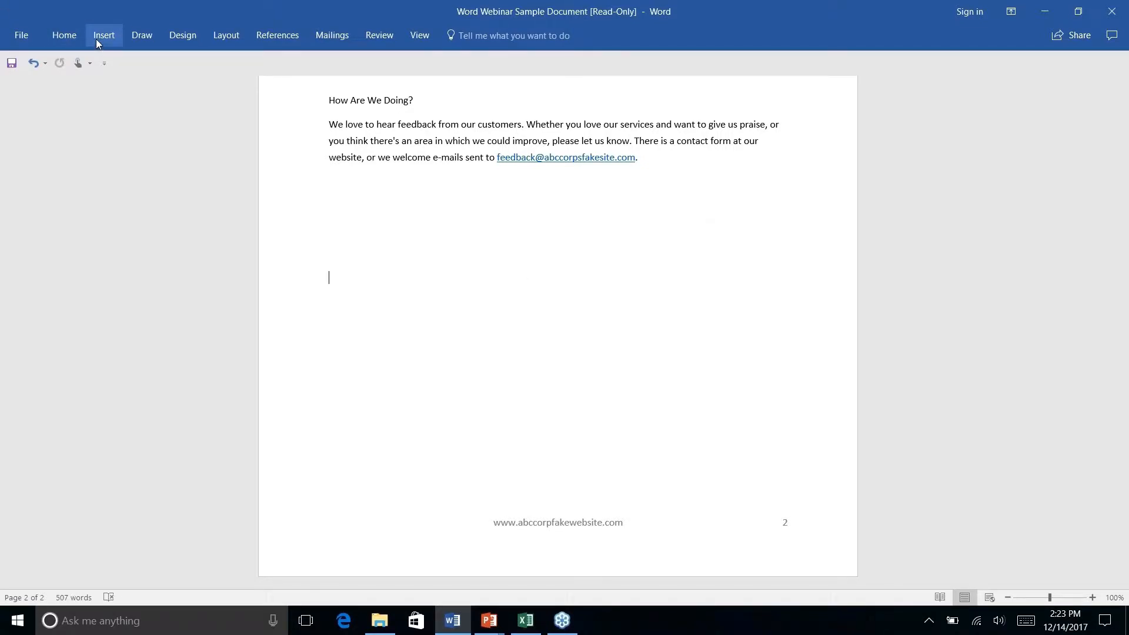
Step: Insert the Company Address AutoText entry from Quick Parts at the end of the newsletter
{"action": "left_click", "coordinate": [96, 40]}
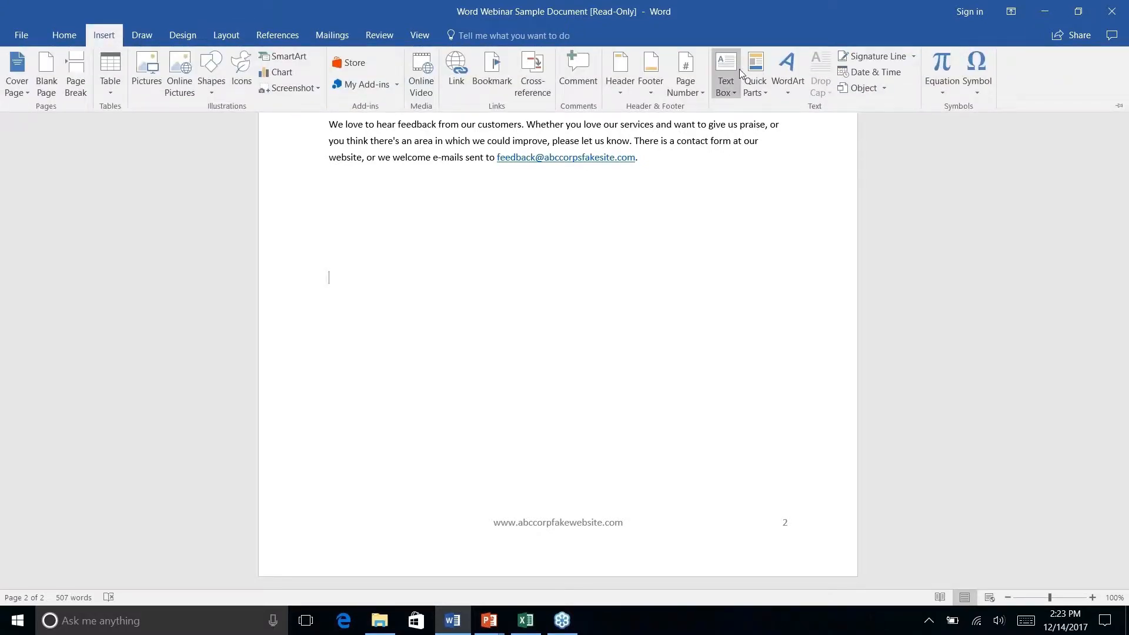
{"action": "right_click", "coordinate": [763, 93]}
{"action": "key", "text": "Escape"}
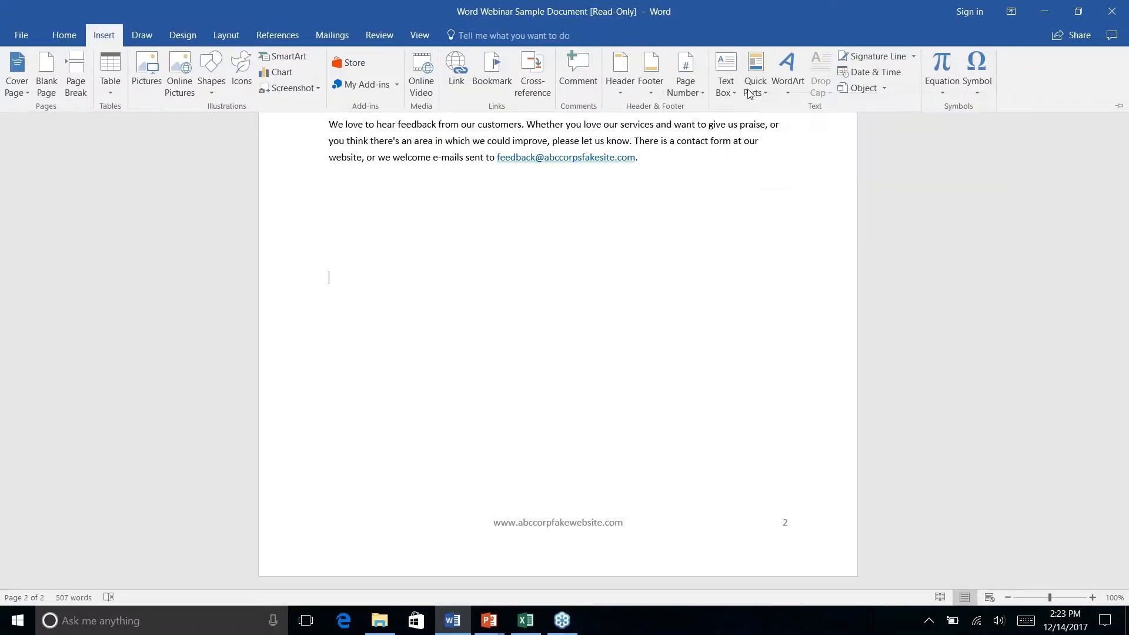
{"action": "left_click", "coordinate": [759, 88]}
{"action": "mouse_move", "coordinate": [777, 109]}
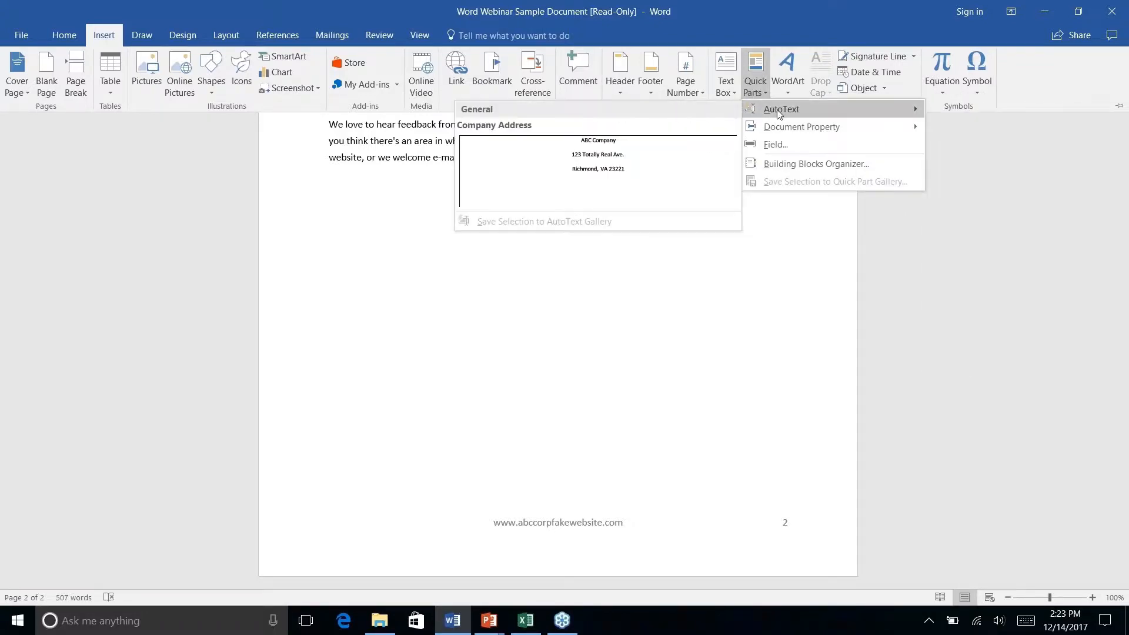
{"action": "left_click", "coordinate": [600, 167]}
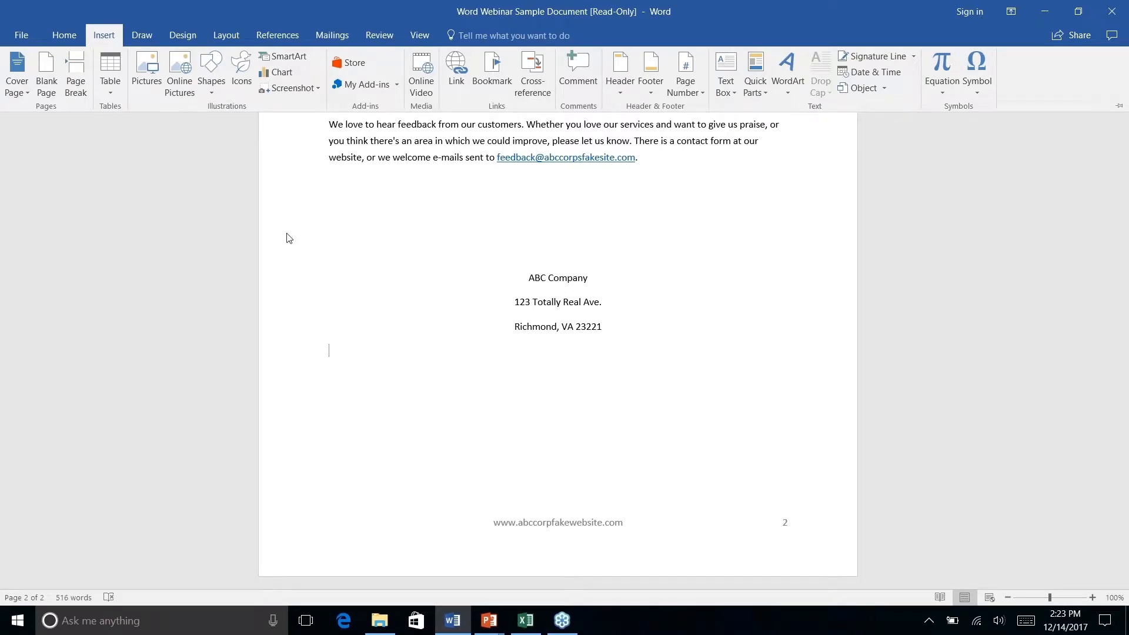
Step: Open the Building Blocks Organizer and sort its list by name, then by gallery
{"action": "left_click", "coordinate": [763, 94]}
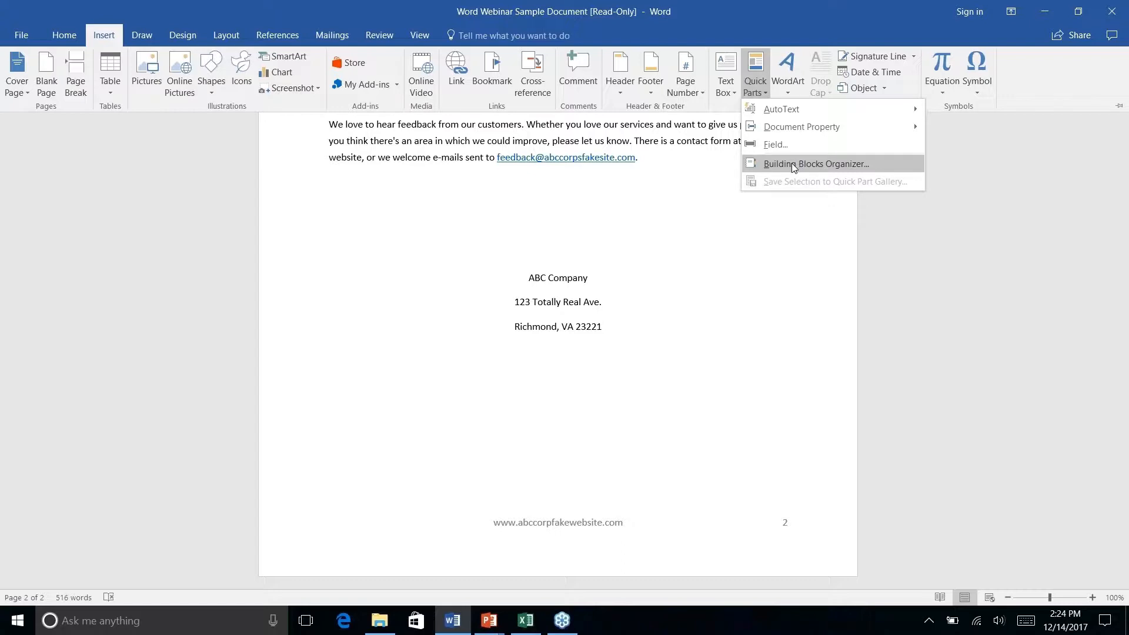
{"action": "left_click", "coordinate": [793, 168]}
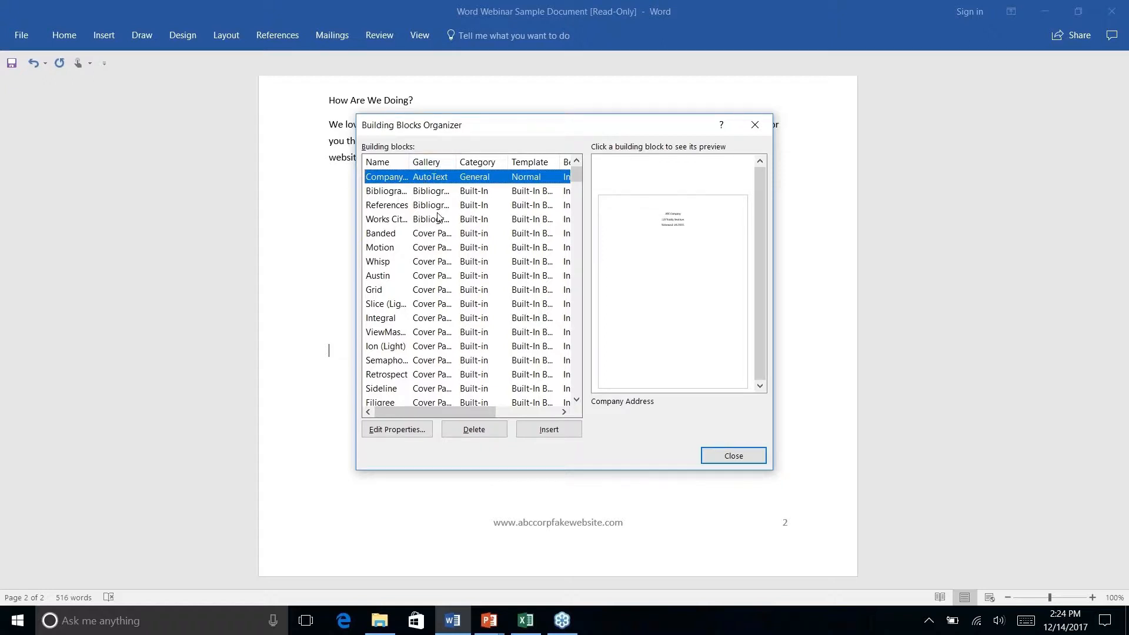
{"action": "left_click", "coordinate": [382, 167]}
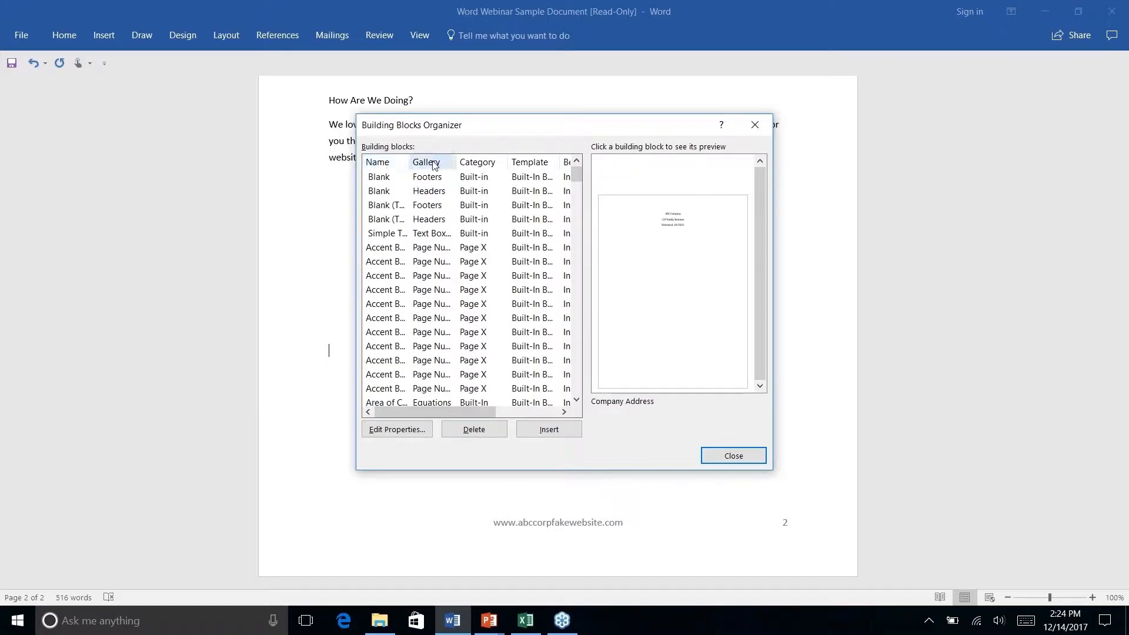
{"action": "left_click", "coordinate": [433, 165]}
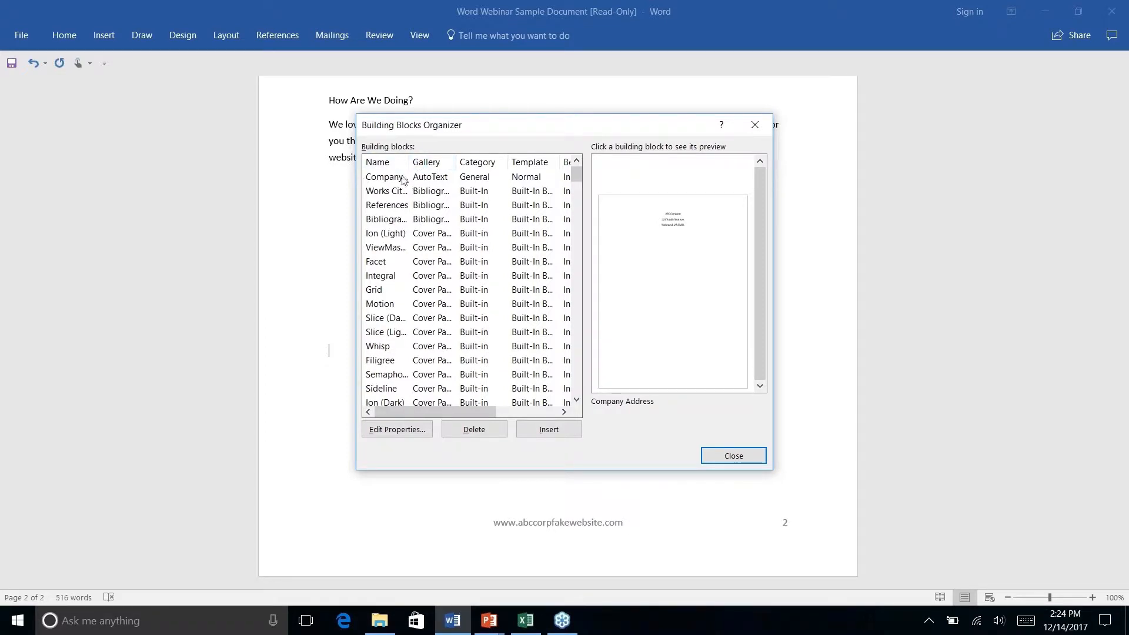
Step: View the properties of the Company Address building block and close them without changes
{"action": "left_click", "coordinate": [387, 181]}
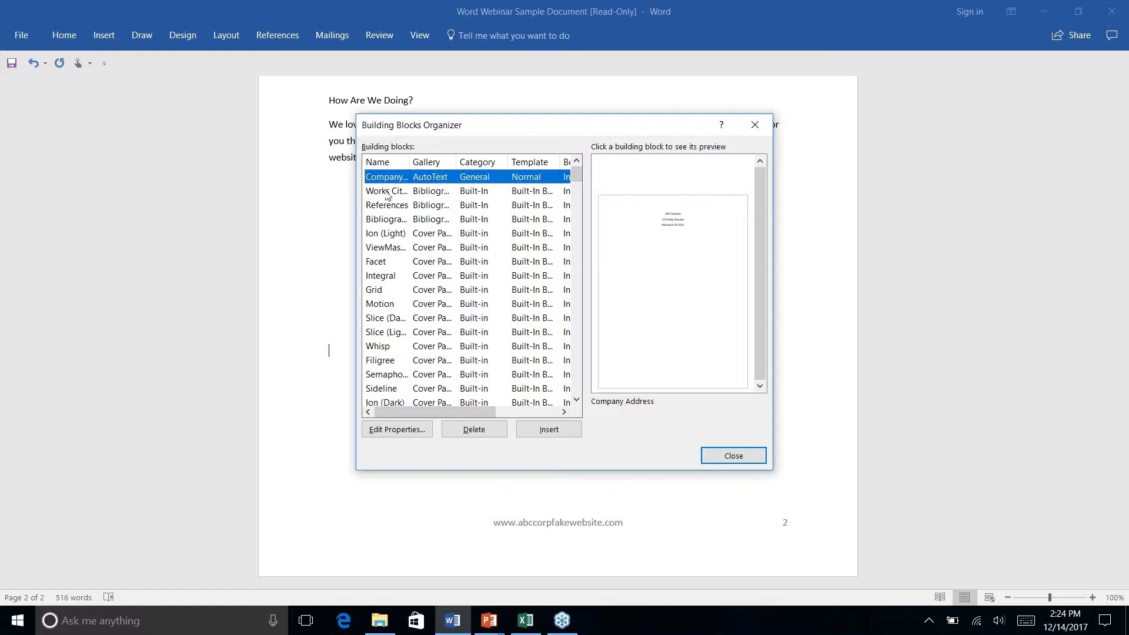
{"action": "left_click", "coordinate": [398, 430]}
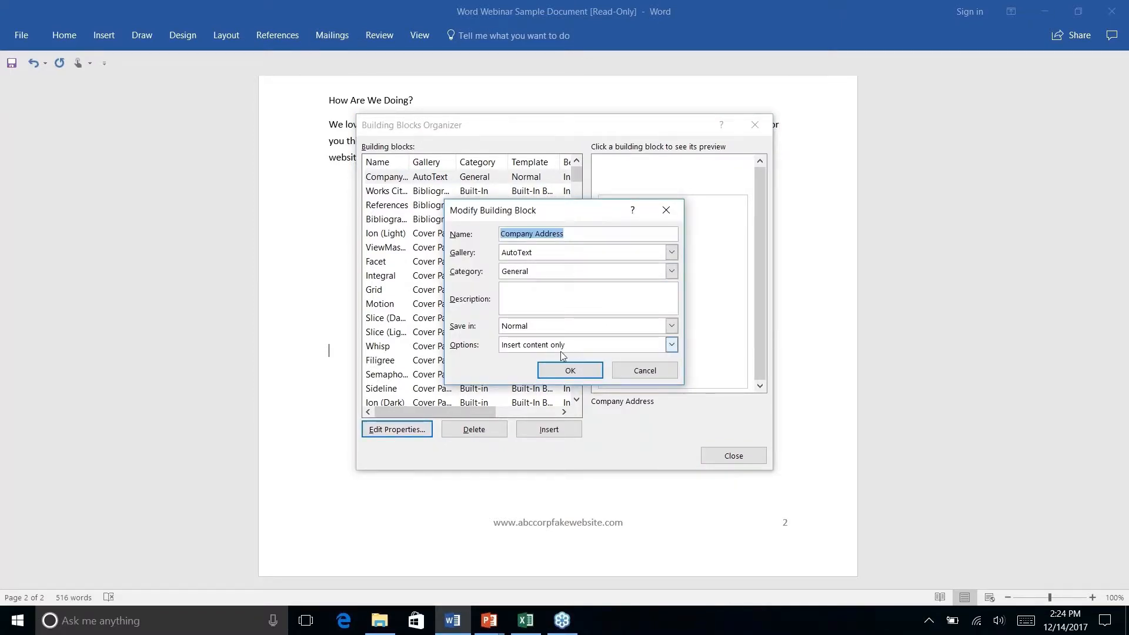
{"action": "left_click", "coordinate": [645, 371]}
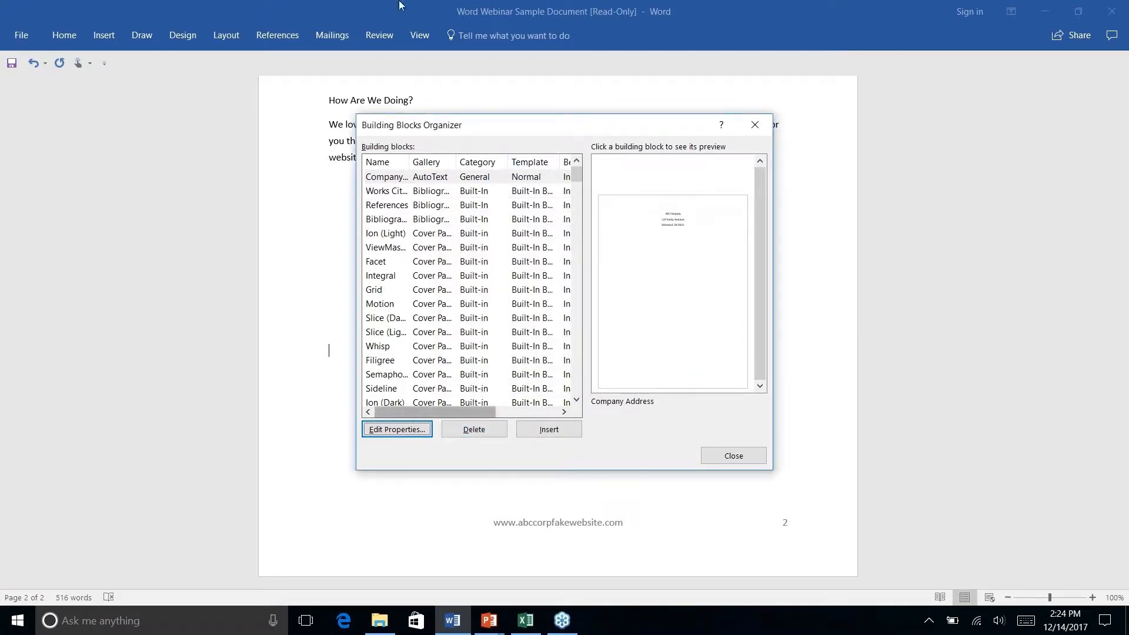
Step: Delete the Company Address building block from the organizer
{"action": "left_click", "coordinate": [434, 178]}
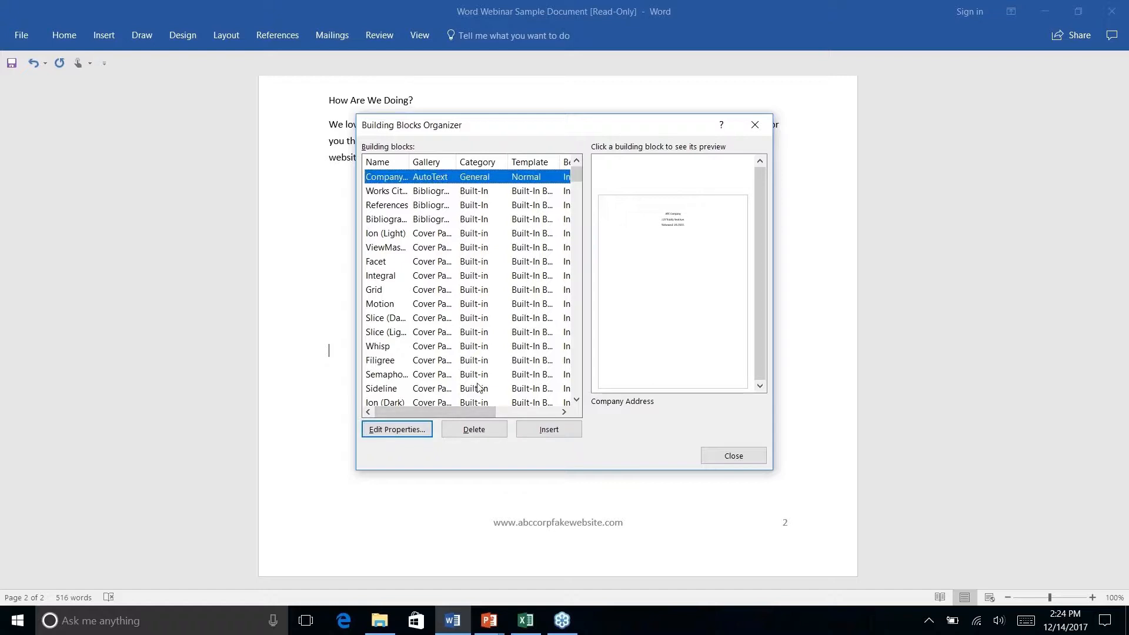
{"action": "left_click", "coordinate": [476, 429]}
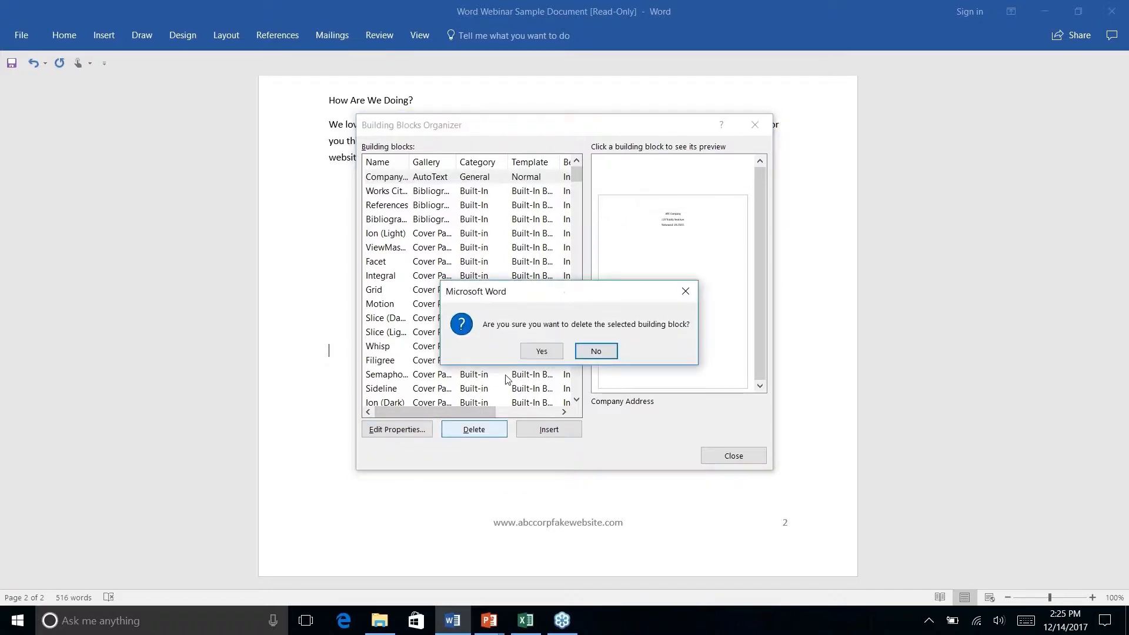
{"action": "left_click", "coordinate": [542, 351]}
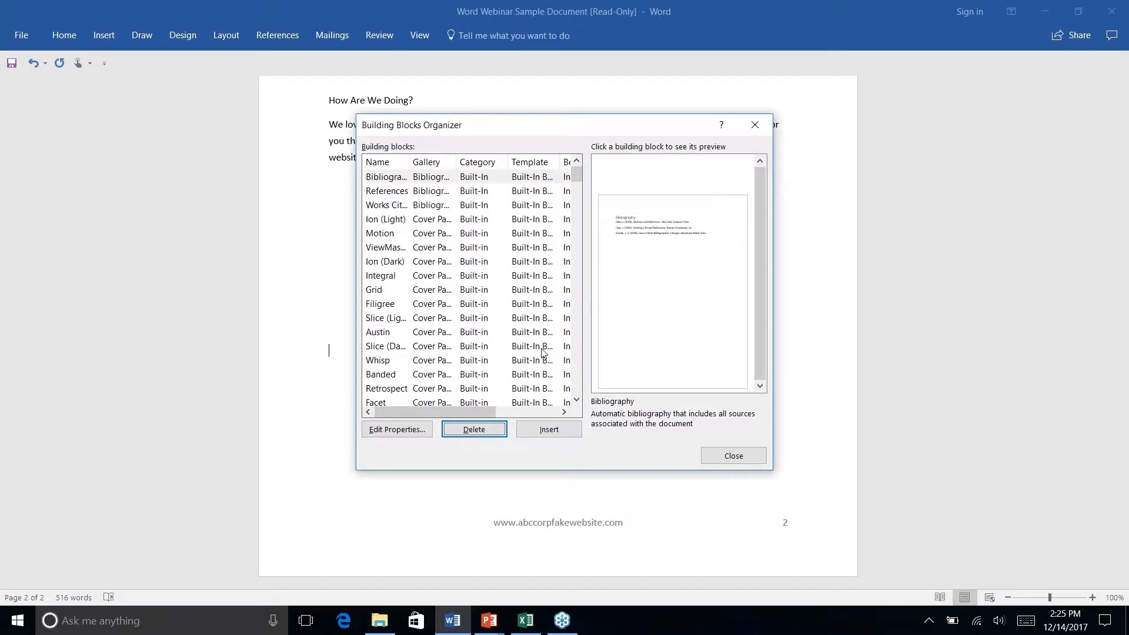
Step: Browse the columns and entries of the remaining built-in building blocks, then close the organizer
{"action": "scroll", "coordinate": [410, 246], "scroll_direction": "right", "scroll_amount": 3}
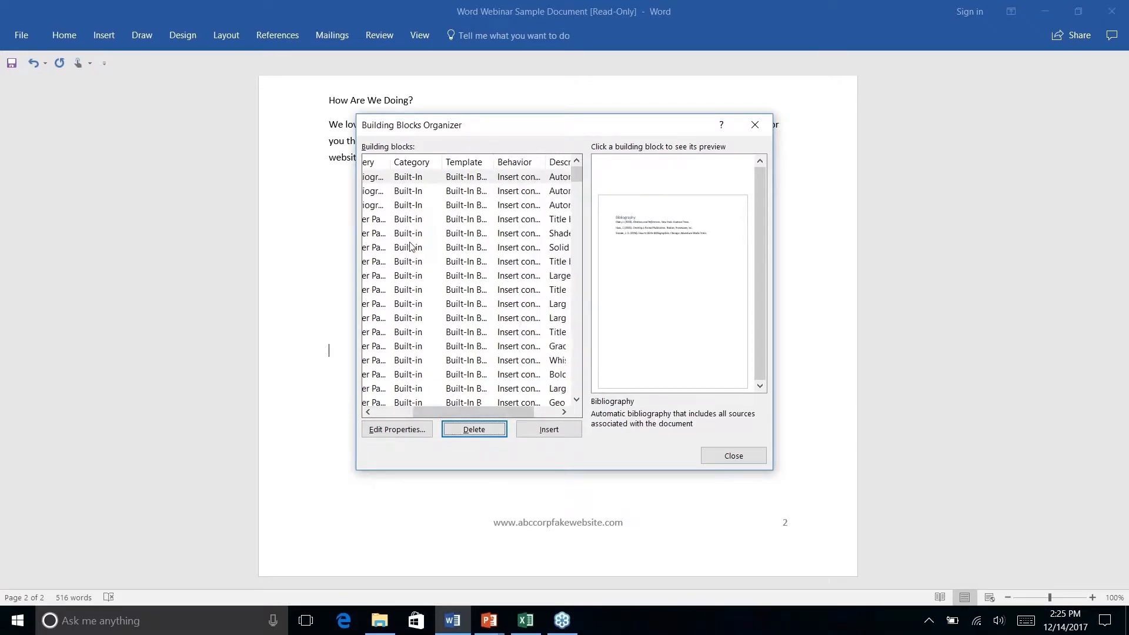
{"action": "scroll", "coordinate": [410, 246], "scroll_direction": "left", "scroll_amount": 3}
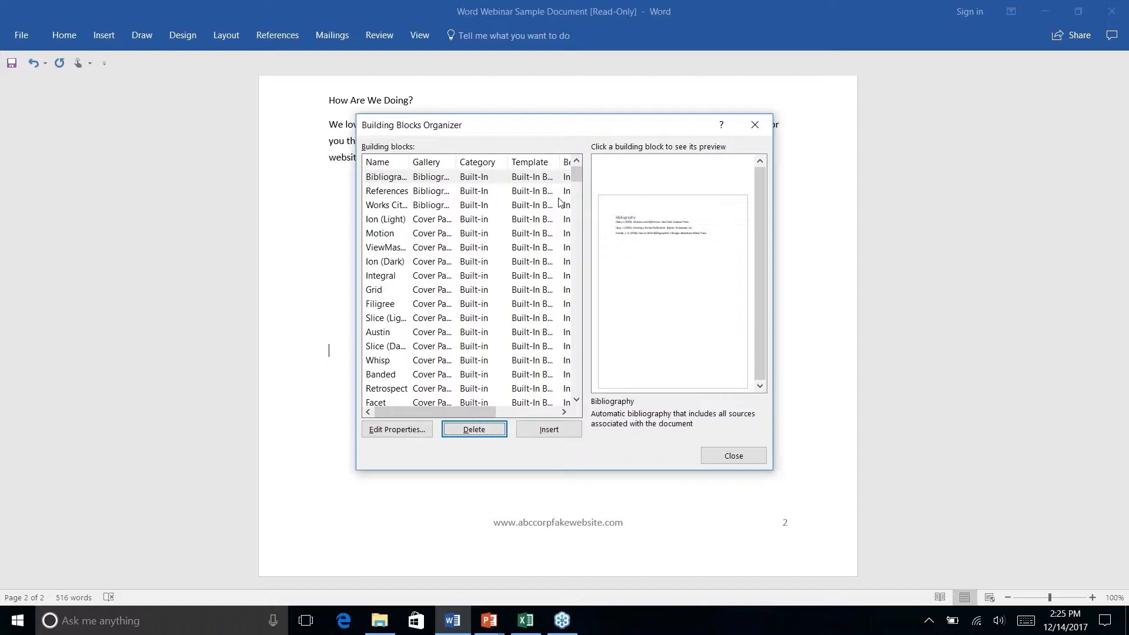
{"action": "scroll", "coordinate": [535, 267], "scroll_direction": "down", "scroll_amount": 10}
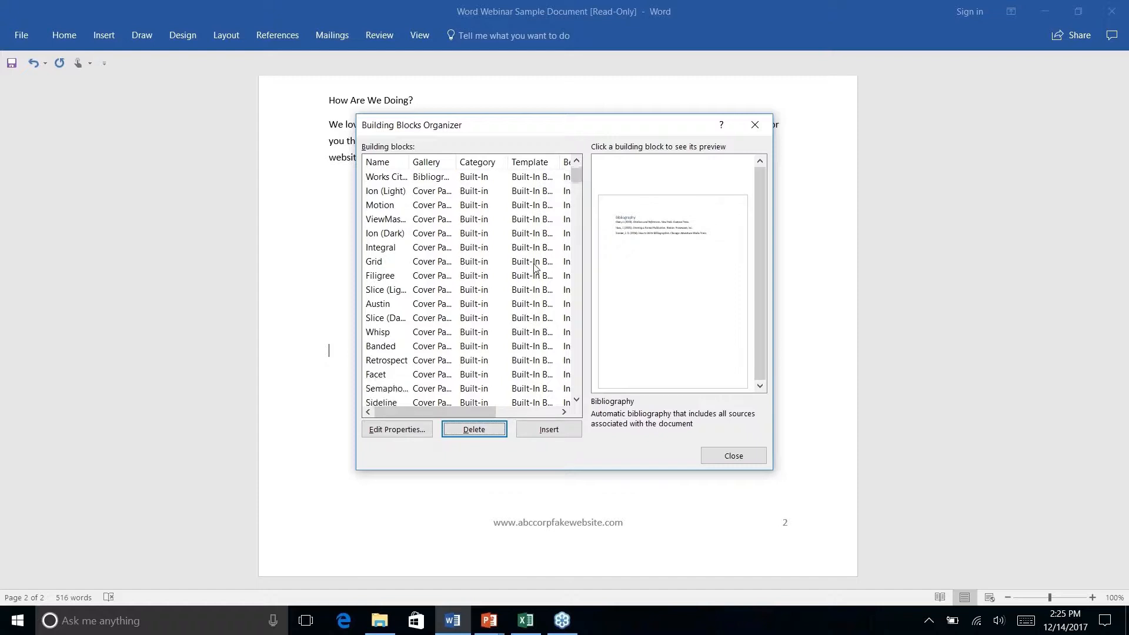
{"action": "scroll", "coordinate": [535, 266], "scroll_direction": "down", "scroll_amount": 10}
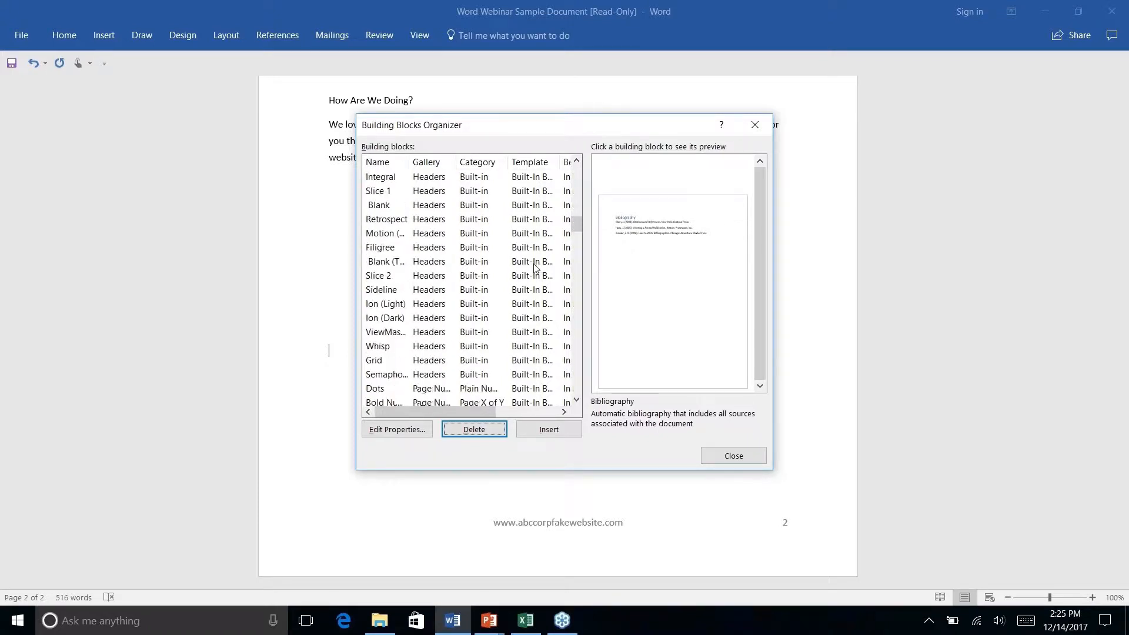
{"action": "scroll", "coordinate": [535, 266], "scroll_direction": "down", "scroll_amount": 1}
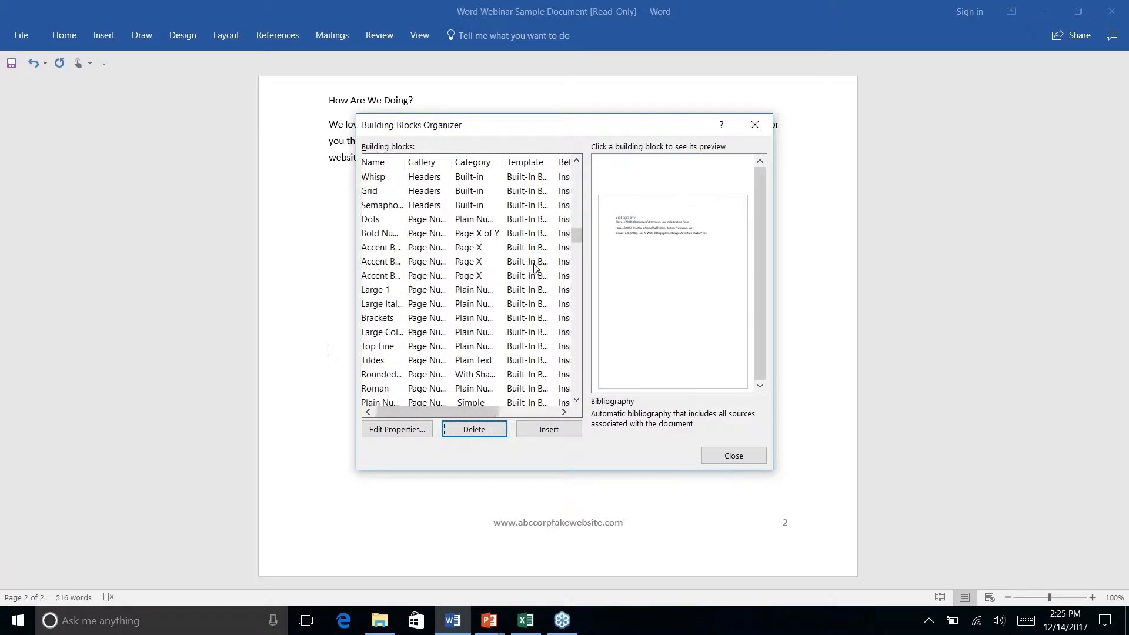
{"action": "scroll", "coordinate": [535, 266], "scroll_direction": "down", "scroll_amount": 10}
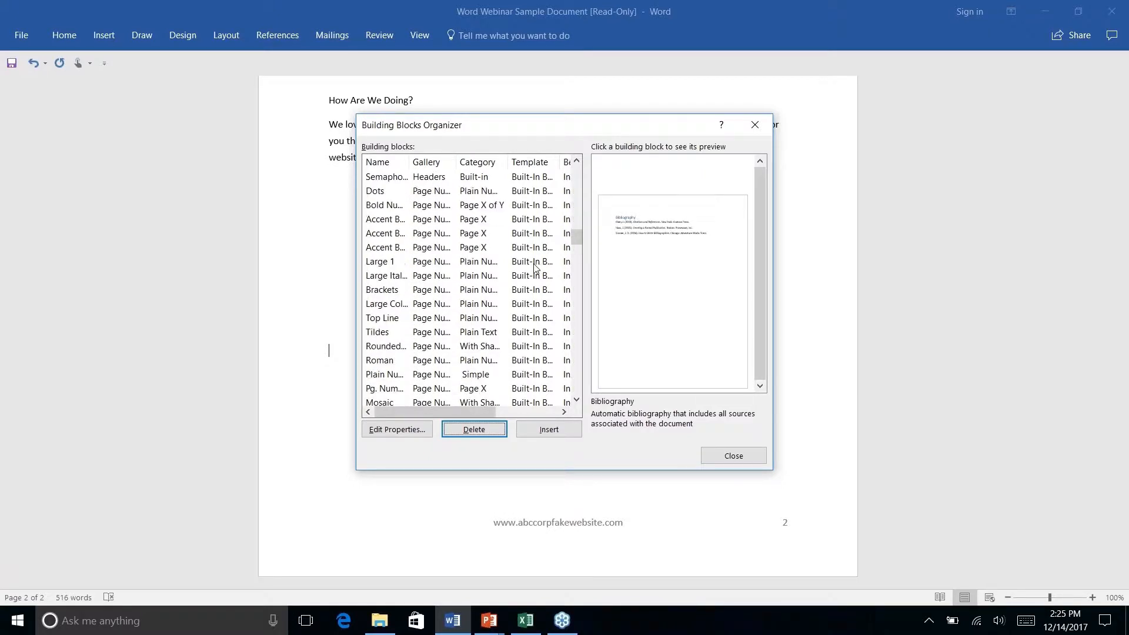
{"action": "scroll", "coordinate": [534, 268], "scroll_direction": "down", "scroll_amount": 5}
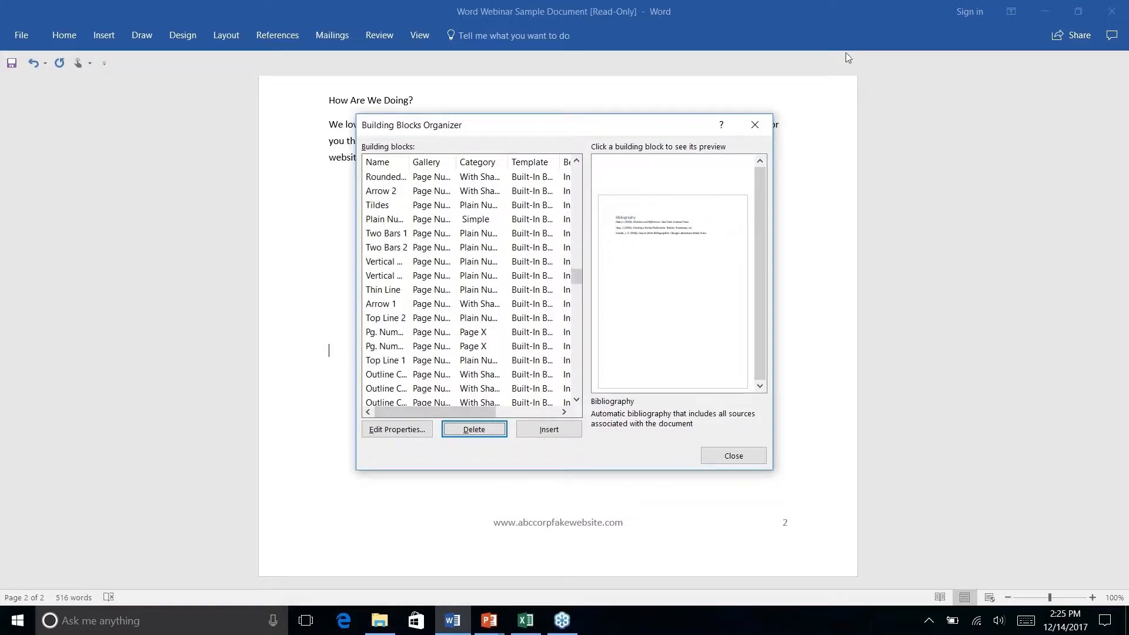
{"action": "left_click", "coordinate": [753, 127]}
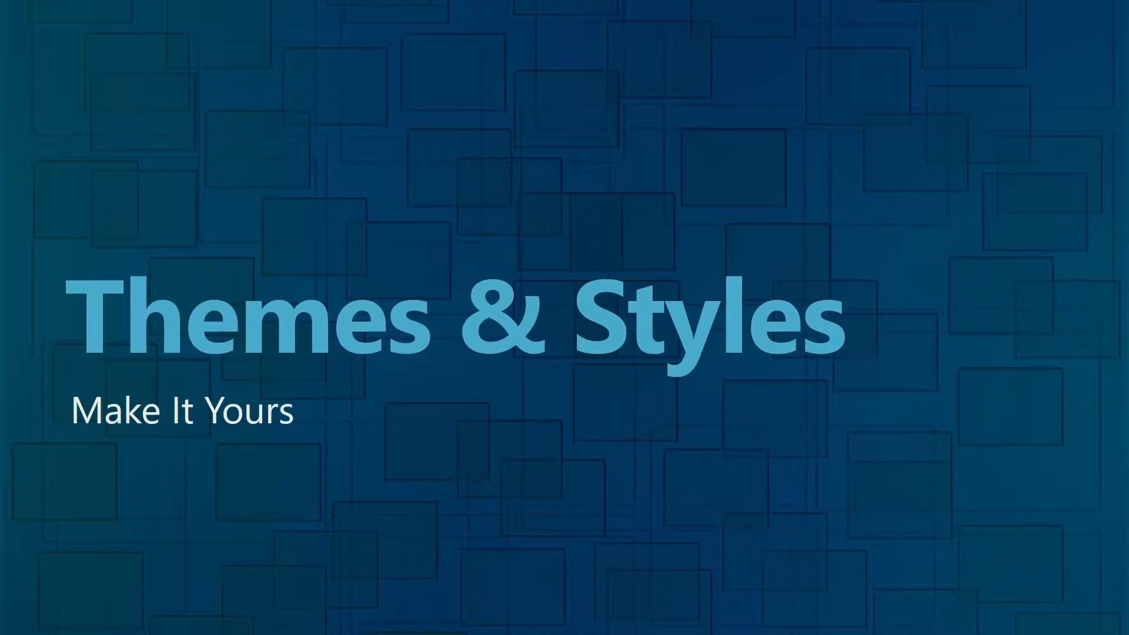
Step: Switch from the Themes & Styles slide in PowerPoint back to the newsletter in Word
{"action": "key", "text": "alt+Tab"}
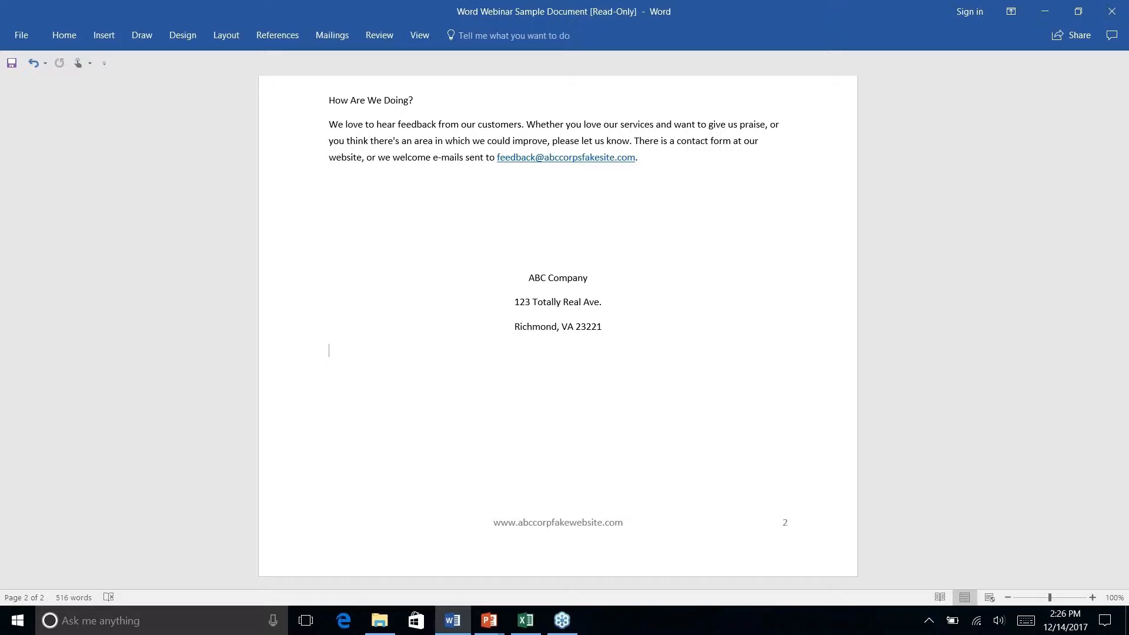
Step: Apply the Wisp theme to the newsletter and preview several style sets on its first page
{"action": "scroll", "coordinate": [558, 330], "scroll_direction": "up", "scroll_amount": 1}
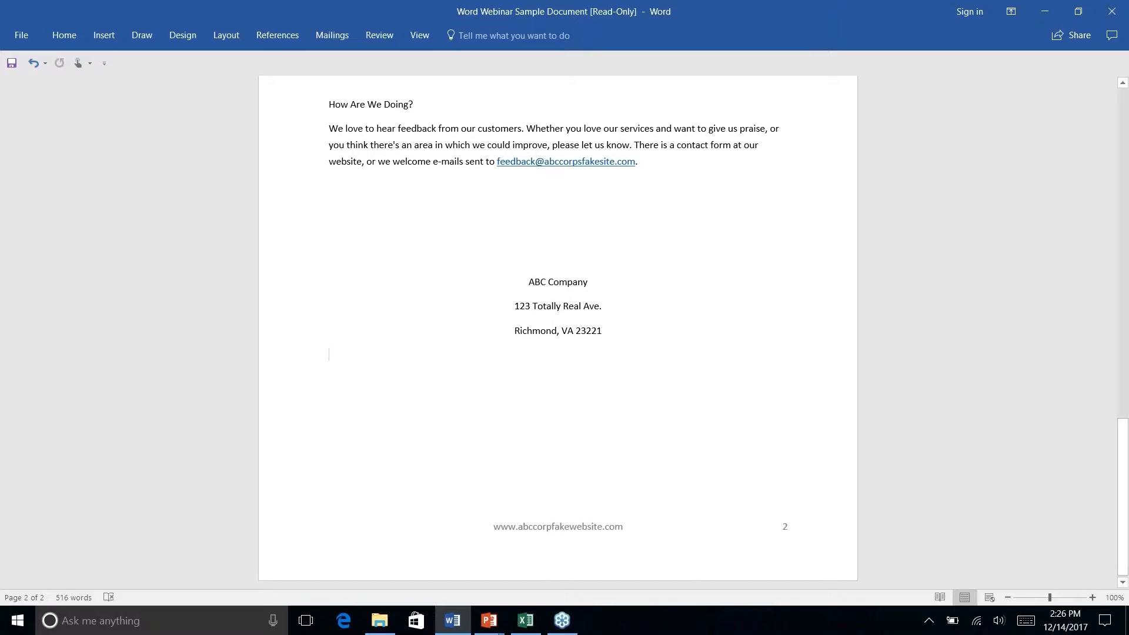
{"action": "scroll", "coordinate": [557, 329], "scroll_direction": "up", "scroll_amount": 20}
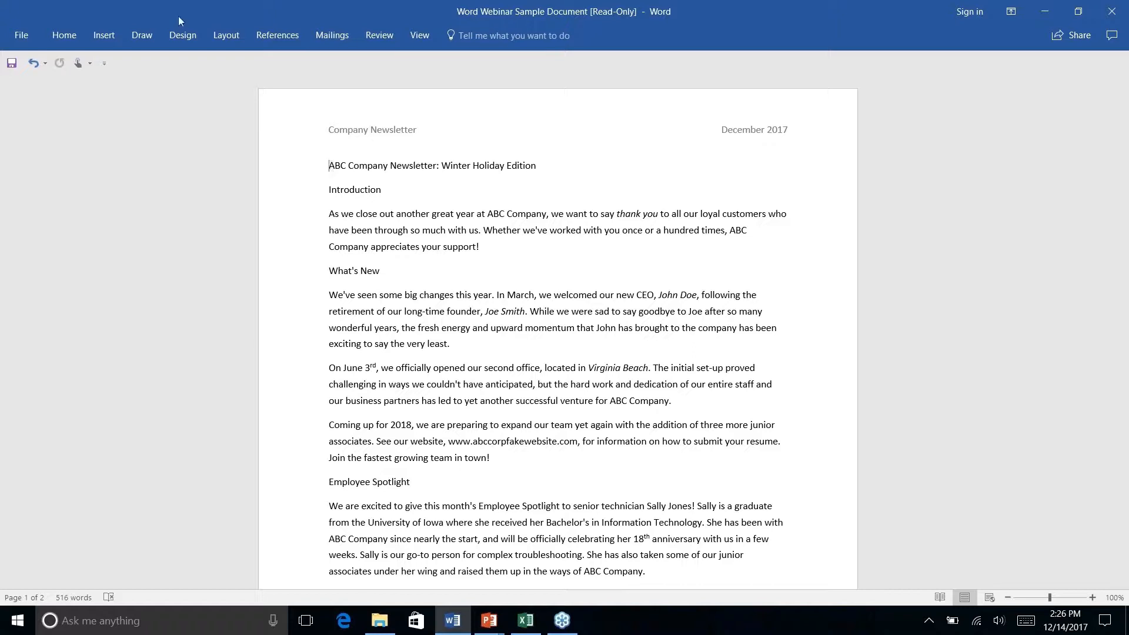
{"action": "left_click", "coordinate": [225, 37]}
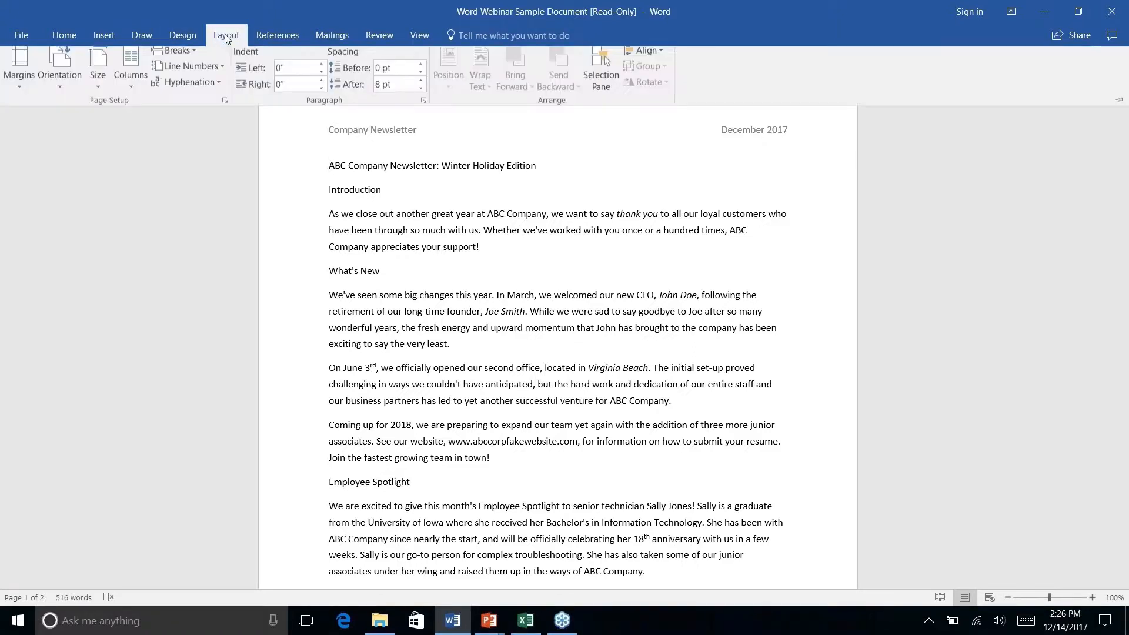
{"action": "left_click", "coordinate": [183, 35]}
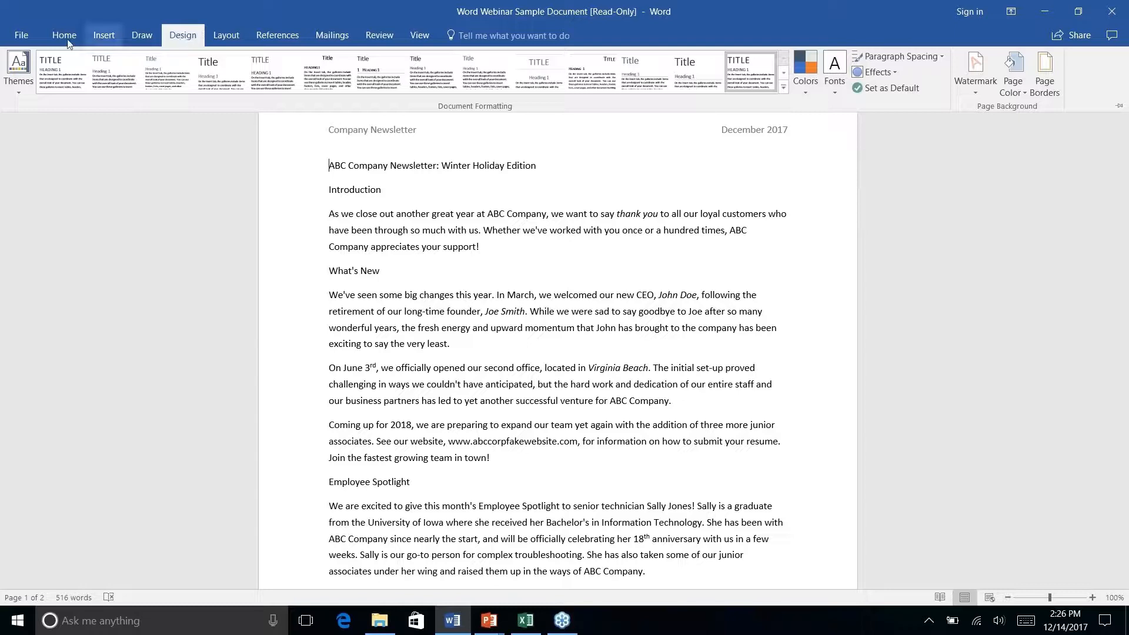
{"action": "left_click", "coordinate": [21, 93]}
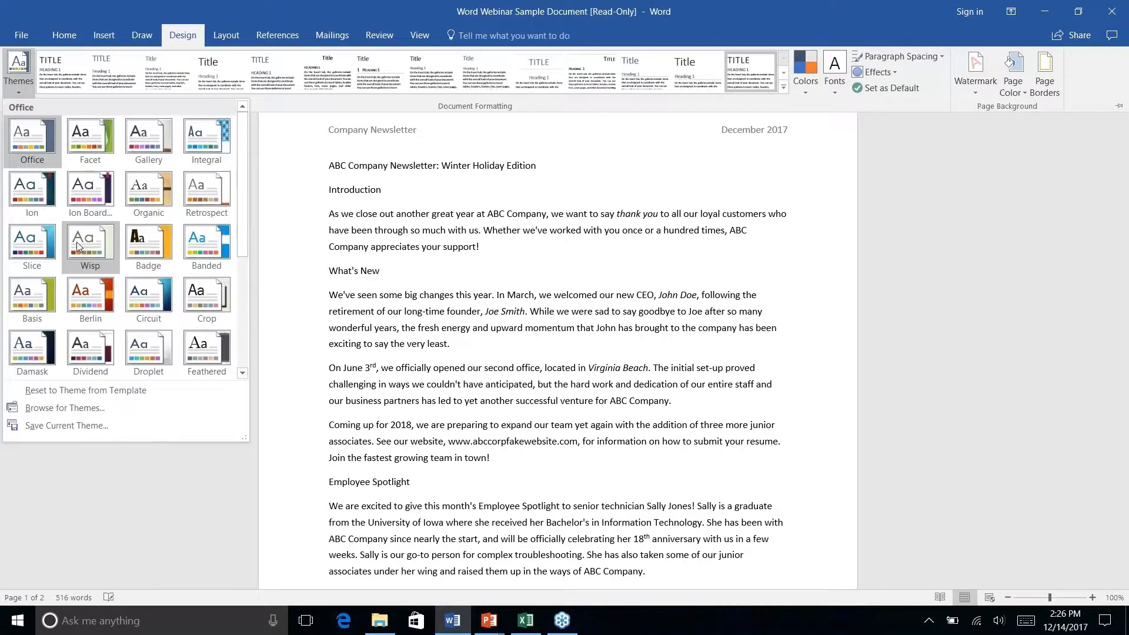
{"action": "right_click", "coordinate": [79, 246]}
{"action": "left_click", "coordinate": [77, 245]}
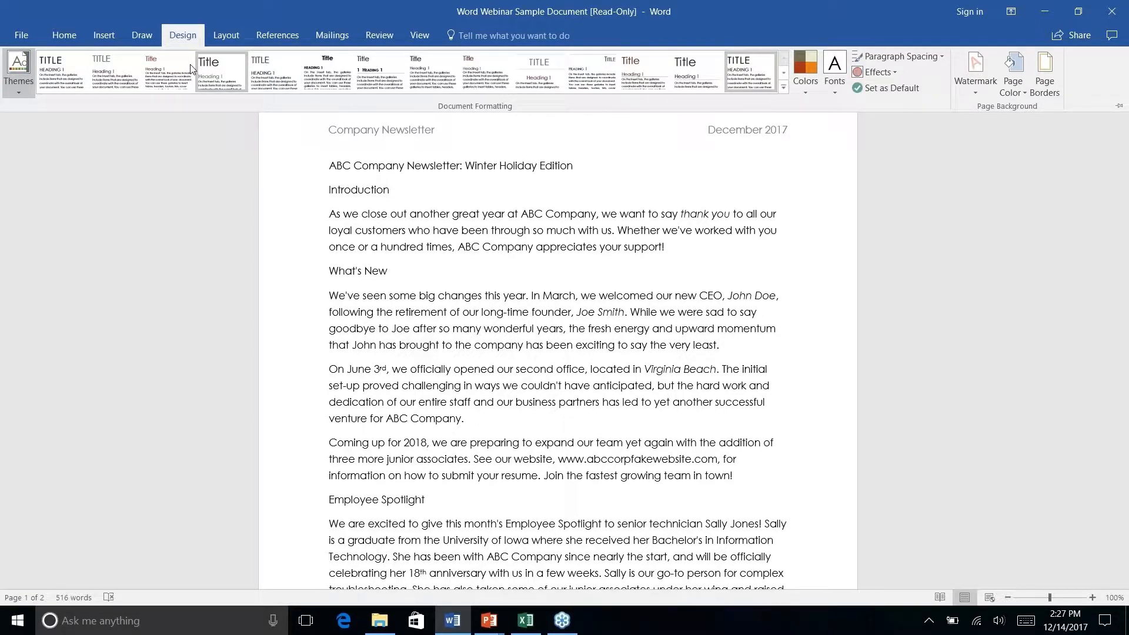
{"action": "left_click", "coordinate": [230, 77]}
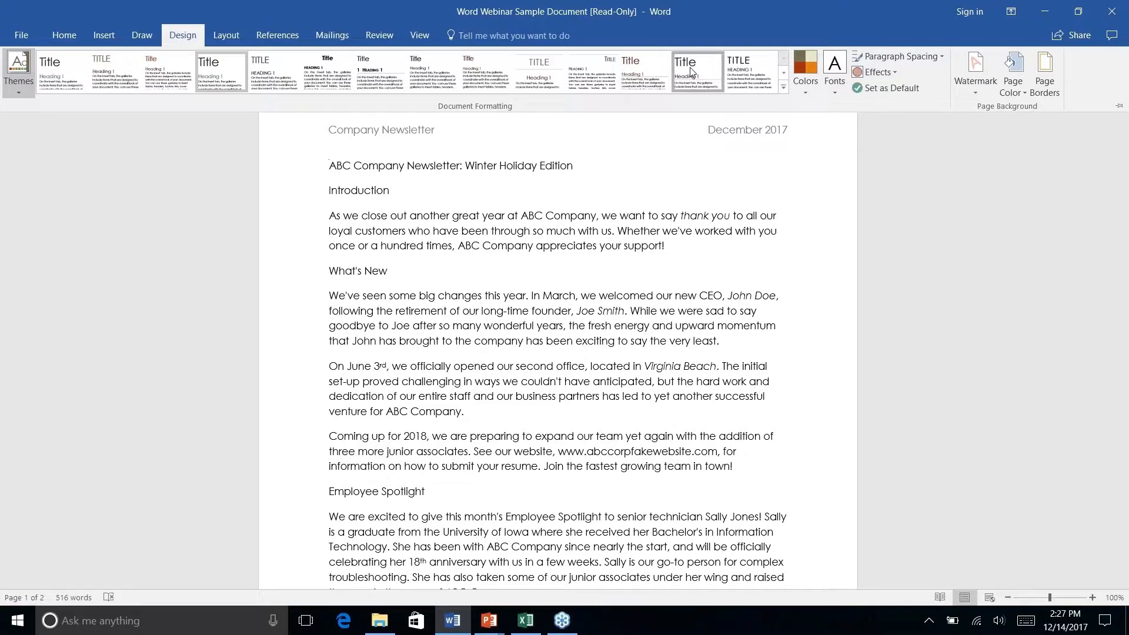
{"action": "left_click", "coordinate": [739, 79]}
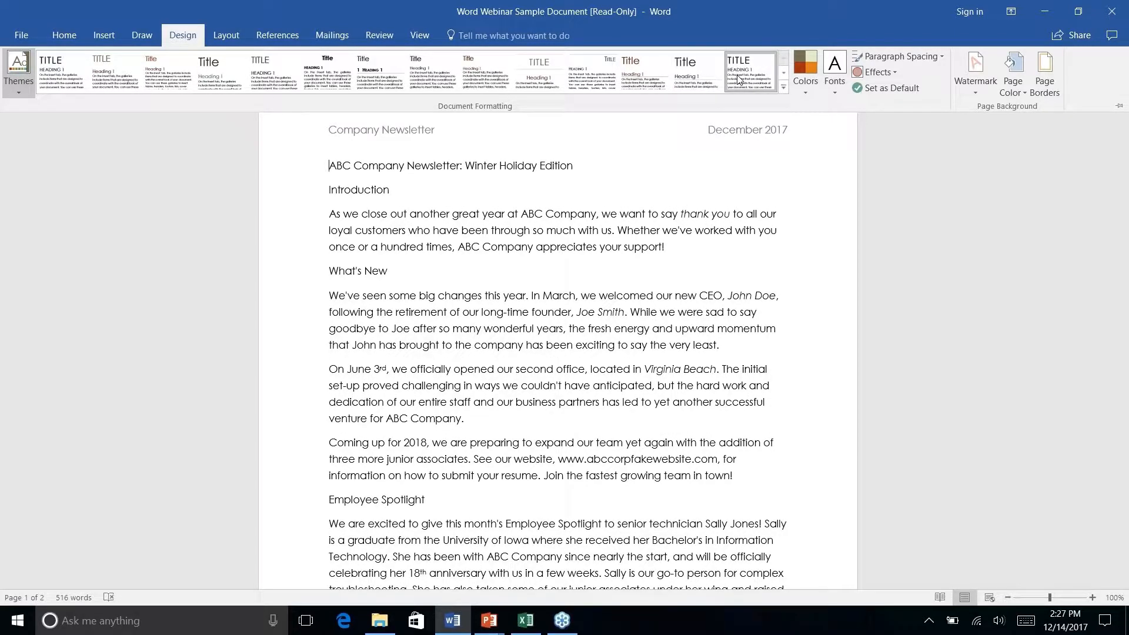
Step: Browse the theme color palettes and view the settings for creating new theme colors, then cancel without saving
{"action": "left_click", "coordinate": [802, 91]}
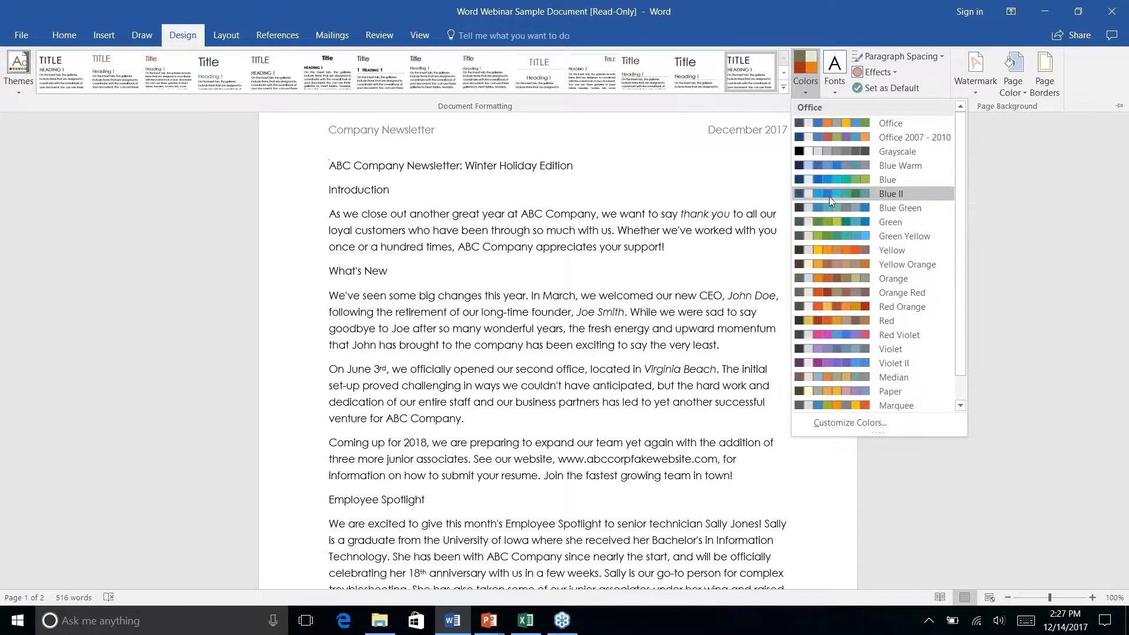
{"action": "scroll", "coordinate": [829, 197], "scroll_direction": "down", "scroll_amount": 1}
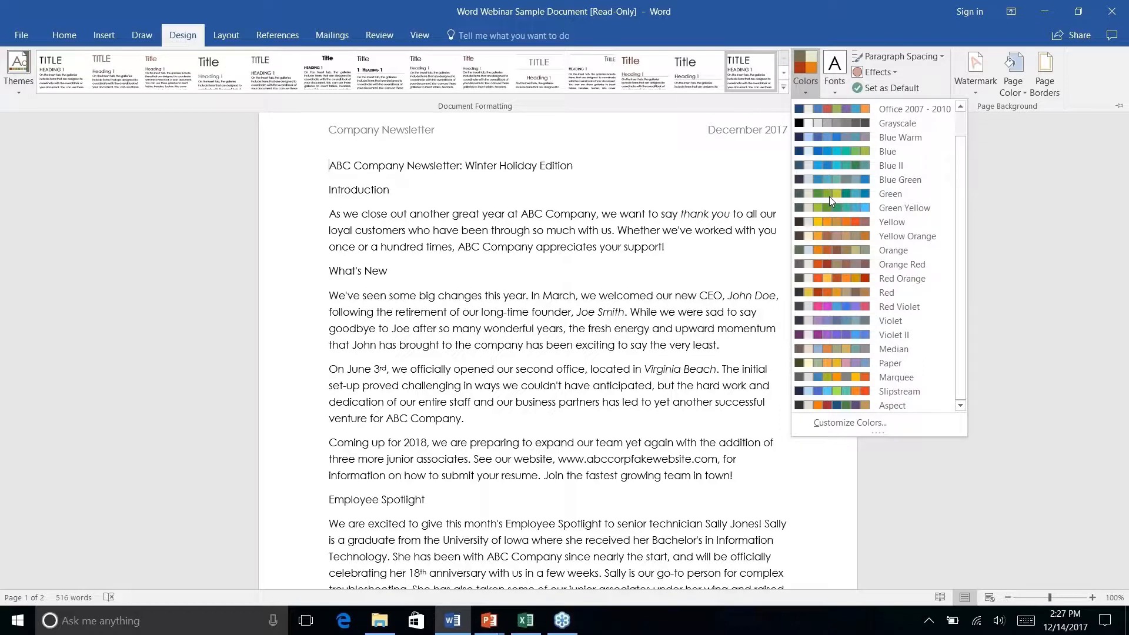
{"action": "scroll", "coordinate": [829, 196], "scroll_direction": "up", "scroll_amount": 1}
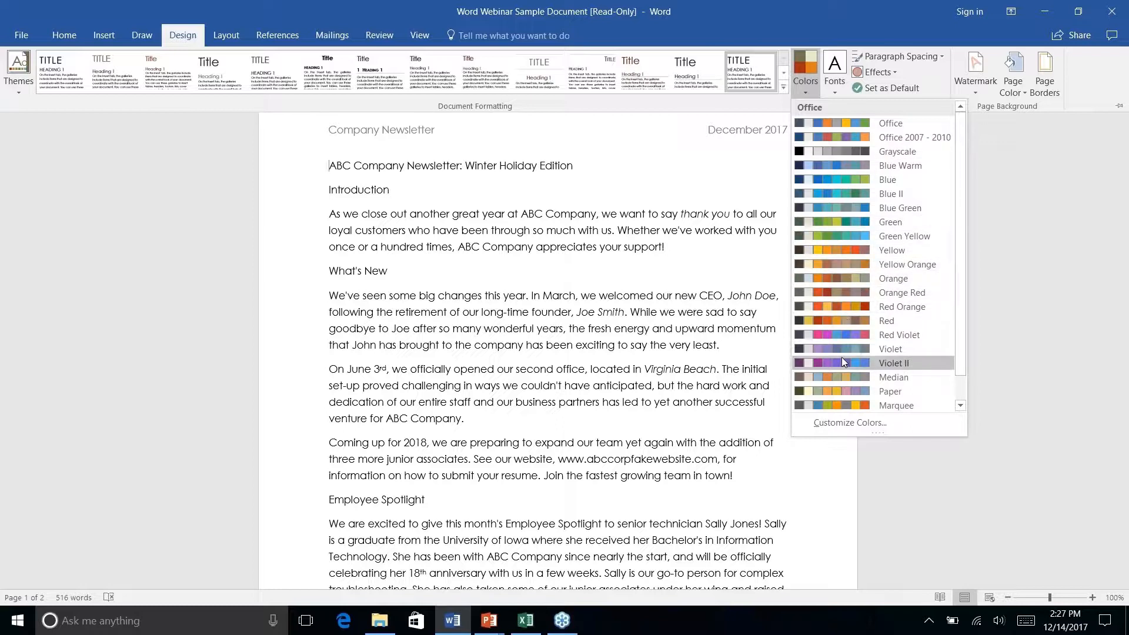
{"action": "right_click", "coordinate": [844, 426]}
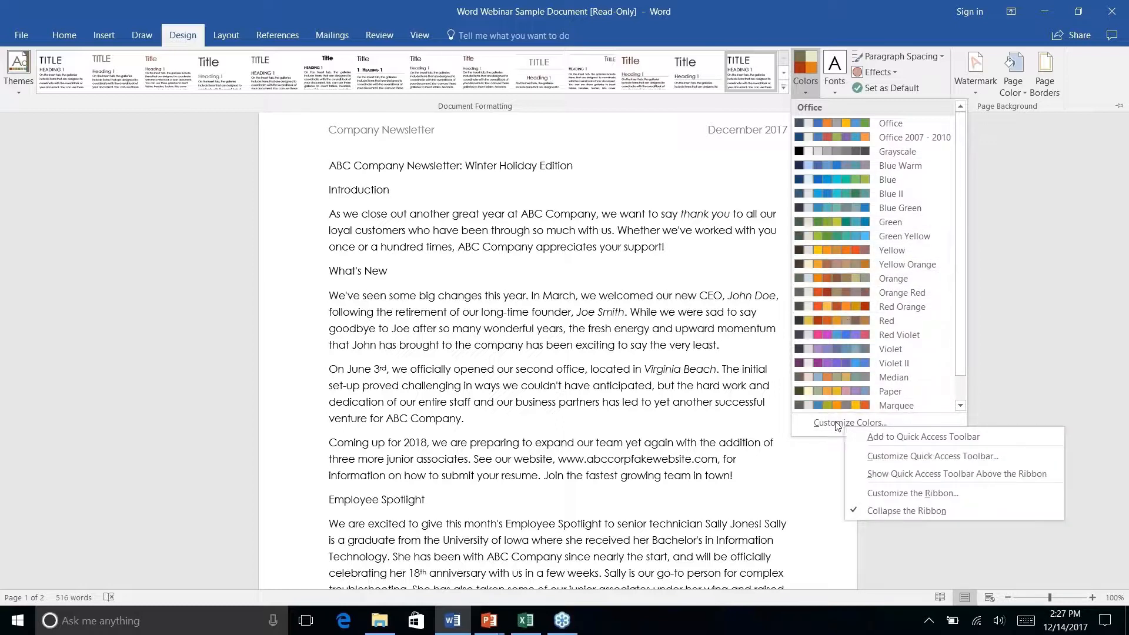
{"action": "left_click", "coordinate": [835, 422]}
{"action": "left_click", "coordinate": [835, 422]}
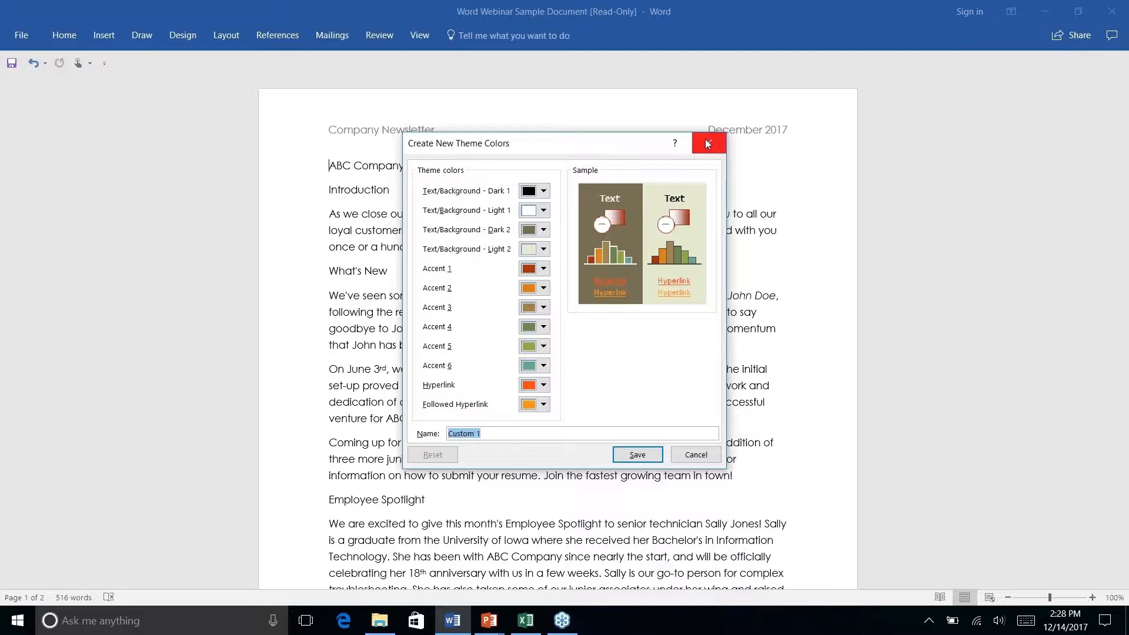
{"action": "left_click", "coordinate": [694, 455]}
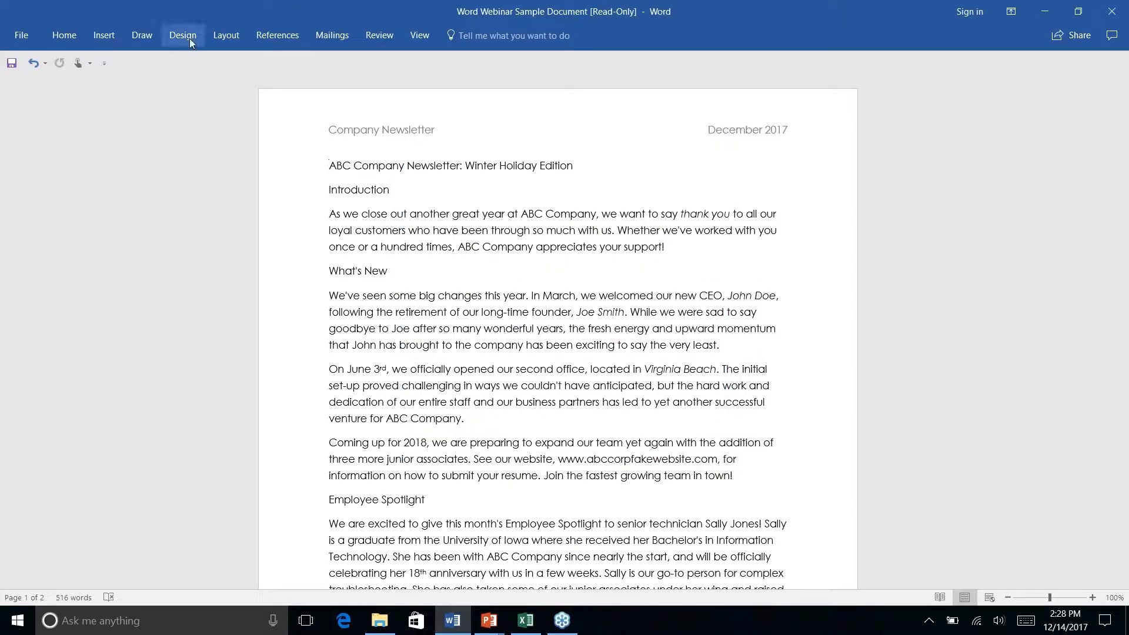
Step: Preview the built-in style sets in the full document formatting gallery, including Word 2003
{"action": "left_click", "coordinate": [209, 35]}
{"action": "left_click", "coordinate": [189, 31]}
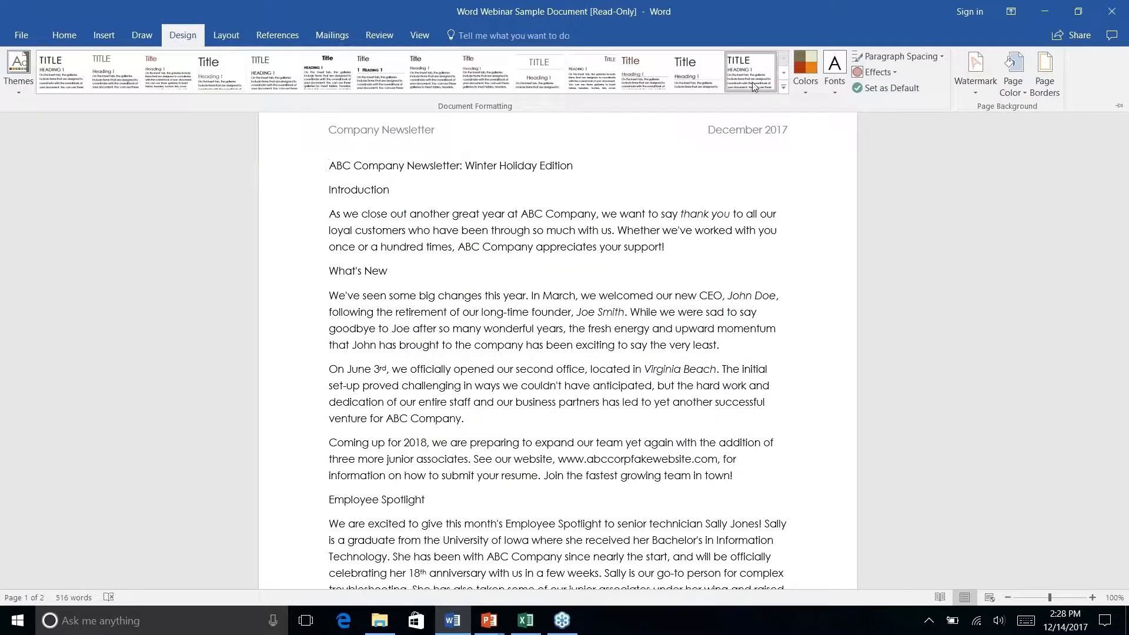
{"action": "left_click", "coordinate": [784, 87]}
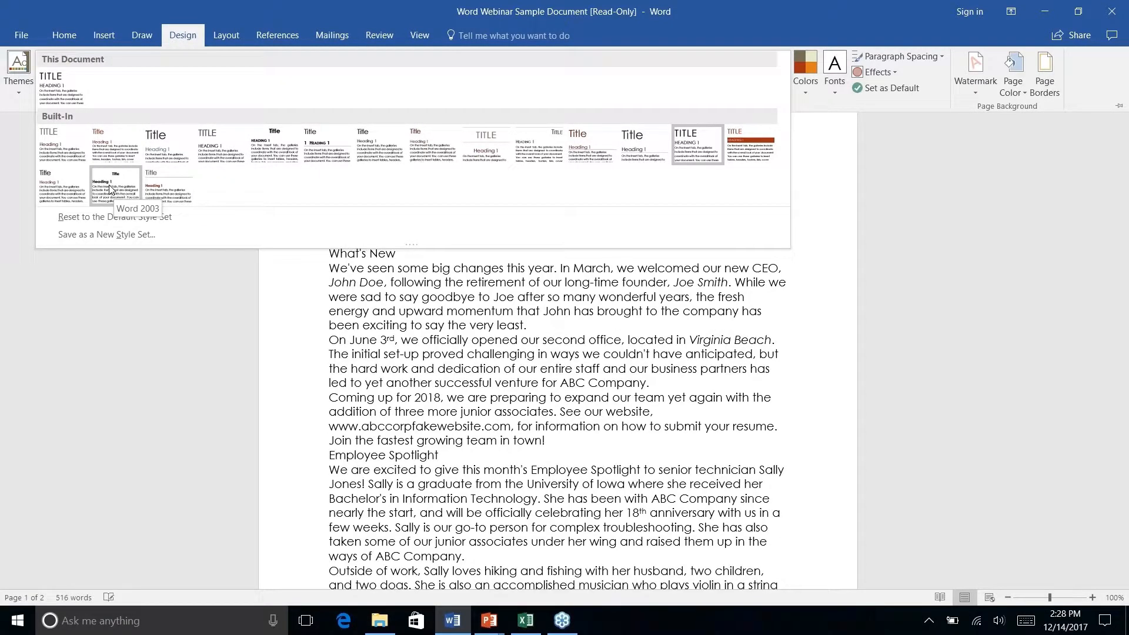
Step: Change the newsletter's theme to Feathered and look over the style sets offered with it
{"action": "left_click", "coordinate": [16, 90]}
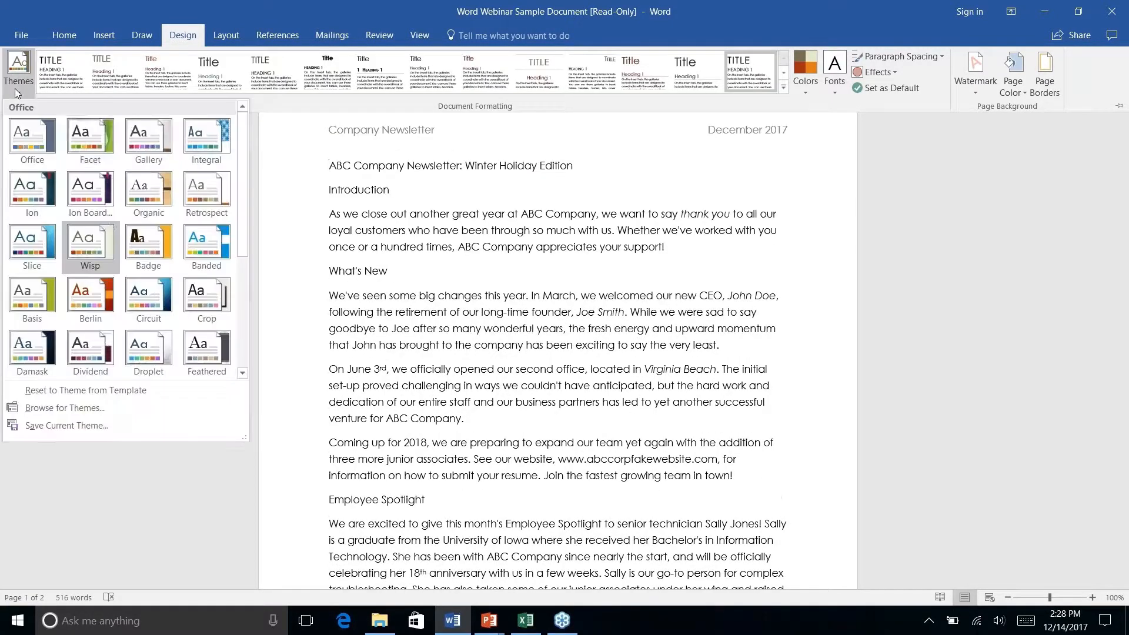
{"action": "right_click", "coordinate": [200, 351]}
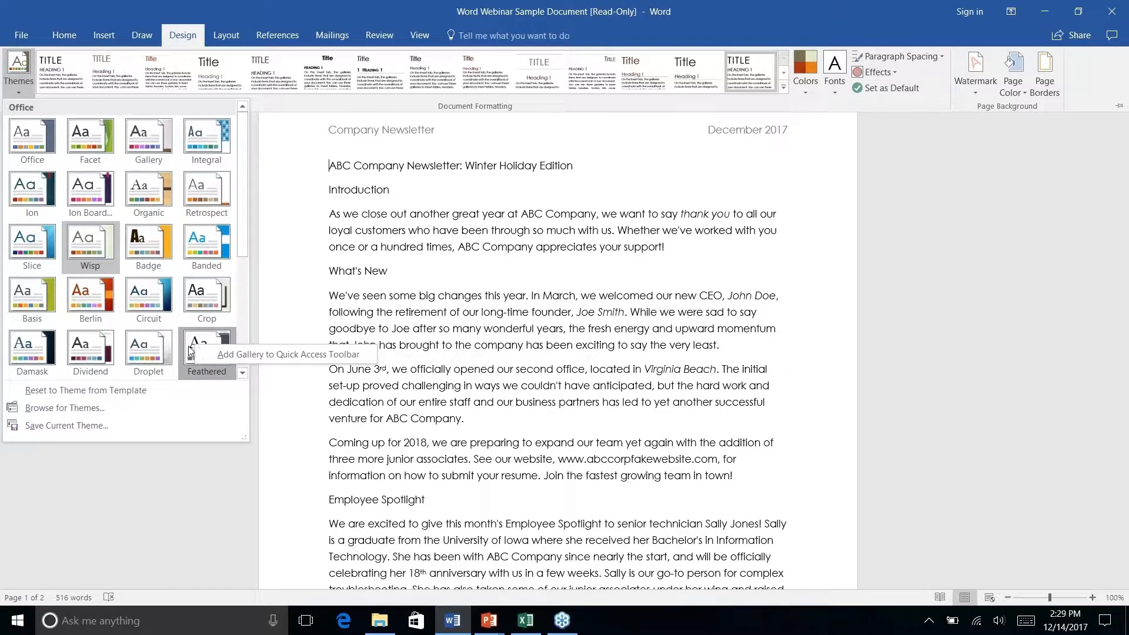
{"action": "left_click", "coordinate": [189, 340]}
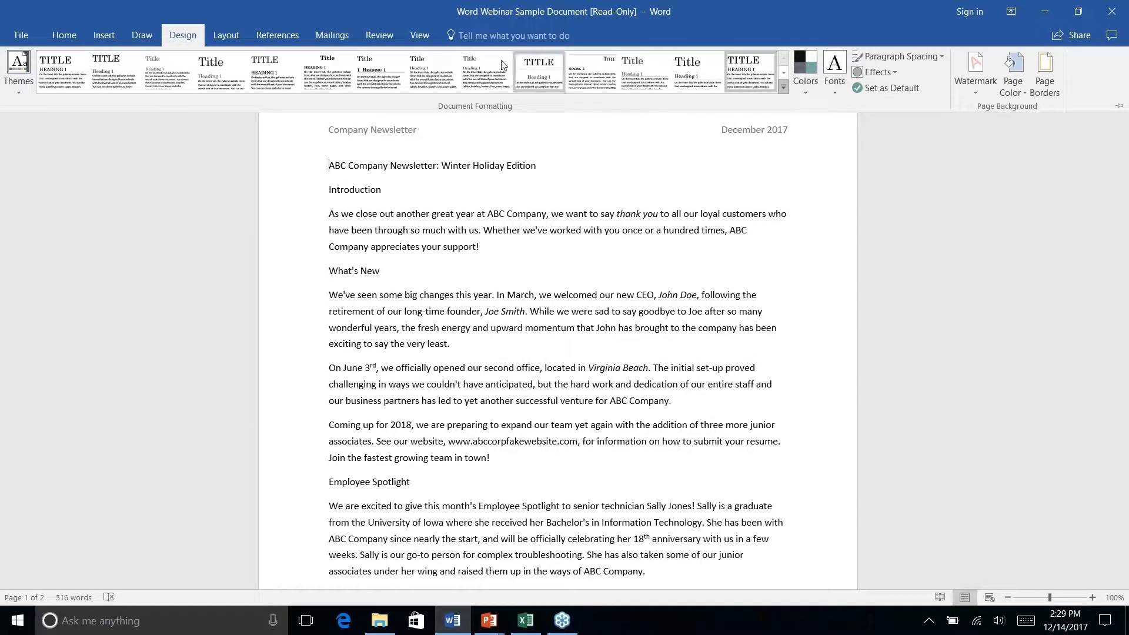
{"action": "left_click", "coordinate": [742, 76]}
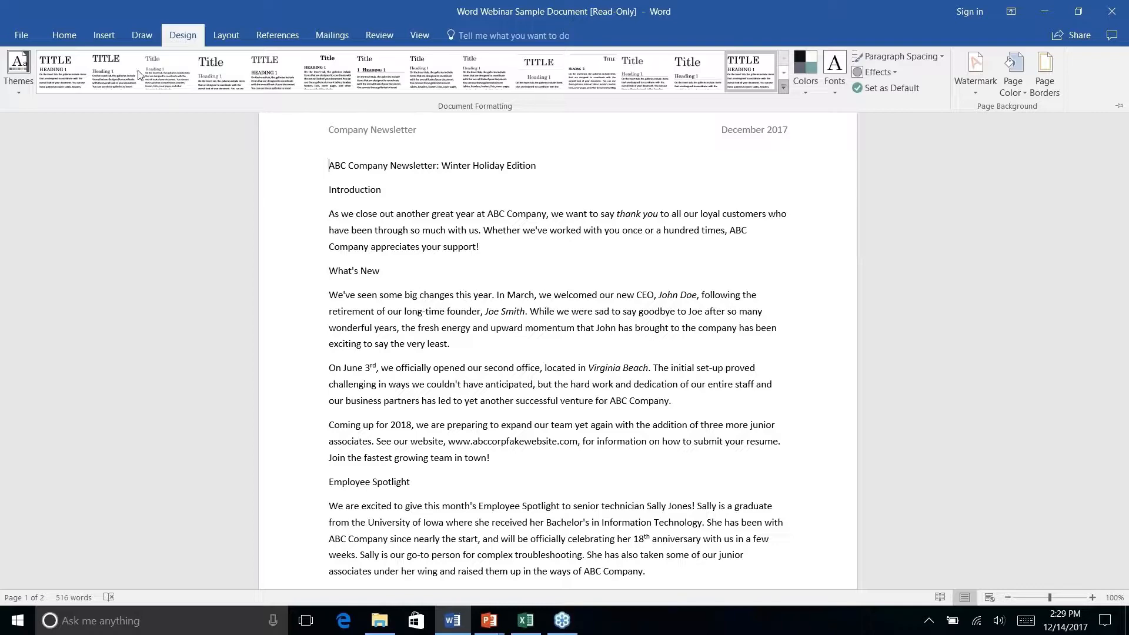
Step: Look over the newsletter's section headings and body text from the introduction down to the History Lesson
{"action": "left_click", "coordinate": [112, 34]}
{"action": "left_click", "coordinate": [142, 36]}
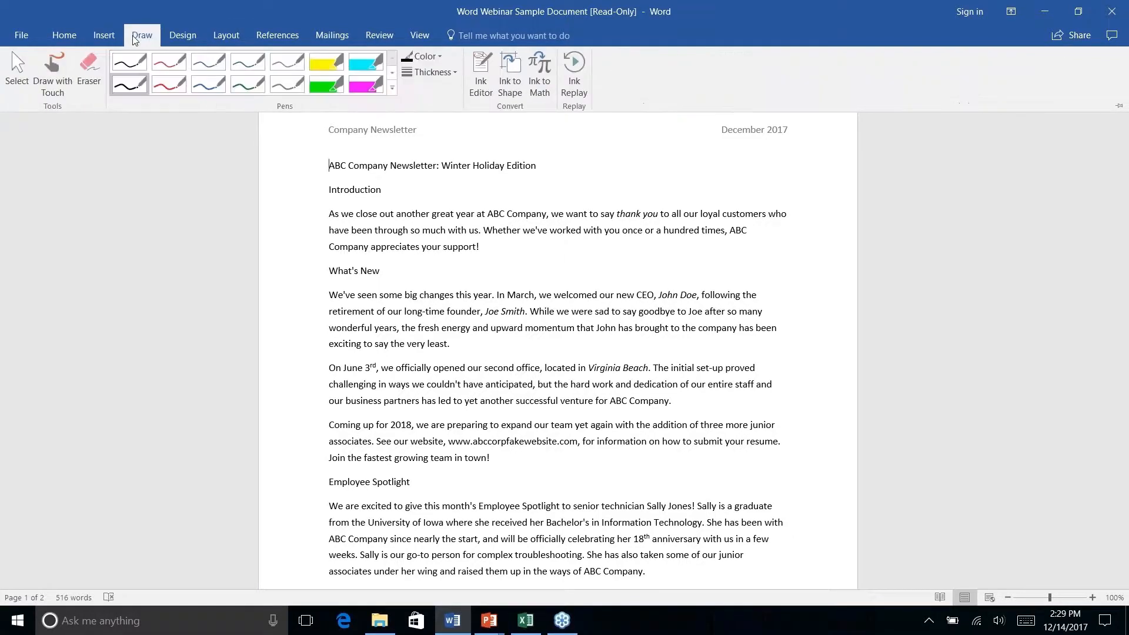
{"action": "left_click", "coordinate": [64, 35]}
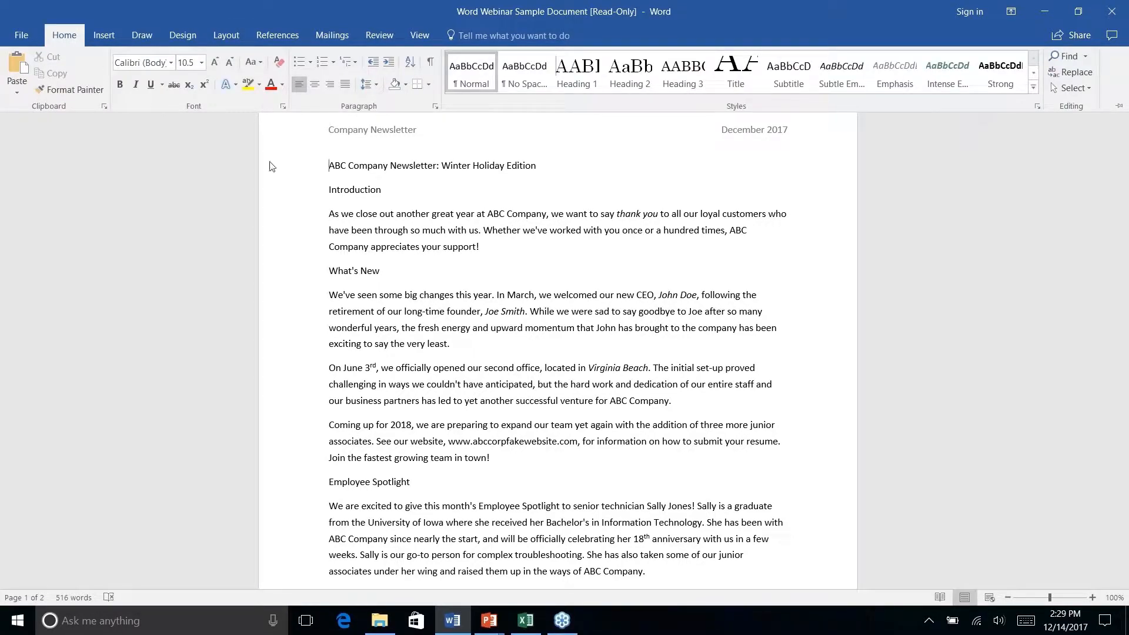
{"action": "scroll", "coordinate": [656, 208], "scroll_direction": "down", "scroll_amount": 5}
{"action": "scroll", "coordinate": [557, 332], "scroll_direction": "down", "scroll_amount": 1}
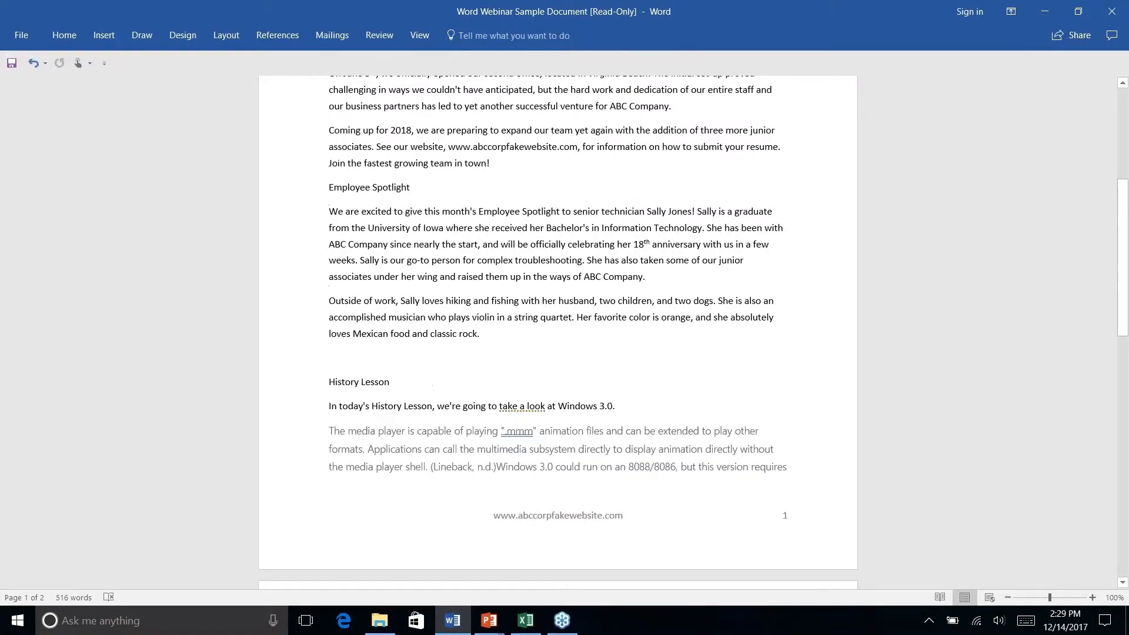
{"action": "scroll", "coordinate": [558, 332], "scroll_direction": "up", "scroll_amount": 8}
{"action": "scroll", "coordinate": [558, 332], "scroll_direction": "down", "scroll_amount": 3}
{"action": "scroll", "coordinate": [558, 332], "scroll_direction": "down", "scroll_amount": 6}
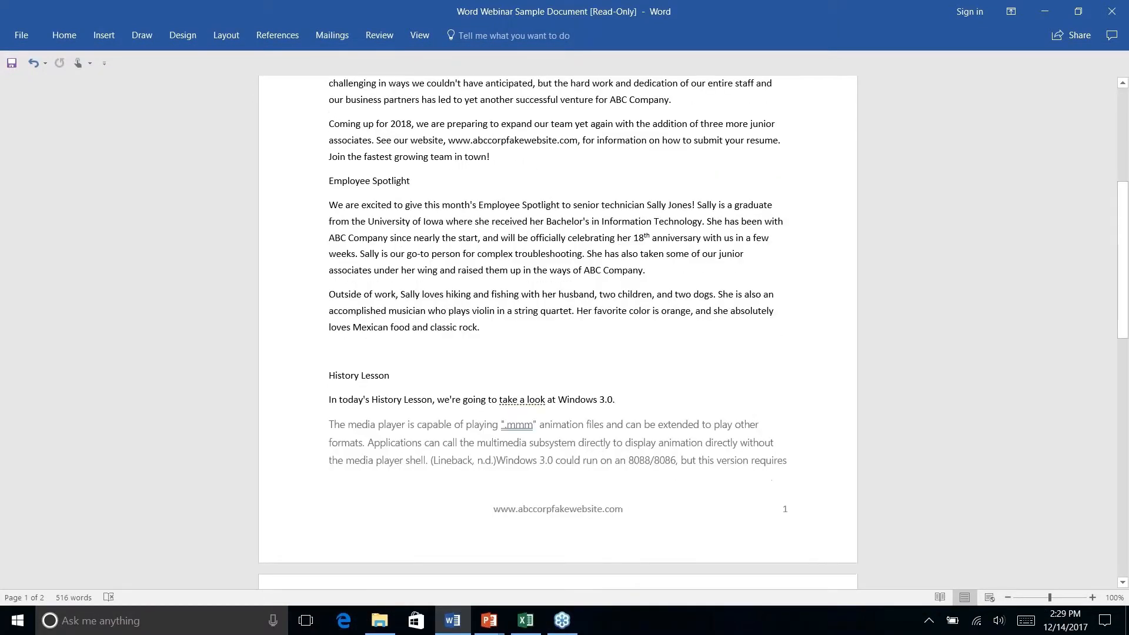
{"action": "scroll", "coordinate": [558, 332], "scroll_direction": "up", "scroll_amount": 9}
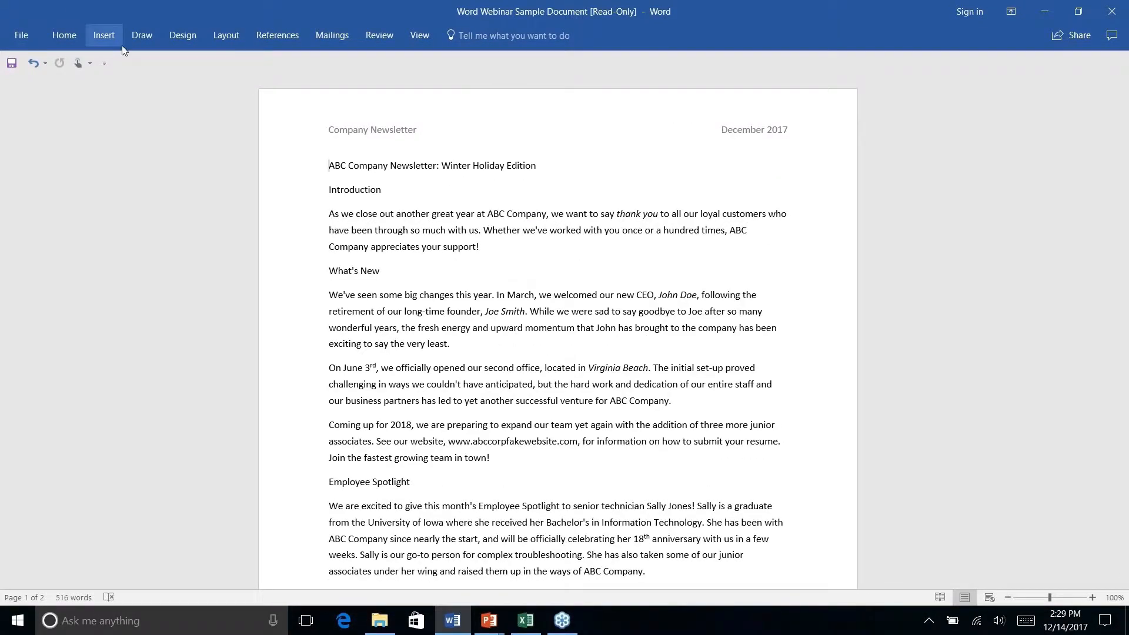
Step: Apply the Title style to the heading line "ABC Company Newsletter: Winter Holiday Edition"
{"action": "left_click", "coordinate": [64, 34]}
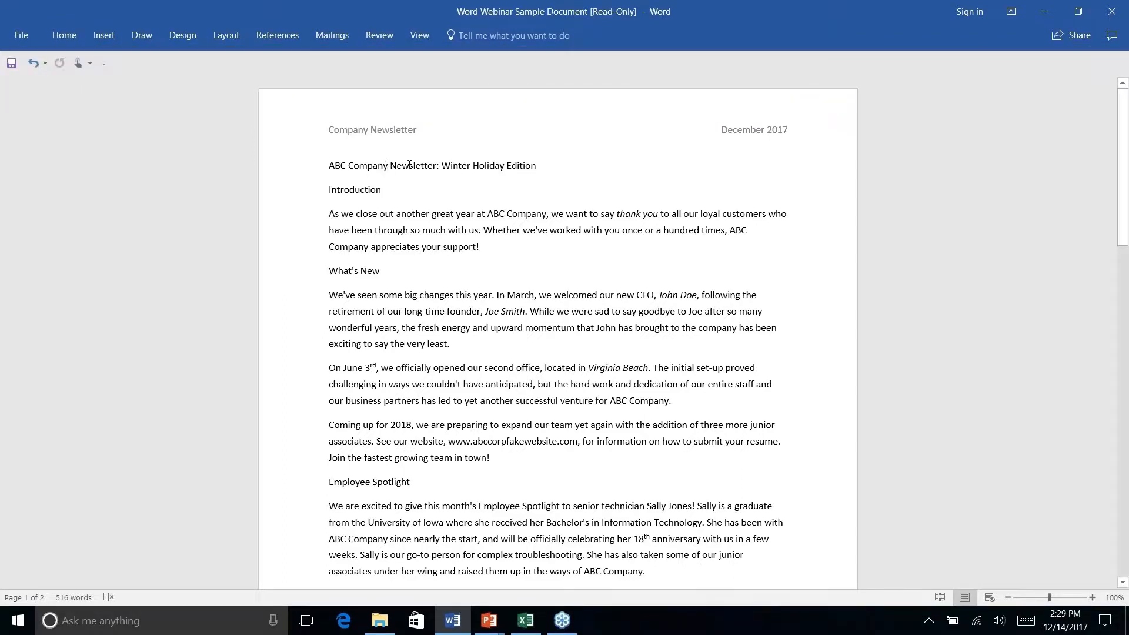
{"action": "triple_click", "coordinate": [390, 166]}
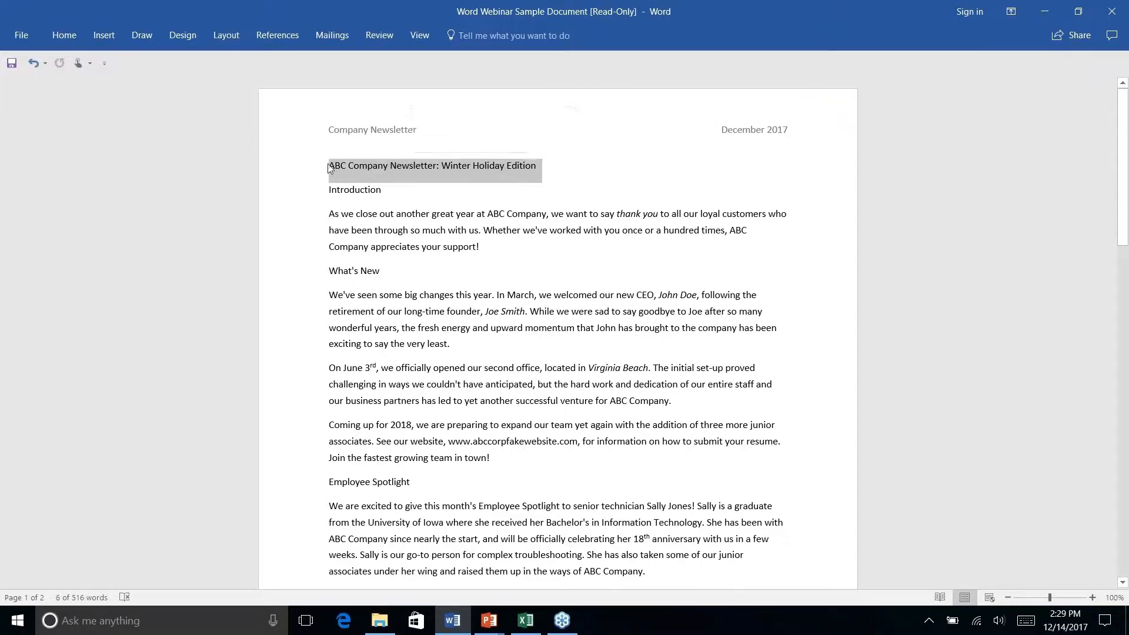
{"action": "left_click", "coordinate": [73, 39]}
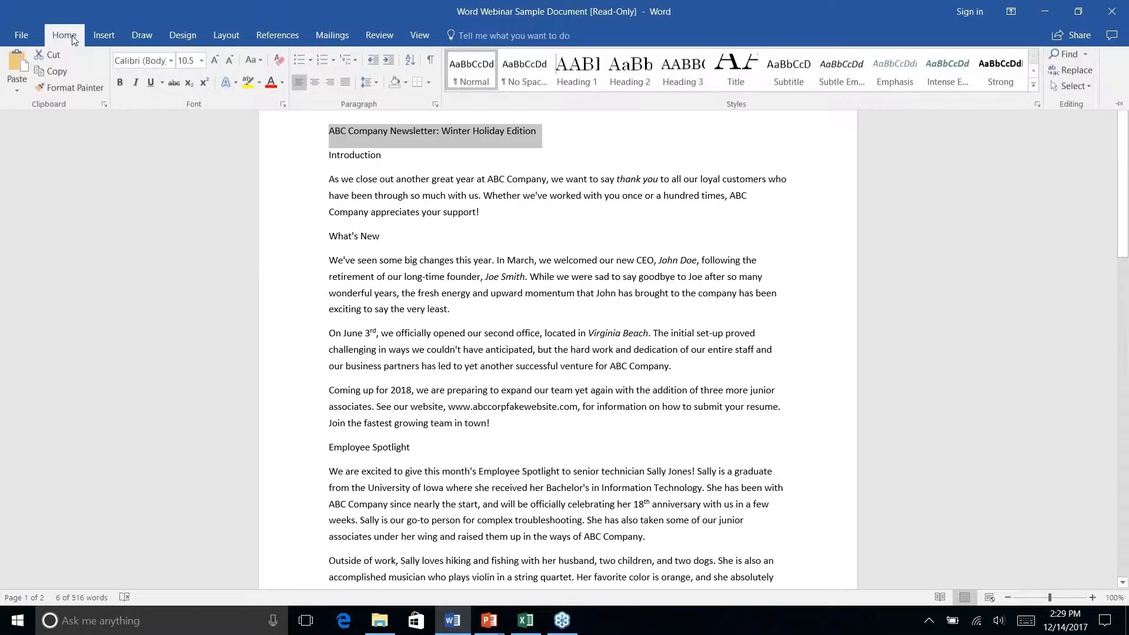
{"action": "left_click", "coordinate": [747, 79]}
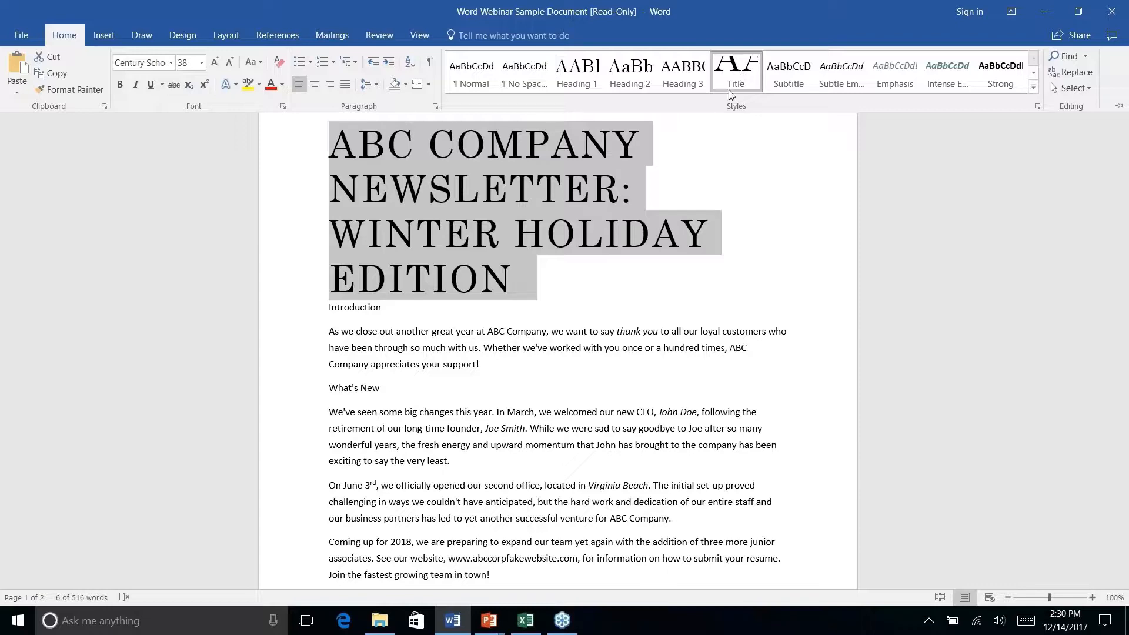
{"action": "left_click", "coordinate": [739, 81]}
{"action": "key", "text": "ctrl+F1"}
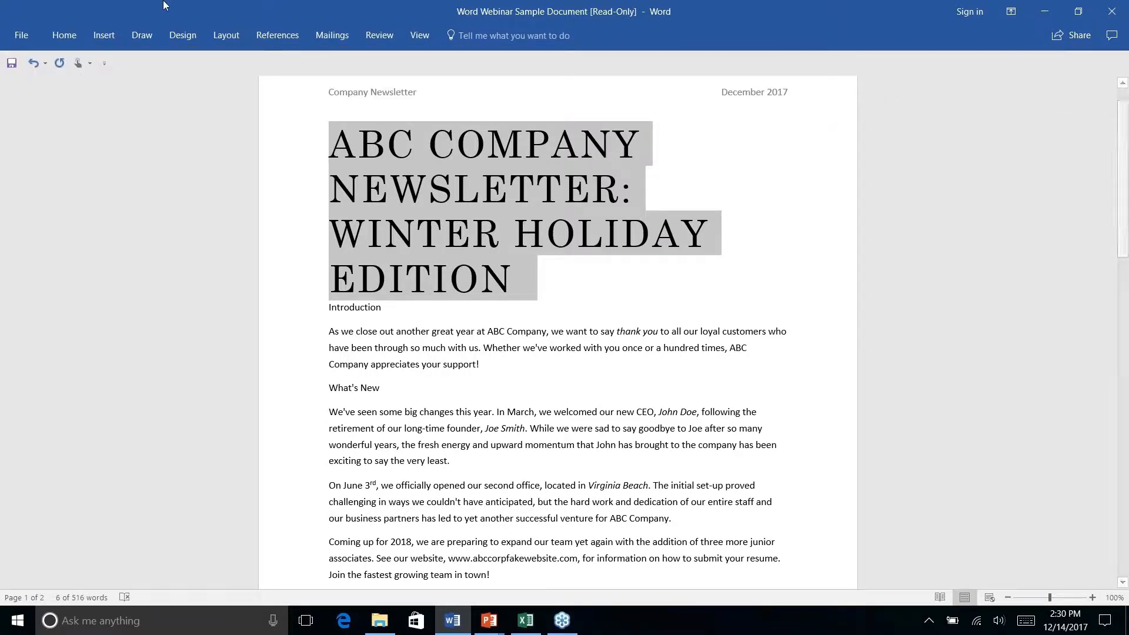
Step: Modify the Title style to a 20 pt font size and break the newsletter heading onto a new line before "Winter"
{"action": "right_click", "coordinate": [62, 34]}
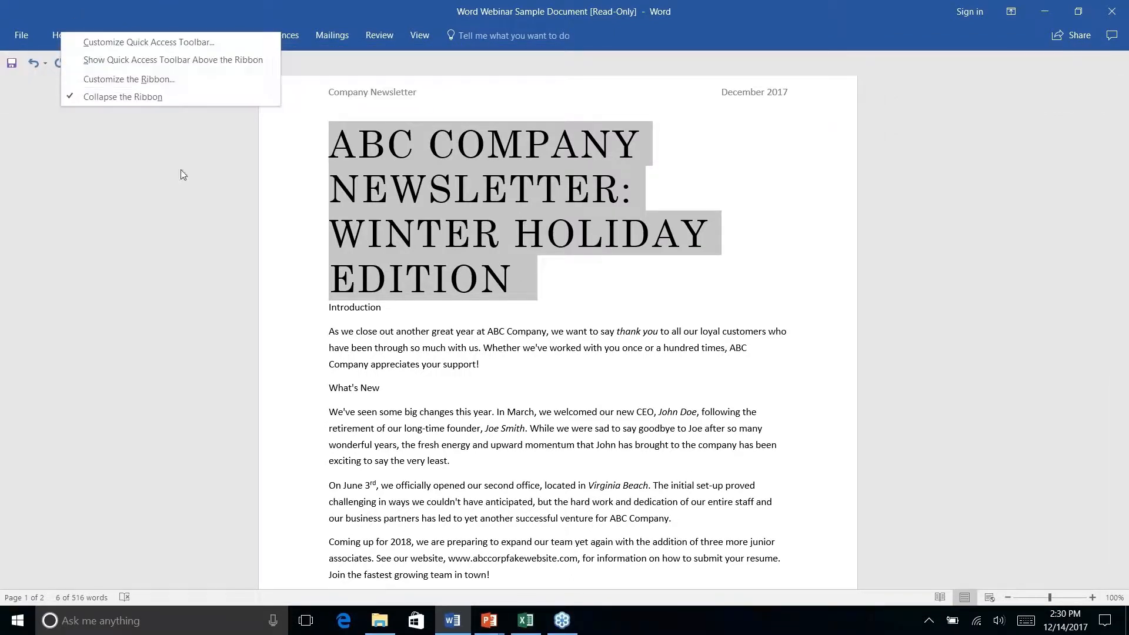
{"action": "left_click", "coordinate": [165, 170]}
{"action": "left_click", "coordinate": [66, 33]}
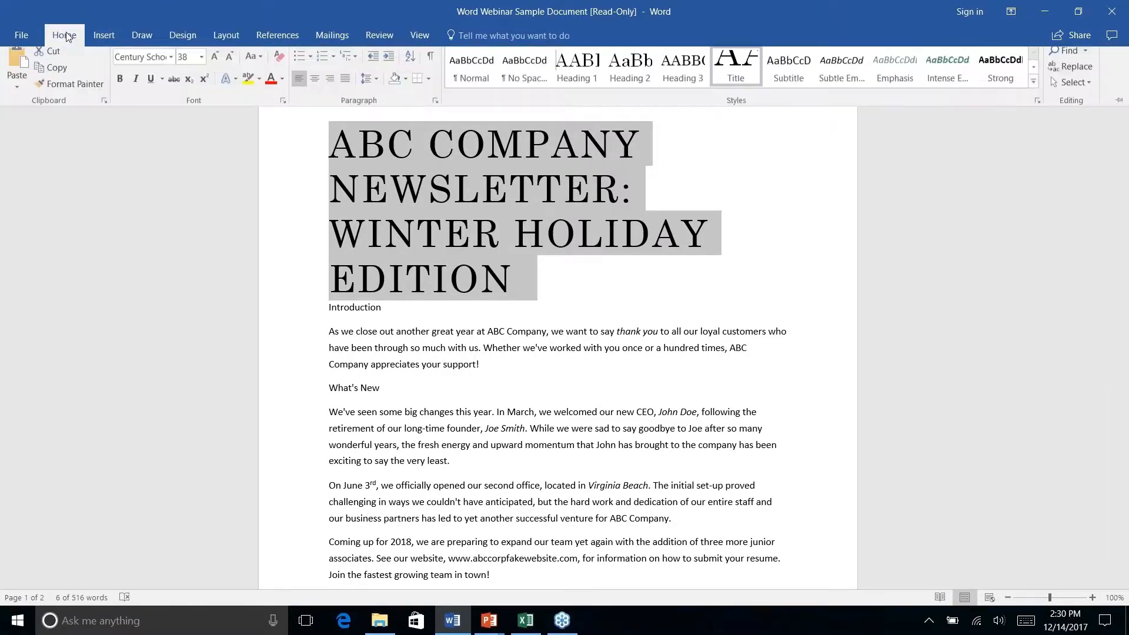
{"action": "right_click", "coordinate": [742, 70]}
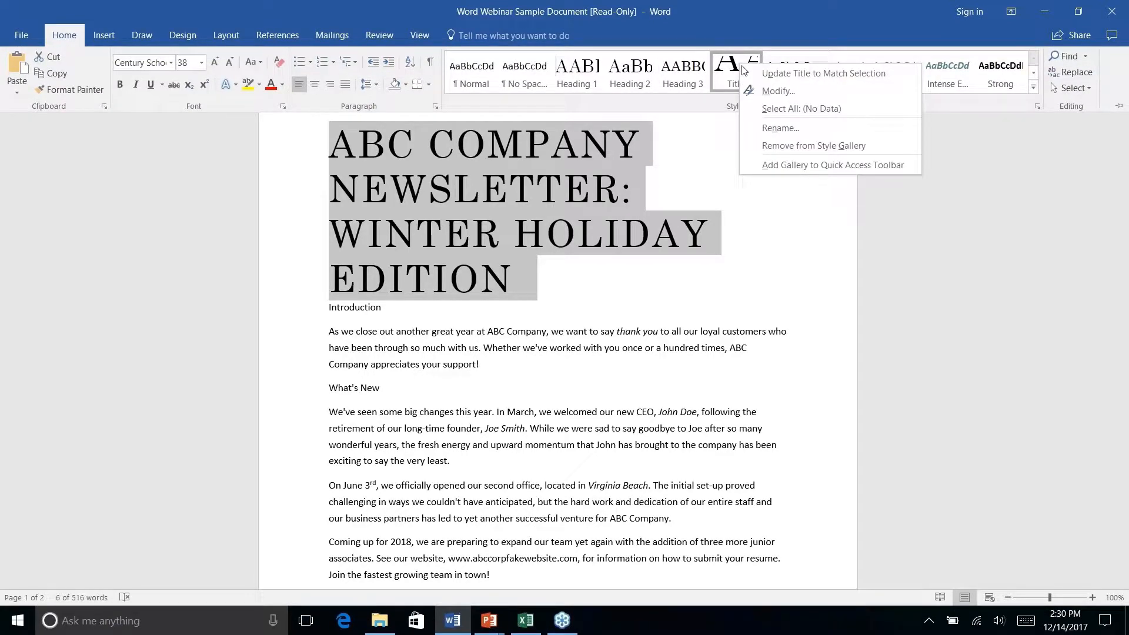
{"action": "left_click", "coordinate": [772, 93]}
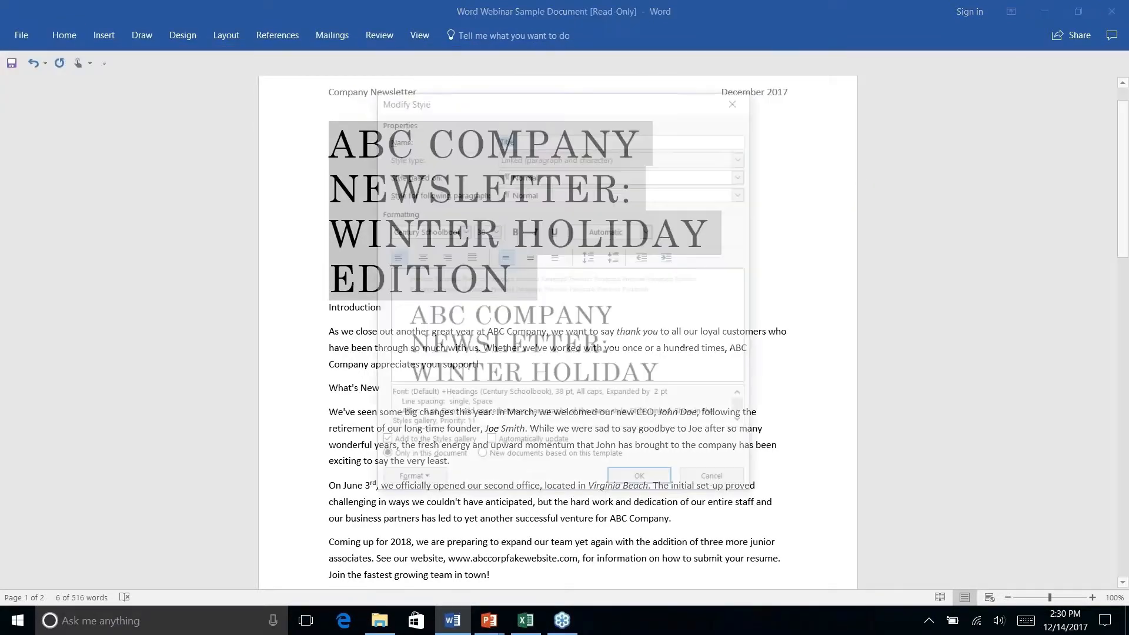
{"action": "left_click", "coordinate": [494, 230]}
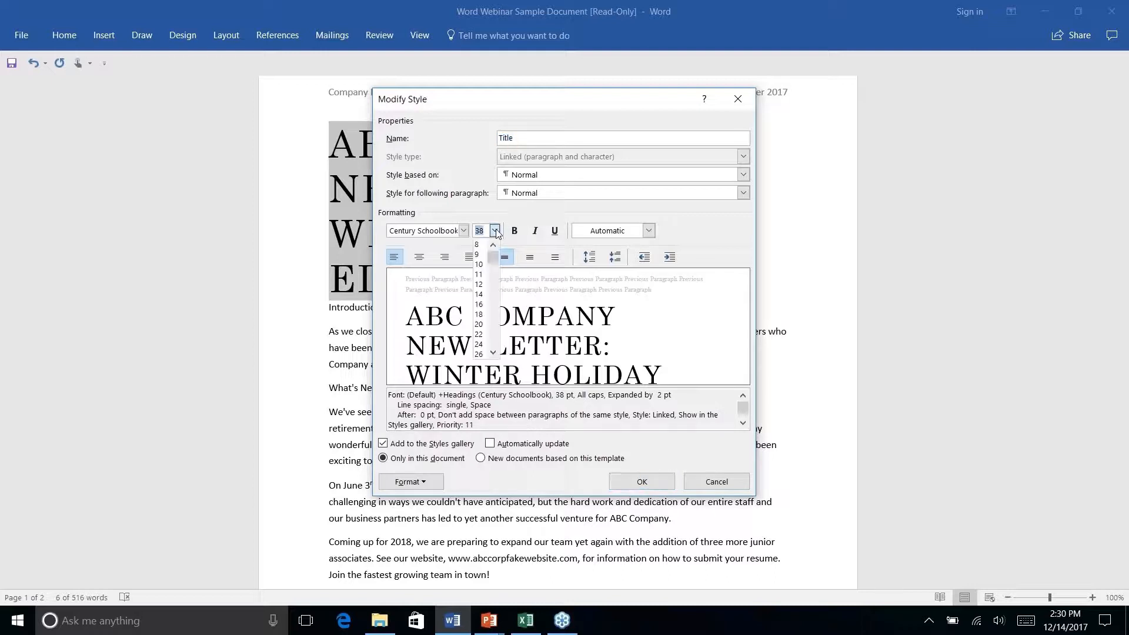
{"action": "left_click", "coordinate": [479, 304]}
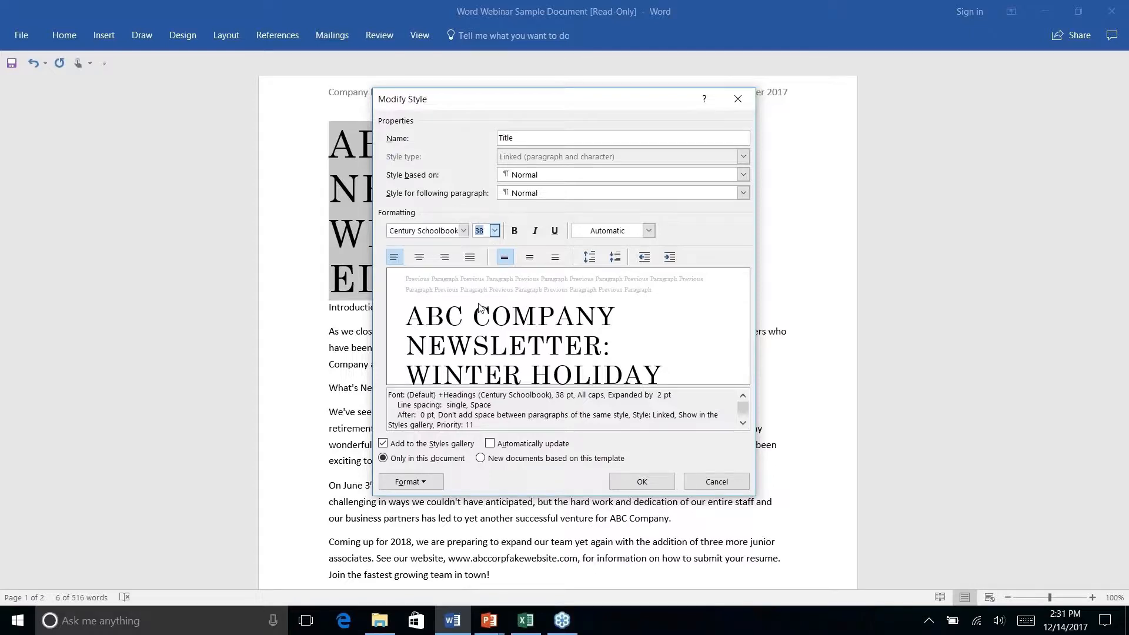
{"action": "left_click", "coordinate": [494, 231]}
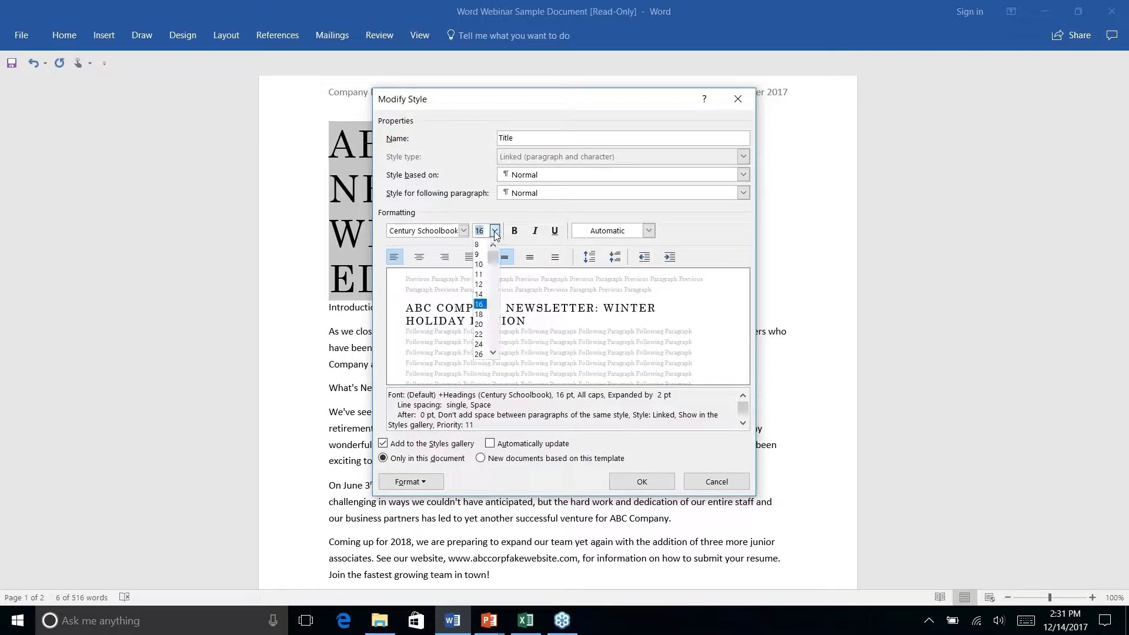
{"action": "left_click", "coordinate": [479, 314]}
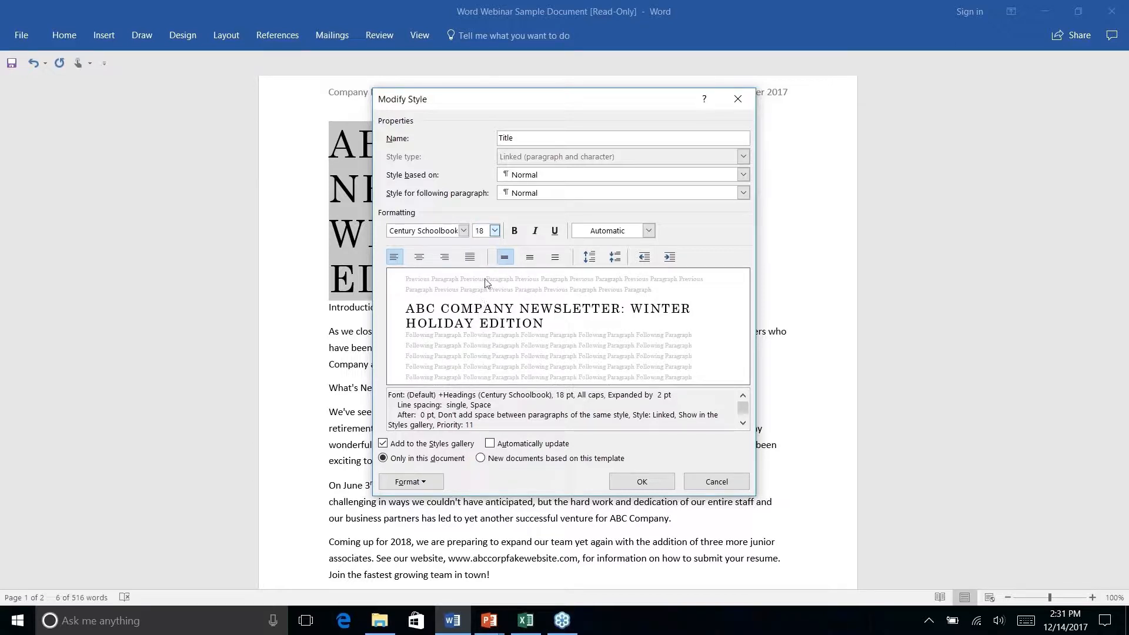
{"action": "left_click", "coordinate": [494, 231]}
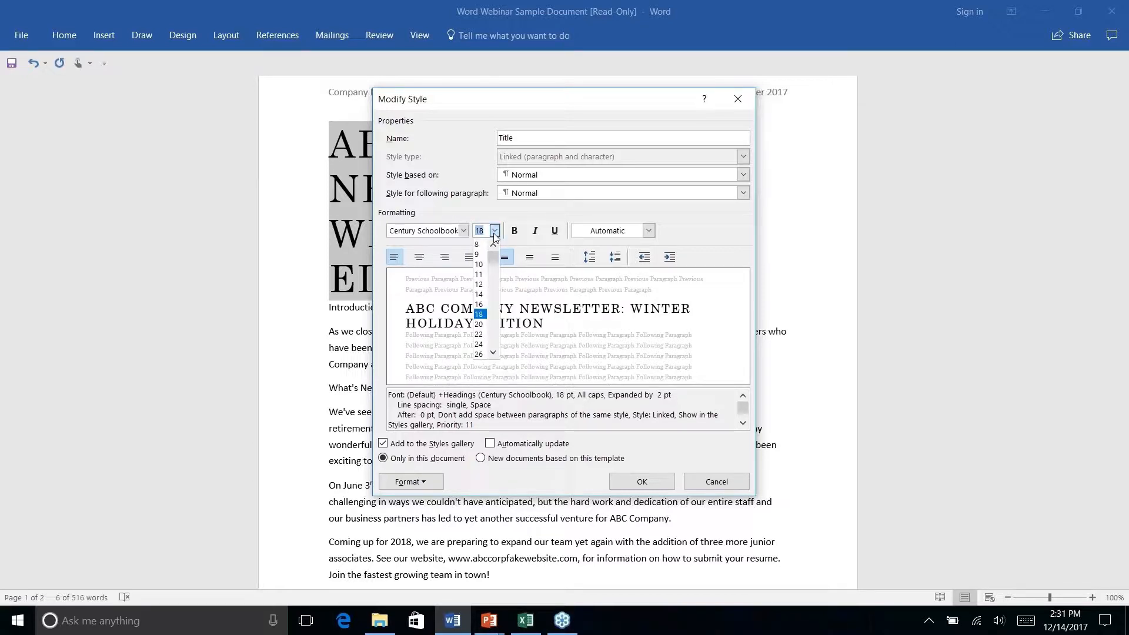
{"action": "left_click", "coordinate": [481, 327]}
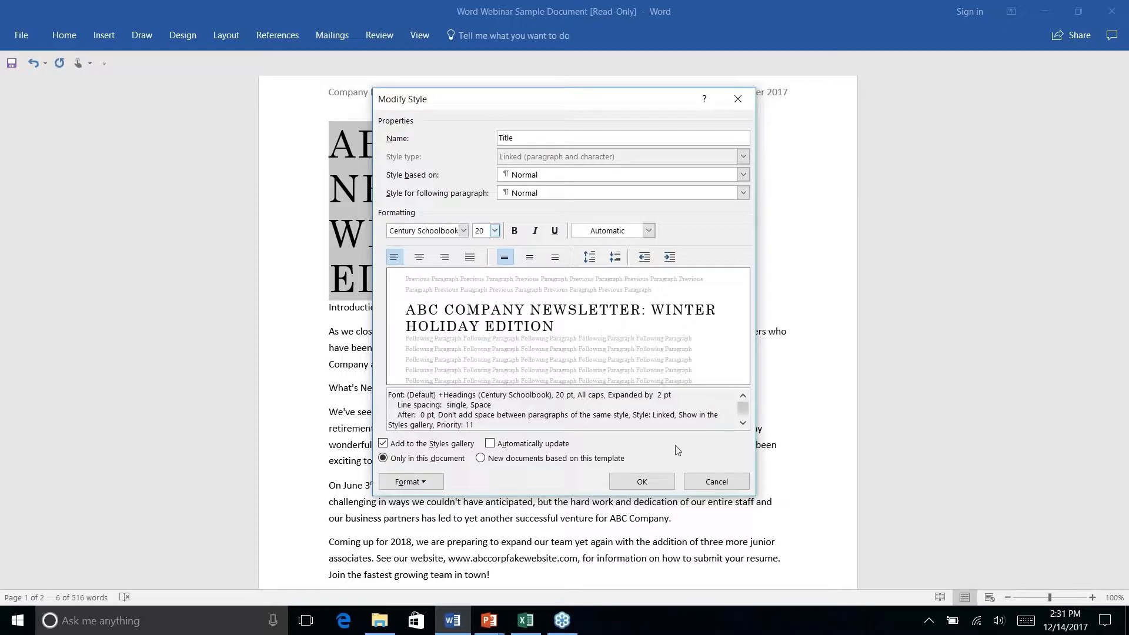
{"action": "left_click", "coordinate": [642, 482]}
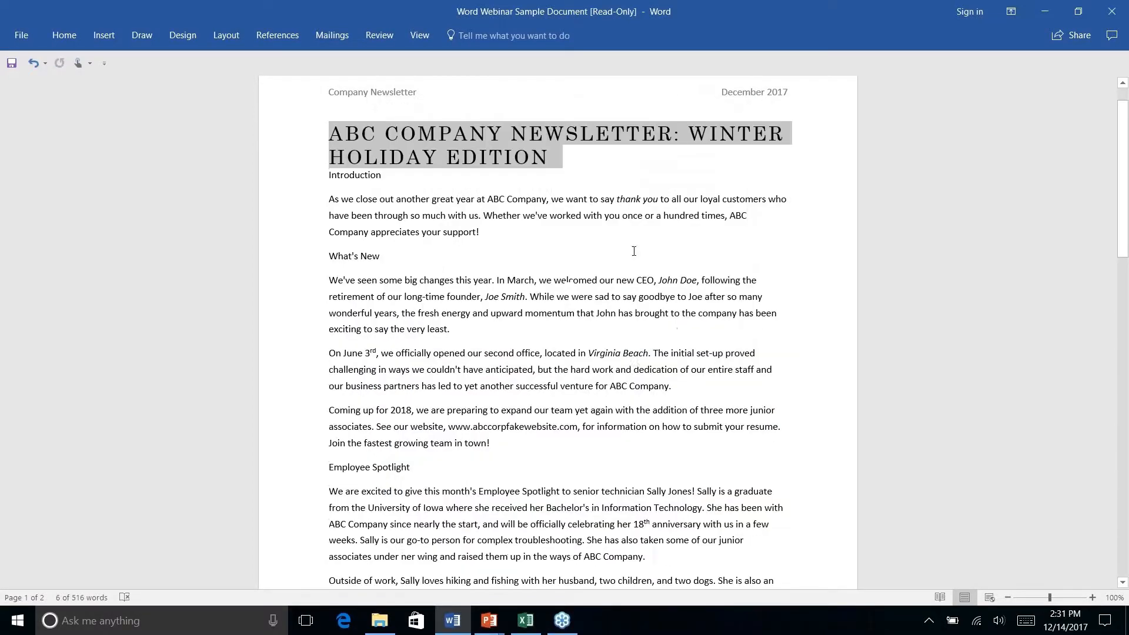
{"action": "left_click", "coordinate": [694, 134]}
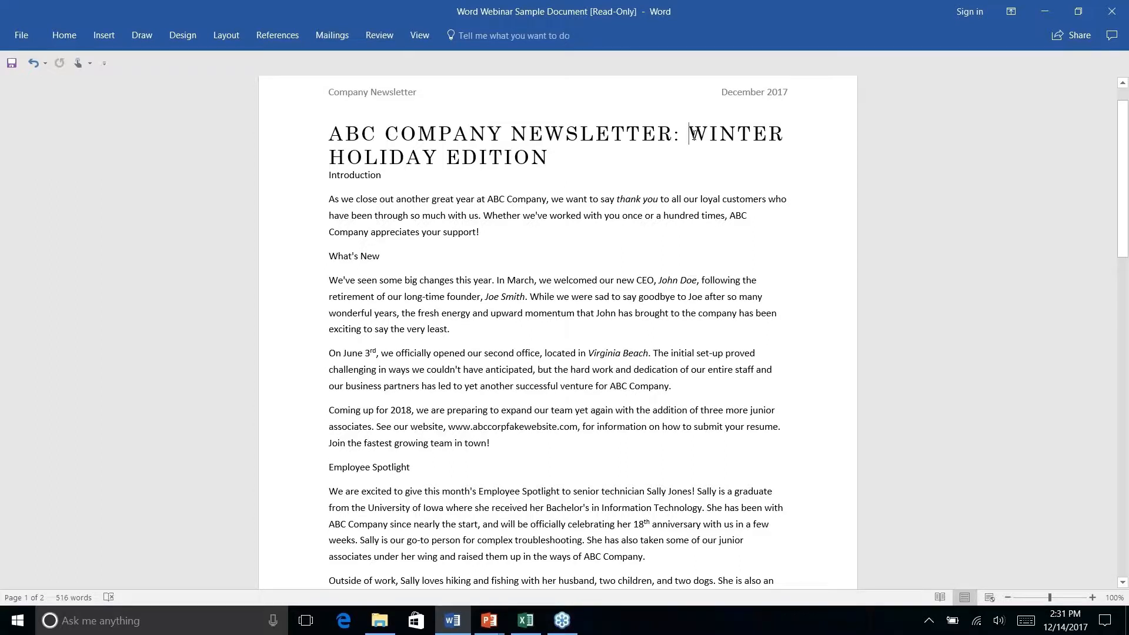
{"action": "key", "text": "Return"}
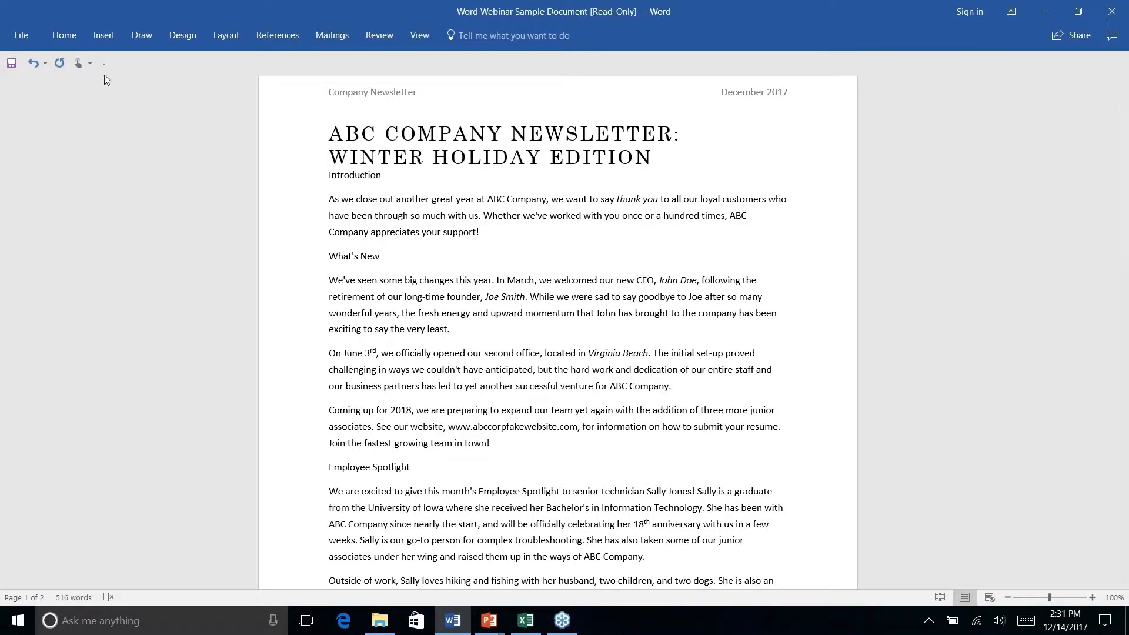
Step: Apply the Heading 1 style to the "Introduction" line below the newsletter title
{"action": "double_click", "coordinate": [336, 174]}
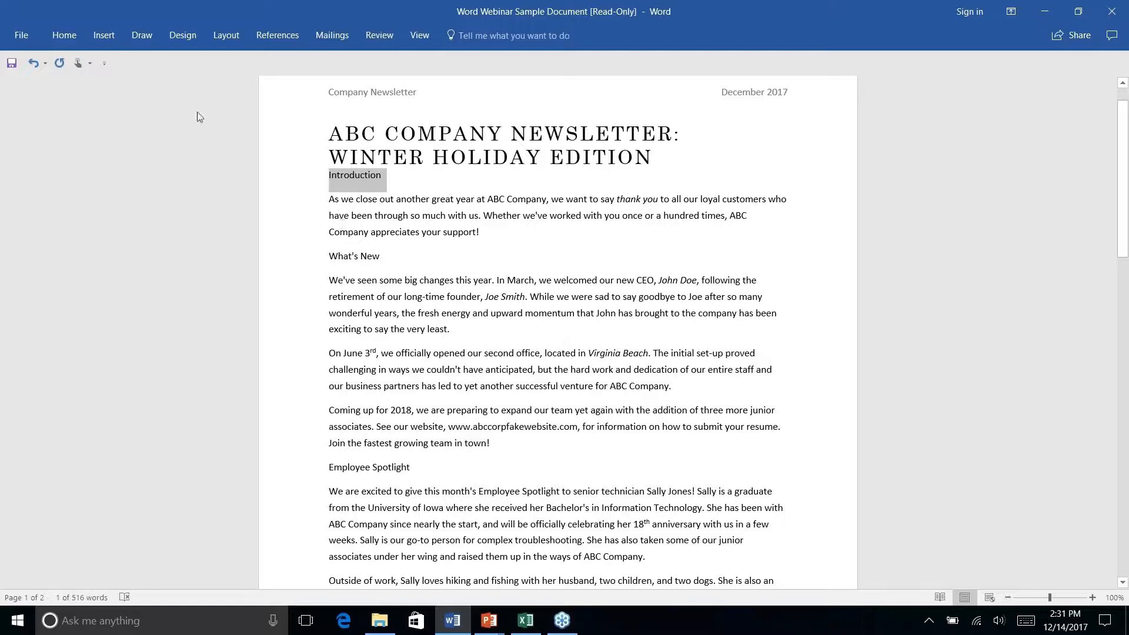
{"action": "left_click", "coordinate": [66, 35]}
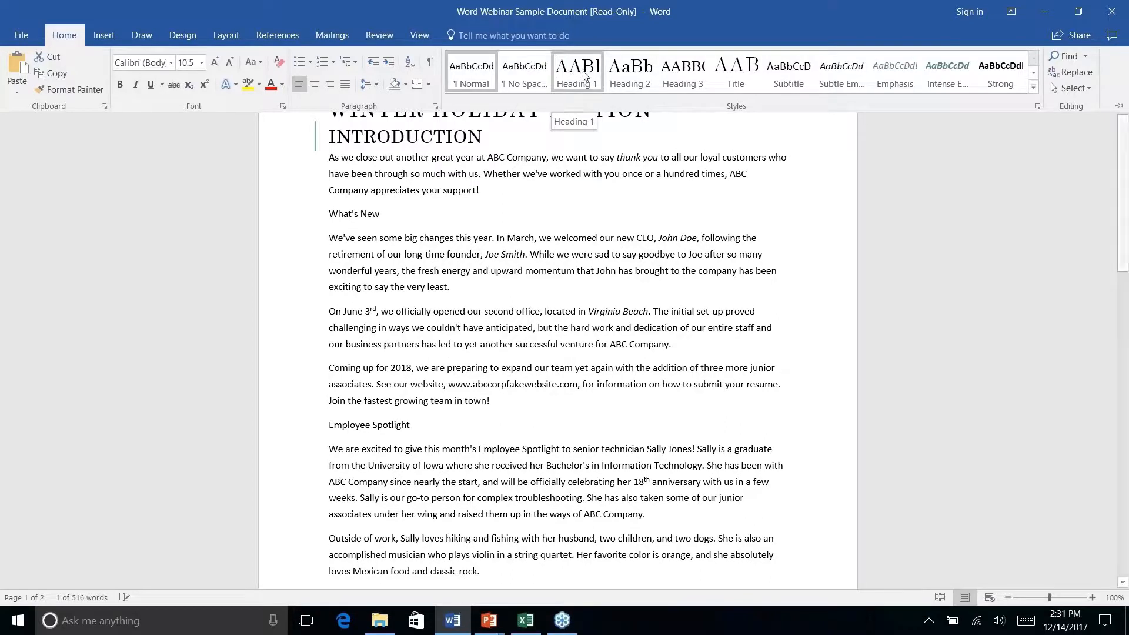
{"action": "left_click", "coordinate": [583, 73]}
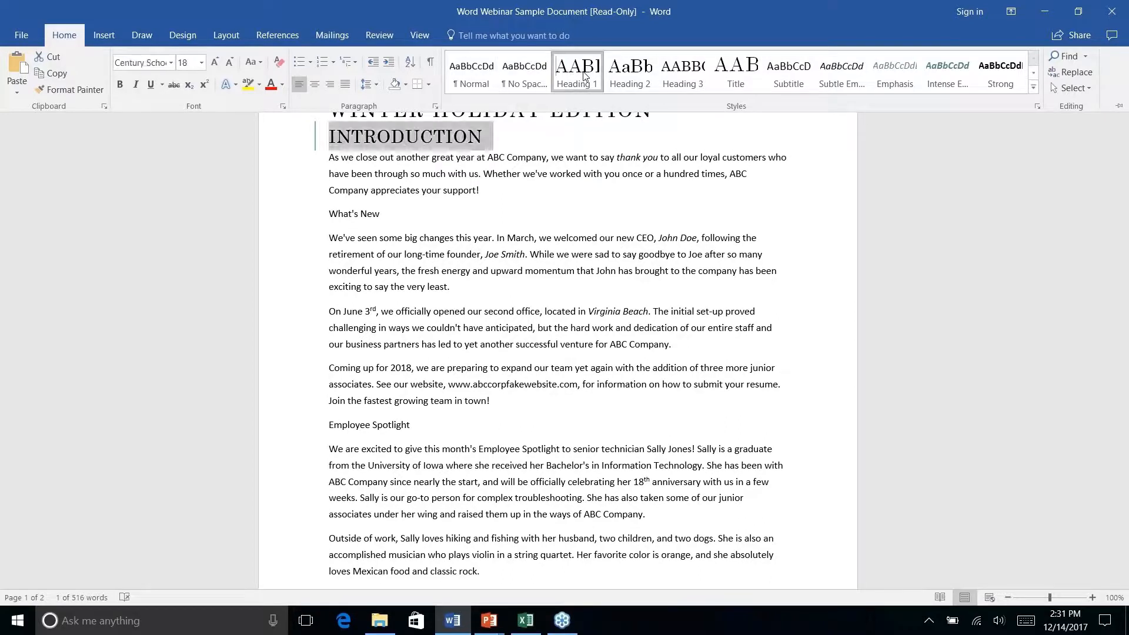
Step: Apply the Heading 2 style to the whole "What's New" line
{"action": "left_click", "coordinate": [351, 218]}
{"action": "double_click", "coordinate": [362, 214]}
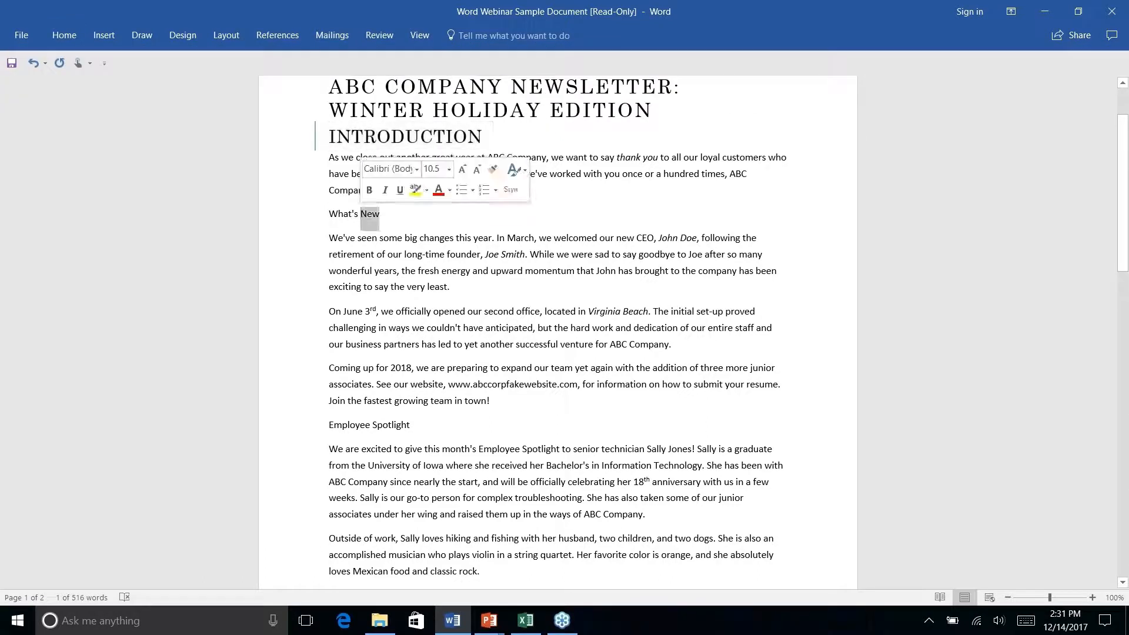
{"action": "left_click", "coordinate": [381, 217]}
{"action": "left_click", "coordinate": [310, 213]}
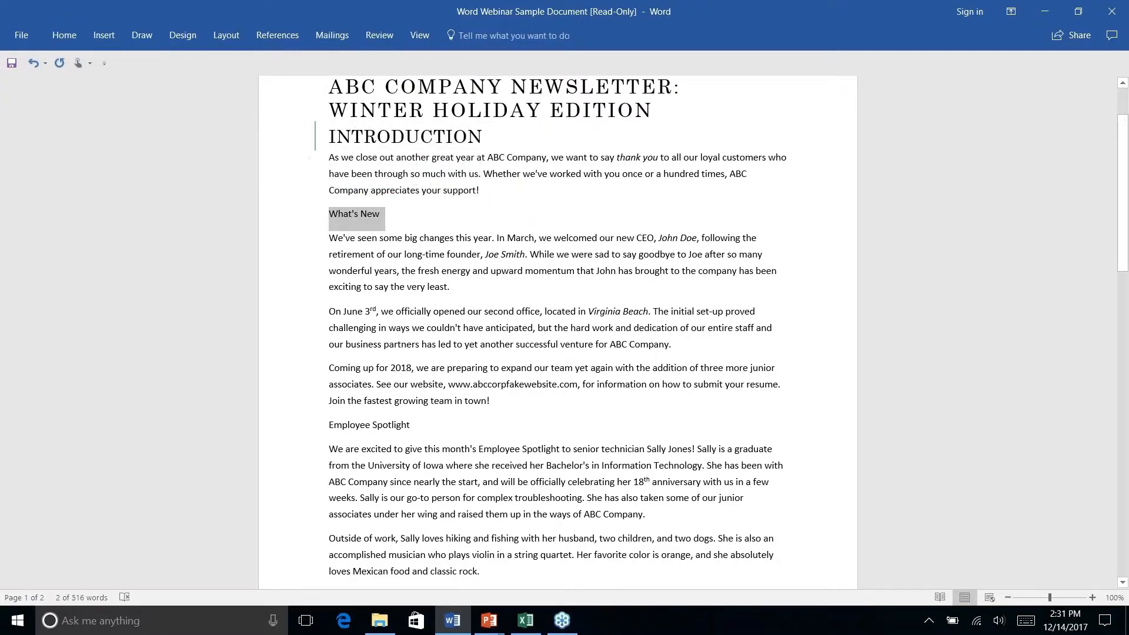
{"action": "left_click", "coordinate": [64, 35]}
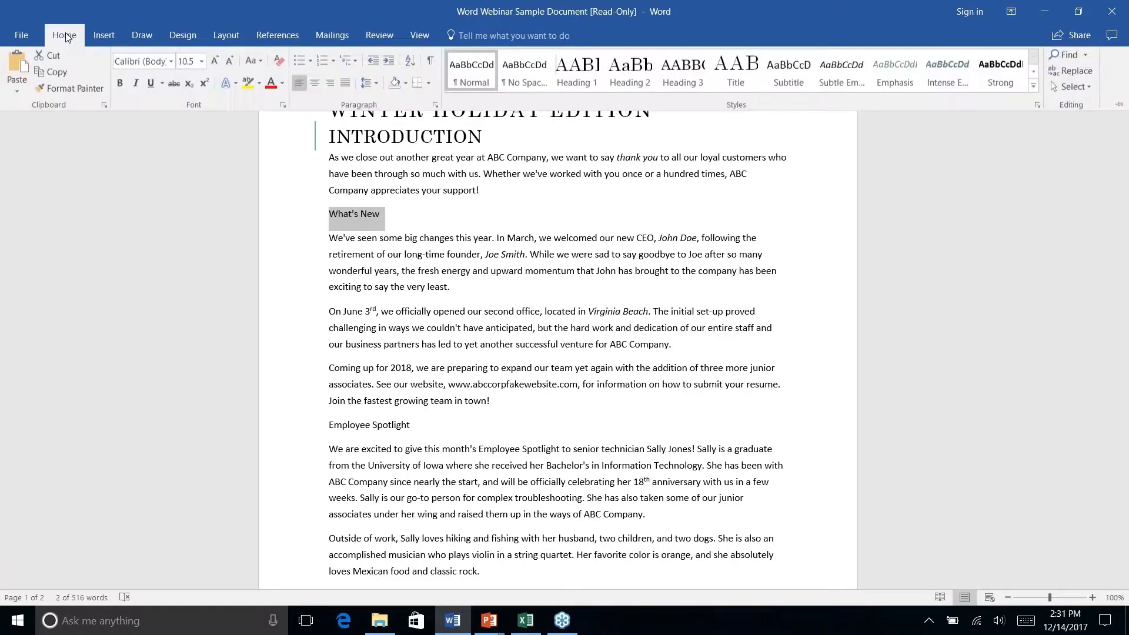
{"action": "left_click", "coordinate": [630, 72]}
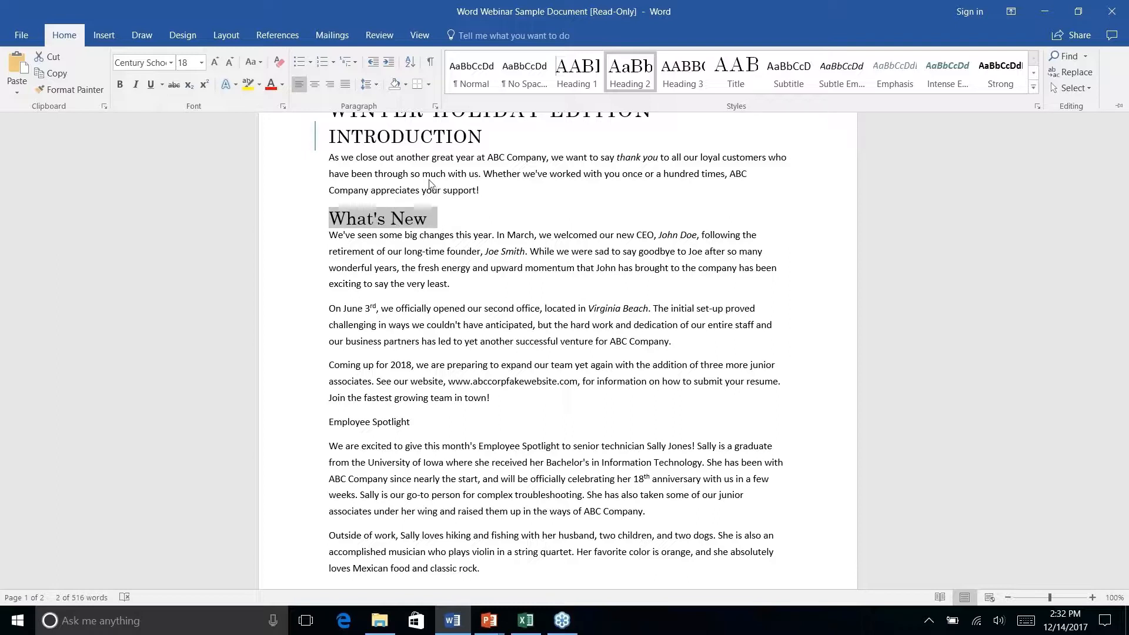
{"action": "key", "text": "ctrl+F1"}
Step: Apply the Heading 1 style to the "Employee Spotlight" line
{"action": "left_click", "coordinate": [371, 422]}
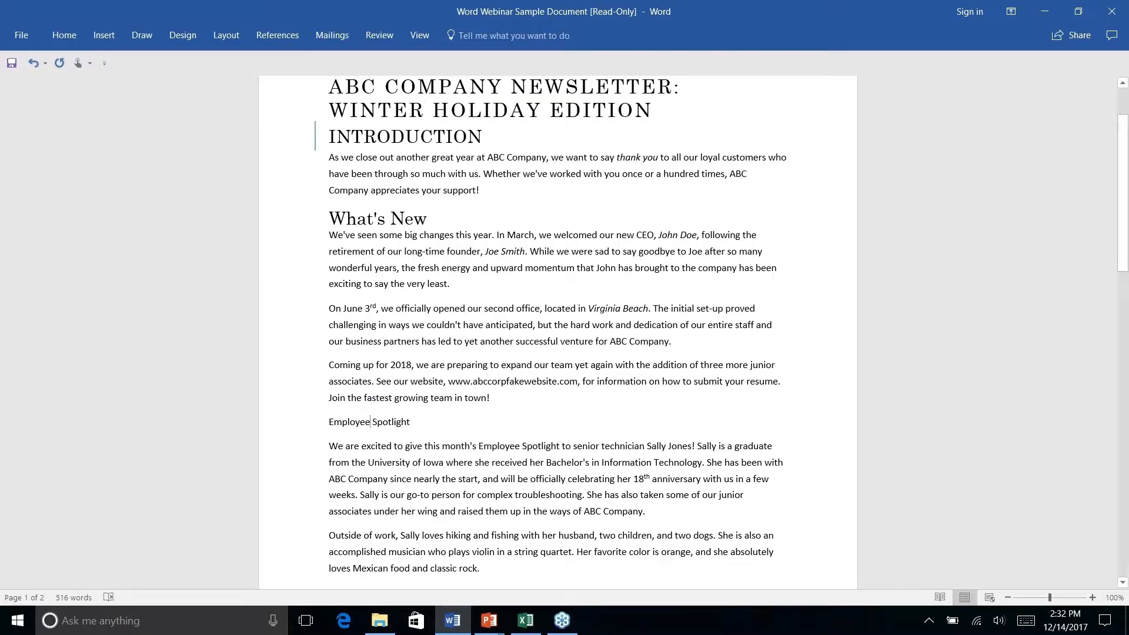
{"action": "triple_click", "coordinate": [368, 421]}
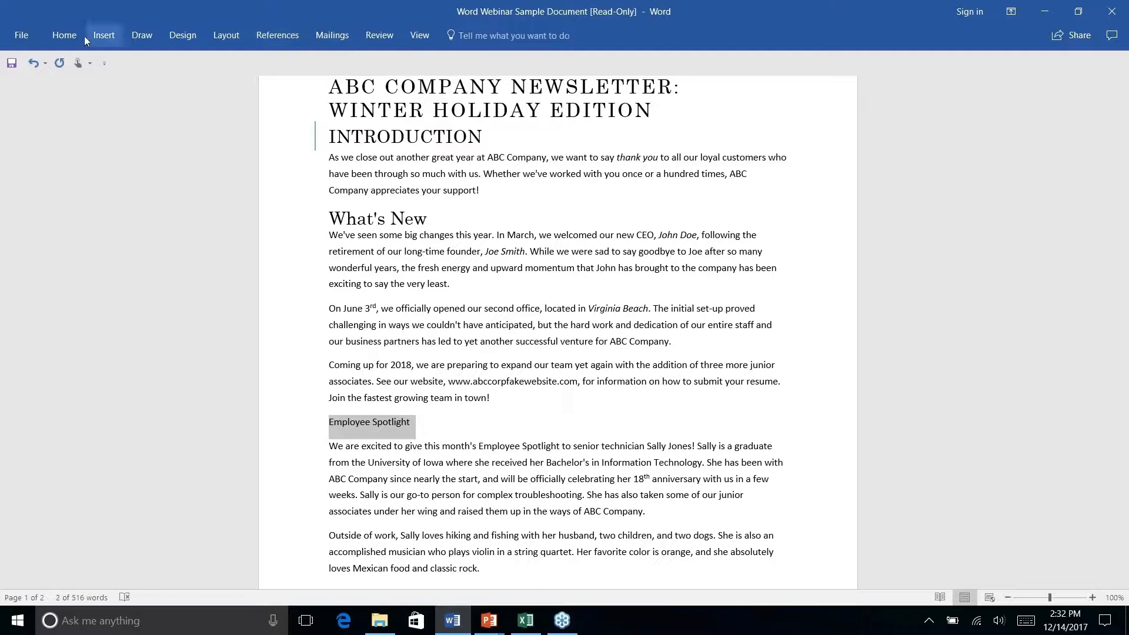
{"action": "left_click", "coordinate": [81, 35]}
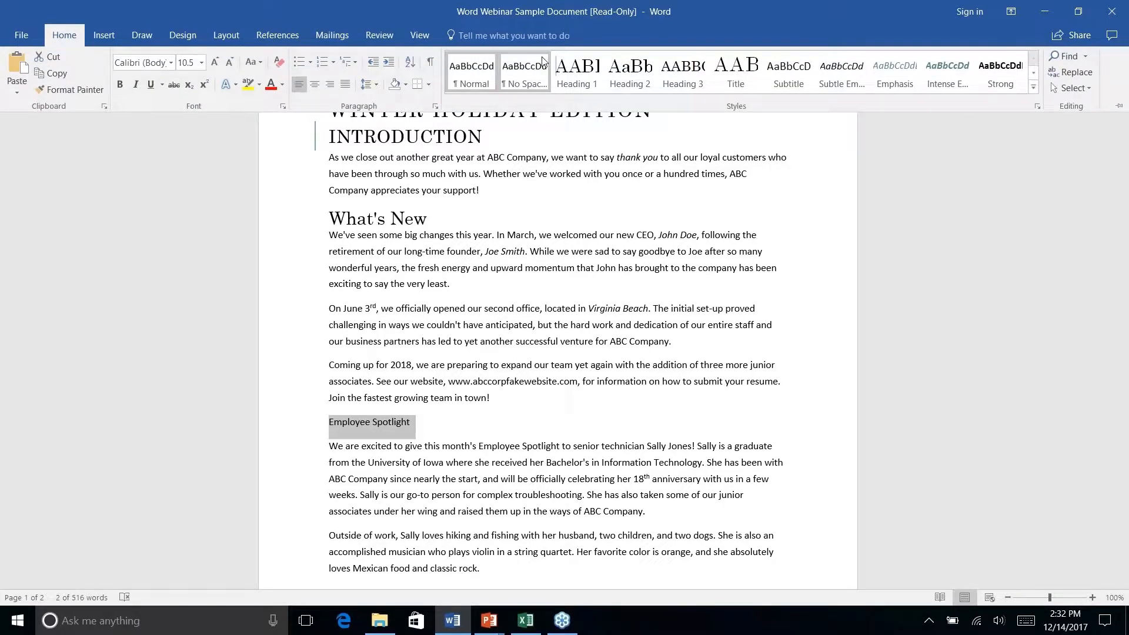
{"action": "left_click", "coordinate": [569, 71]}
{"action": "key", "text": "ctrl+F1"}
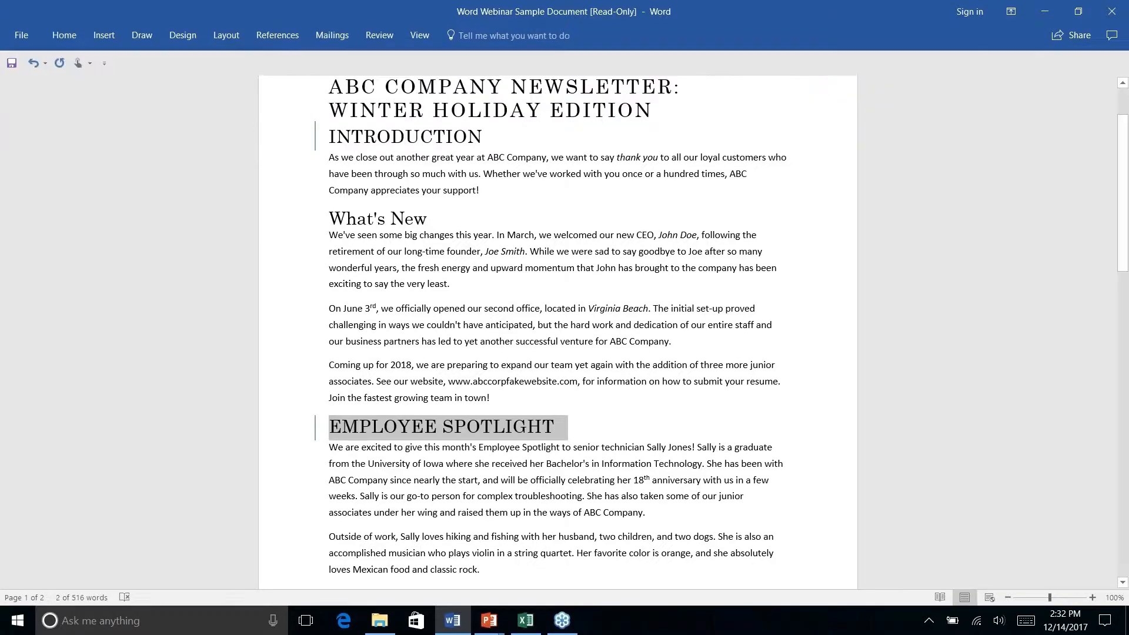
Step: Apply the Heading 1 style to the "History Lesson" line near the end of page 1
{"action": "scroll", "coordinate": [347, 356], "scroll_direction": "down", "scroll_amount": 3}
{"action": "triple_click", "coordinate": [347, 359]}
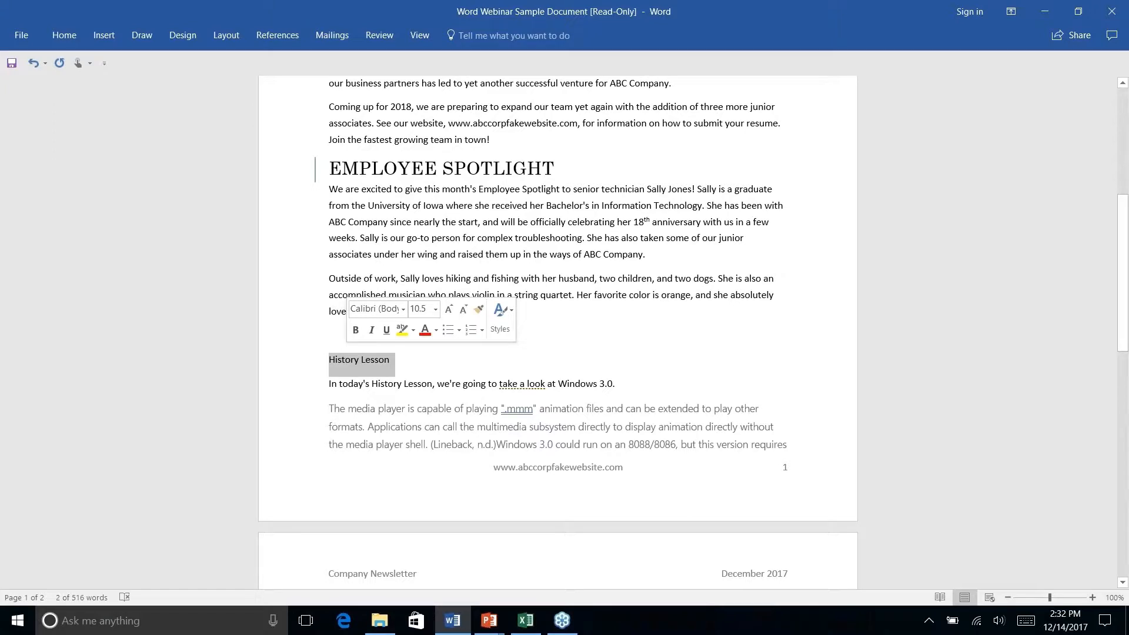
{"action": "left_click", "coordinate": [64, 35]}
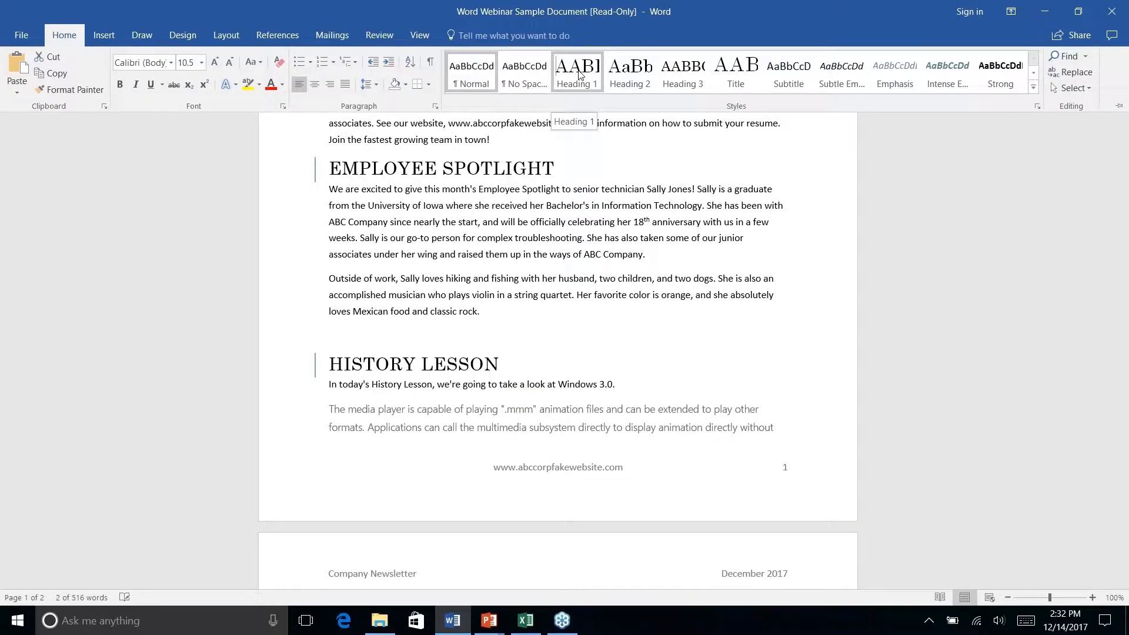
{"action": "left_click", "coordinate": [579, 71]}
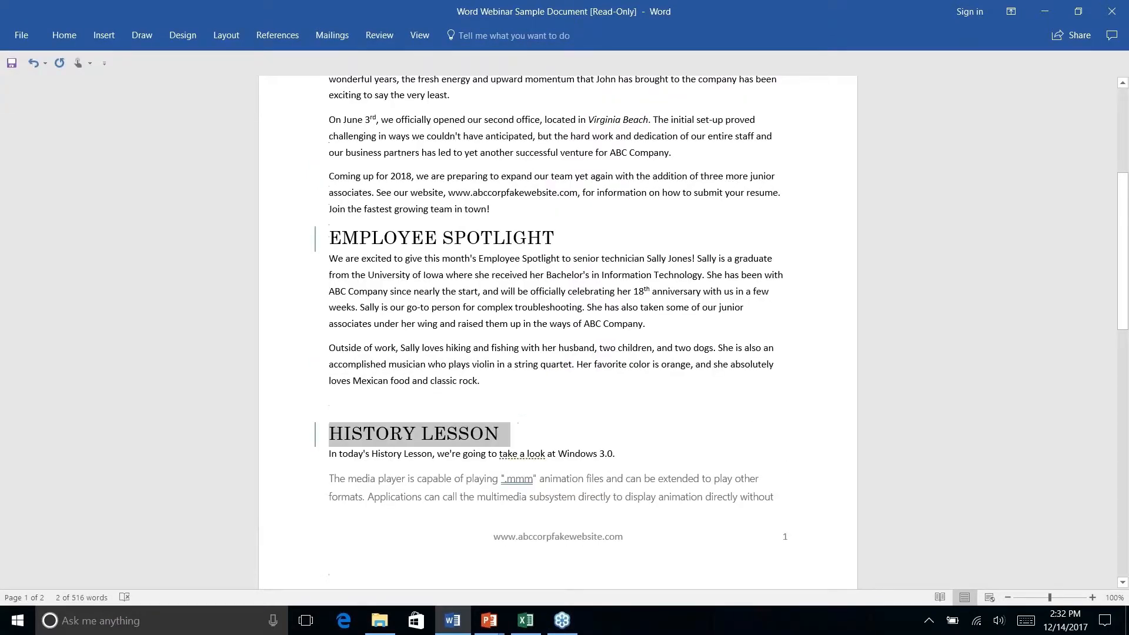
Step: Delete the References heading and its bibliography entries from page 2
{"action": "scroll", "coordinate": [374, 331], "scroll_direction": "down", "scroll_amount": 10}
{"action": "scroll", "coordinate": [373, 331], "scroll_direction": "up", "scroll_amount": 2}
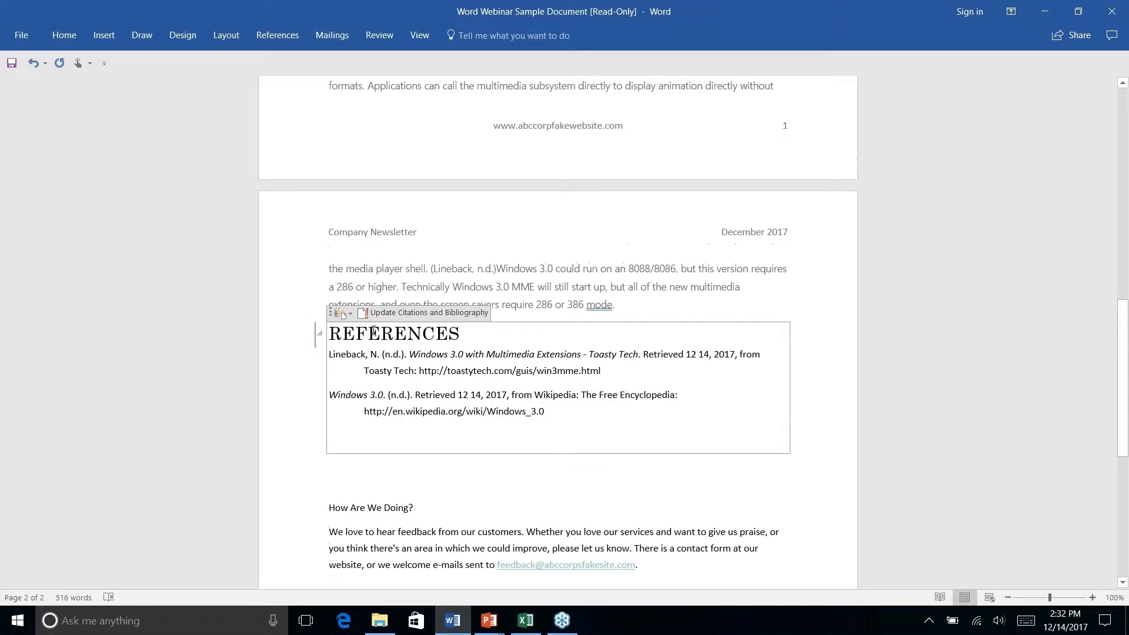
{"action": "left_click", "coordinate": [52, 28]}
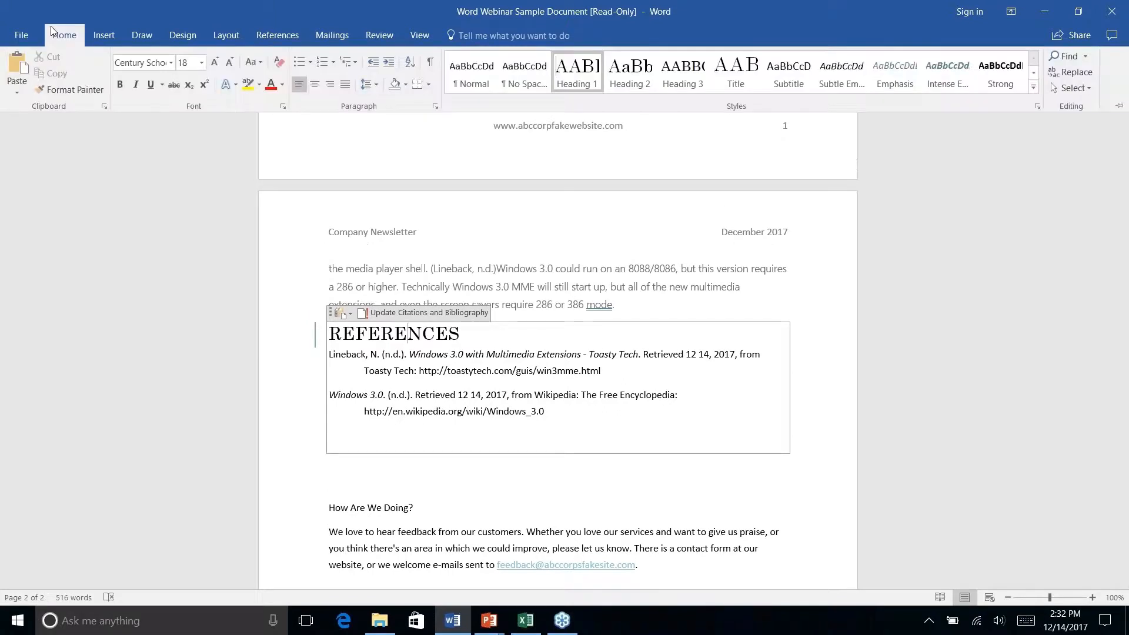
{"action": "left_click", "coordinate": [426, 373]}
{"action": "right_click", "coordinate": [569, 395]}
{"action": "left_click", "coordinate": [488, 501]}
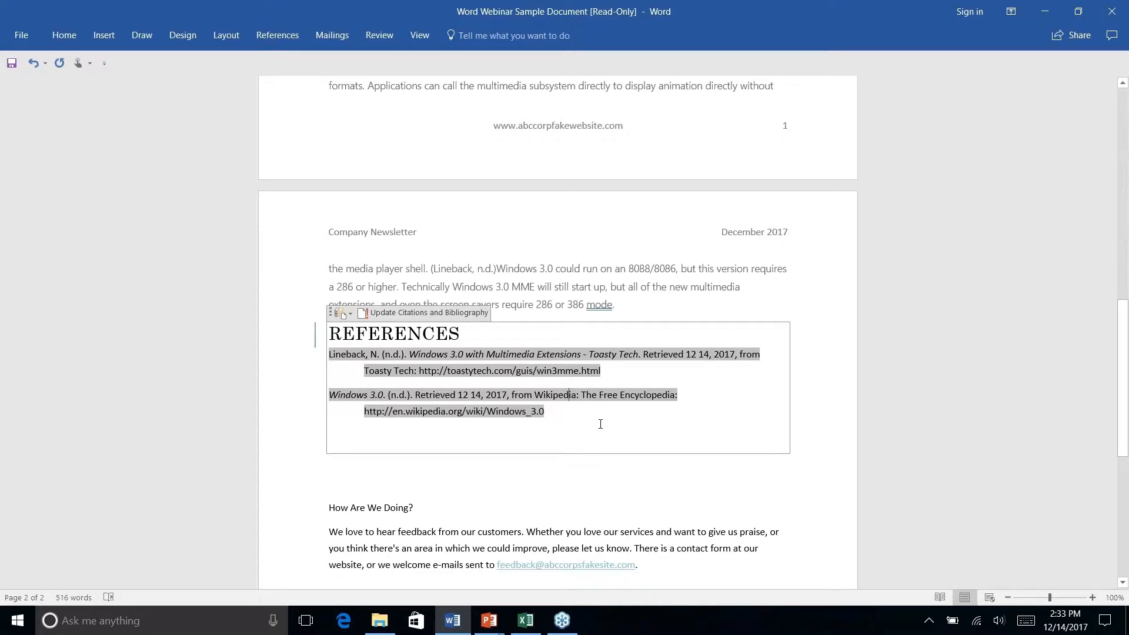
{"action": "key", "text": "Delete"}
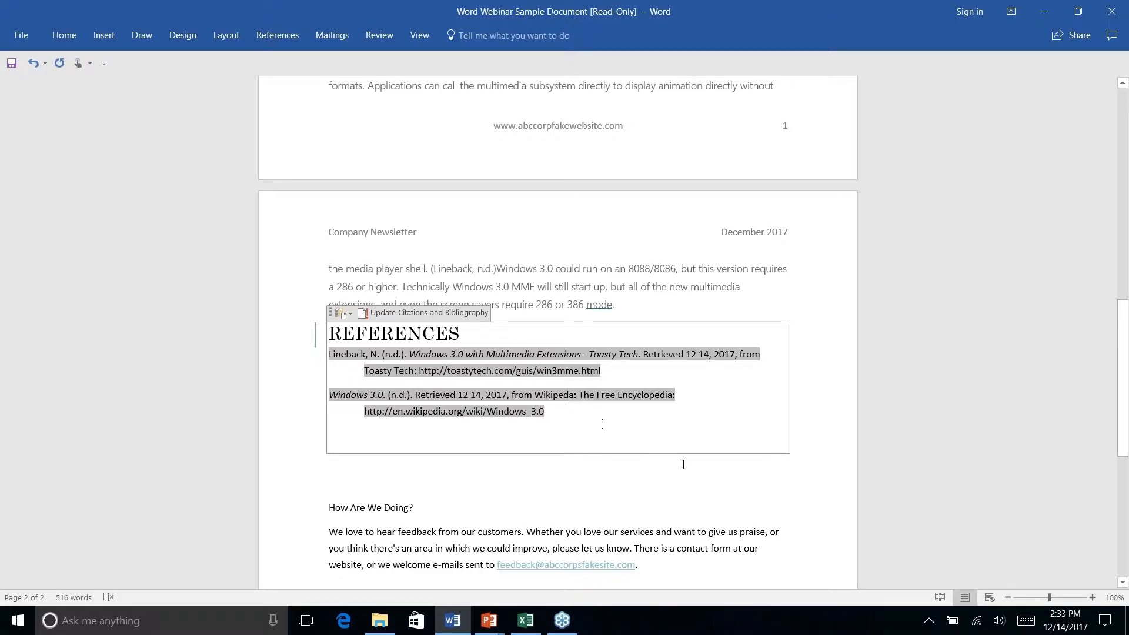
{"action": "right_click", "coordinate": [683, 464]}
{"action": "key", "text": "Escape"}
{"action": "key", "text": "BackSpace"}
{"action": "key", "text": "BackSpace"}
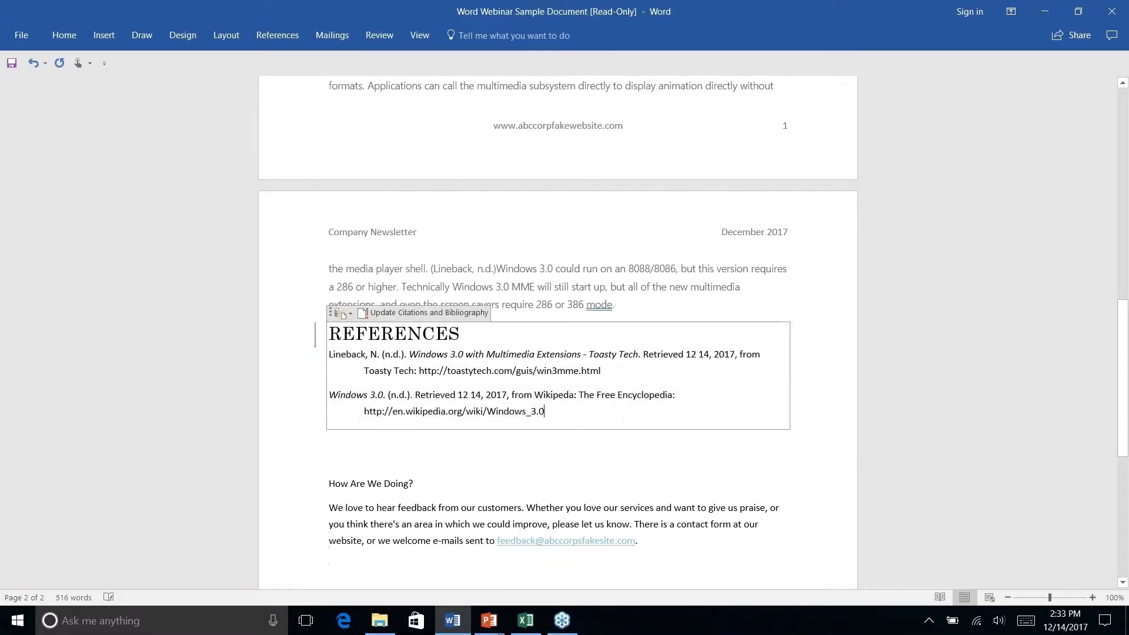
{"action": "left_click_drag", "start_coordinate": [374, 351], "coordinate": [310, 330]}
{"action": "key", "text": "Delete"}
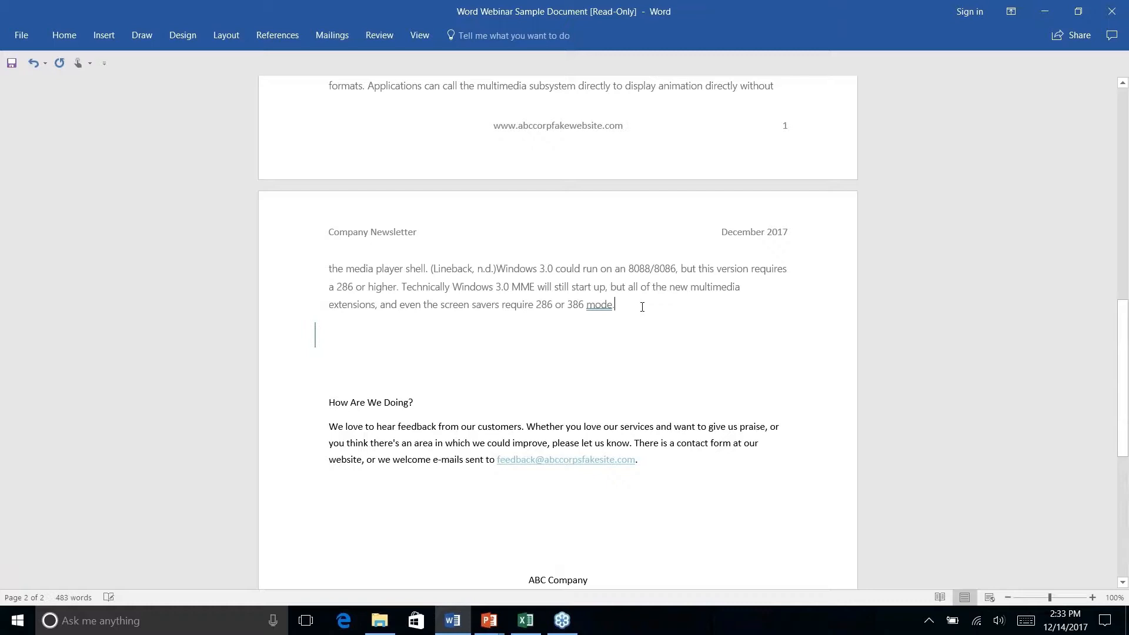
Step: Remove the extra empty line left between the History Lesson text and "How Are We Doing?"
{"action": "key", "text": "Delete"}
{"action": "key", "text": "Down"}
{"action": "key", "text": "Down"}
{"action": "key", "text": "Down"}
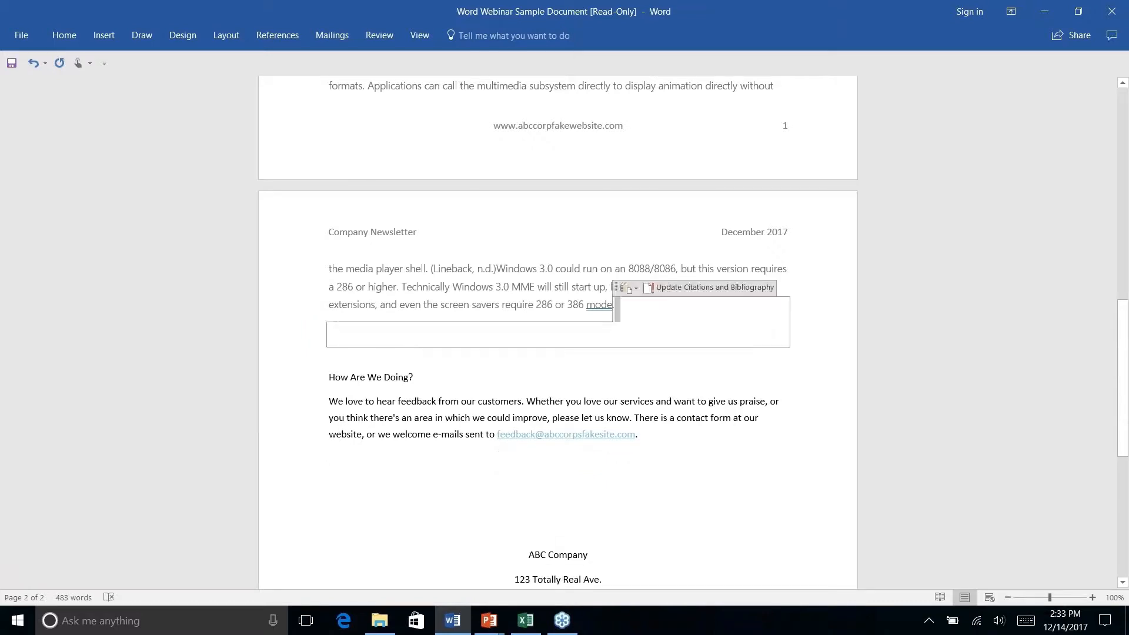
{"action": "left_click", "coordinate": [330, 330]}
{"action": "right_click", "coordinate": [471, 358]}
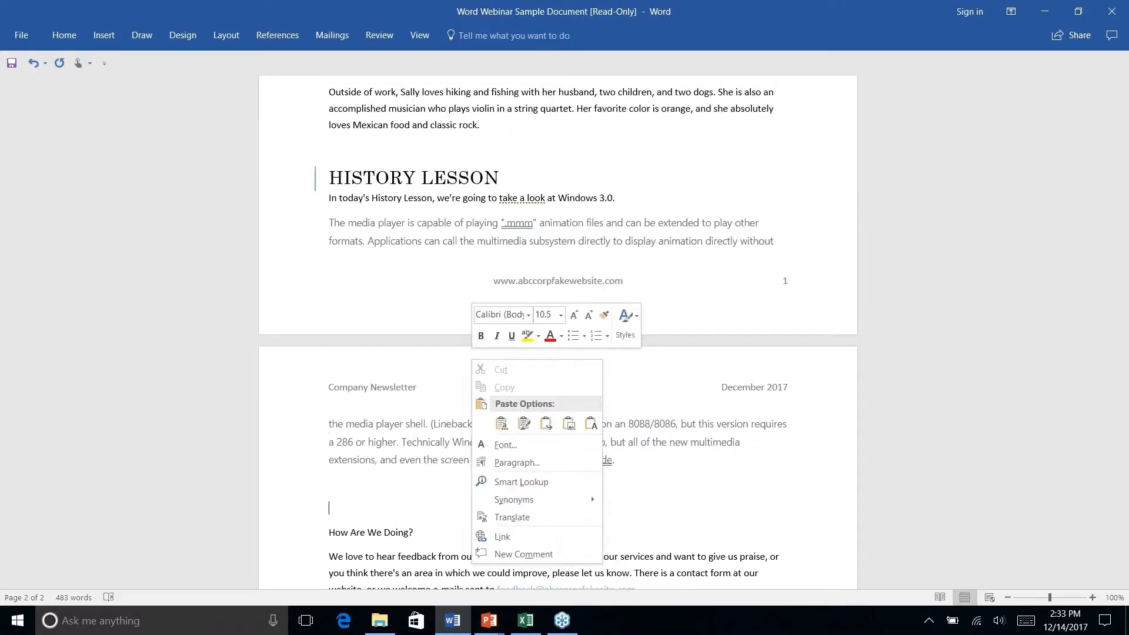
{"action": "left_click", "coordinate": [401, 320]}
Step: Go to the "How Are We Doing?" line on page 2 and place the cursor in it
{"action": "scroll", "coordinate": [406, 294], "scroll_direction": "up", "scroll_amount": 3}
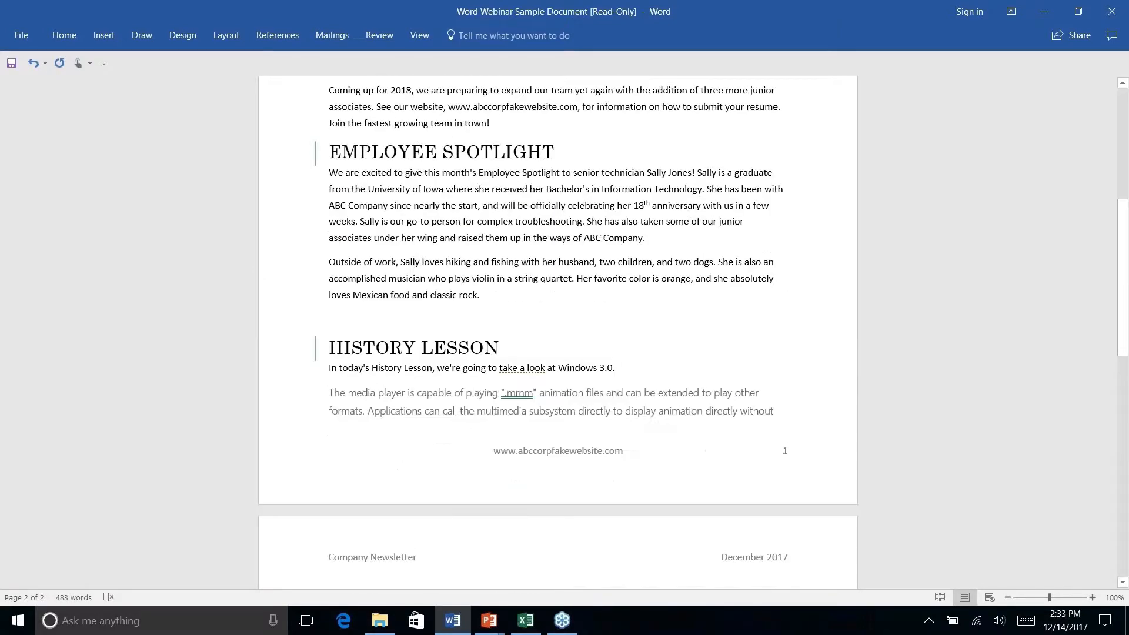
{"action": "scroll", "coordinate": [408, 275], "scroll_direction": "down", "scroll_amount": 10}
{"action": "scroll", "coordinate": [408, 275], "scroll_direction": "up", "scroll_amount": 6}
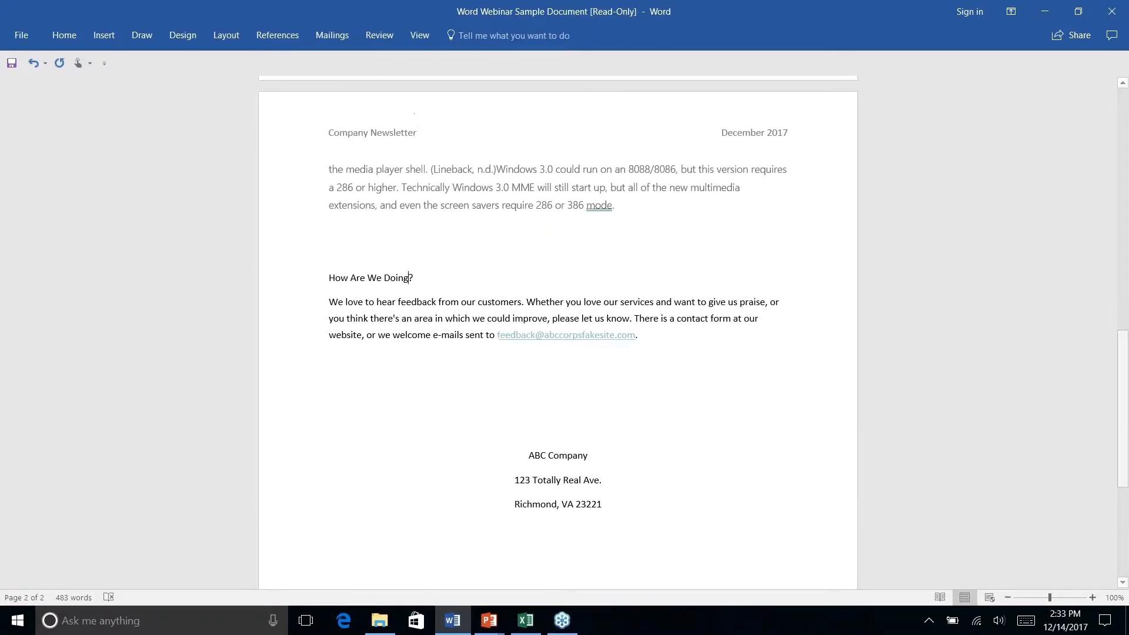
Step: Apply the Heading 1 style to the "How Are We Doing?" line on page 2
{"action": "right_click", "coordinate": [409, 277]}
{"action": "left_click", "coordinate": [377, 279]}
{"action": "triple_click", "coordinate": [376, 279]}
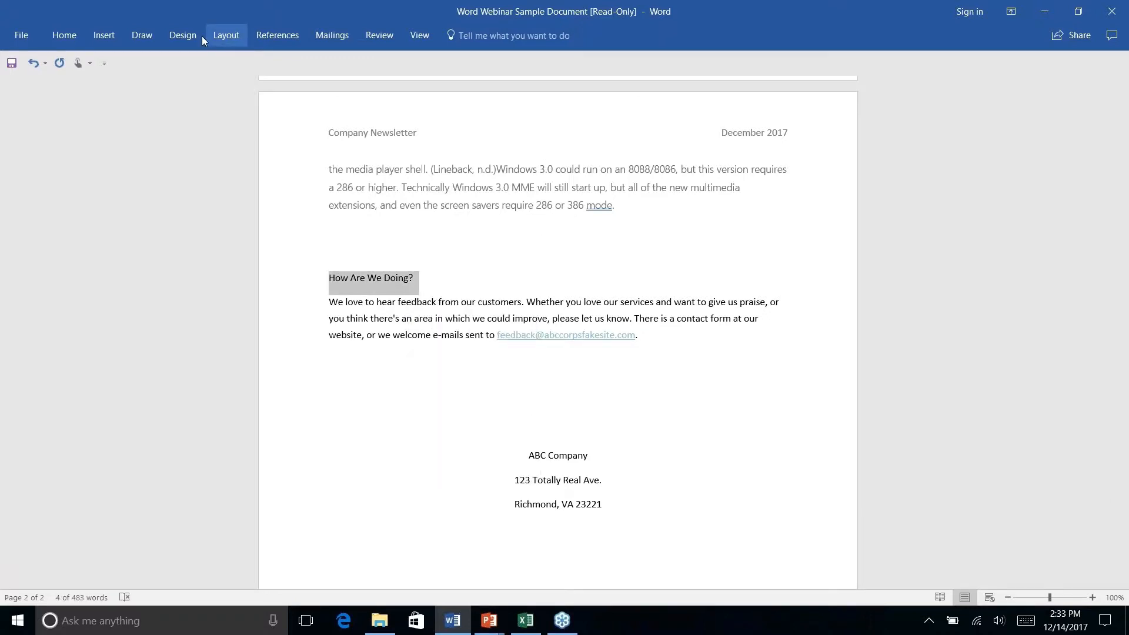
{"action": "left_click", "coordinate": [64, 37]}
{"action": "left_click", "coordinate": [577, 67]}
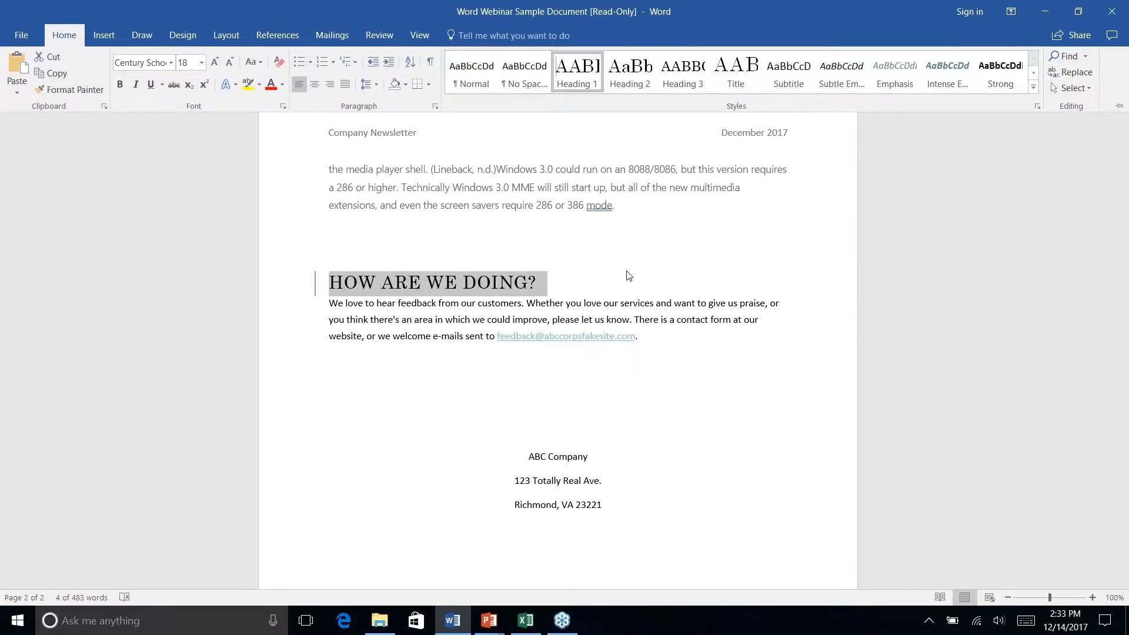
Step: Add a blank line below the title "ABC Company Newsletter: Winter Holiday Edition" on page 1
{"action": "scroll", "coordinate": [627, 274], "scroll_direction": "down", "scroll_amount": 6}
{"action": "scroll", "coordinate": [452, 278], "scroll_direction": "up", "scroll_amount": 12}
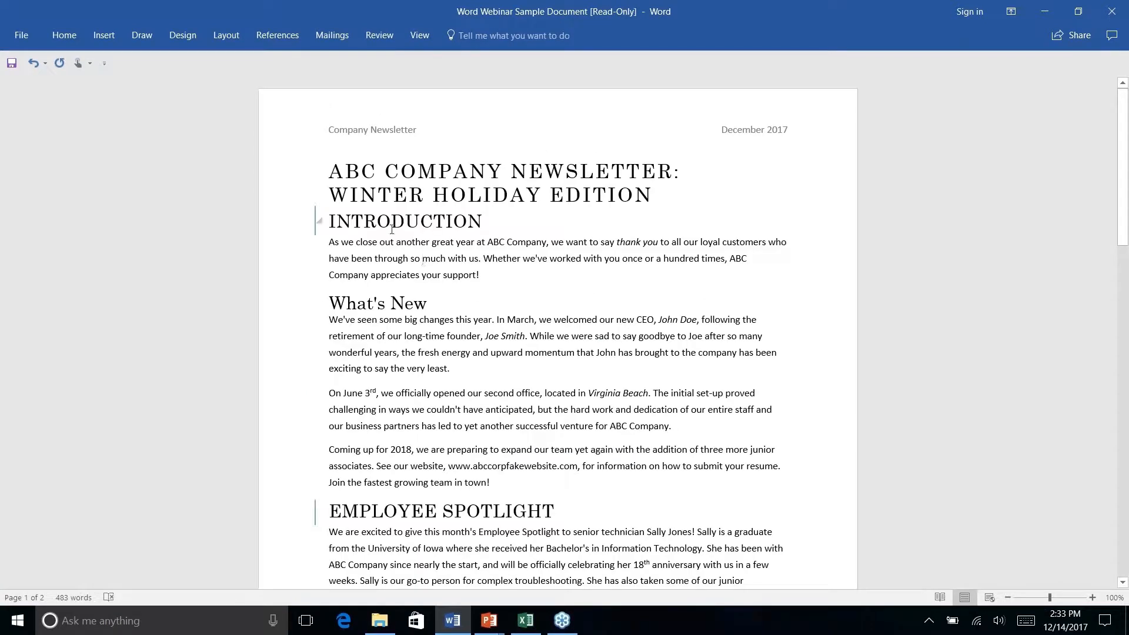
{"action": "left_click", "coordinate": [676, 196]}
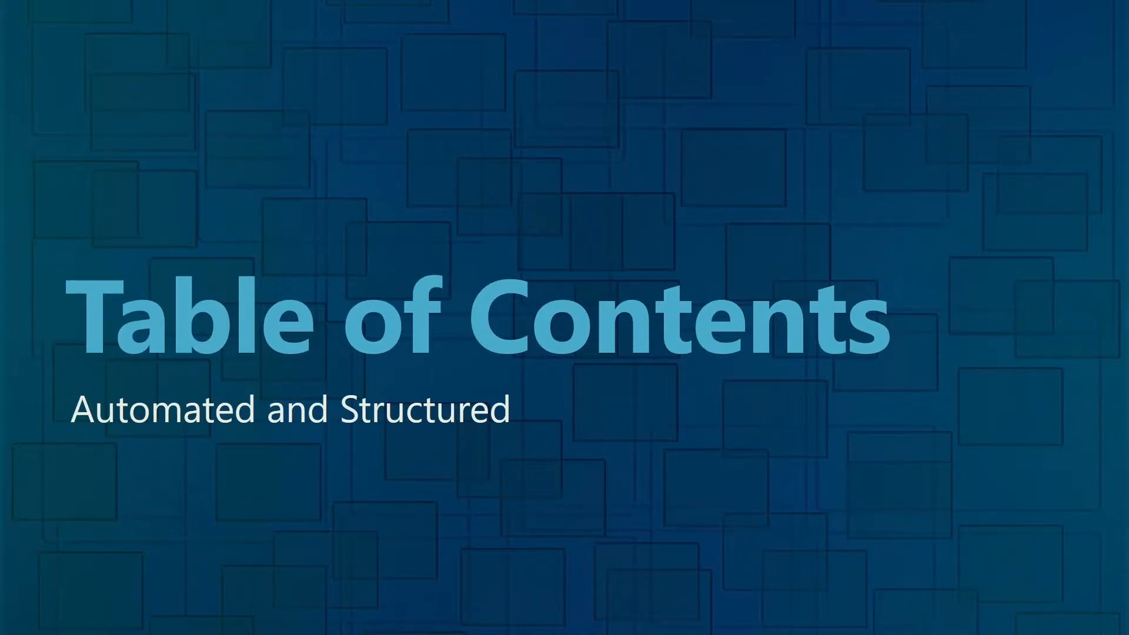
{"action": "key", "text": "alt+Tab"}
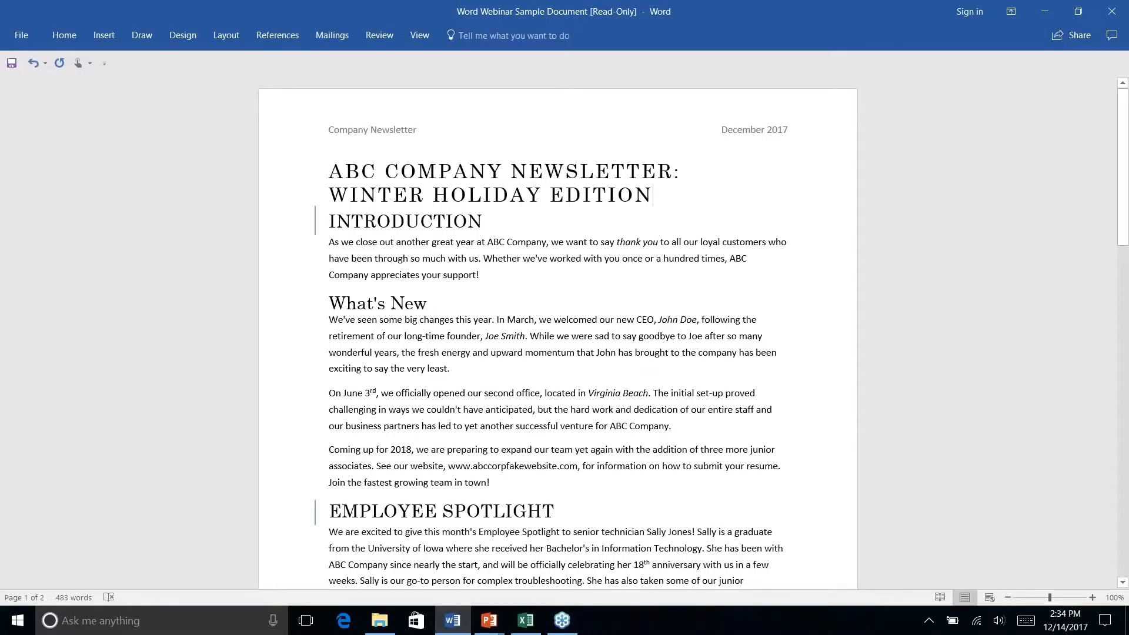
{"action": "key", "text": "Return"}
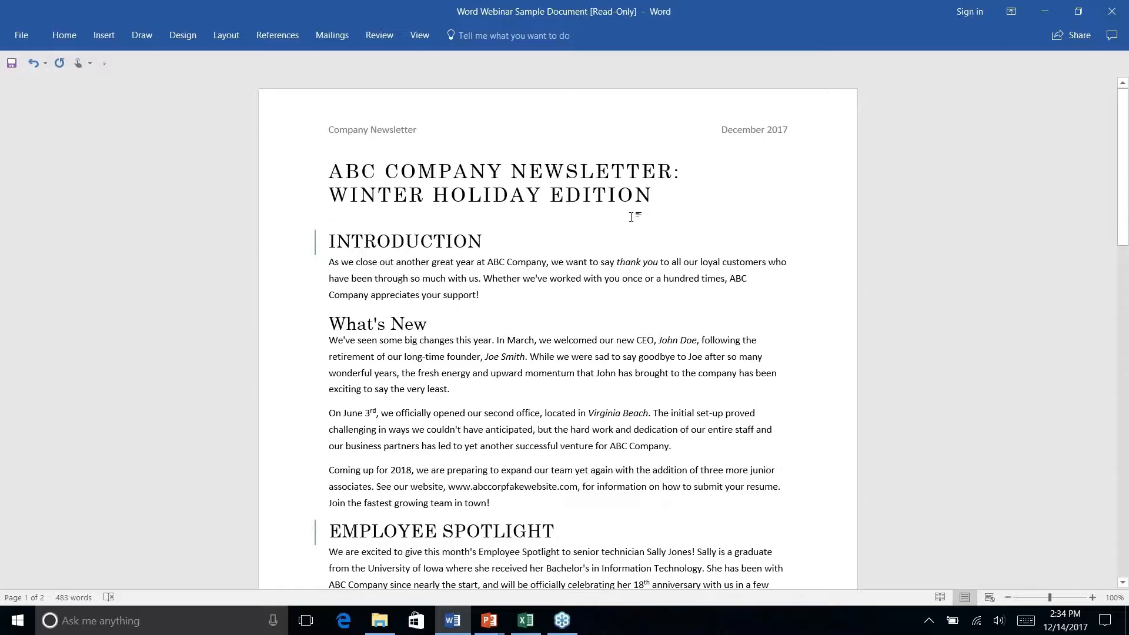
Step: Insert an Automatic Table 1 table of contents on the blank line between the title and the Introduction heading
{"action": "left_click", "coordinate": [482, 210]}
{"action": "left_click", "coordinate": [273, 35]}
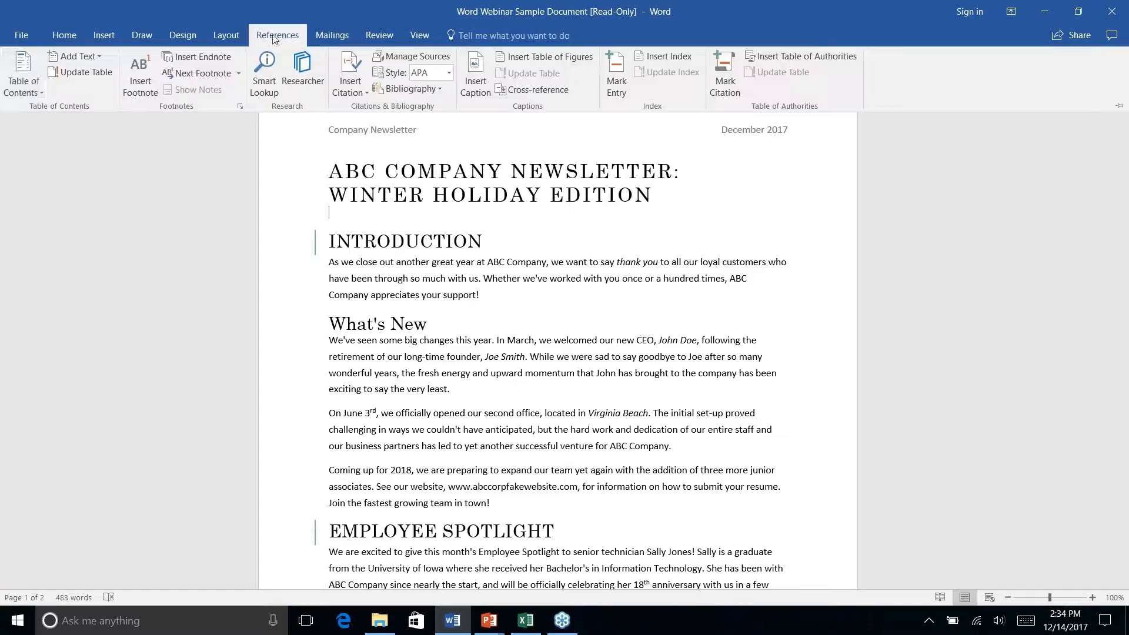
{"action": "left_click", "coordinate": [37, 90]}
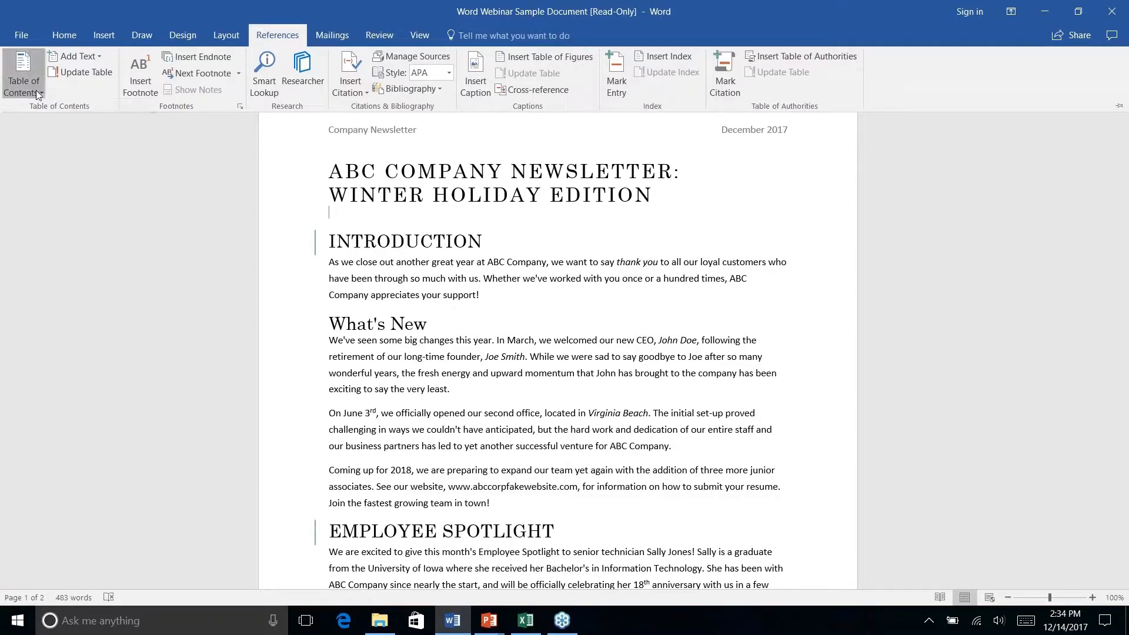
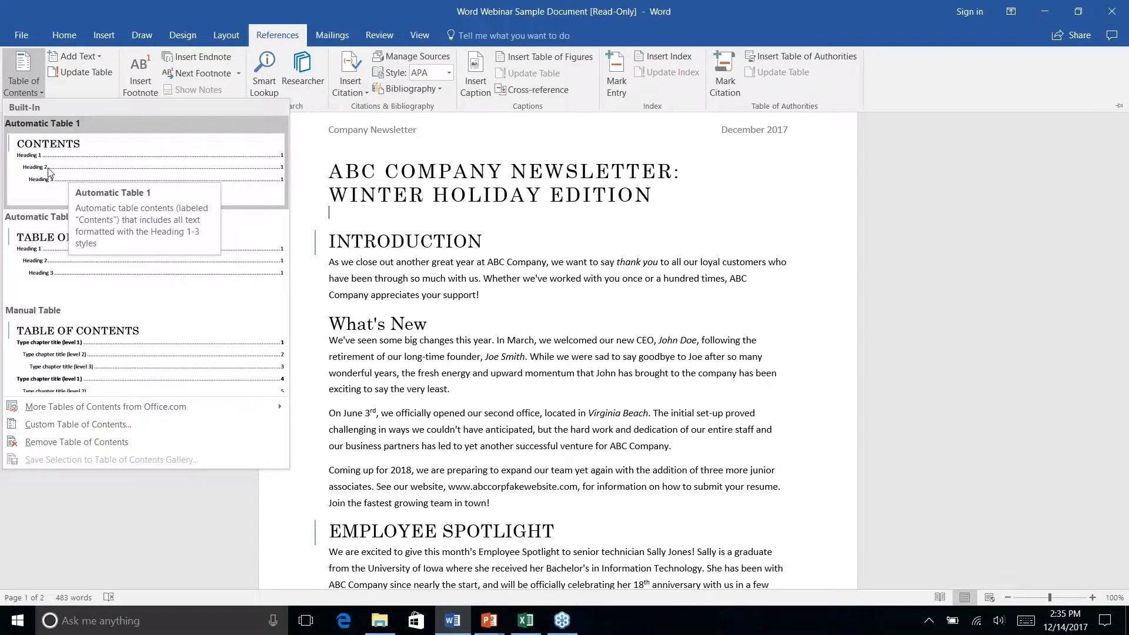
{"action": "right_click", "coordinate": [49, 172]}
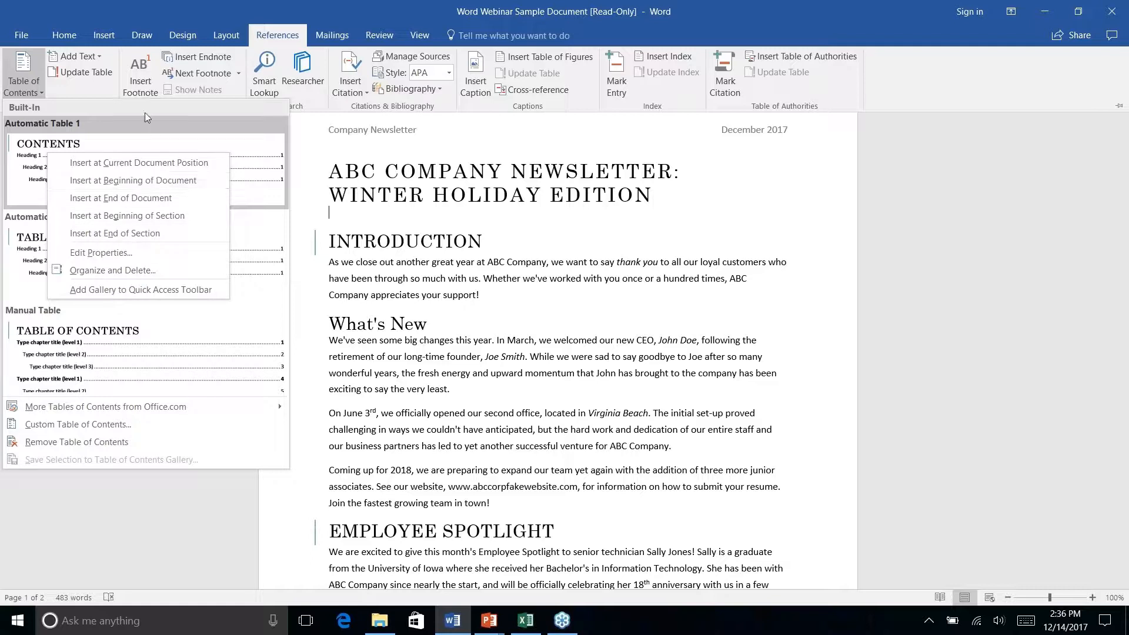
{"action": "key", "text": "Escape"}
{"action": "key", "text": "Escape"}
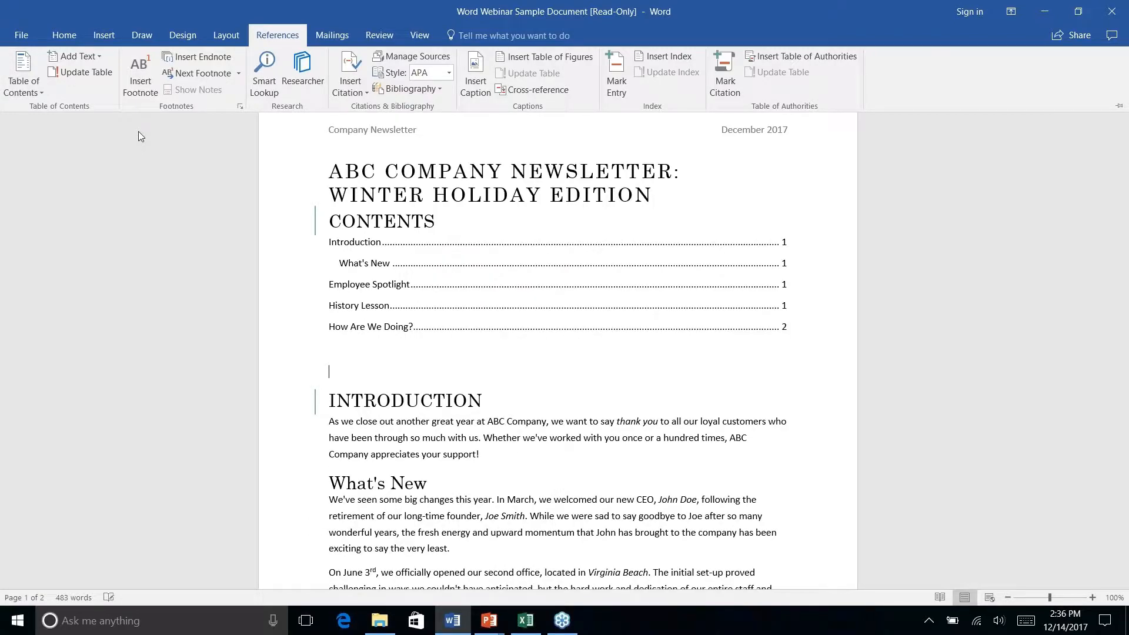
Step: Add a blank line between the title and the Contents heading, and follow the "What's New" entry to its section
{"action": "left_click", "coordinate": [666, 286]}
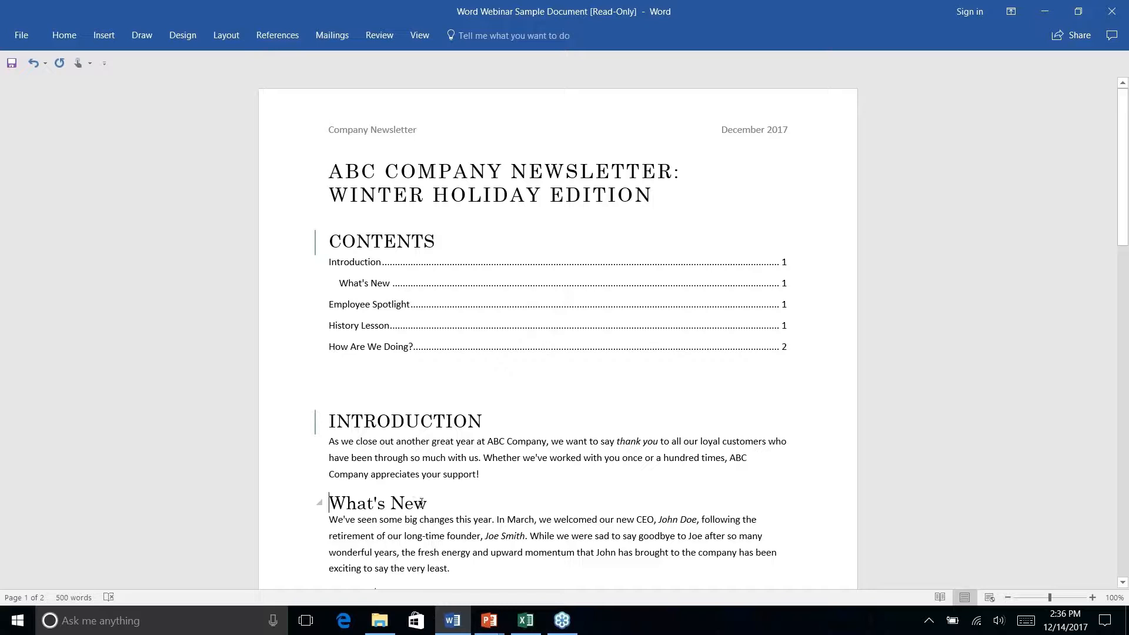
{"action": "left_click", "coordinate": [341, 285], "text": "ctrl"}
{"action": "scroll", "coordinate": [630, 406], "scroll_direction": "down", "scroll_amount": 3}
{"action": "scroll", "coordinate": [630, 406], "scroll_direction": "up", "scroll_amount": 3}
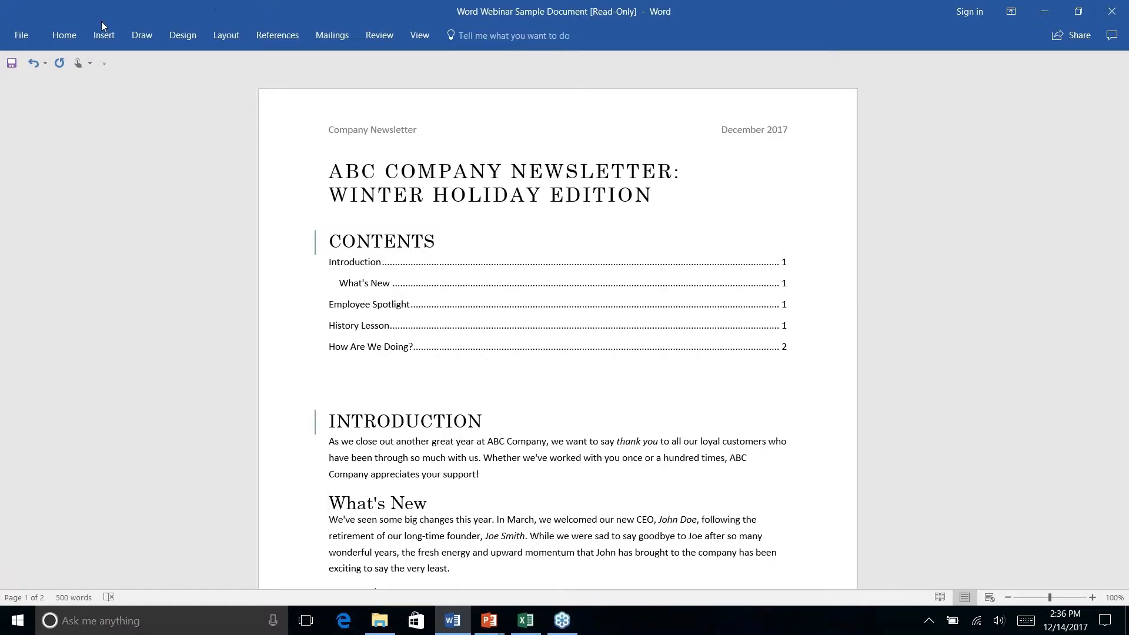
{"action": "left_click", "coordinate": [278, 36]}
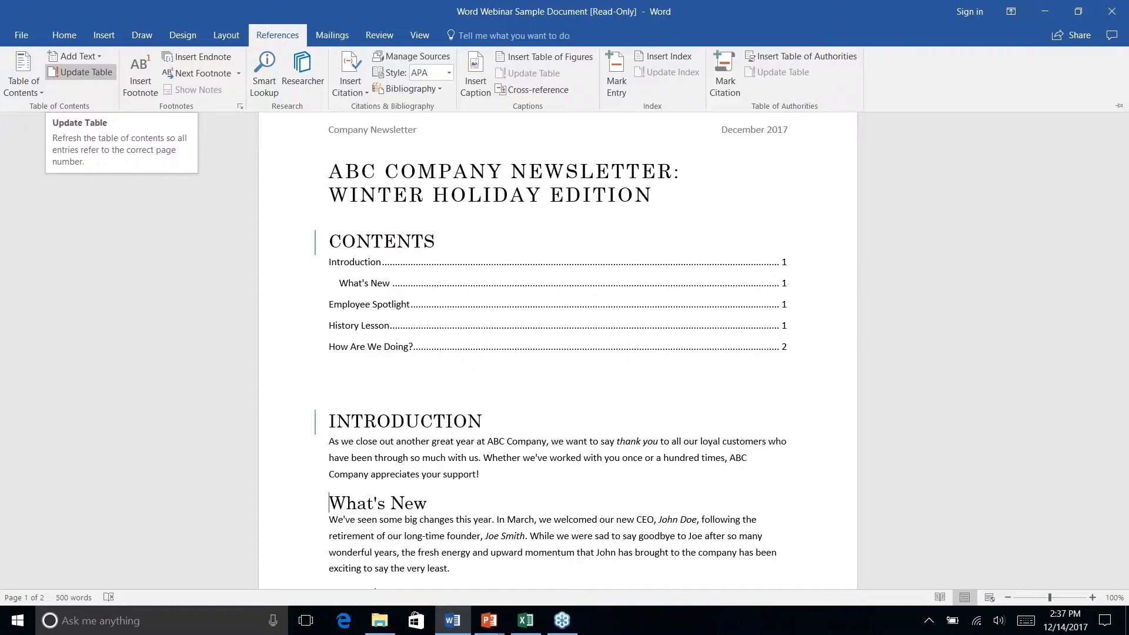
{"action": "left_click", "coordinate": [643, 381]}
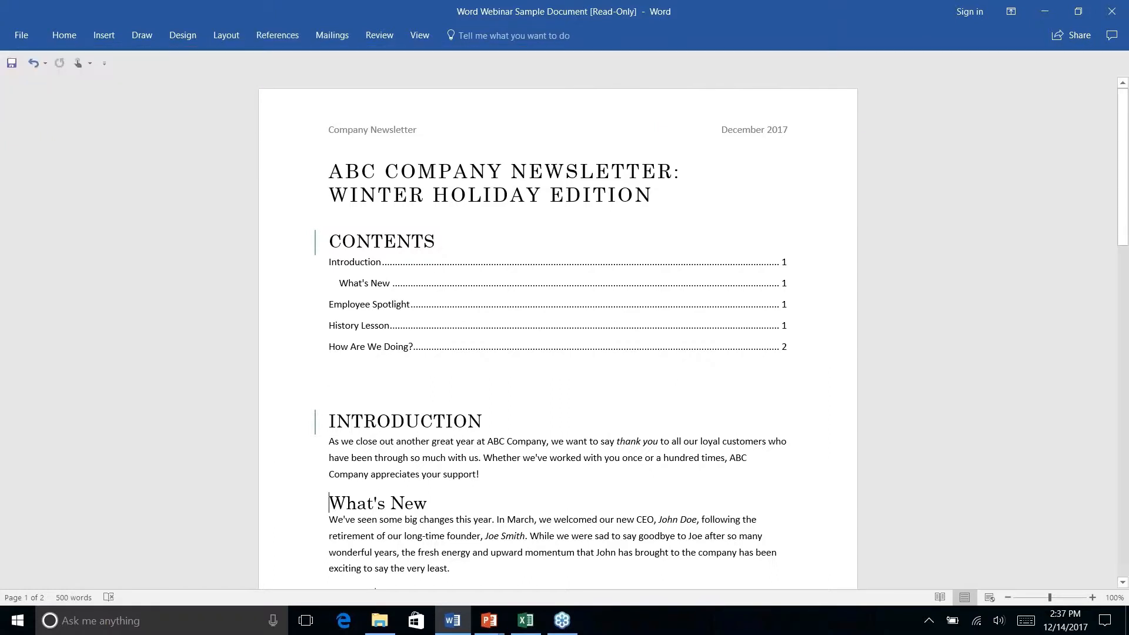
{"action": "left_click", "coordinate": [576, 355]}
{"action": "left_click", "coordinate": [587, 395]}
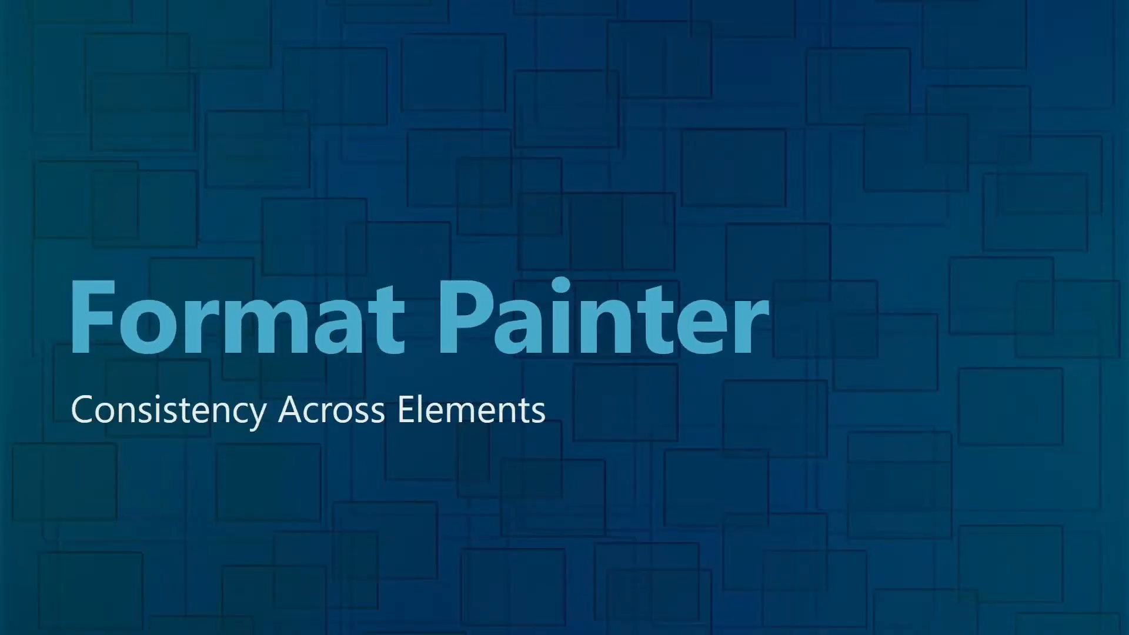
Step: Return to the newsletter in Word and place the cursor before "ABC Company" in the closing address block on page 2
{"action": "key", "text": "alt+Tab"}
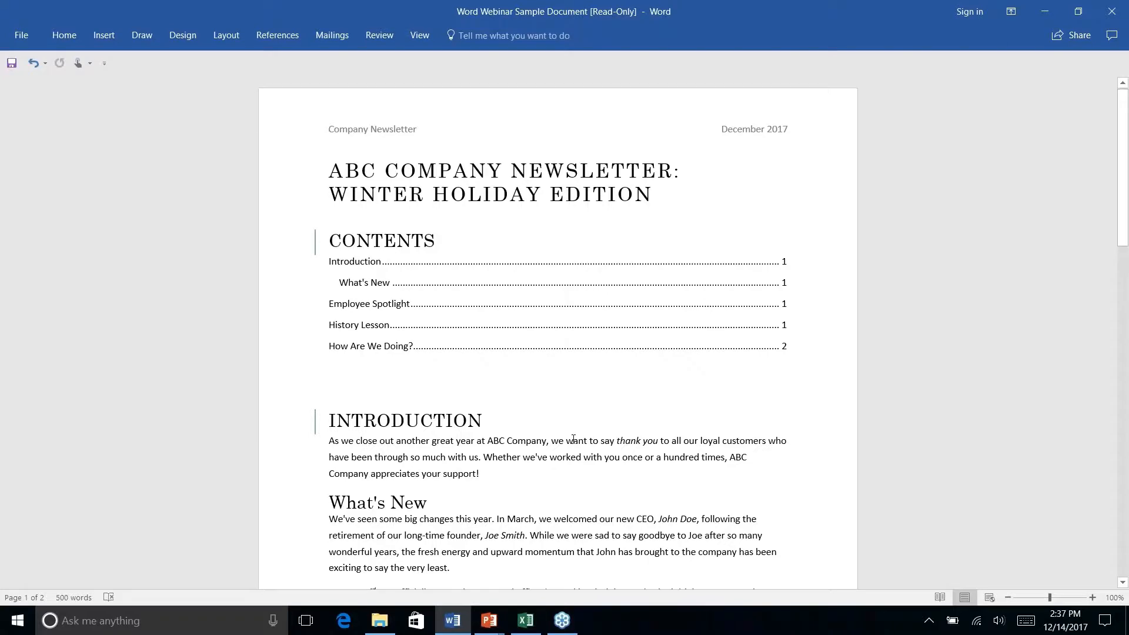
{"action": "scroll", "coordinate": [636, 306], "scroll_direction": "down", "scroll_amount": 3}
{"action": "scroll", "coordinate": [635, 307], "scroll_direction": "down", "scroll_amount": 10}
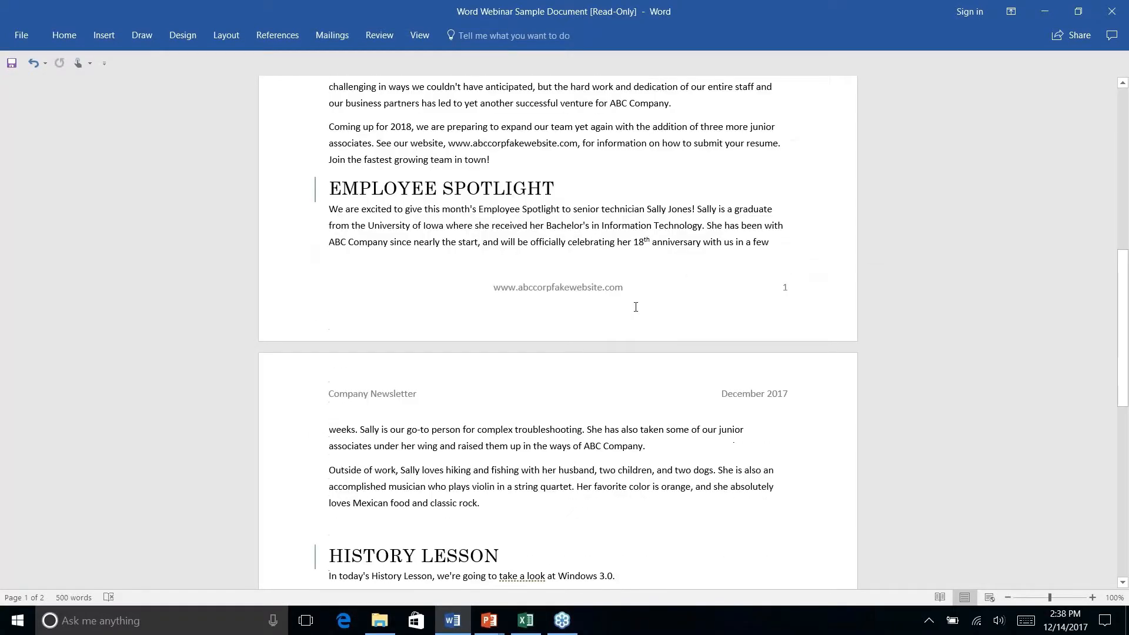
{"action": "scroll", "coordinate": [635, 307], "scroll_direction": "down", "scroll_amount": 14}
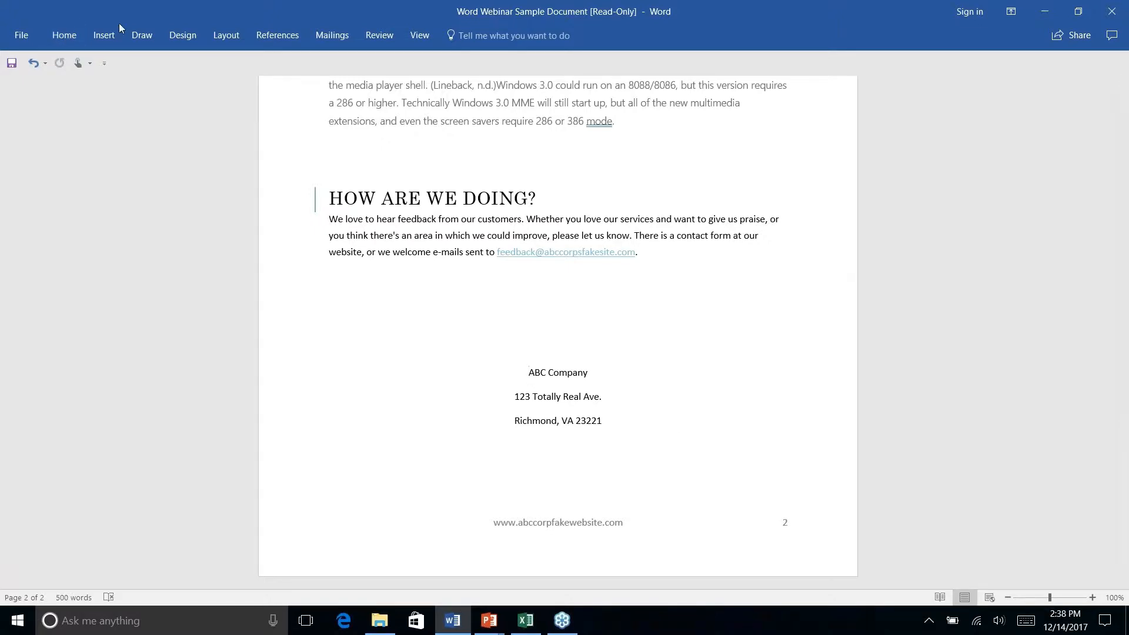
{"action": "left_click", "coordinate": [103, 35]}
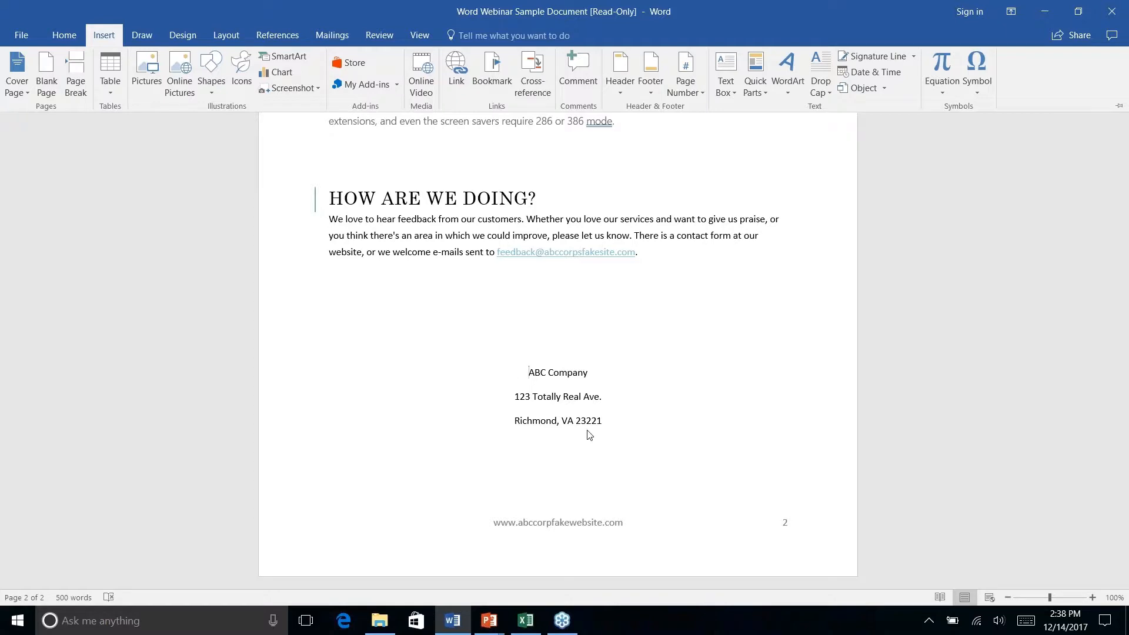
{"action": "left_click", "coordinate": [528, 377]}
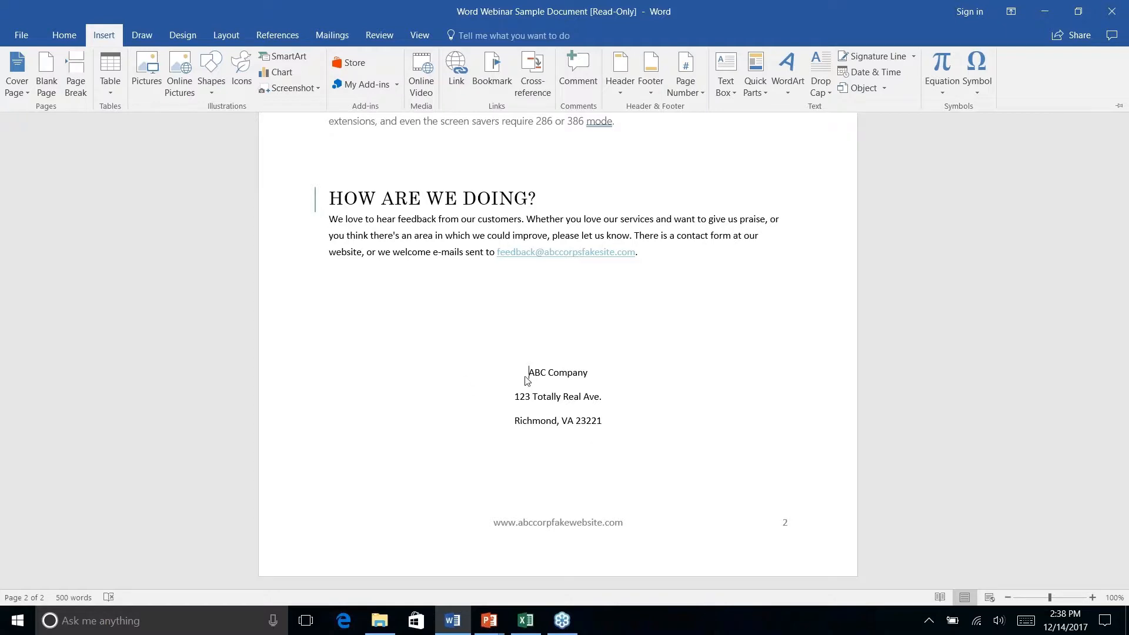
{"action": "right_click", "coordinate": [212, 93]}
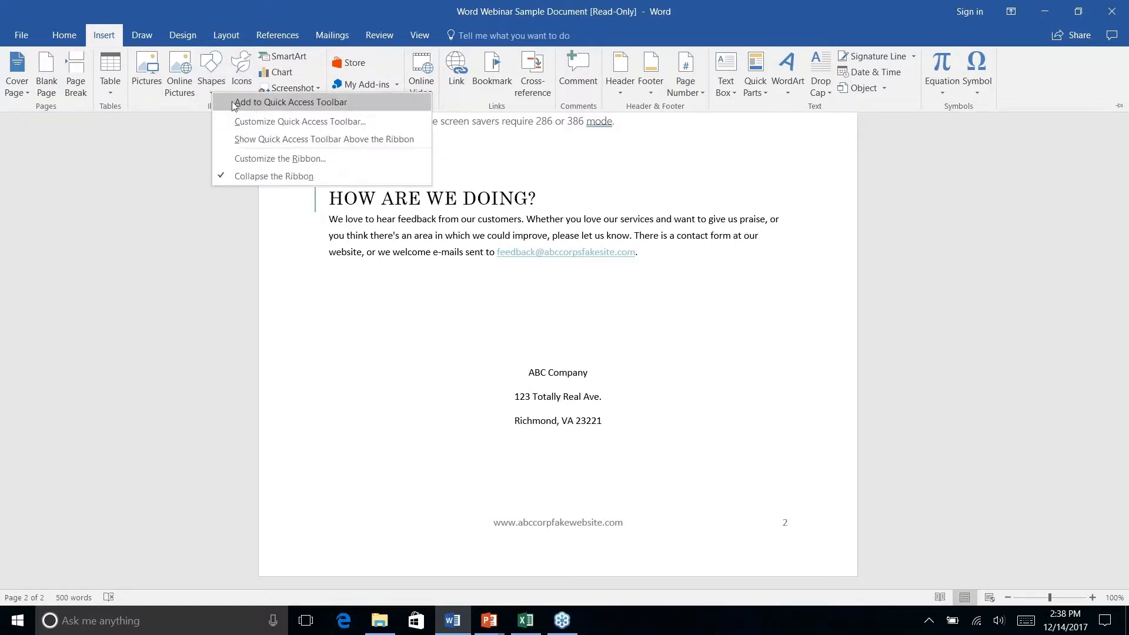
{"action": "left_click", "coordinate": [211, 66]}
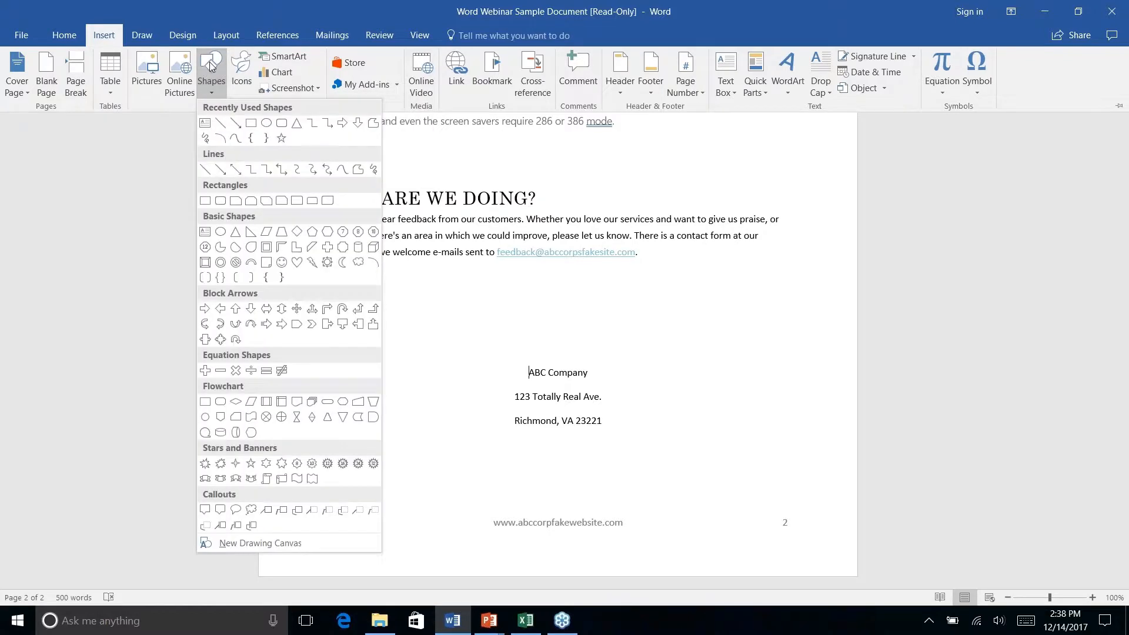
{"action": "left_click", "coordinate": [283, 124]}
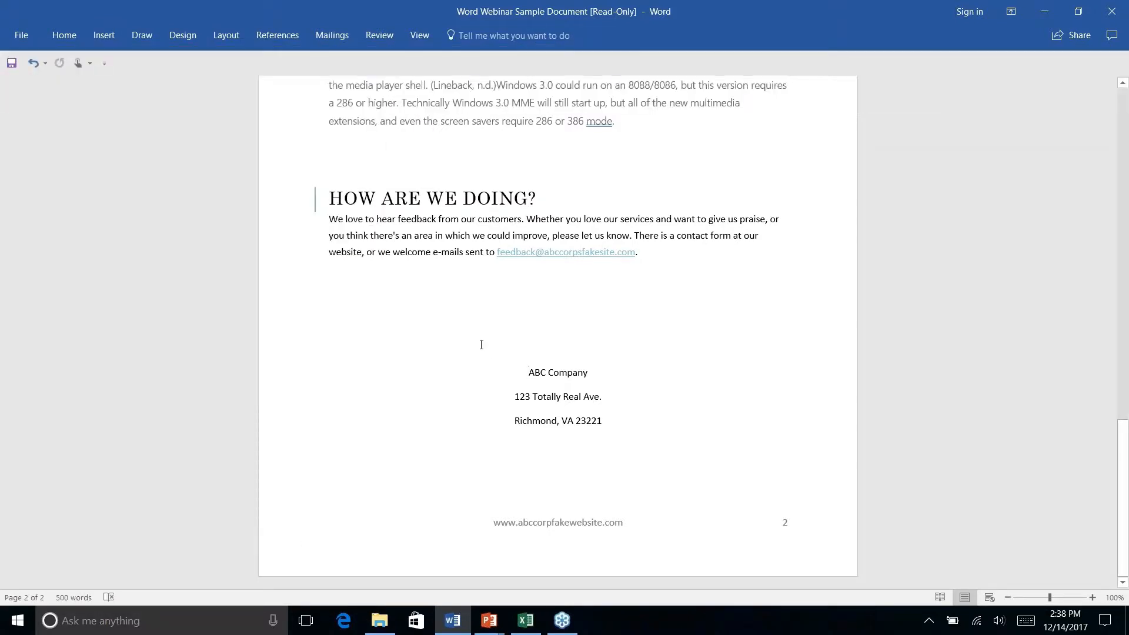
{"action": "left_click", "coordinate": [137, 36]}
Step: Draw a rounded rectangle about 1.77" wide and 1.37" high over the company address block at the end of page 2
{"action": "left_click", "coordinate": [94, 37]}
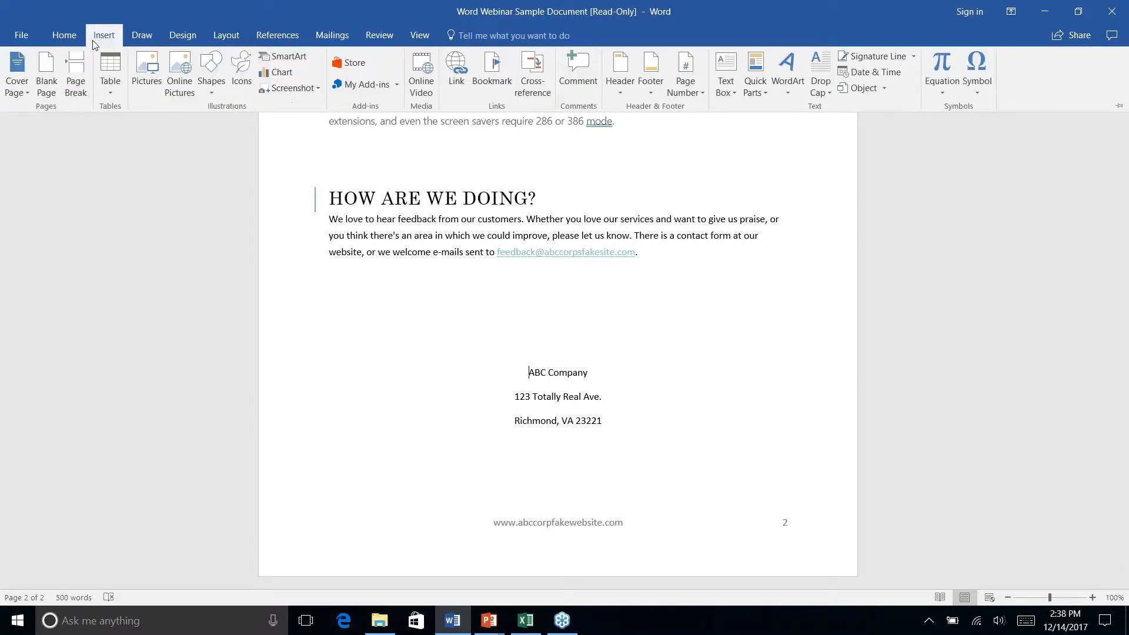
{"action": "left_click", "coordinate": [220, 91]}
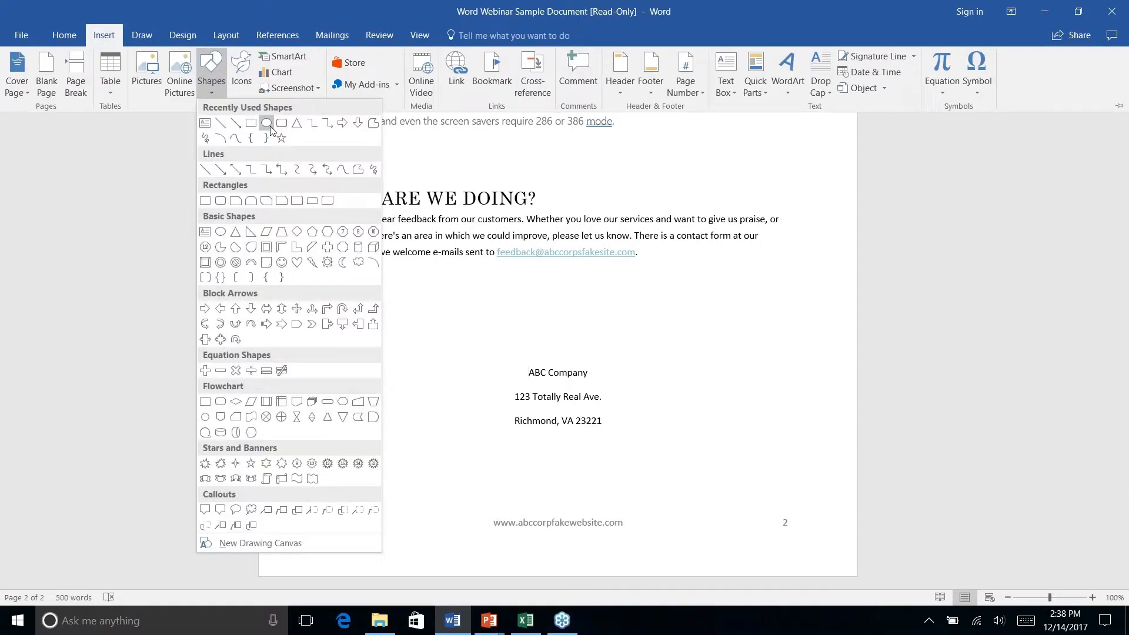
{"action": "left_click", "coordinate": [266, 123]}
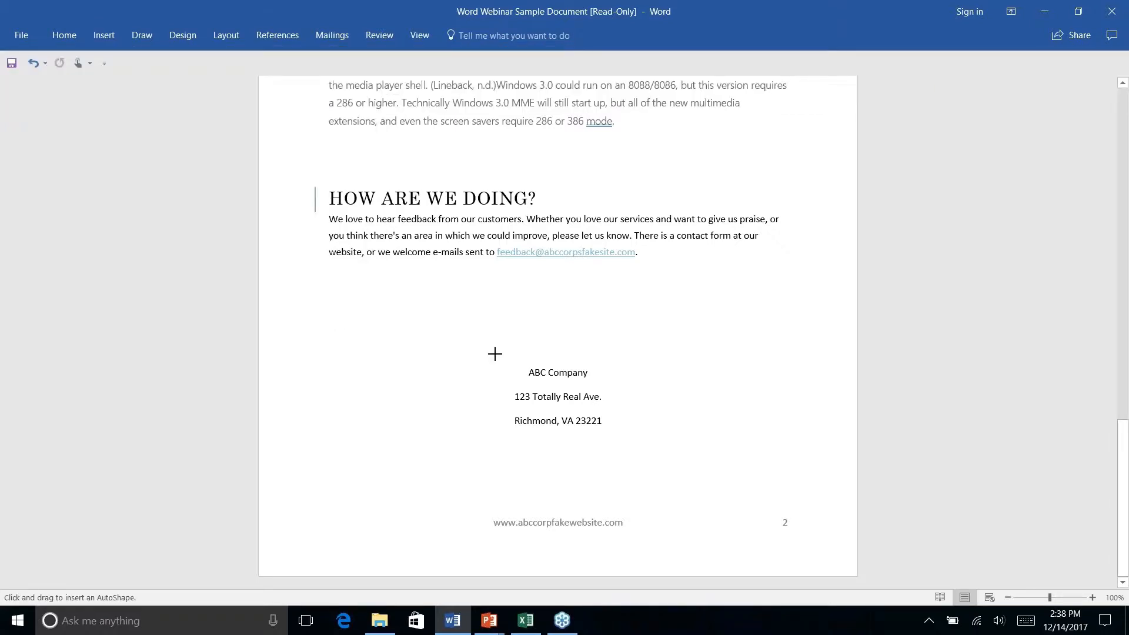
{"action": "left_click_drag", "start_coordinate": [495, 350], "coordinate": [619, 447]}
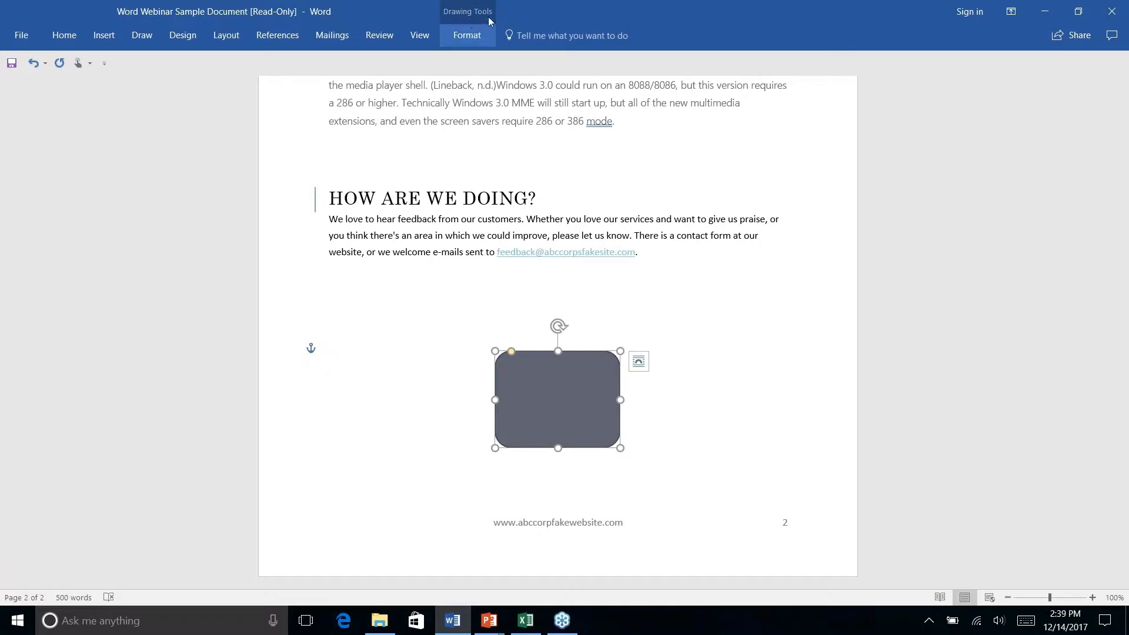
Step: Send the rounded rectangle behind the text of the company address block and deselect it
{"action": "left_click", "coordinate": [467, 37]}
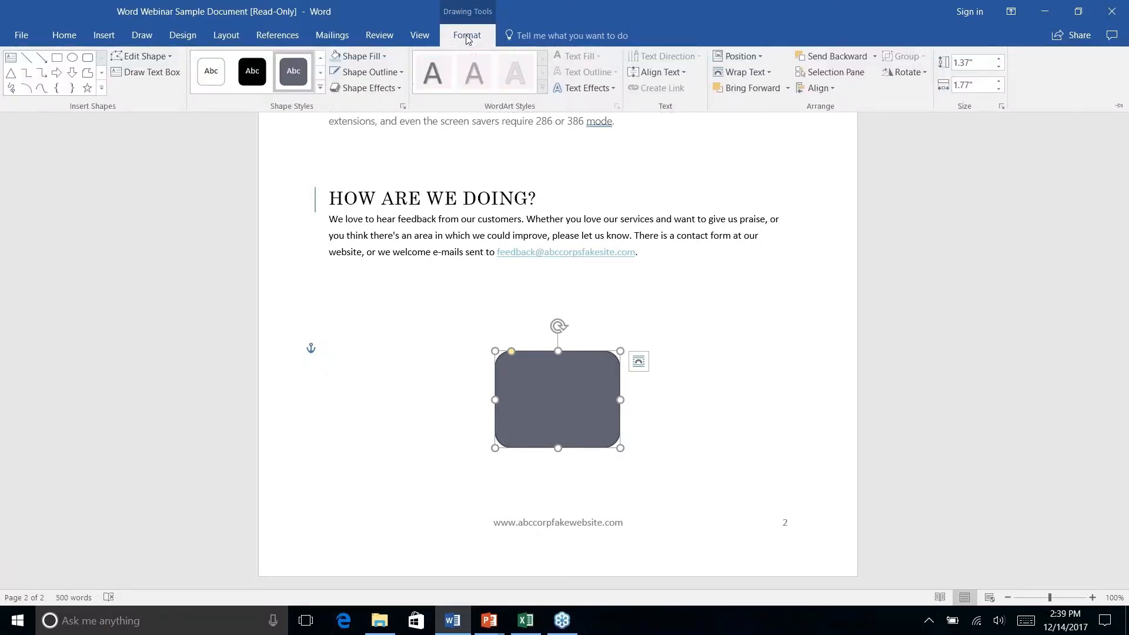
{"action": "left_click", "coordinate": [874, 58]}
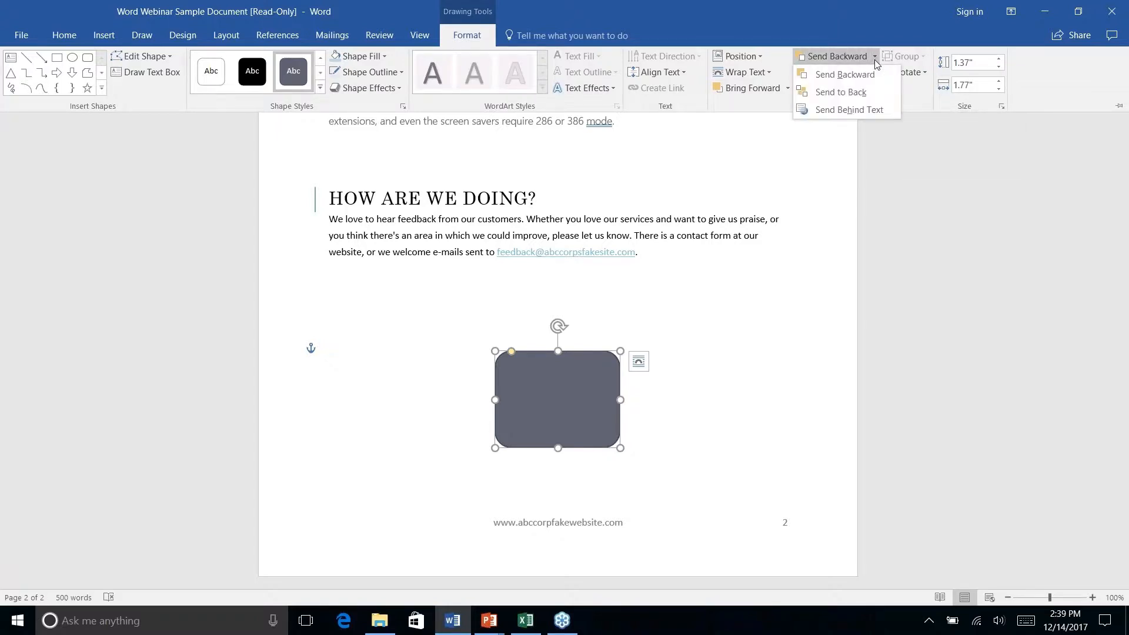
{"action": "right_click", "coordinate": [845, 112]}
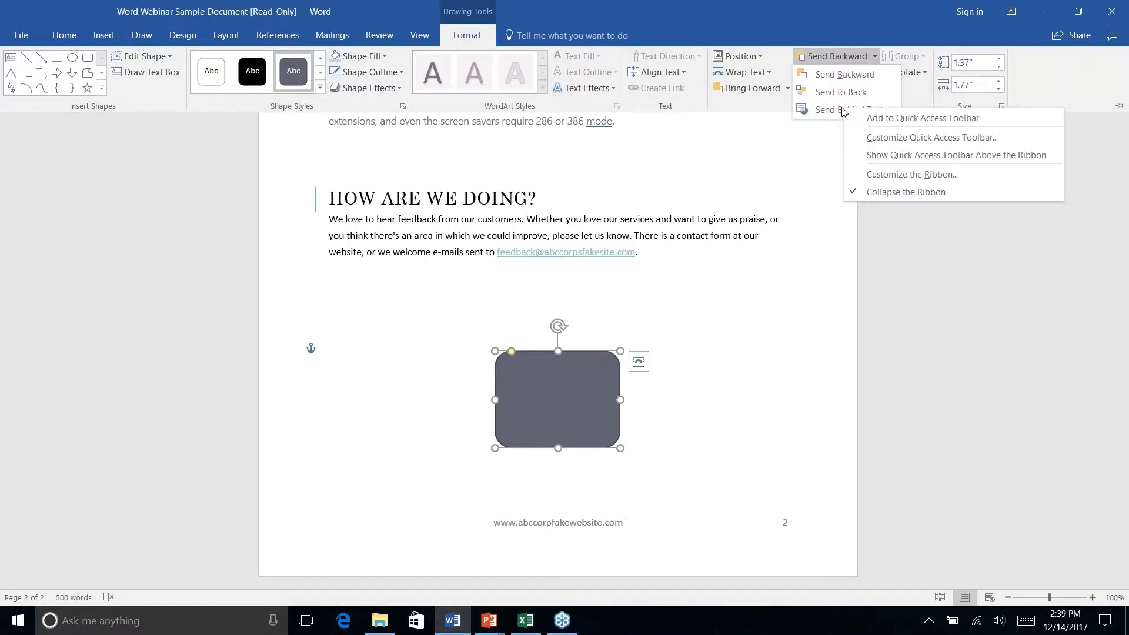
{"action": "left_click", "coordinate": [833, 112]}
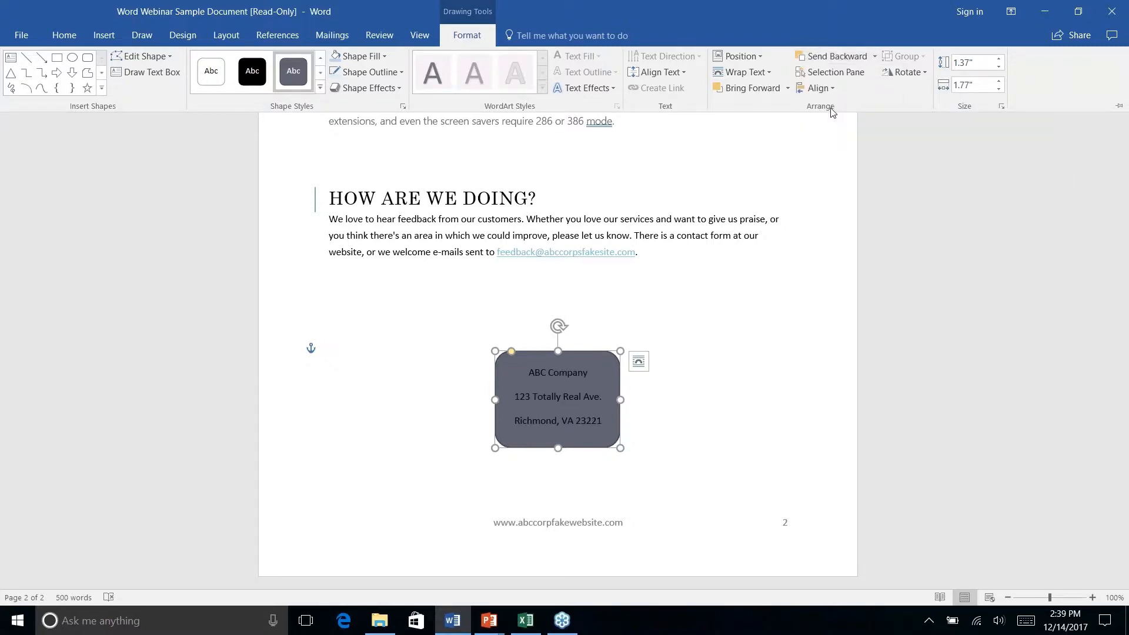
{"action": "right_click", "coordinate": [677, 424]}
{"action": "key", "text": "Escape"}
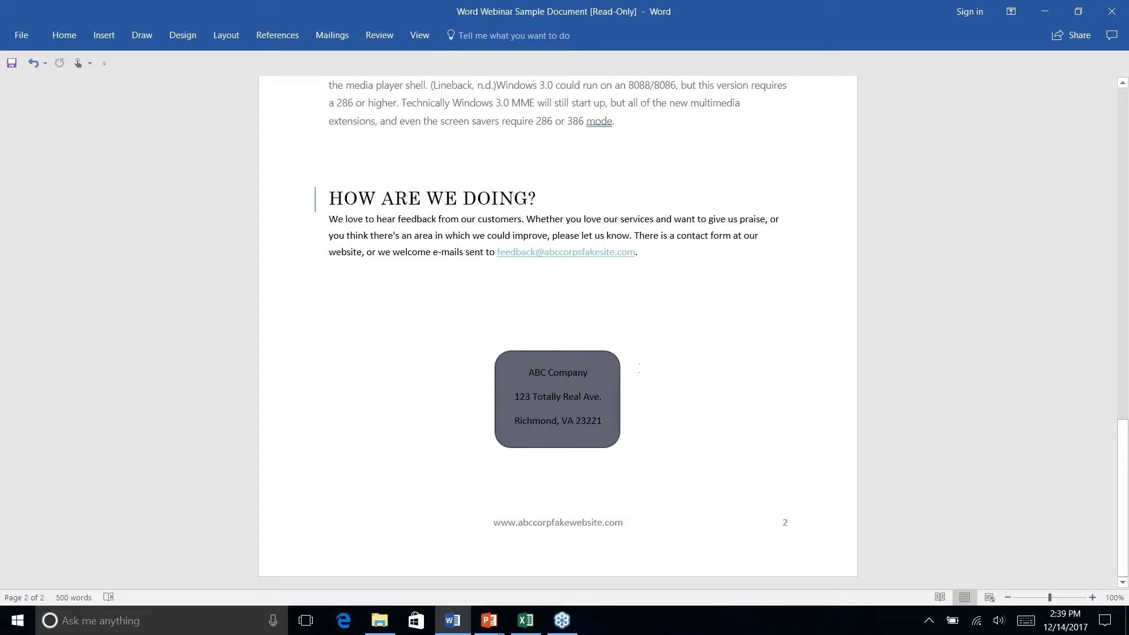
Step: Apply the light teal theme shape style to the rounded rectangle behind the company address block and deselect it
{"action": "left_click", "coordinate": [605, 382]}
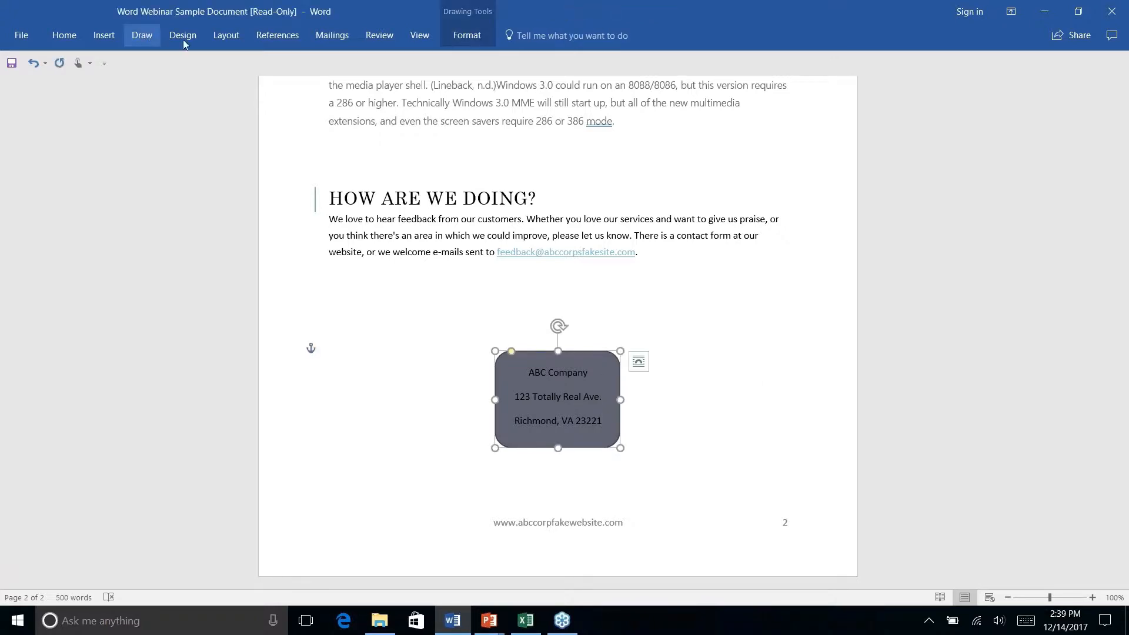
{"action": "left_click", "coordinate": [103, 36]}
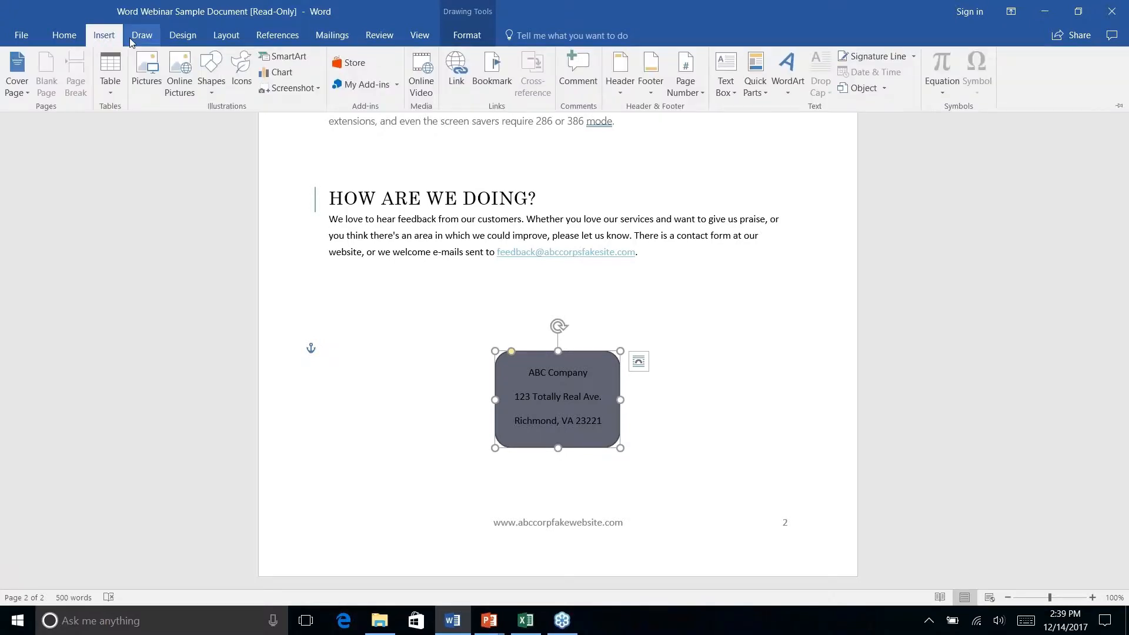
{"action": "left_click", "coordinate": [64, 35]}
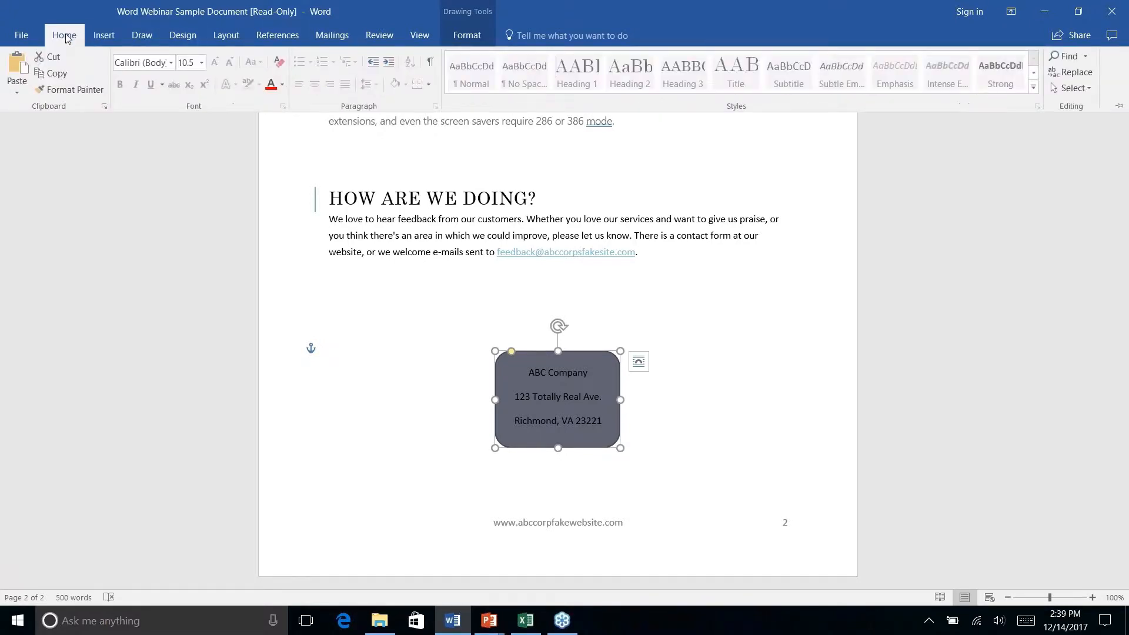
{"action": "left_click", "coordinate": [464, 35]}
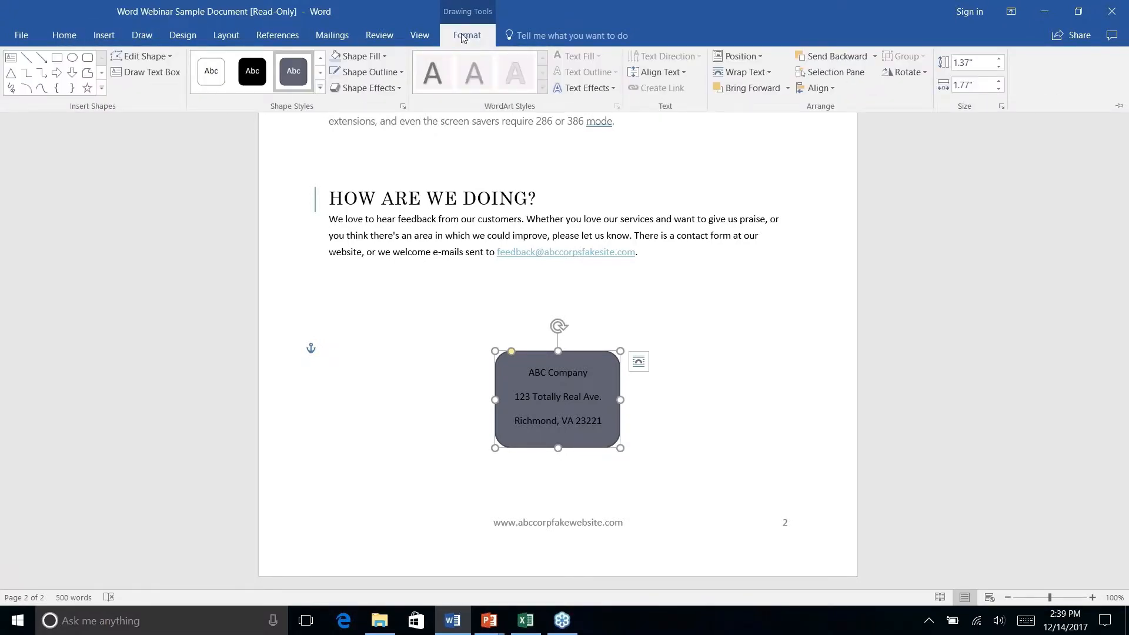
{"action": "left_click", "coordinate": [321, 87]}
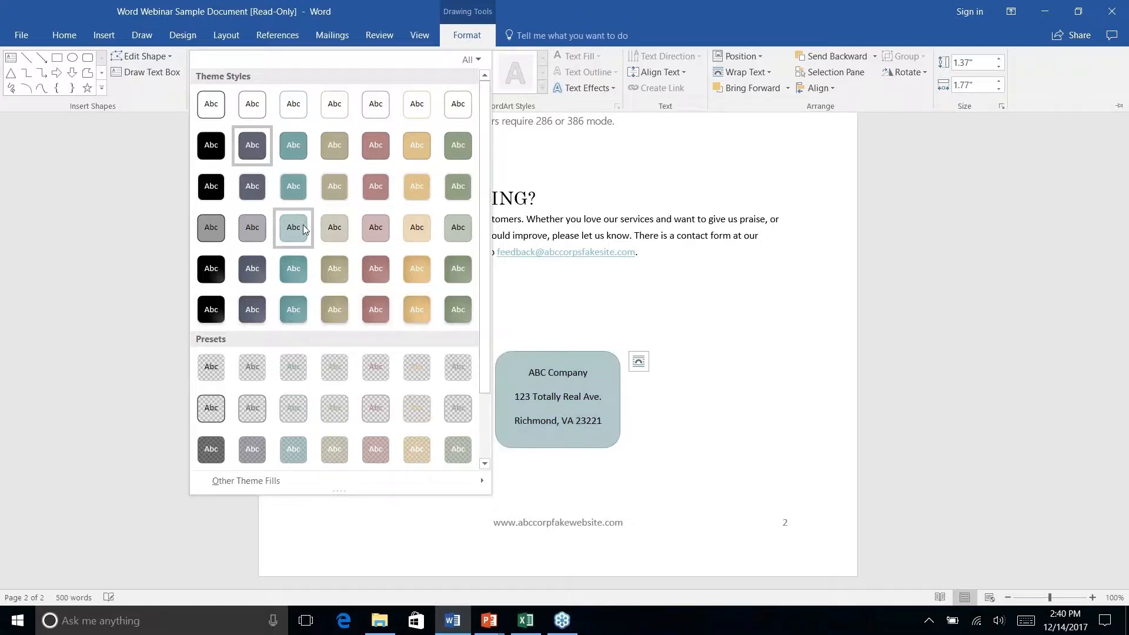
{"action": "scroll", "coordinate": [421, 327], "scroll_direction": "down", "scroll_amount": 2}
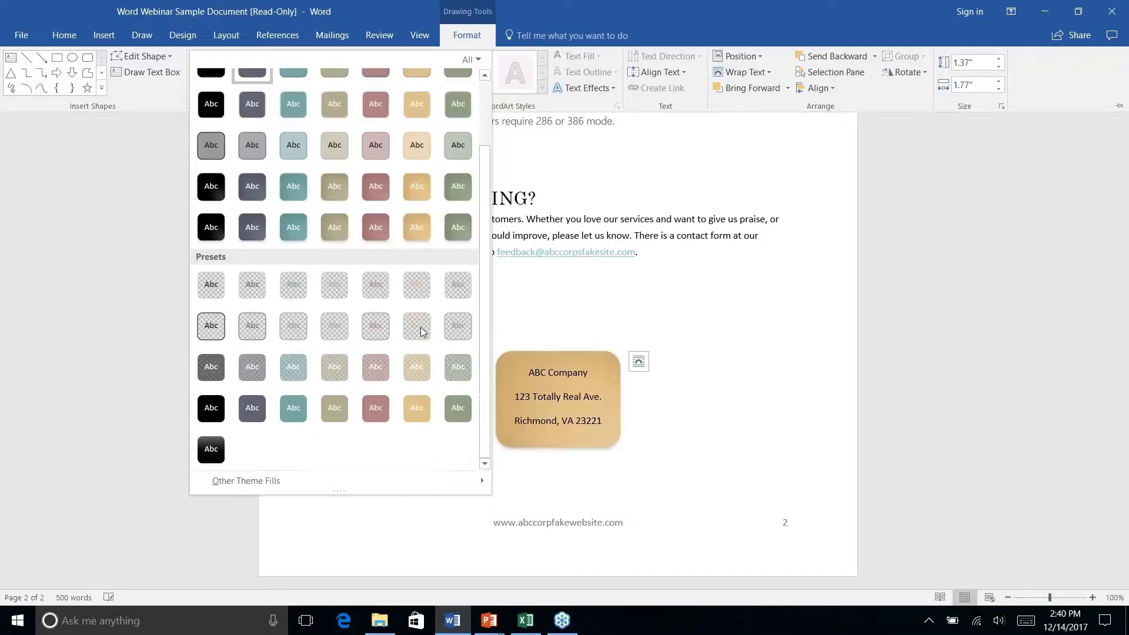
{"action": "scroll", "coordinate": [421, 327], "scroll_direction": "up", "scroll_amount": 2}
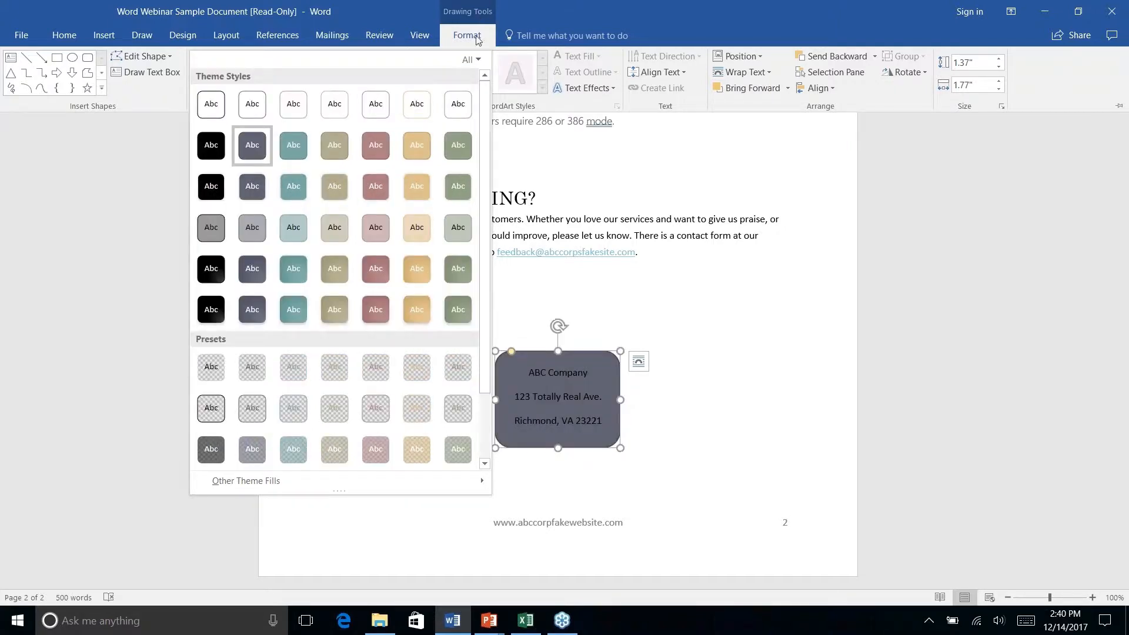
{"action": "right_click", "coordinate": [292, 231]}
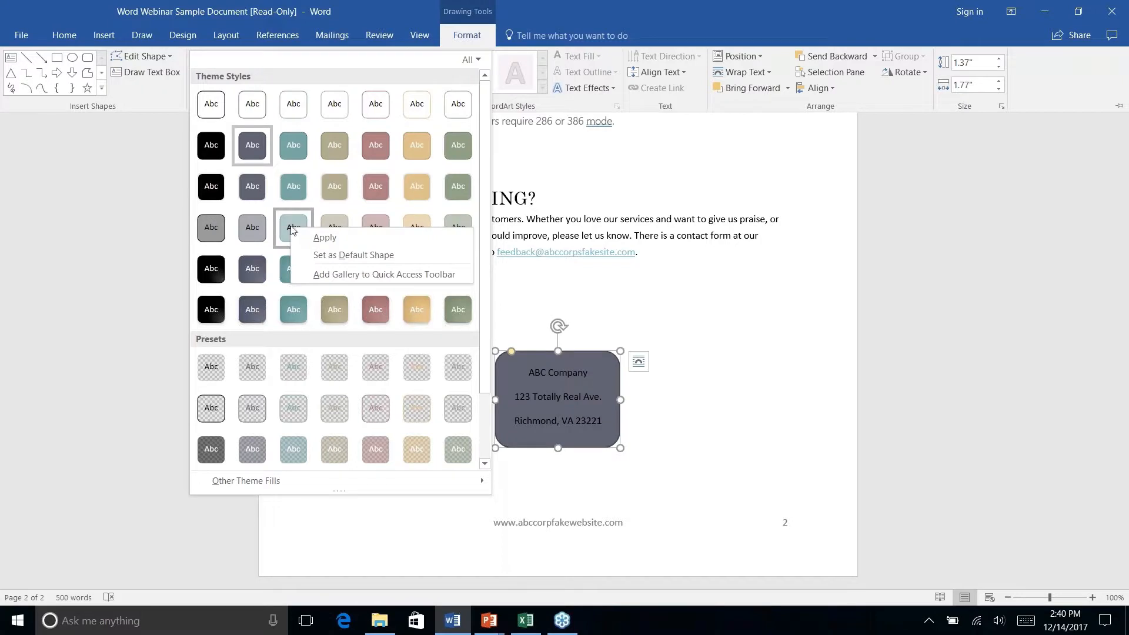
{"action": "left_click", "coordinate": [288, 226]}
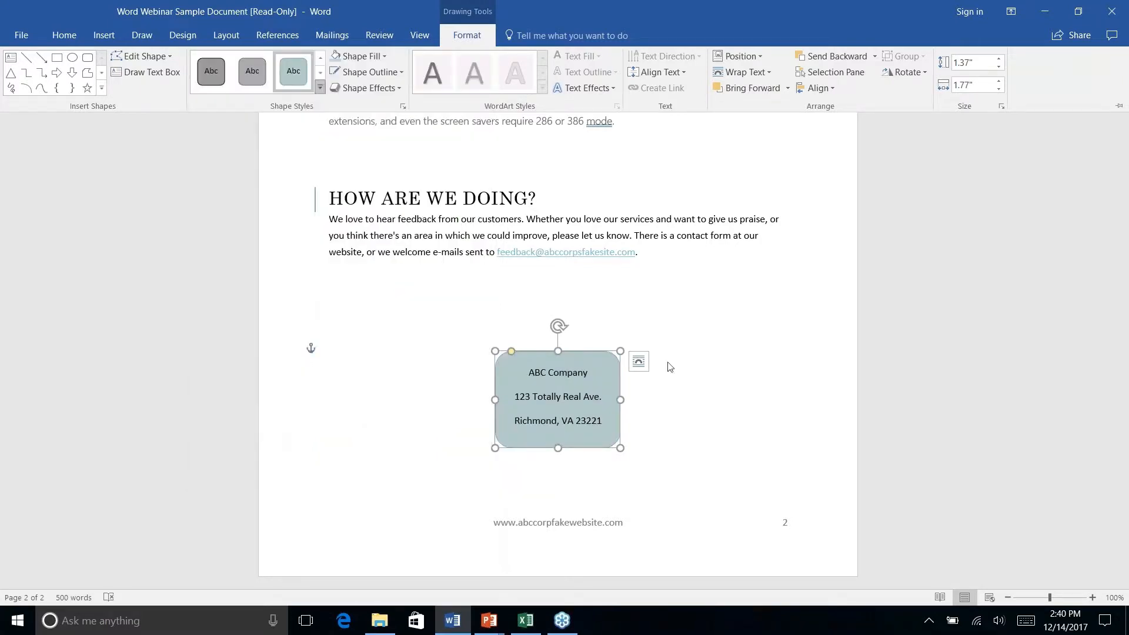
{"action": "right_click", "coordinate": [665, 431]}
{"action": "left_click", "coordinate": [617, 300]}
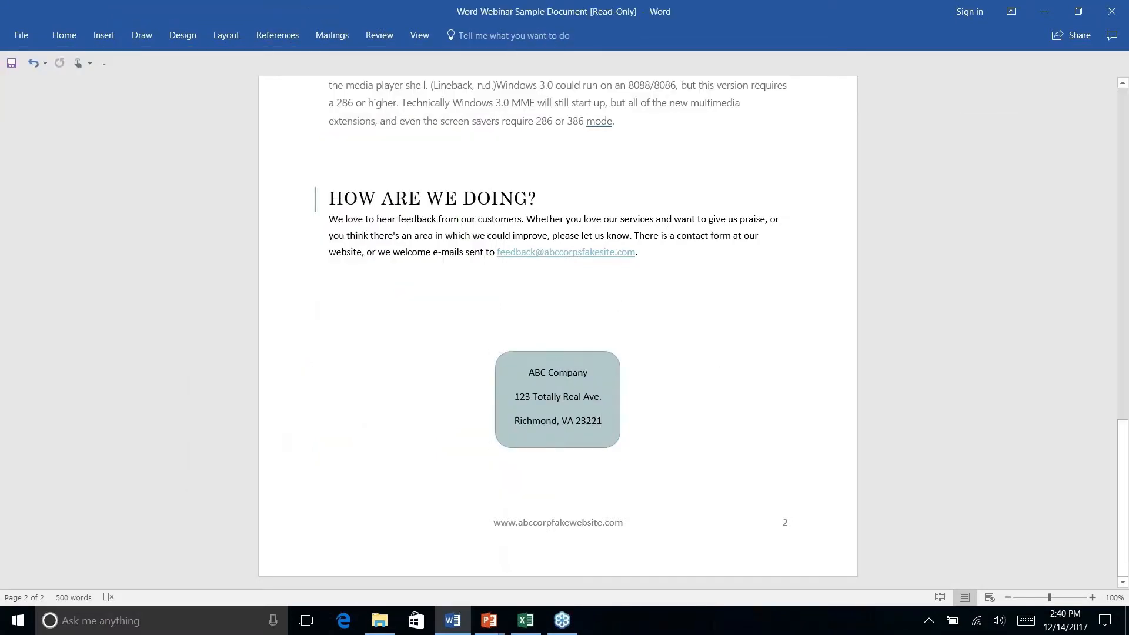
Step: Give the address block's rounded rectangle an outline in the darkest teal theme color with a weight of 2¼ pt
{"action": "left_click", "coordinate": [598, 367]}
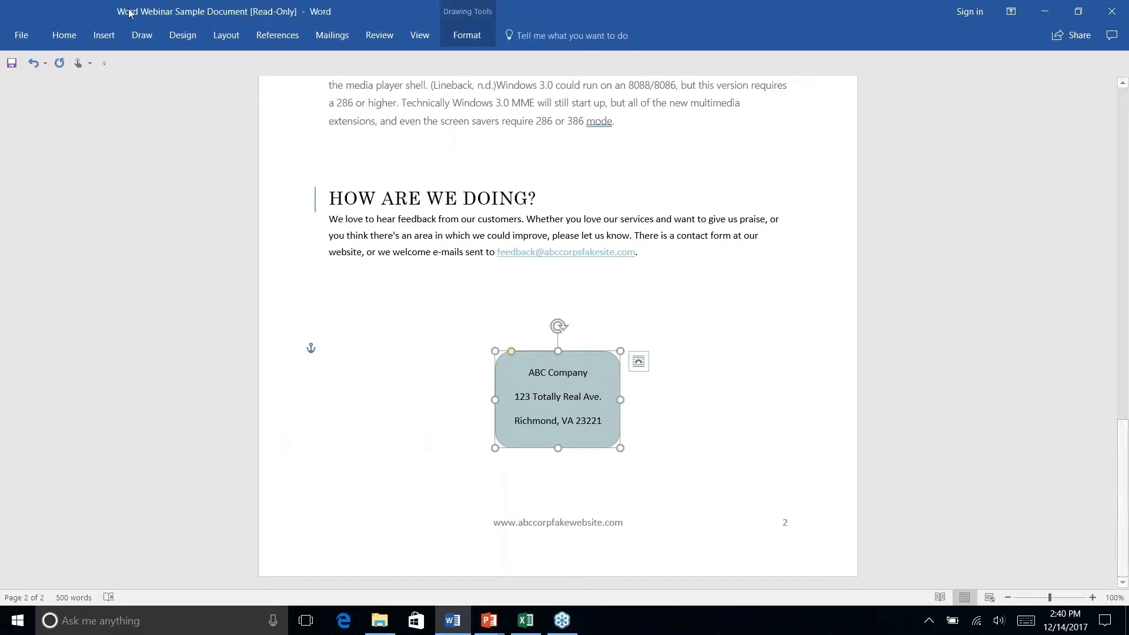
{"action": "left_click", "coordinate": [451, 36]}
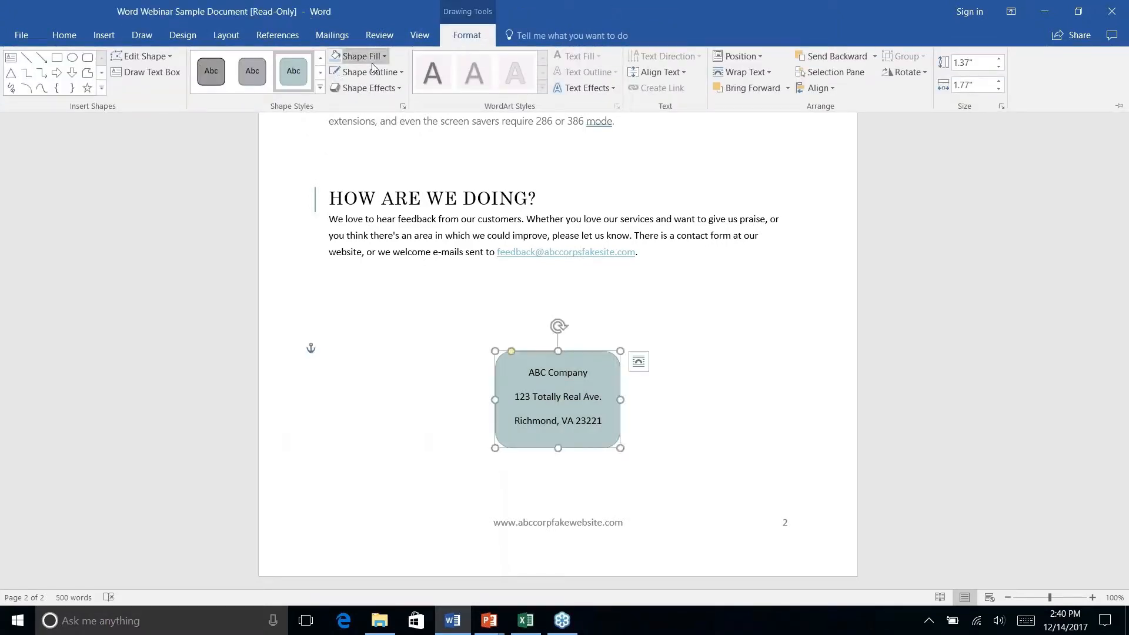
{"action": "left_click", "coordinate": [386, 75]}
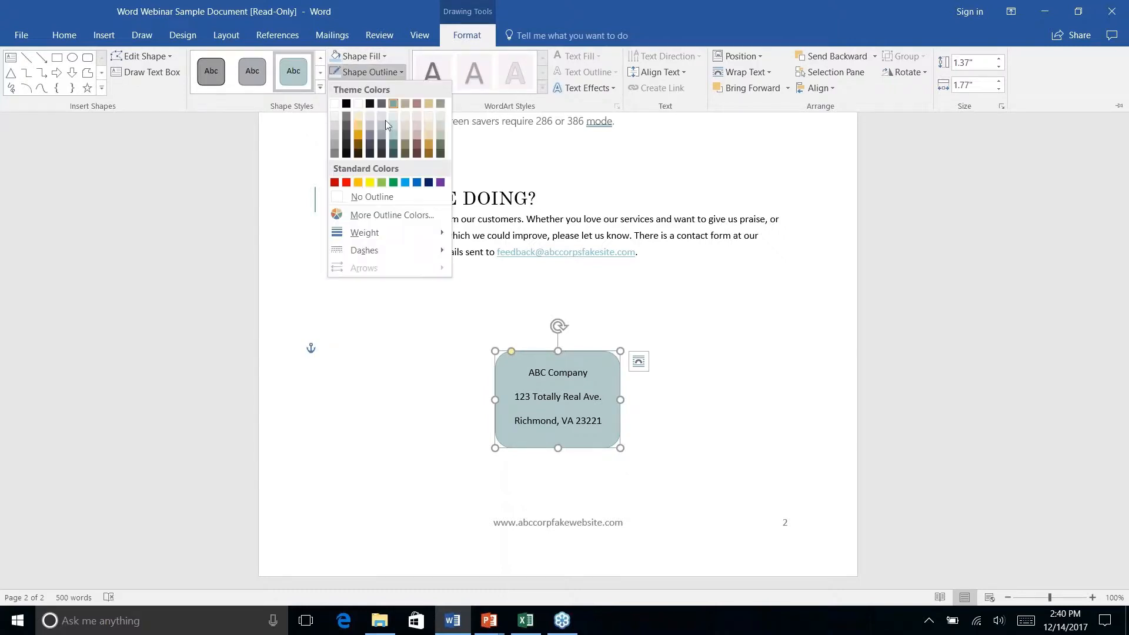
{"action": "left_click", "coordinate": [393, 155]}
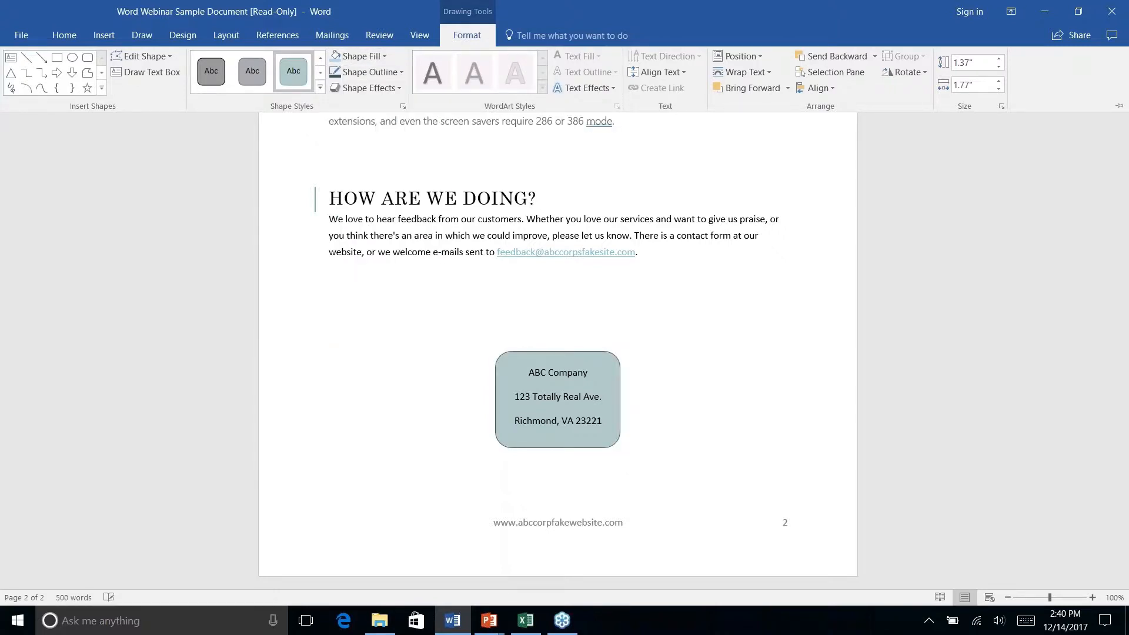
{"action": "left_click", "coordinate": [402, 73]}
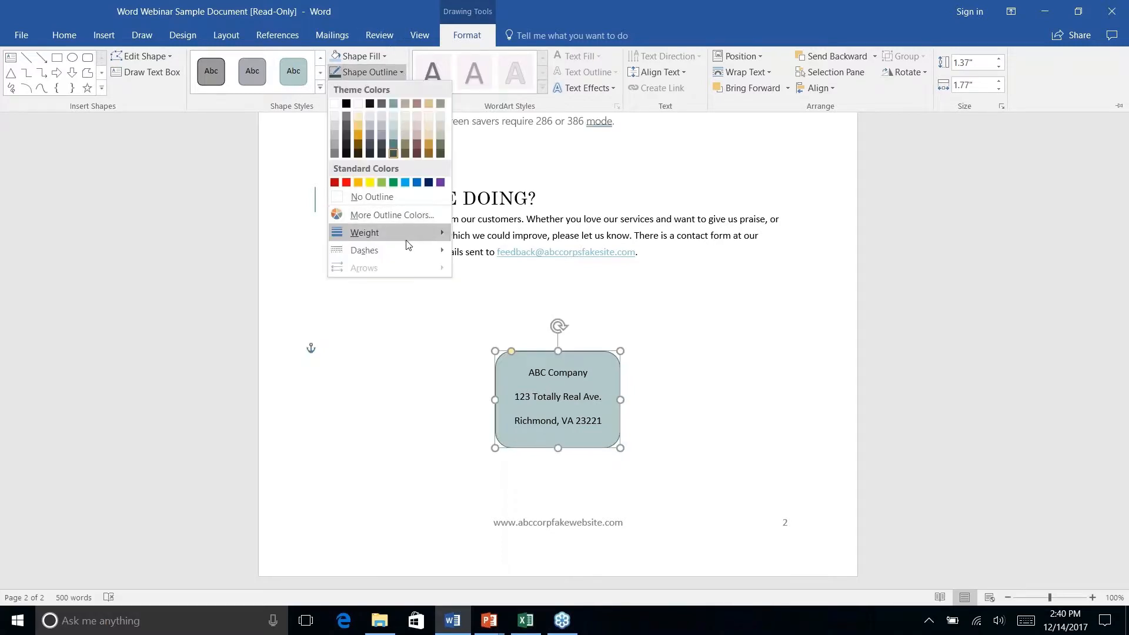
{"action": "mouse_move", "coordinate": [409, 243]}
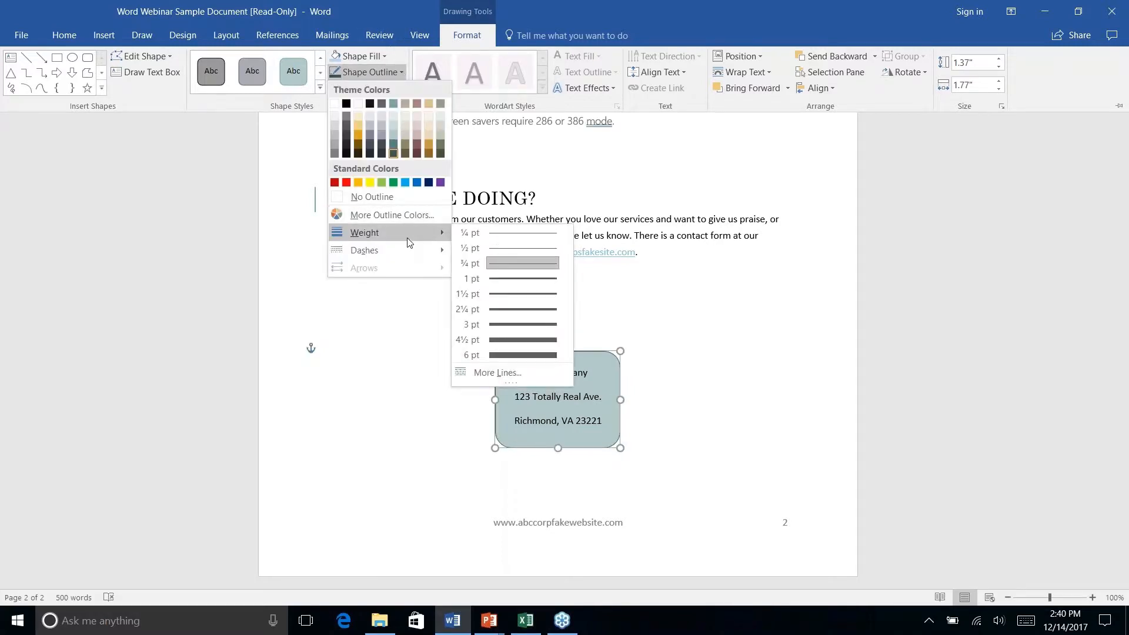
{"action": "left_click", "coordinate": [502, 309]}
{"action": "left_click", "coordinate": [700, 435]}
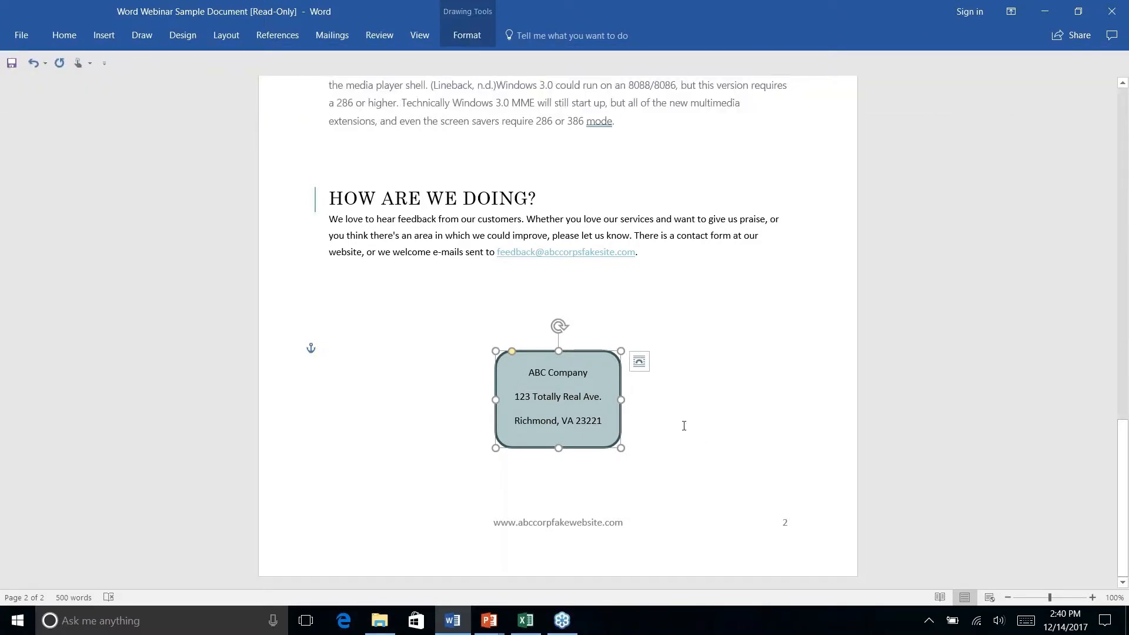
{"action": "left_click", "coordinate": [683, 423]}
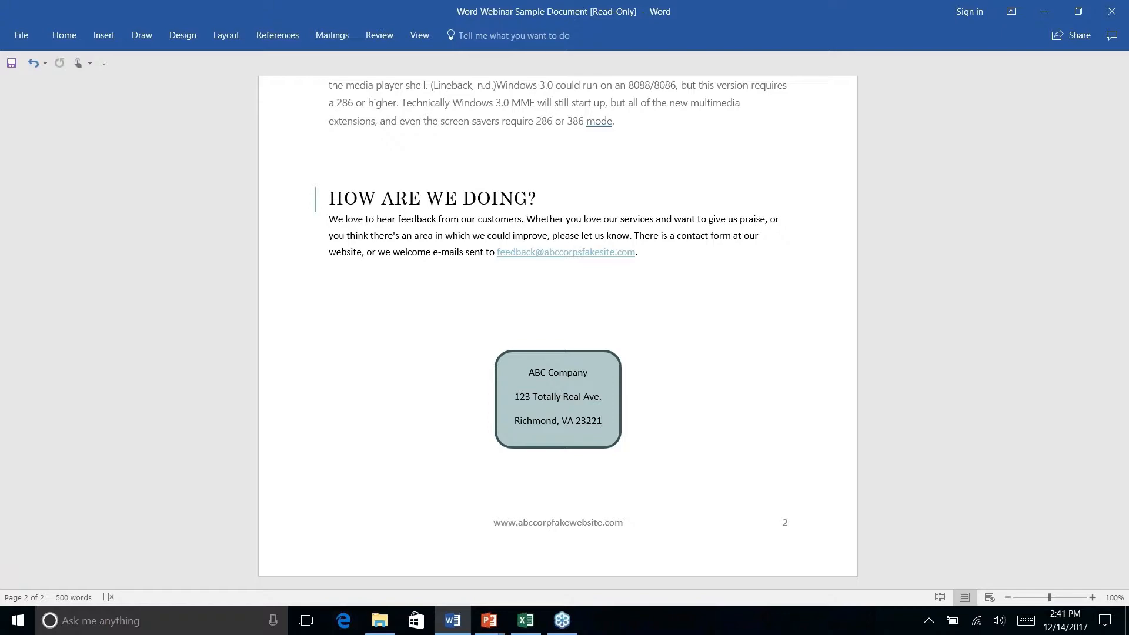
Step: Draw a rounded rectangle about 3.14" wide and 0.42" high over the "History Lesson" heading on page 2
{"action": "scroll", "coordinate": [557, 329], "scroll_direction": "up", "scroll_amount": 7}
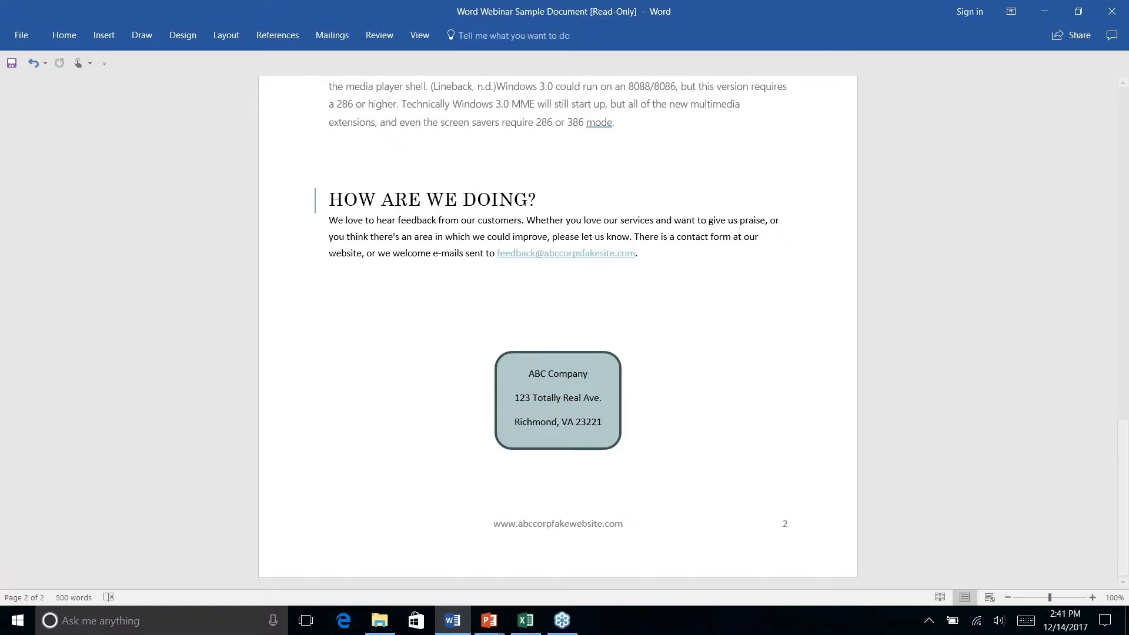
{"action": "scroll", "coordinate": [558, 329], "scroll_direction": "up", "scroll_amount": 4}
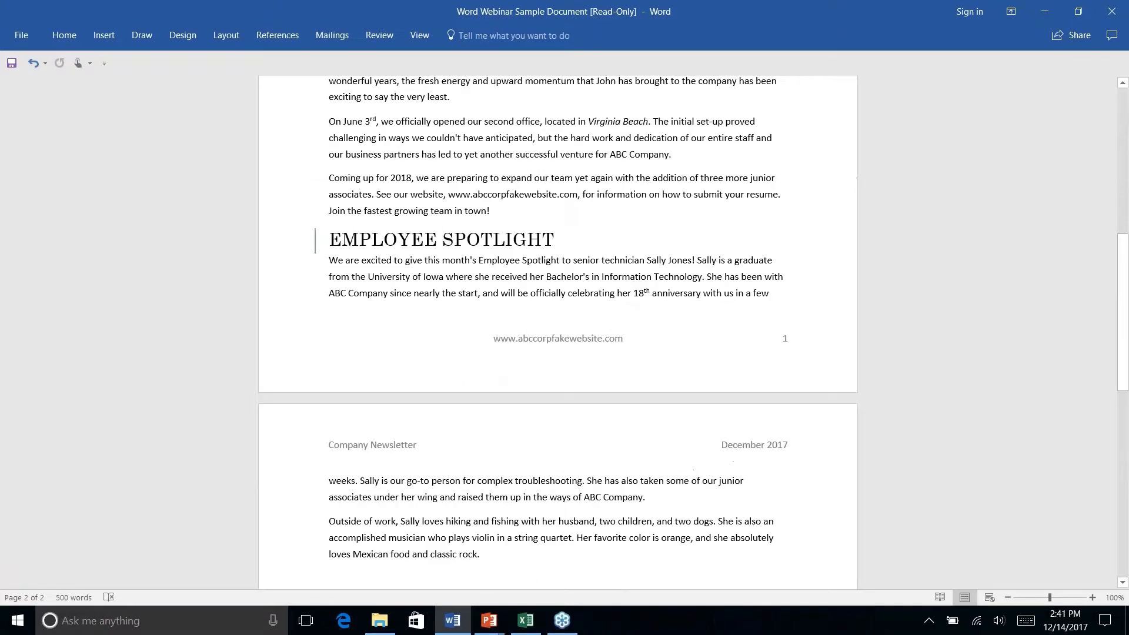
{"action": "scroll", "coordinate": [557, 329], "scroll_direction": "down", "scroll_amount": 5}
{"action": "scroll", "coordinate": [376, 241], "scroll_direction": "down", "scroll_amount": 2}
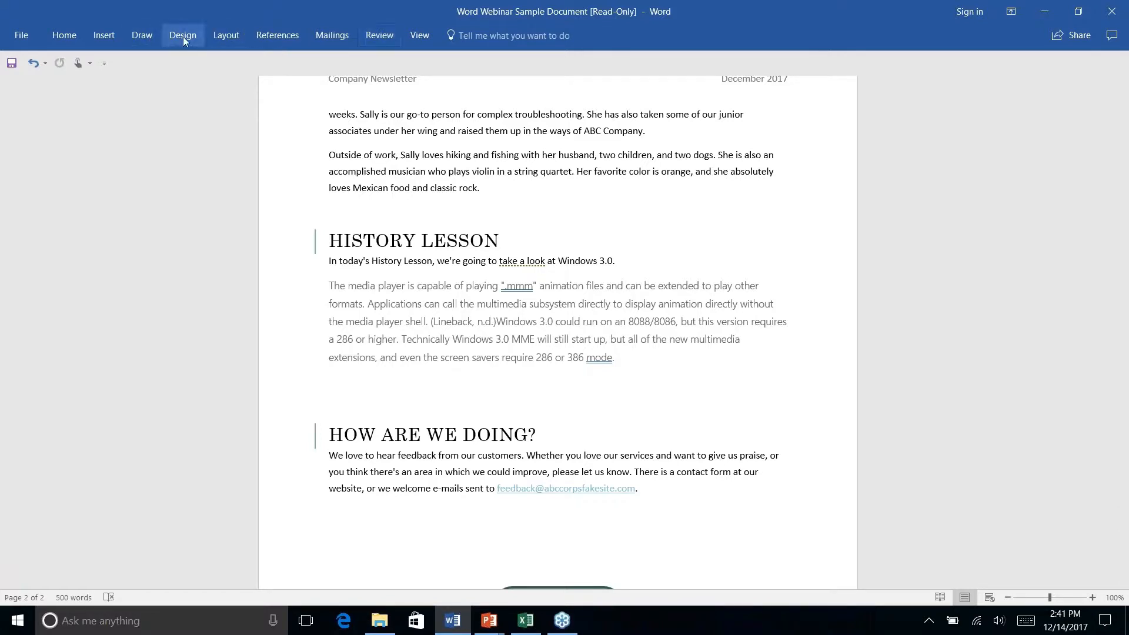
{"action": "left_click", "coordinate": [109, 37]}
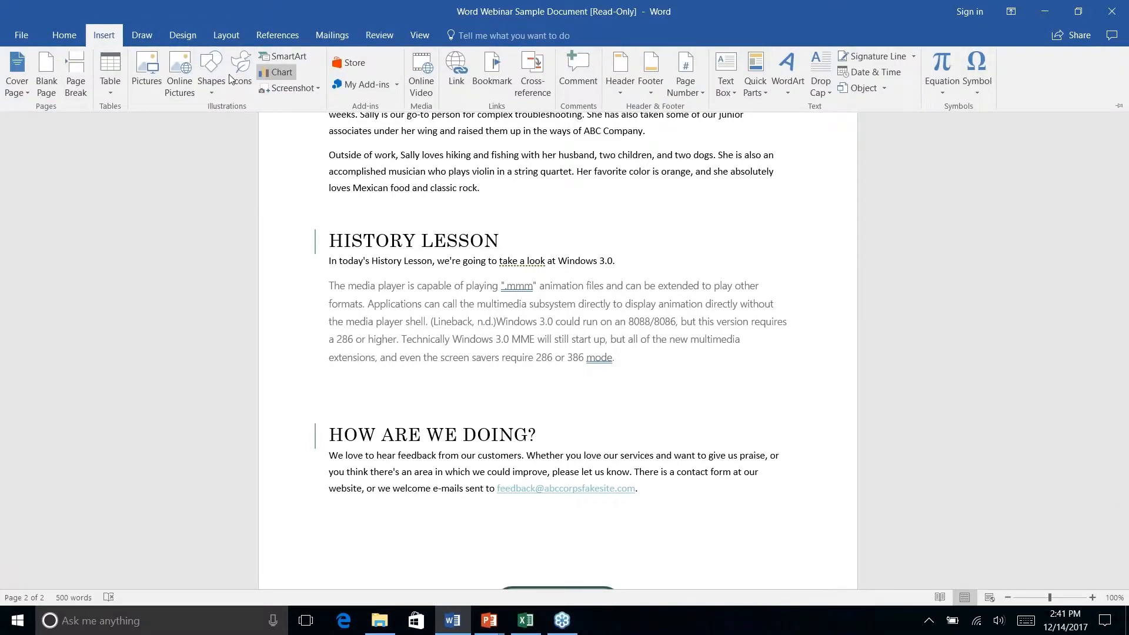
{"action": "left_click", "coordinate": [207, 89]}
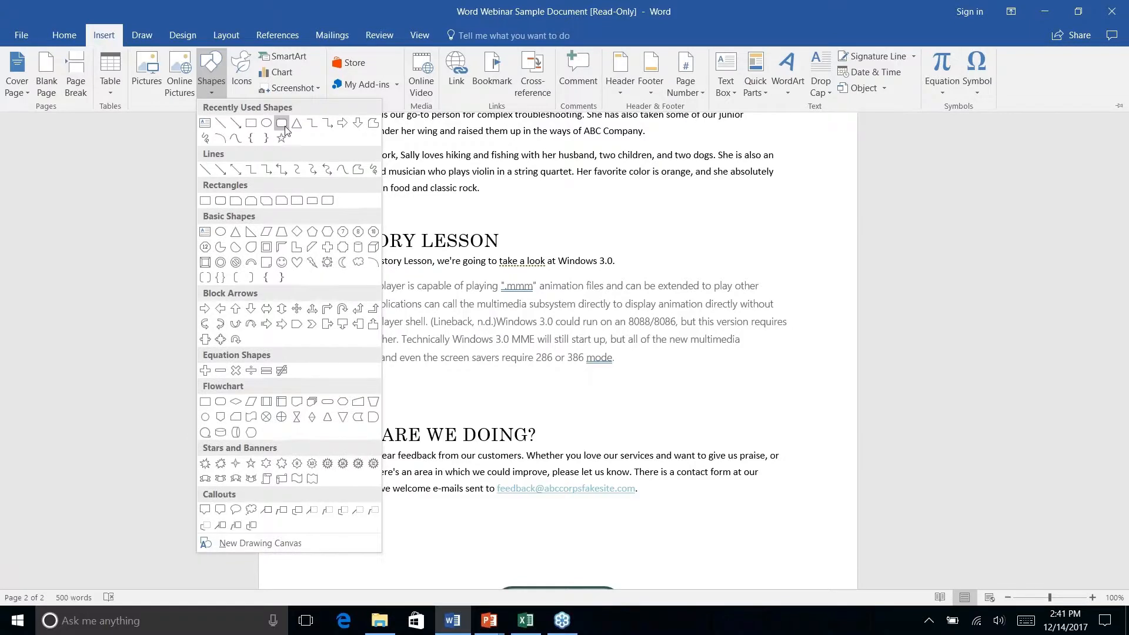
{"action": "left_click", "coordinate": [285, 129]}
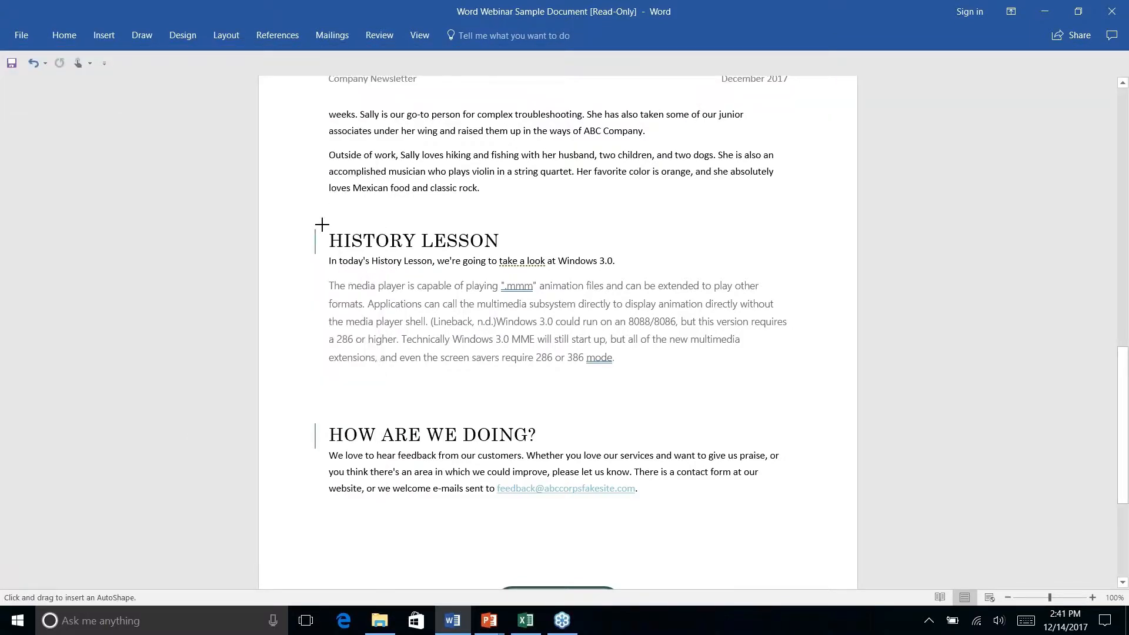
{"action": "mouse_move", "coordinate": [323, 225]}
{"action": "left_mouse_down"}
{"action": "mouse_move", "coordinate": [574, 245]}
{"action": "mouse_move", "coordinate": [544, 254]}
{"action": "left_mouse_up"}
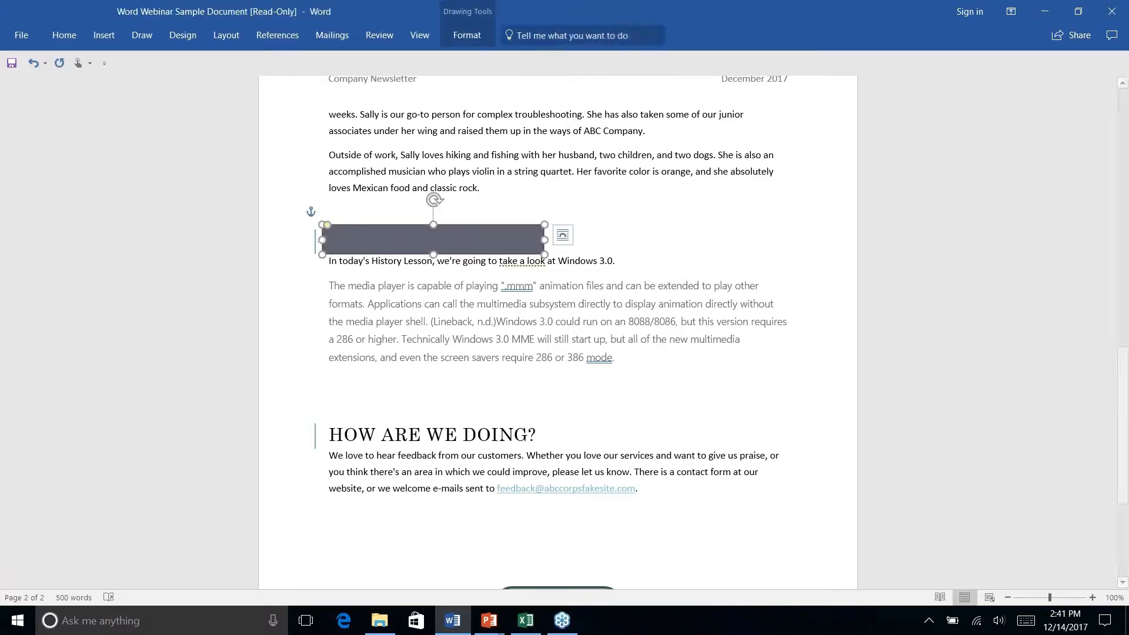
Step: Send the new rounded rectangle behind the "History Lesson" heading text and deselect it
{"action": "left_click", "coordinate": [448, 33]}
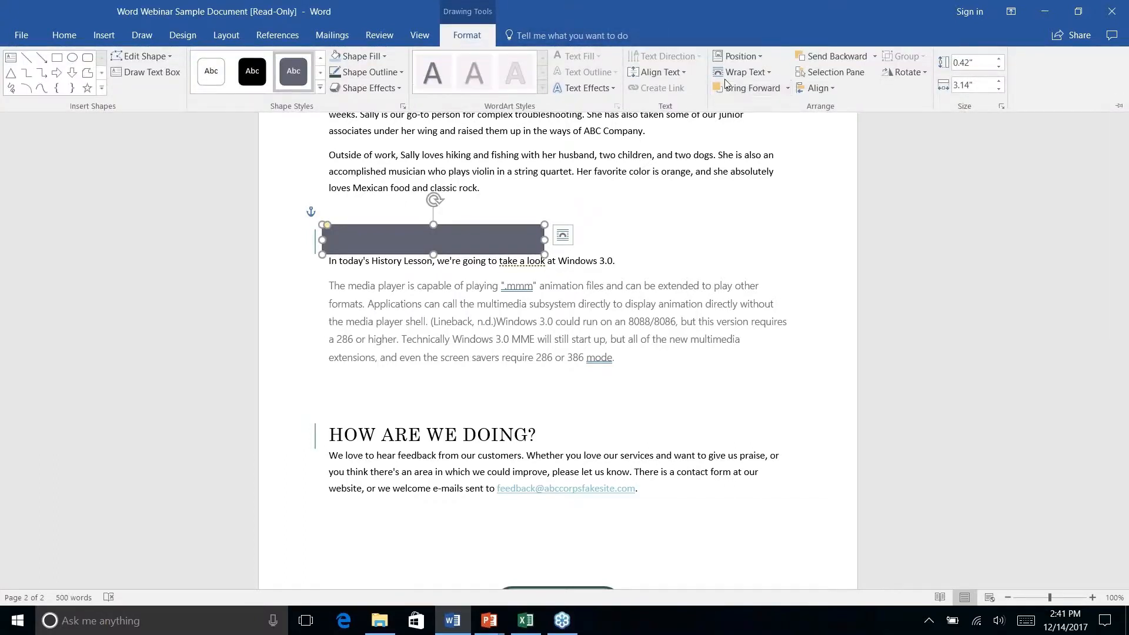
{"action": "left_click", "coordinate": [874, 57]}
{"action": "left_click", "coordinate": [847, 110]}
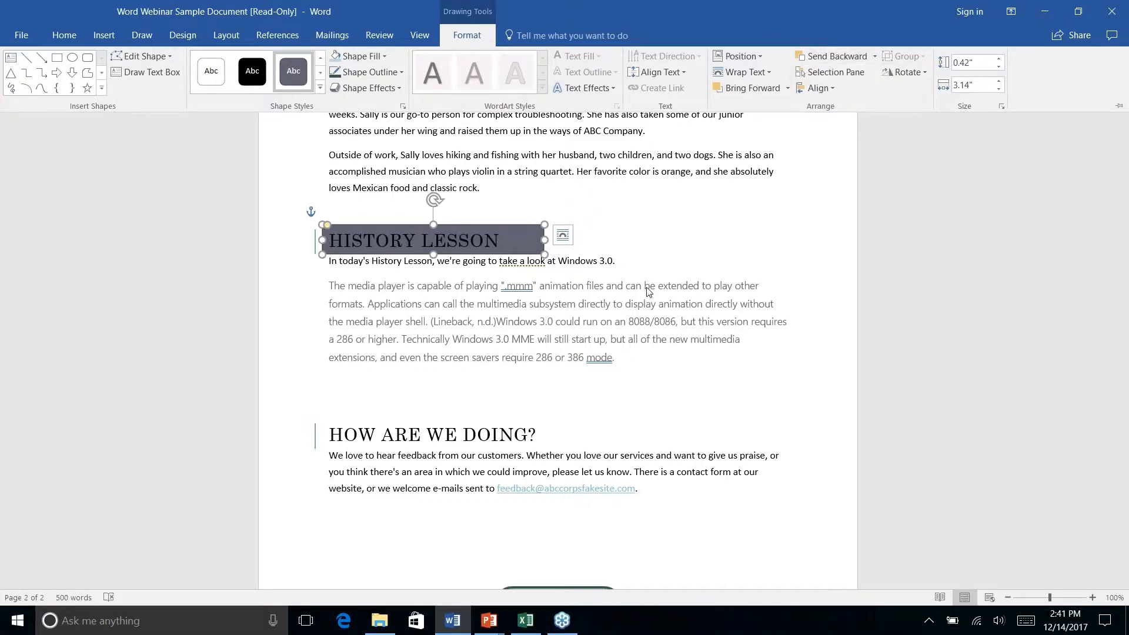
{"action": "left_click", "coordinate": [633, 235]}
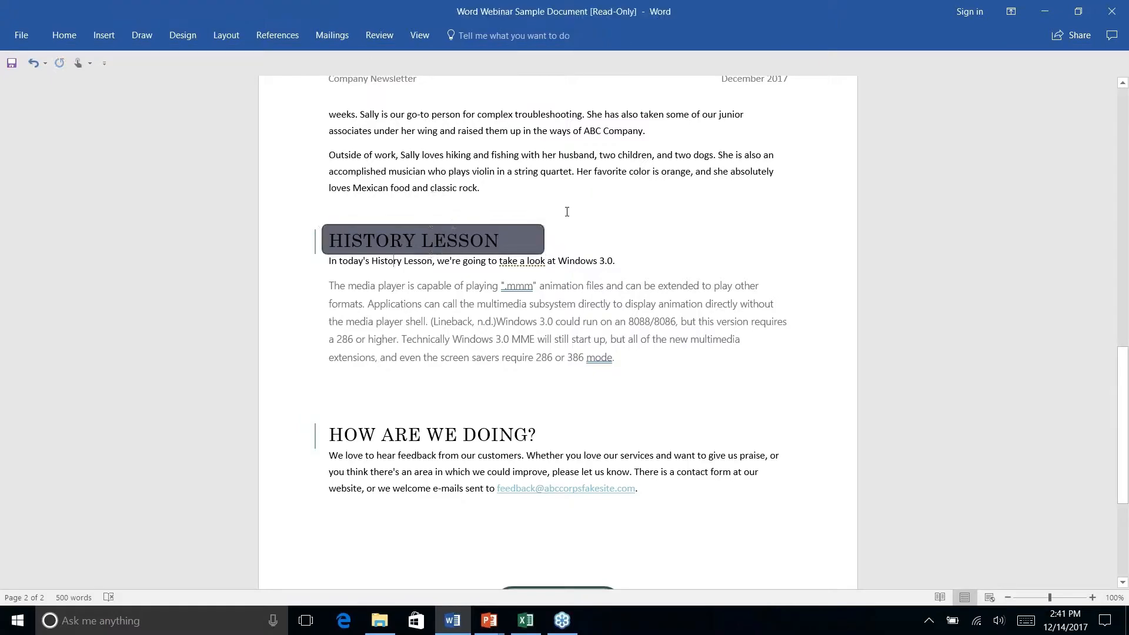
{"action": "scroll", "coordinate": [537, 297], "scroll_direction": "up", "scroll_amount": 2}
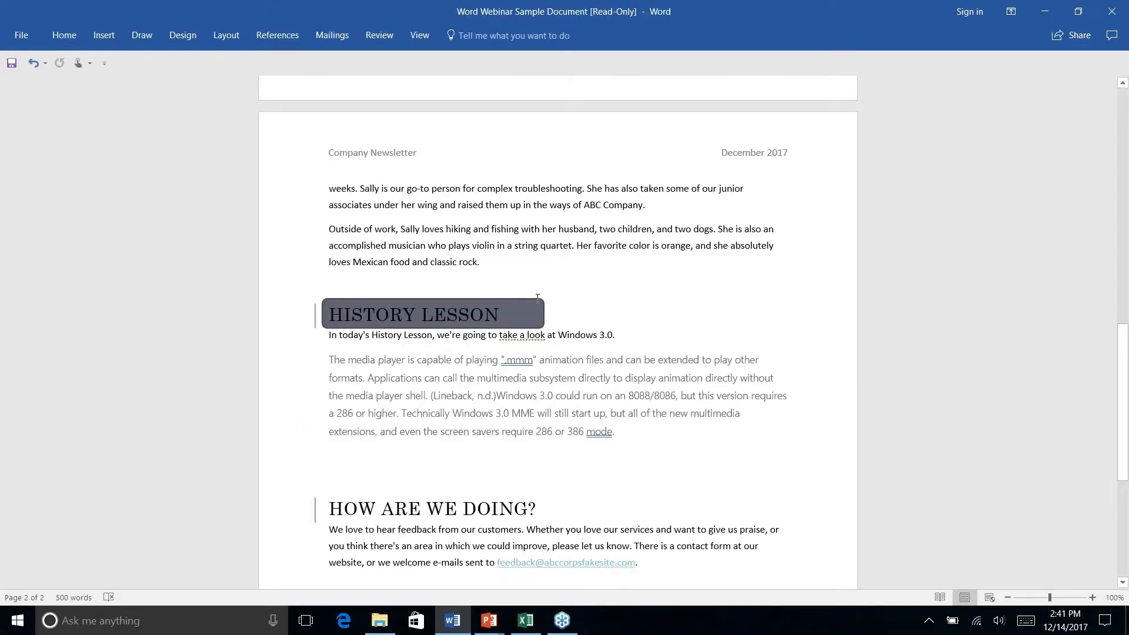
{"action": "scroll", "coordinate": [537, 298], "scroll_direction": "down", "scroll_amount": 6}
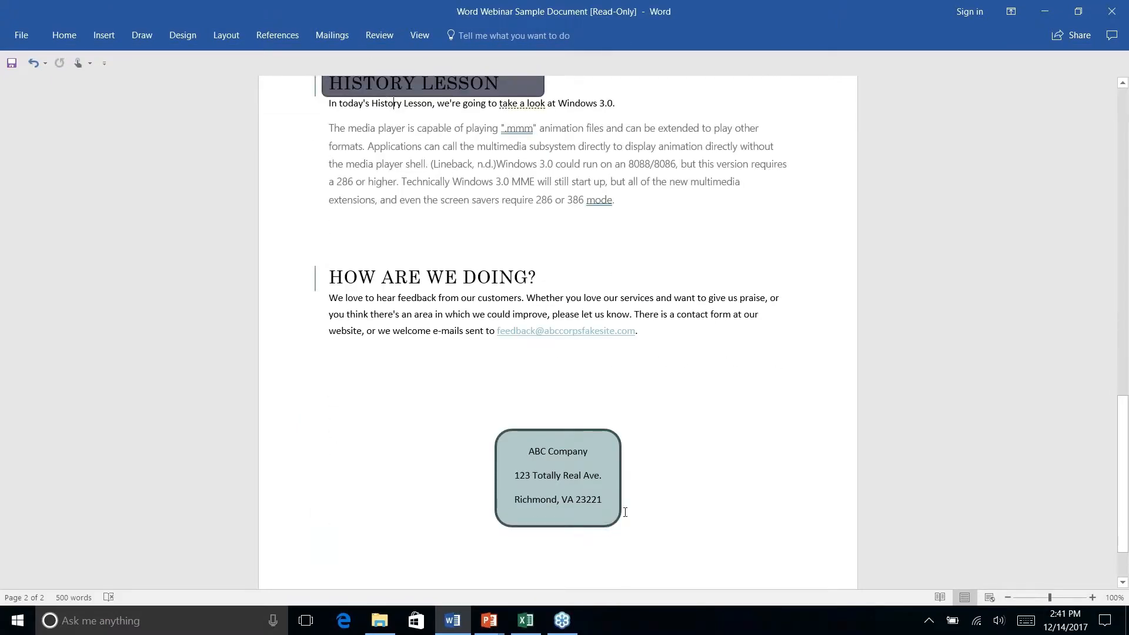
{"action": "left_click", "coordinate": [576, 512]}
{"action": "left_click", "coordinate": [64, 36]}
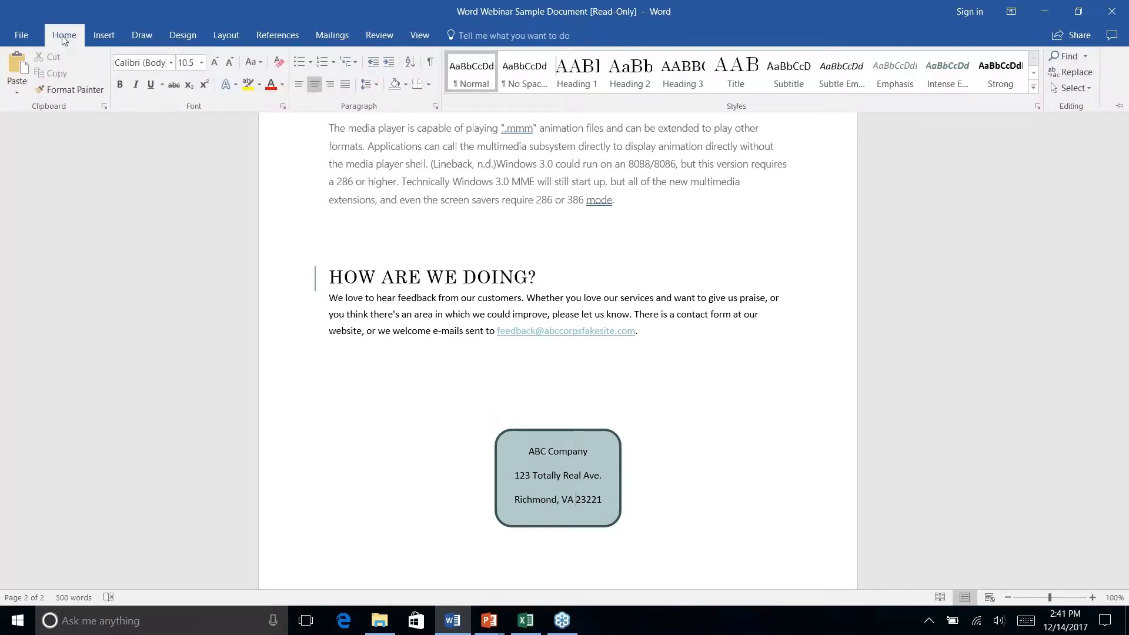
{"action": "left_click", "coordinate": [489, 487]}
{"action": "left_click", "coordinate": [494, 445]}
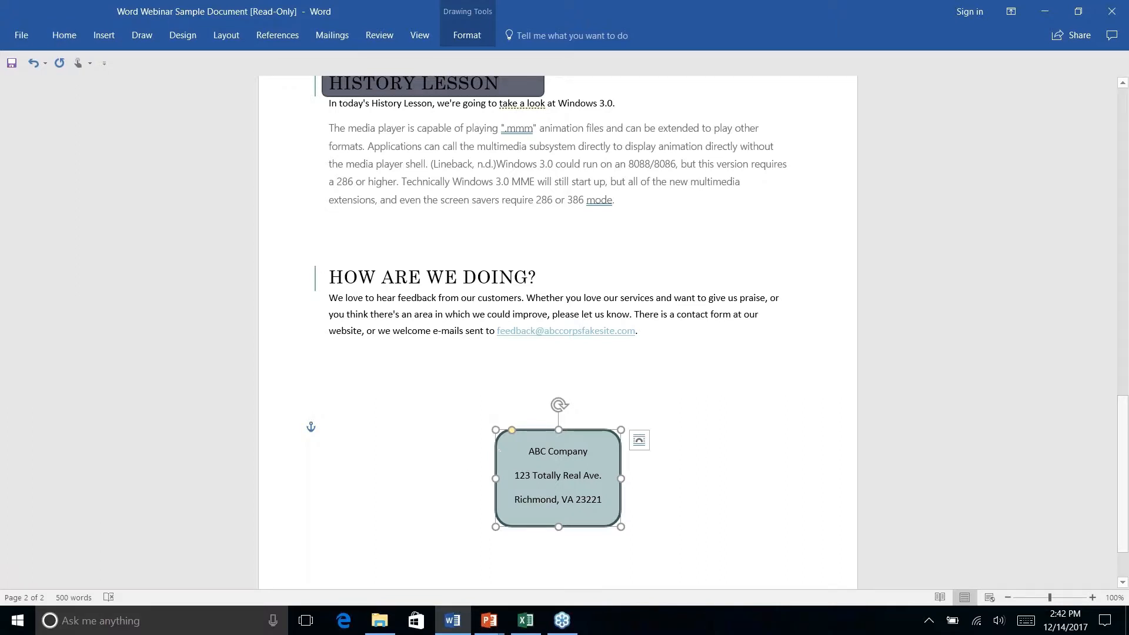
{"action": "left_click", "coordinate": [61, 39]}
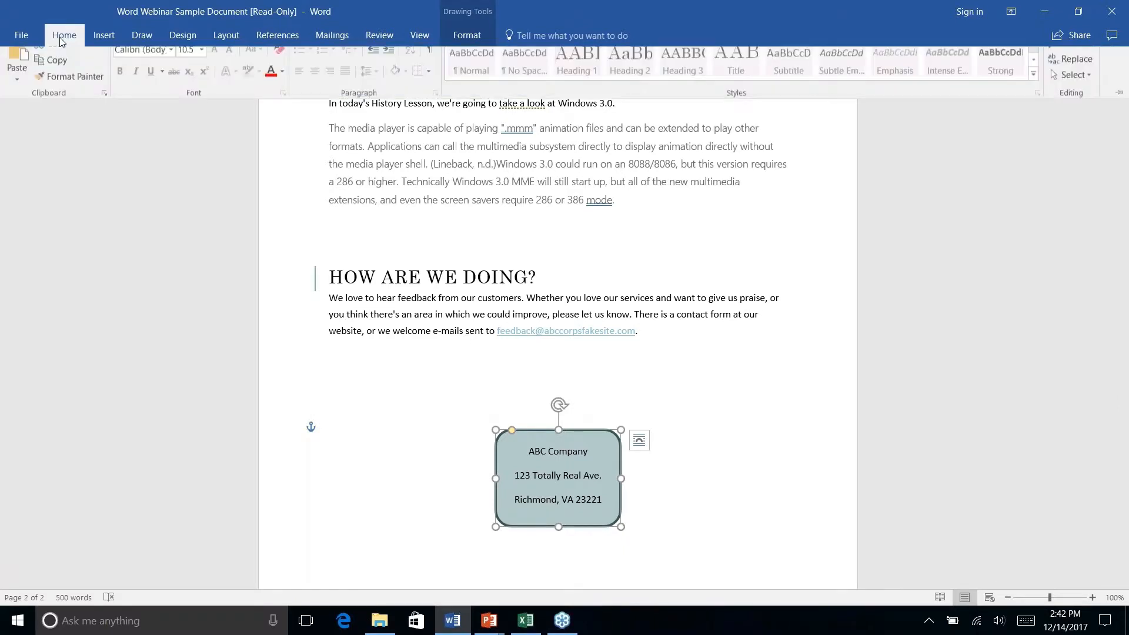
{"action": "left_click", "coordinate": [66, 91]}
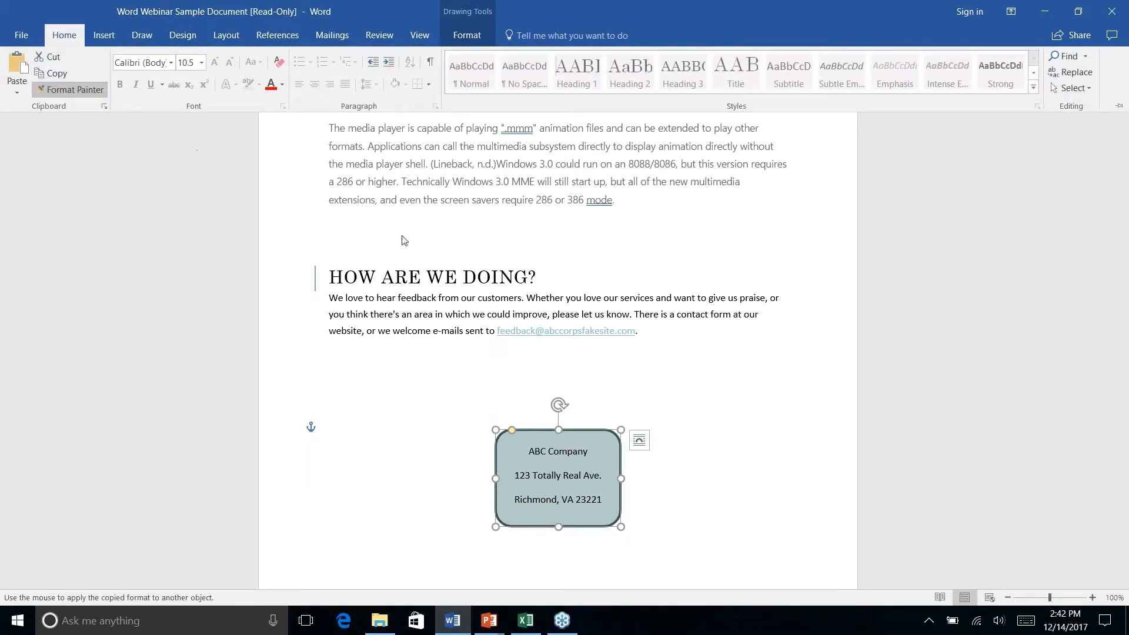
{"action": "left_click", "coordinate": [68, 90]}
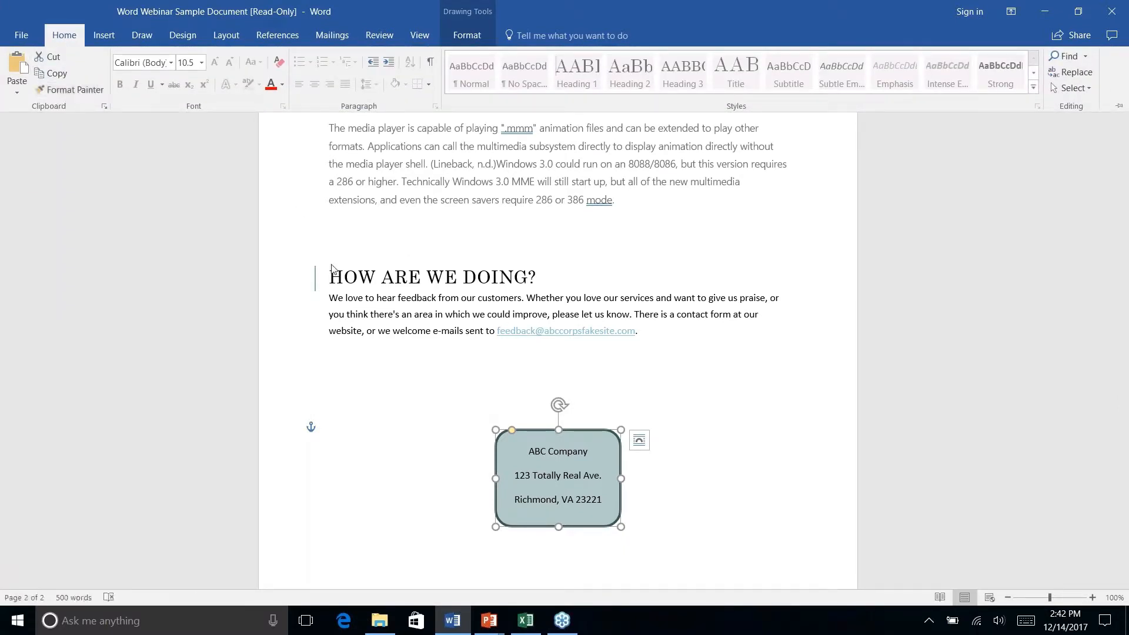
{"action": "left_click", "coordinate": [445, 392]}
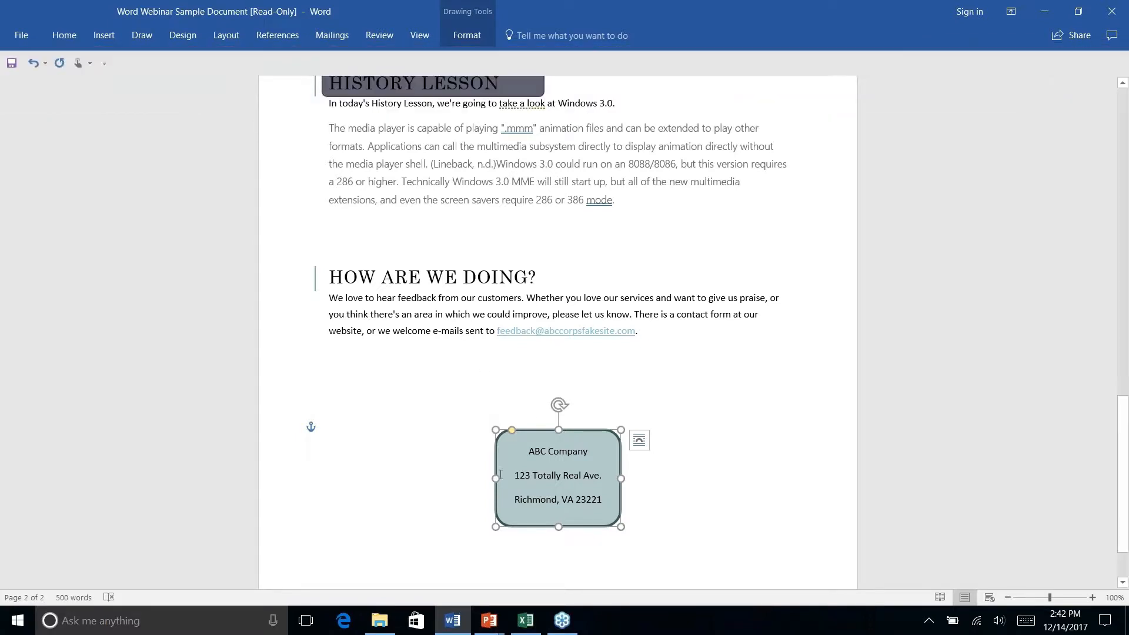
{"action": "left_click", "coordinate": [457, 449]}
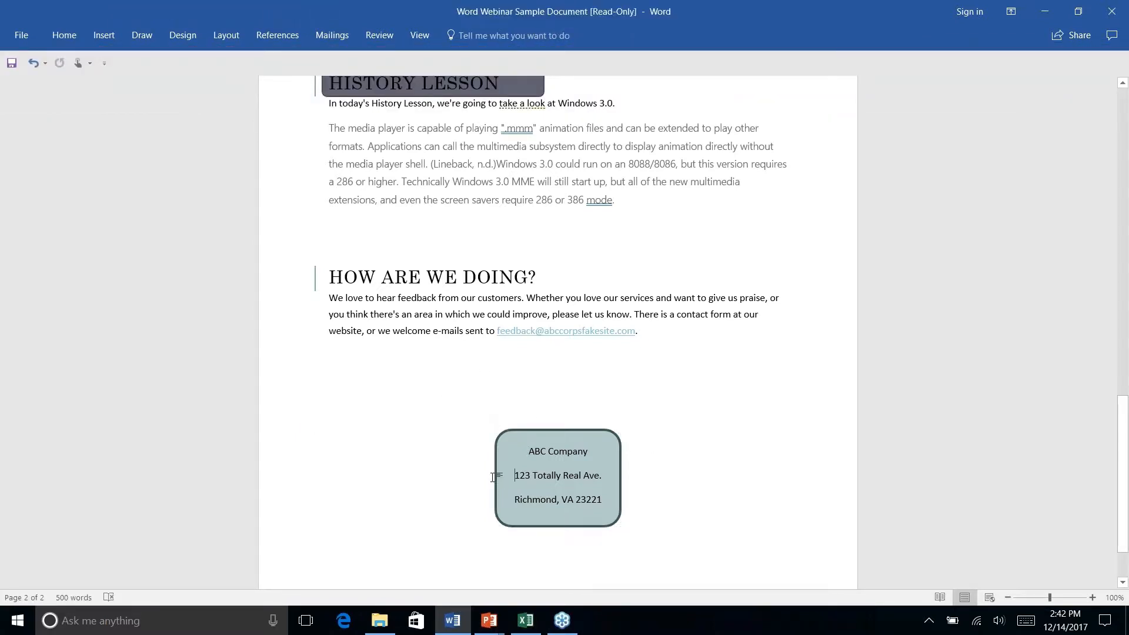
Step: Copy the address block shape's formatting with Format Painter onto the rounded rectangle behind the "History Lesson" heading, and deselect it
{"action": "left_click", "coordinate": [495, 441]}
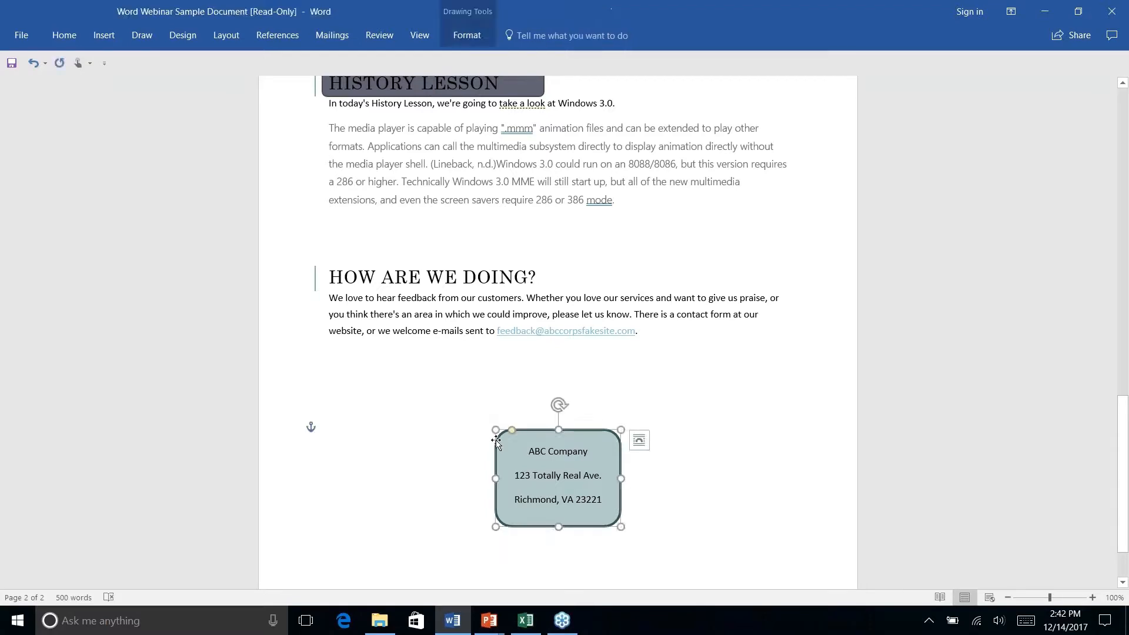
{"action": "left_click", "coordinate": [79, 37]}
{"action": "left_click", "coordinate": [69, 89]}
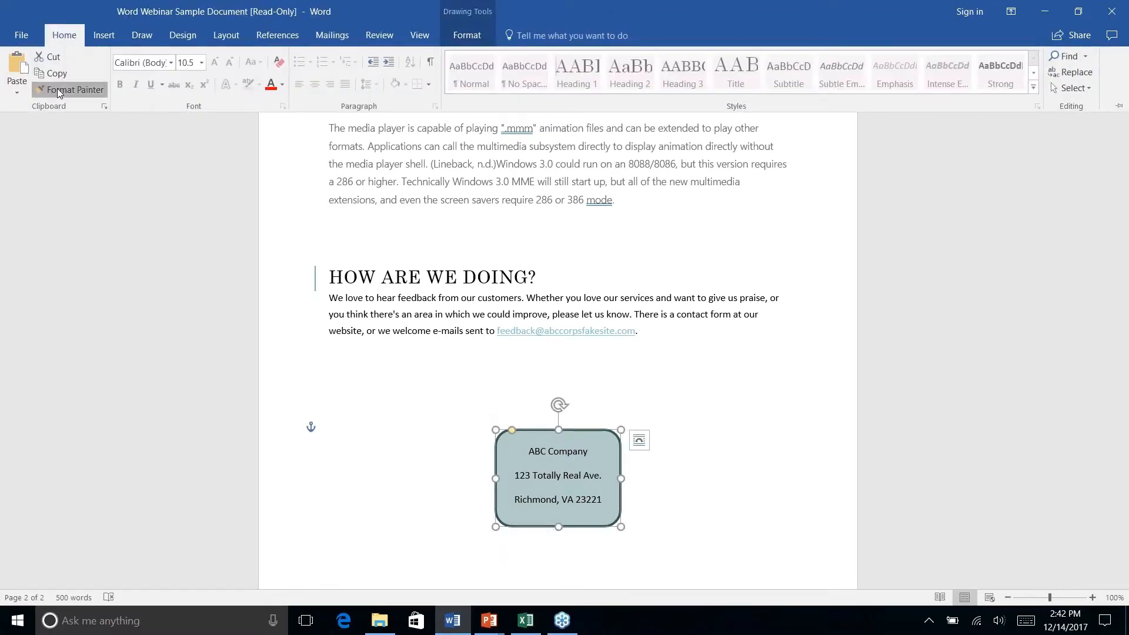
{"action": "scroll", "coordinate": [395, 267], "scroll_direction": "down", "scroll_amount": 3}
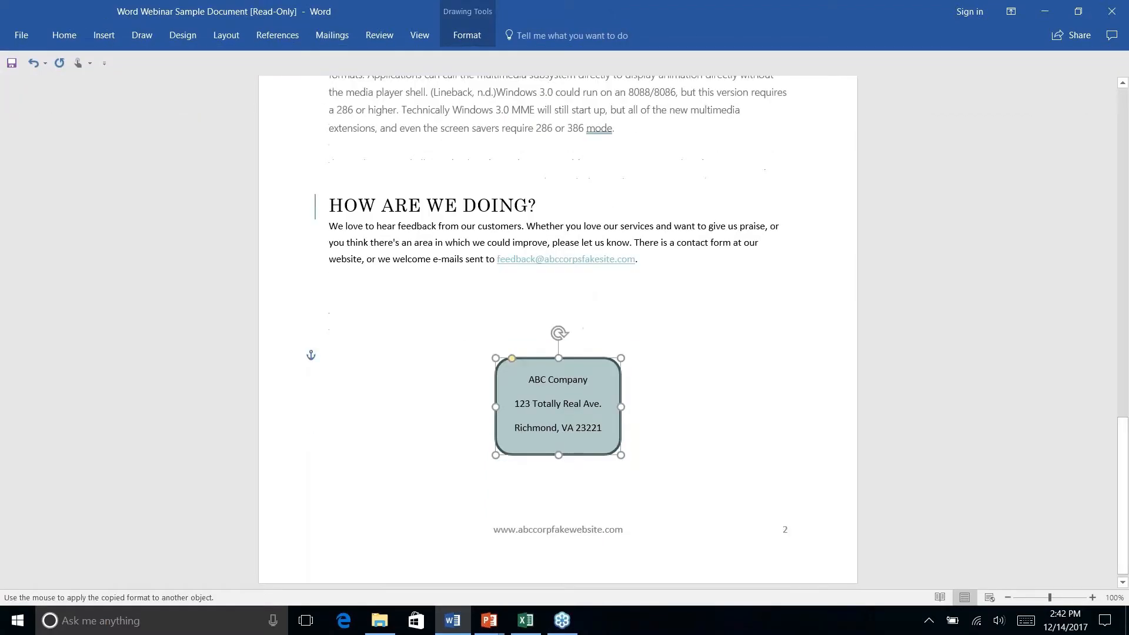
{"action": "scroll", "coordinate": [395, 266], "scroll_direction": "up", "scroll_amount": 8}
{"action": "scroll", "coordinate": [395, 266], "scroll_direction": "down", "scroll_amount": 1}
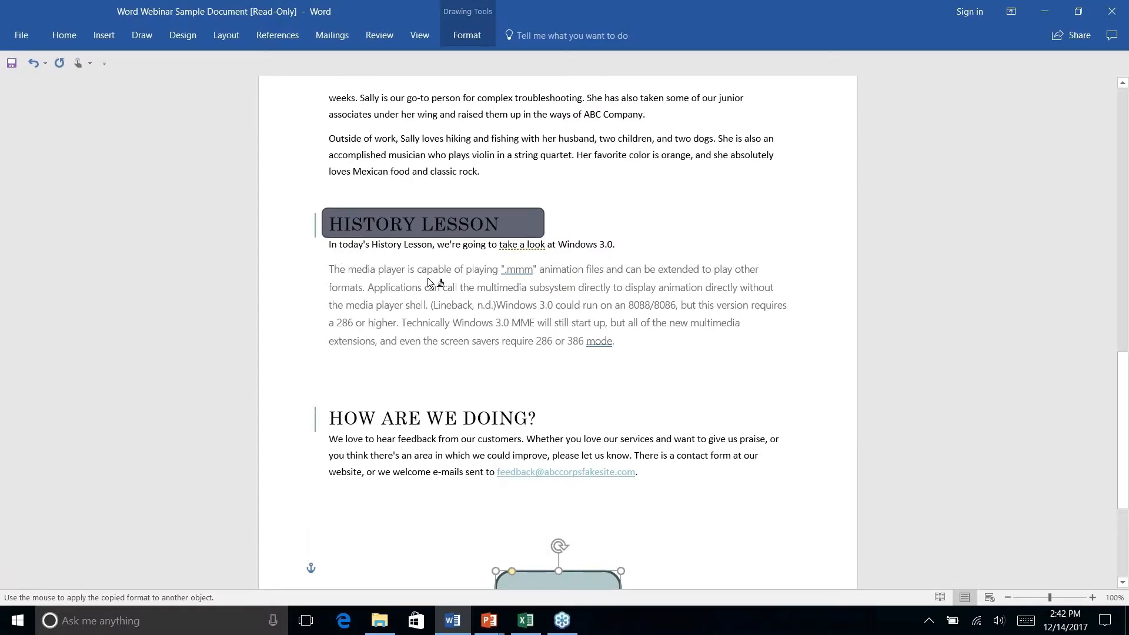
{"action": "key", "text": "Escape"}
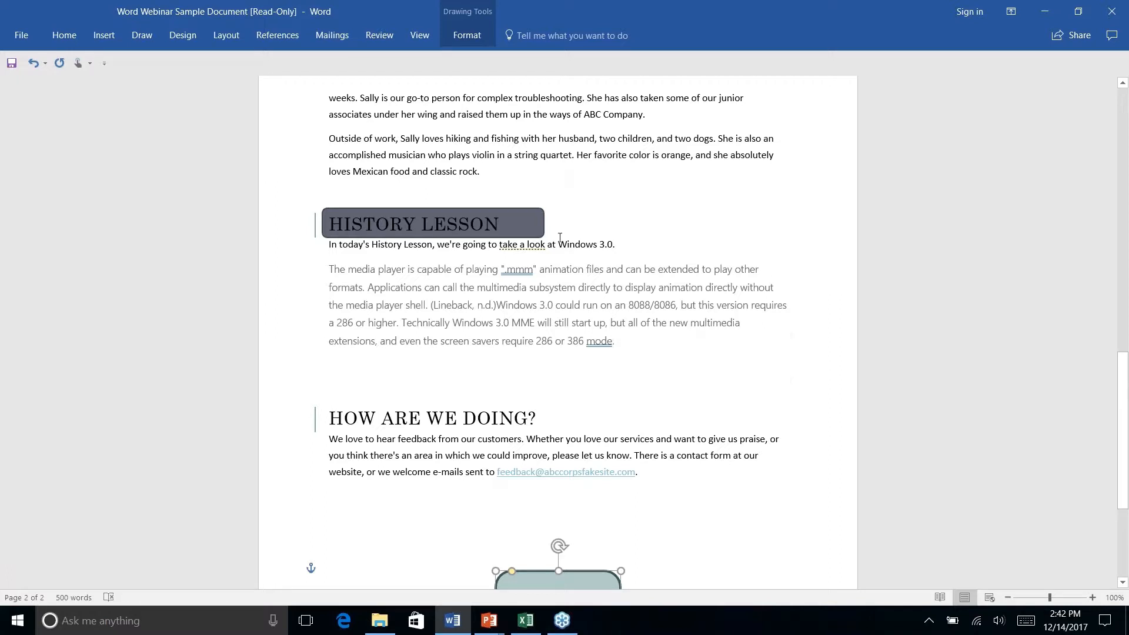
{"action": "key", "text": "alt+h"}
{"action": "key", "text": "f"}
{"action": "key", "text": "p"}
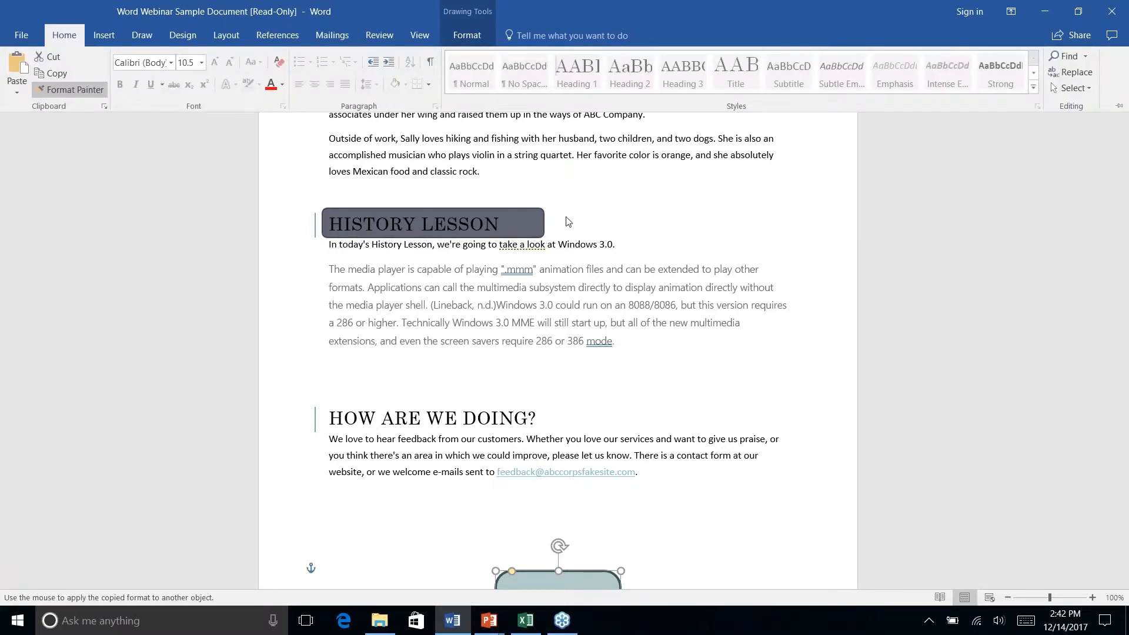
{"action": "key", "text": "Escape"}
{"action": "left_click", "coordinate": [534, 218]}
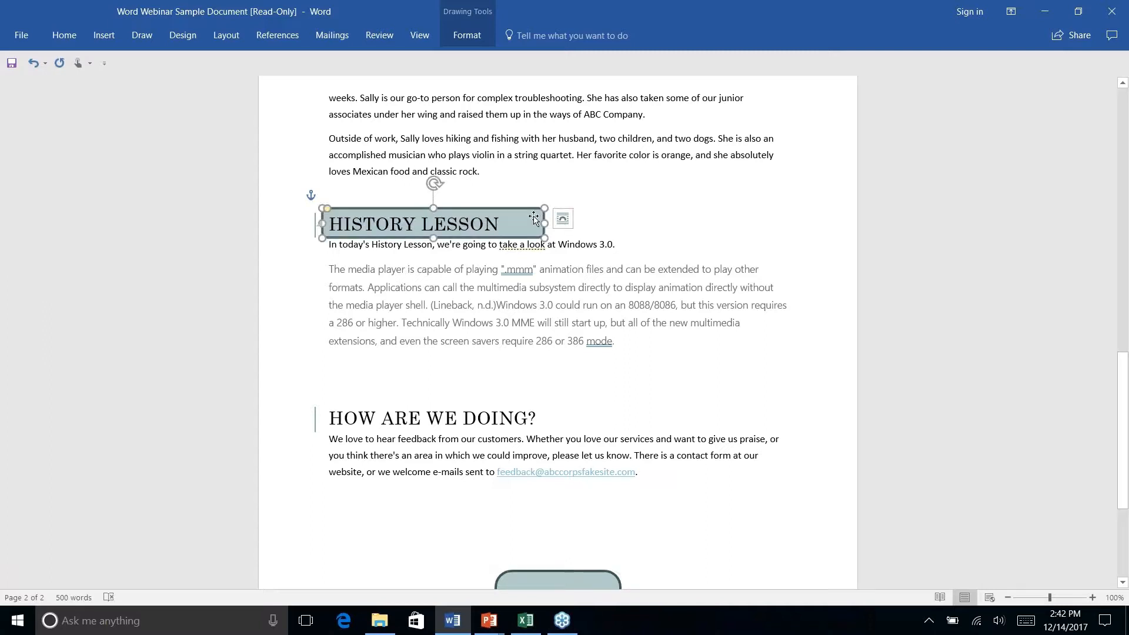
{"action": "key", "text": "Escape"}
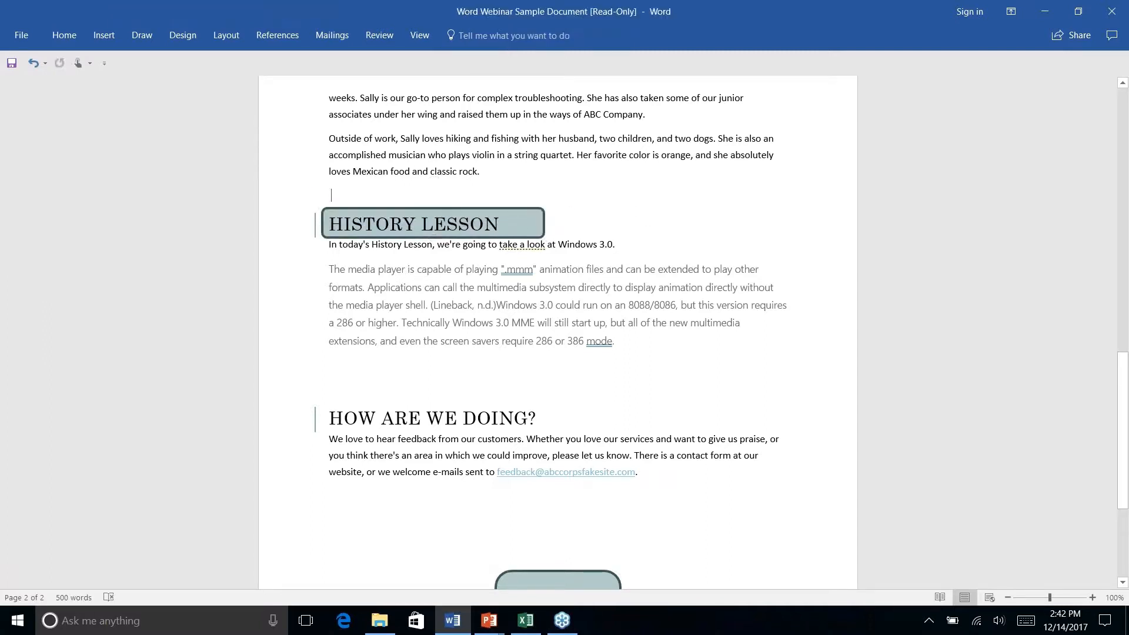
Step: Compare the formatting of the "History Lesson" heading's rounded rectangle with the address block's shape on page 2
{"action": "right_click", "coordinate": [632, 211]}
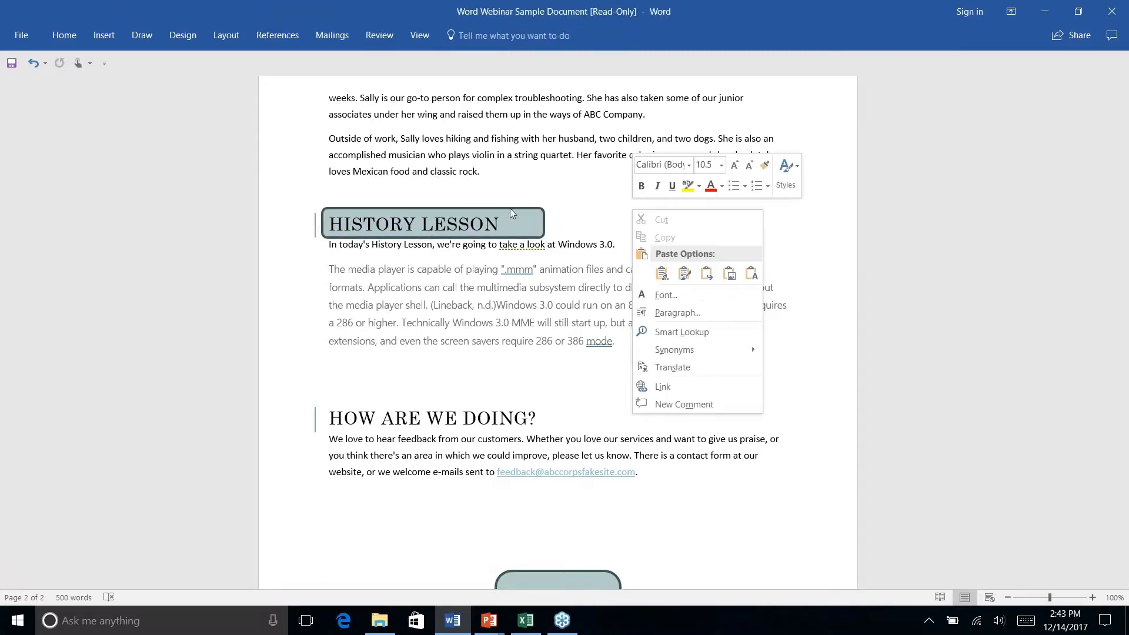
{"action": "key", "text": "Escape"}
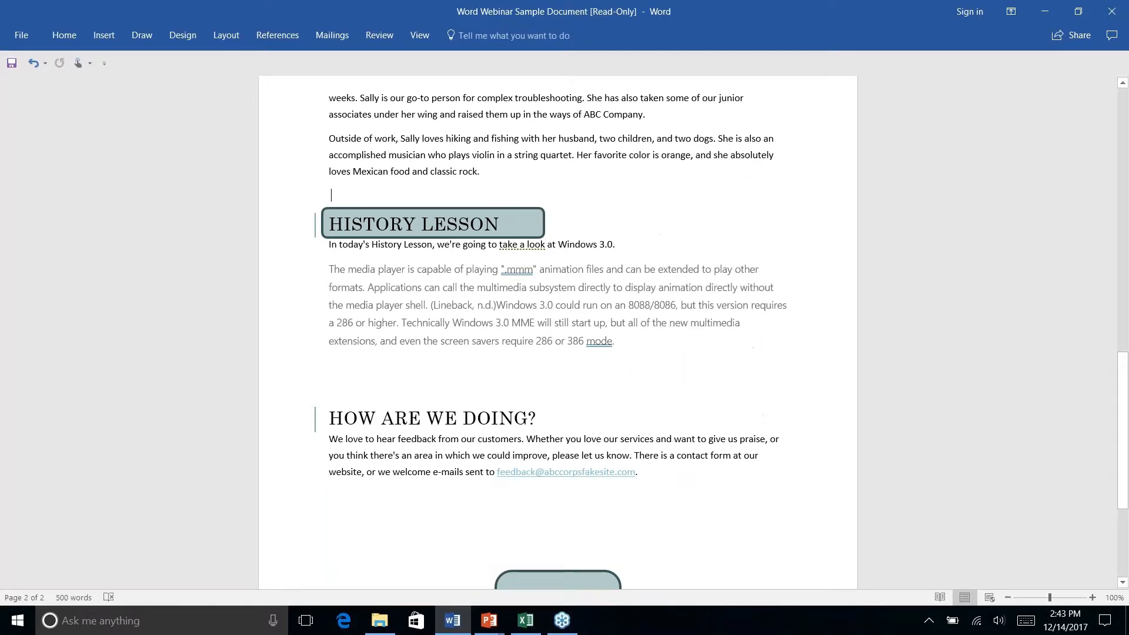
{"action": "scroll", "coordinate": [557, 332], "scroll_direction": "up", "scroll_amount": 1}
{"action": "scroll", "coordinate": [557, 332], "scroll_direction": "down", "scroll_amount": 3}
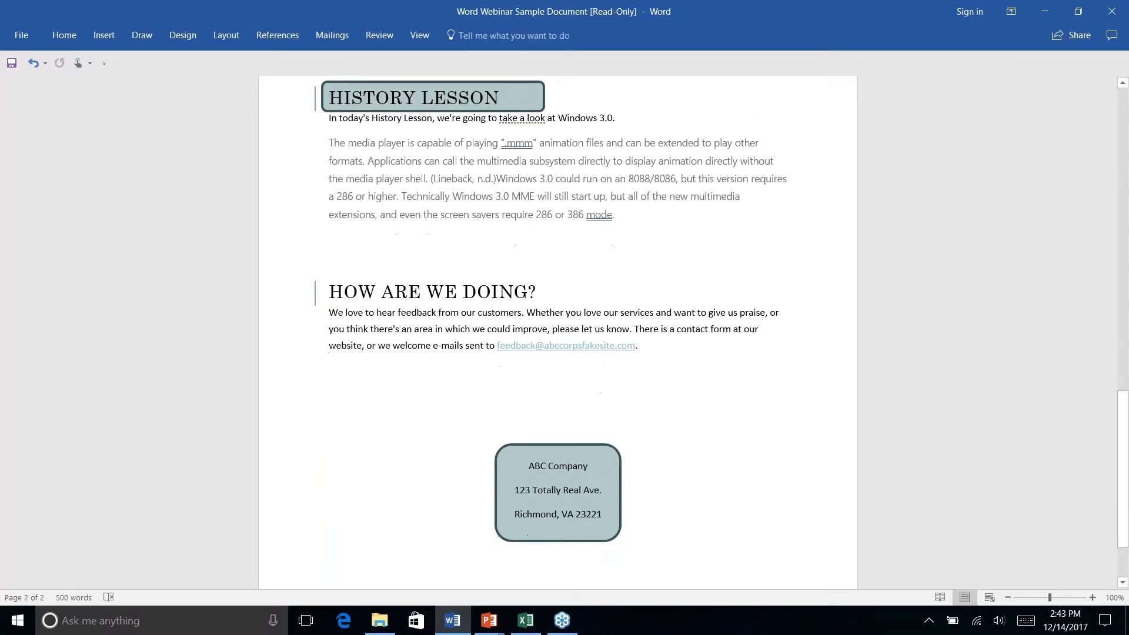
{"action": "scroll", "coordinate": [557, 333], "scroll_direction": "up", "scroll_amount": 2}
{"action": "scroll", "coordinate": [557, 332], "scroll_direction": "down", "scroll_amount": 1}
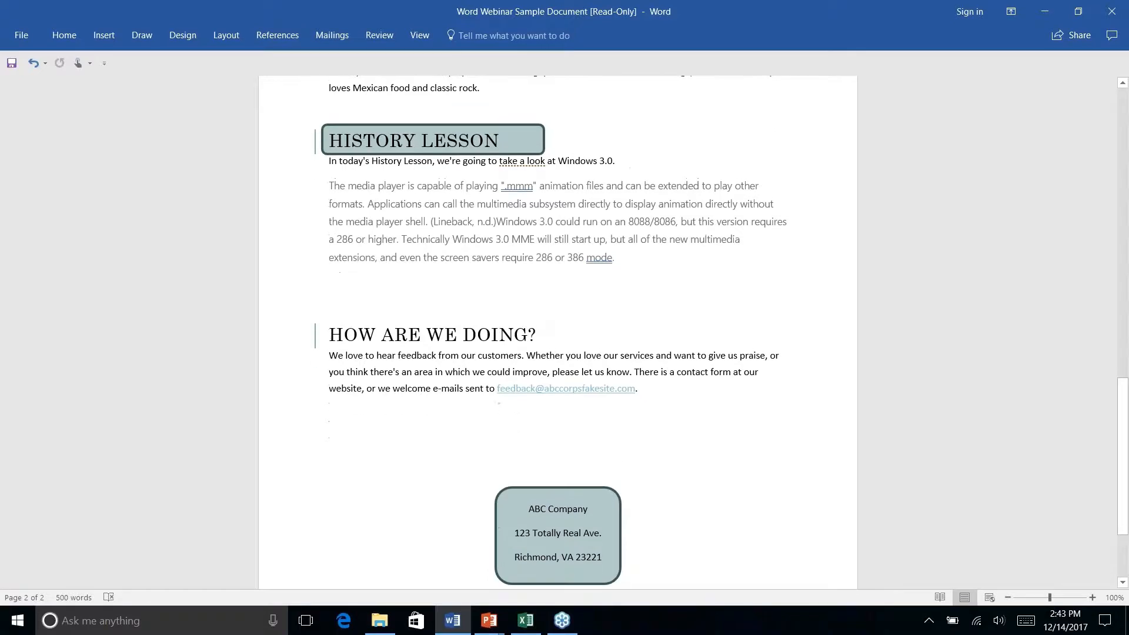
{"action": "scroll", "coordinate": [400, 506], "scroll_direction": "down", "scroll_amount": 2}
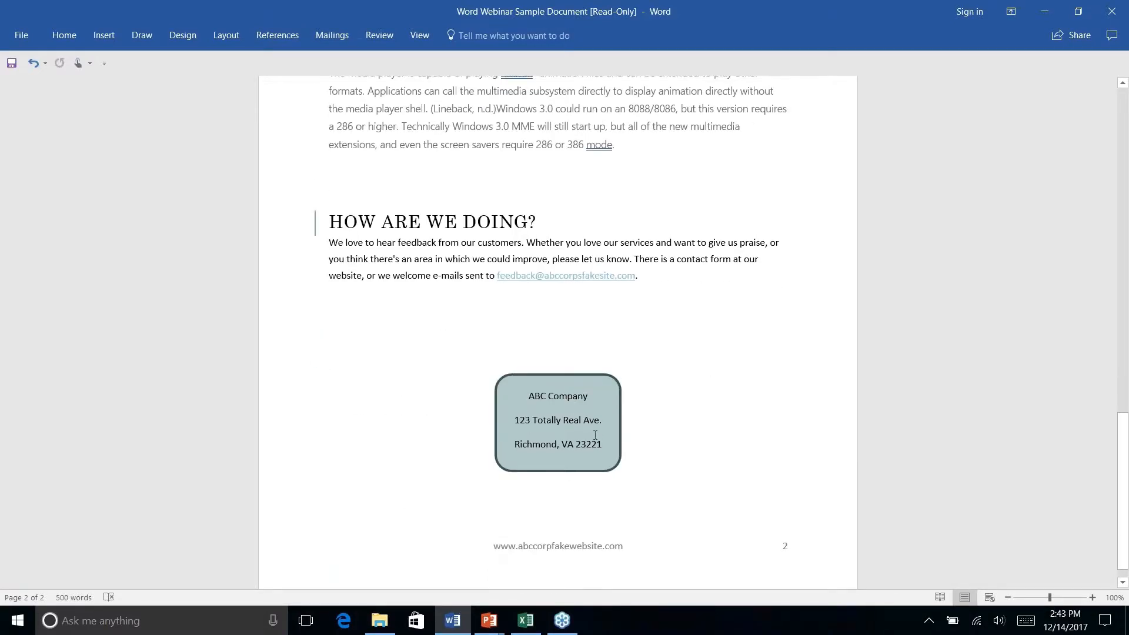
{"action": "scroll", "coordinate": [595, 435], "scroll_direction": "up", "scroll_amount": 5}
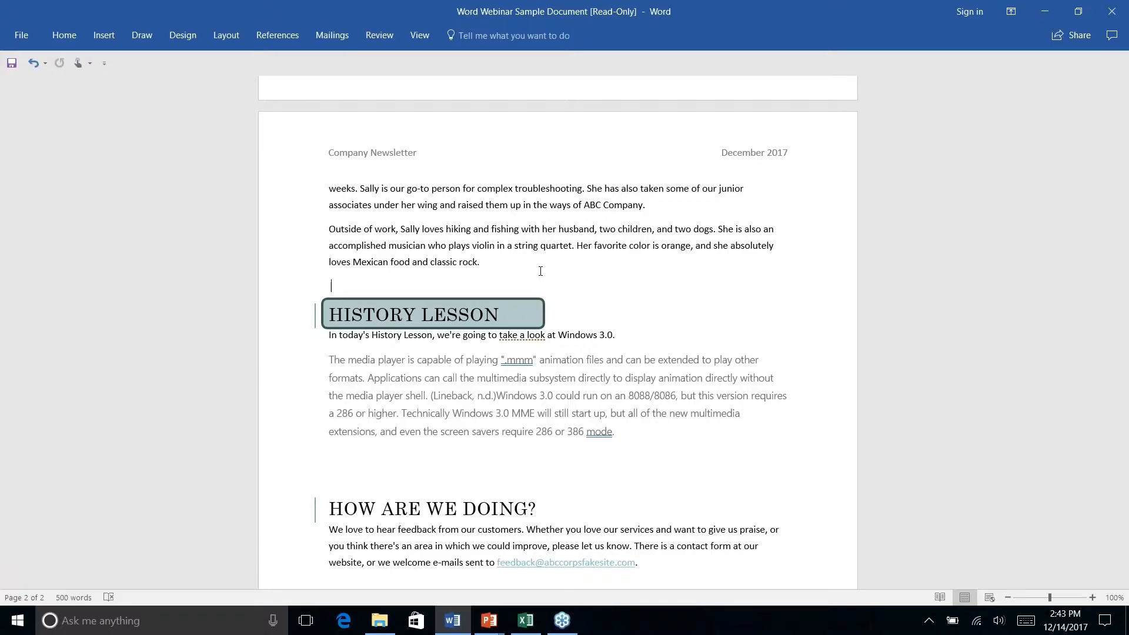
Step: Switch to the PowerPoint slide show, advance to the "Find & Replace 2.0" slide, and return to the Word newsletter
{"action": "key", "text": "alt+Tab"}
{"action": "key", "text": "Right"}
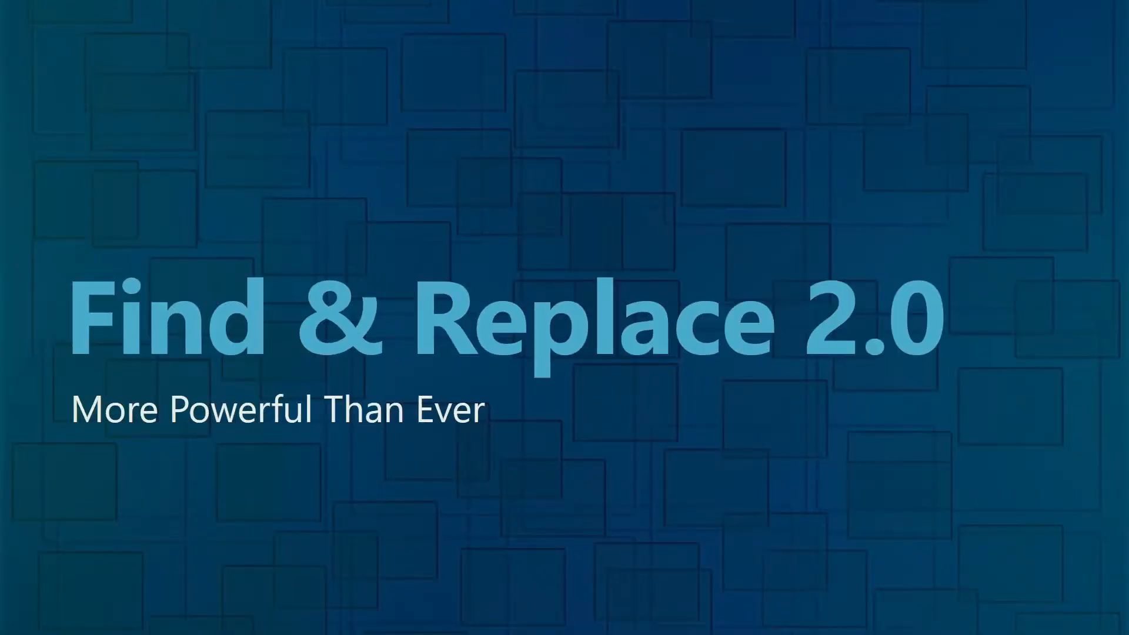
{"action": "key", "text": "alt+Tab"}
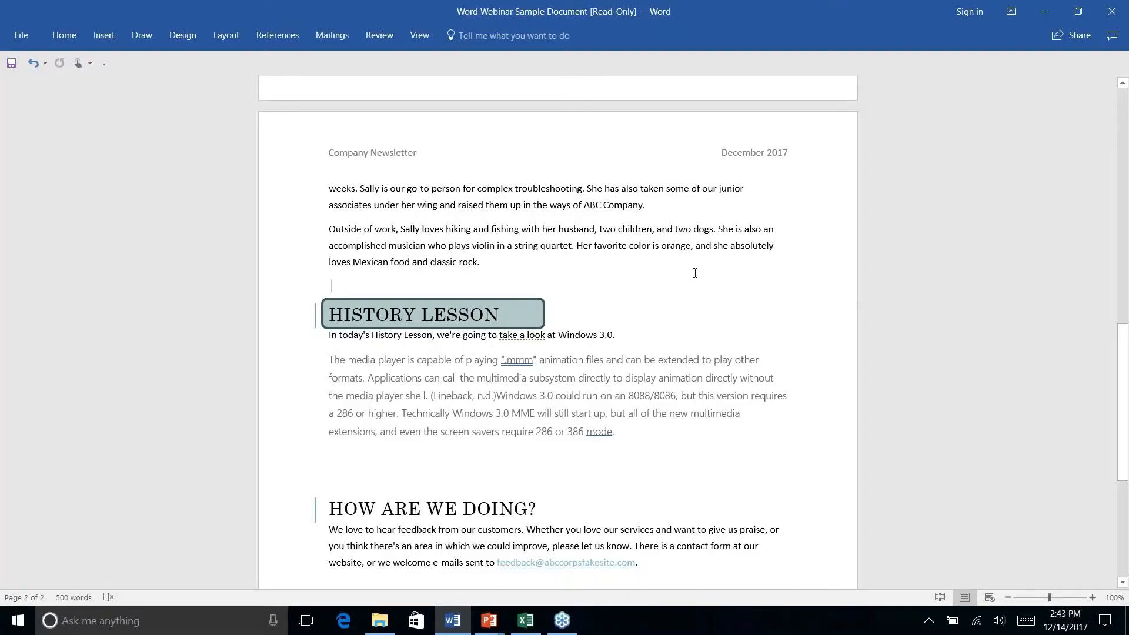
Step: Place the cursor at the start of the paragraph under "Introduction" on page 1 and open Find and Replace in replace mode
{"action": "scroll", "coordinate": [695, 273], "scroll_direction": "down", "scroll_amount": 5}
{"action": "scroll", "coordinate": [695, 270], "scroll_direction": "up", "scroll_amount": 20}
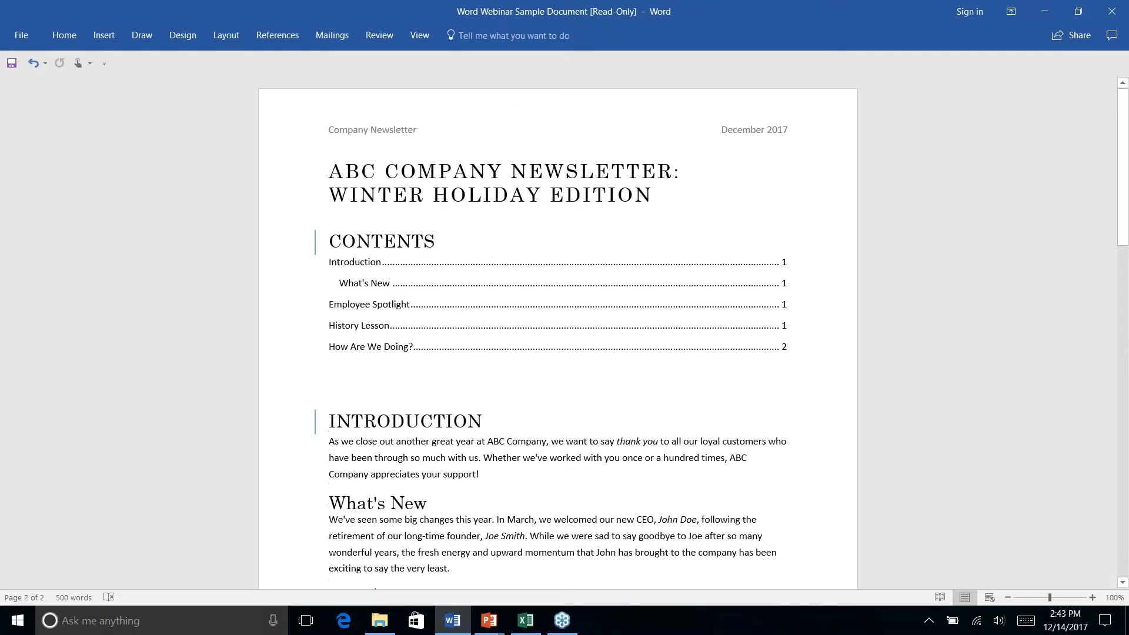
{"action": "scroll", "coordinate": [557, 330], "scroll_direction": "down", "scroll_amount": 5}
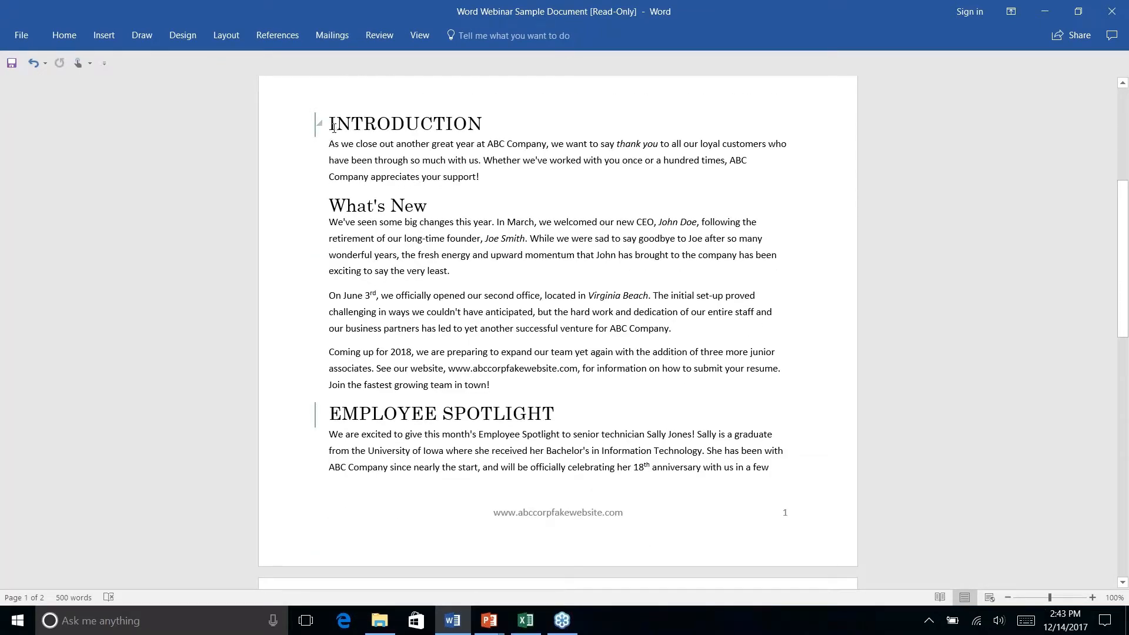
{"action": "left_click", "coordinate": [327, 144]}
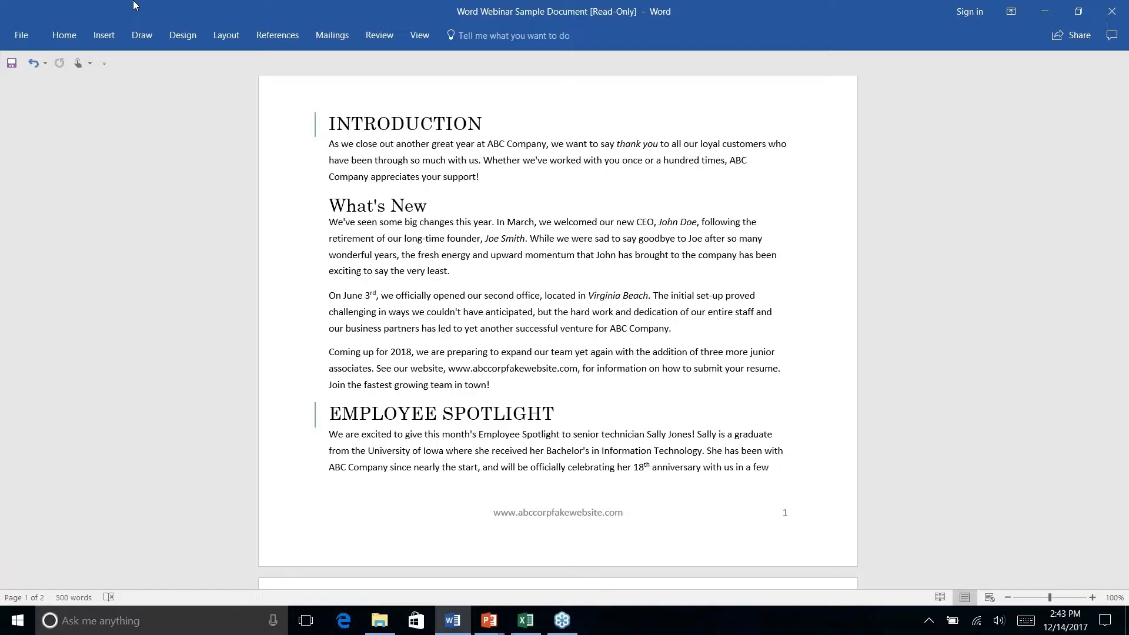
{"action": "left_click", "coordinate": [64, 35]}
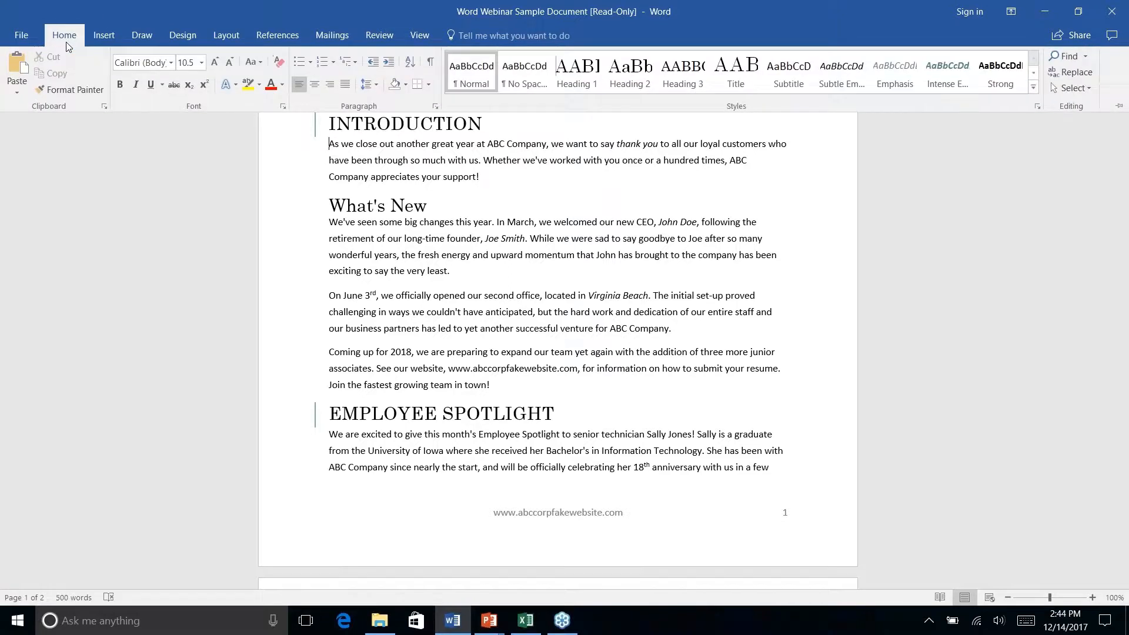
{"action": "right_click", "coordinate": [1070, 77]}
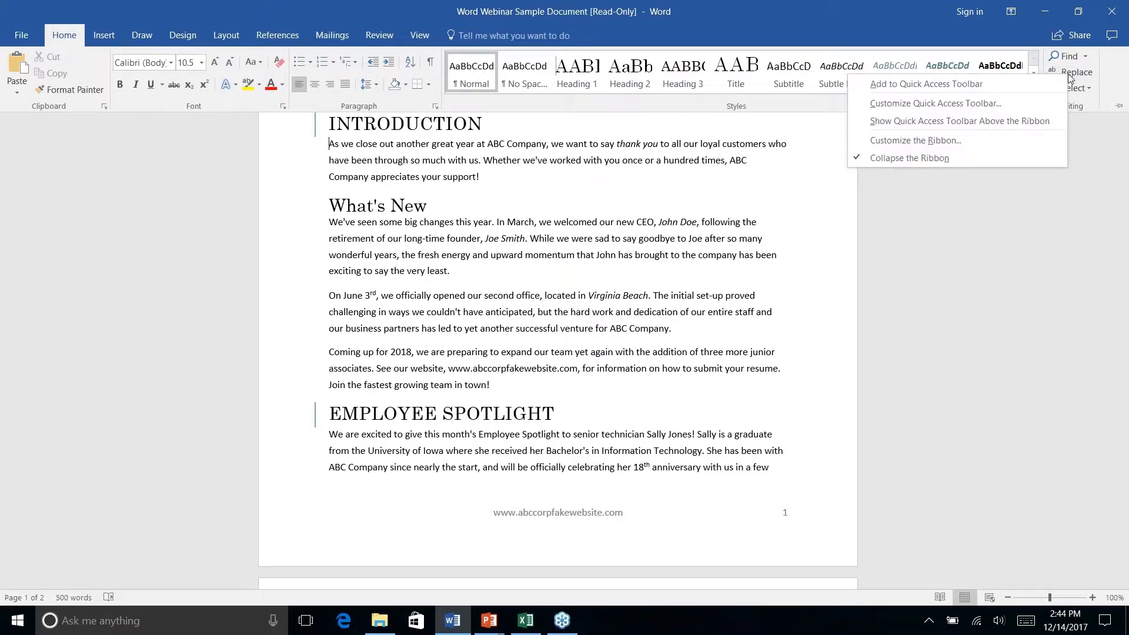
{"action": "key", "text": "Escape"}
{"action": "left_click", "coordinate": [1075, 73]}
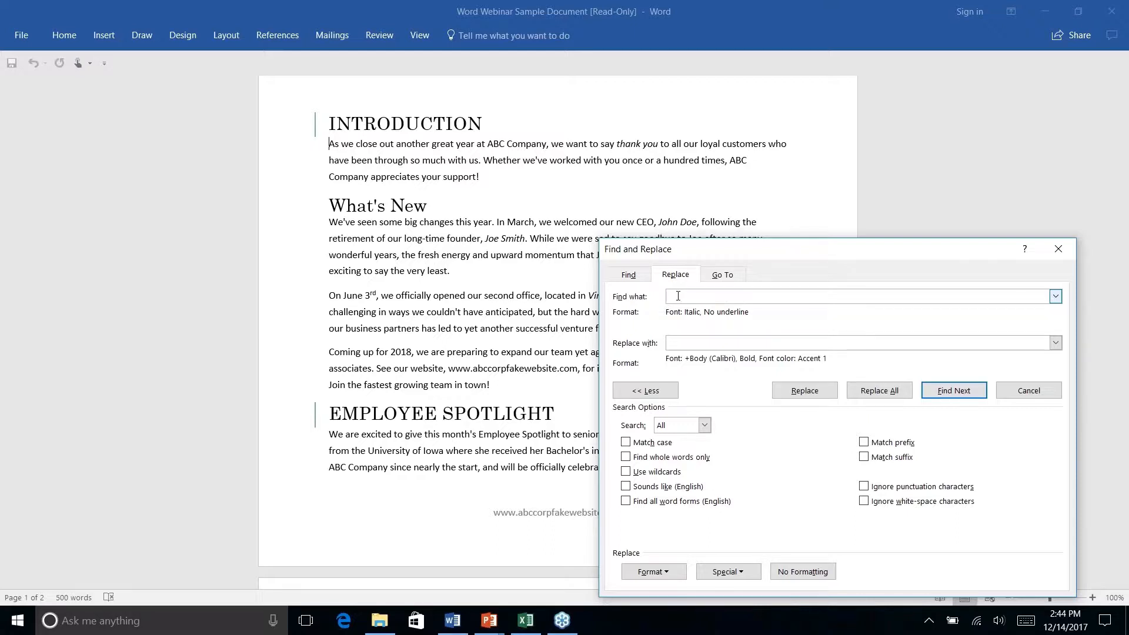
{"action": "left_click", "coordinate": [637, 279]}
{"action": "left_click", "coordinate": [675, 275]}
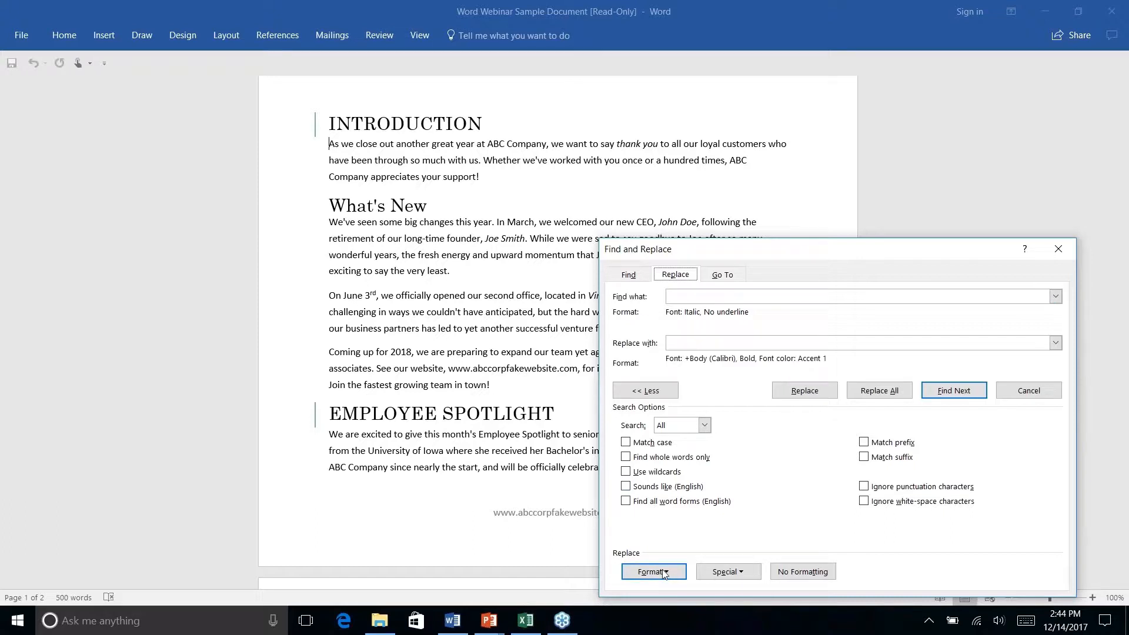
Step: Set the font format of the search criterion to Italic, leaving the search text empty
{"action": "left_click", "coordinate": [691, 297]}
{"action": "left_click", "coordinate": [669, 569]}
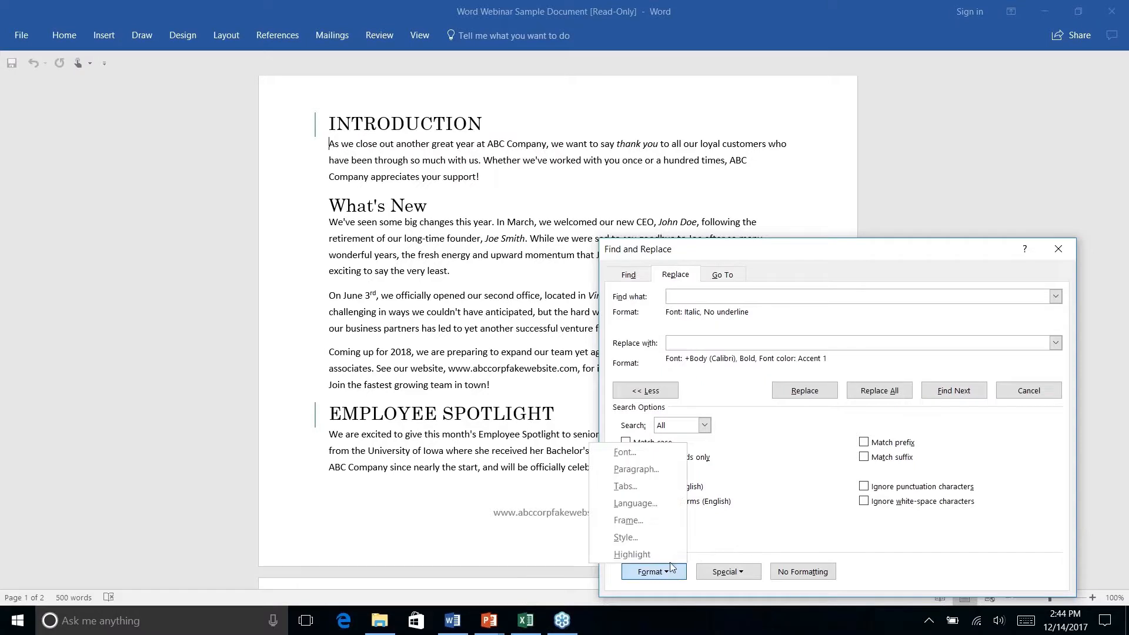
{"action": "left_click", "coordinate": [625, 452]}
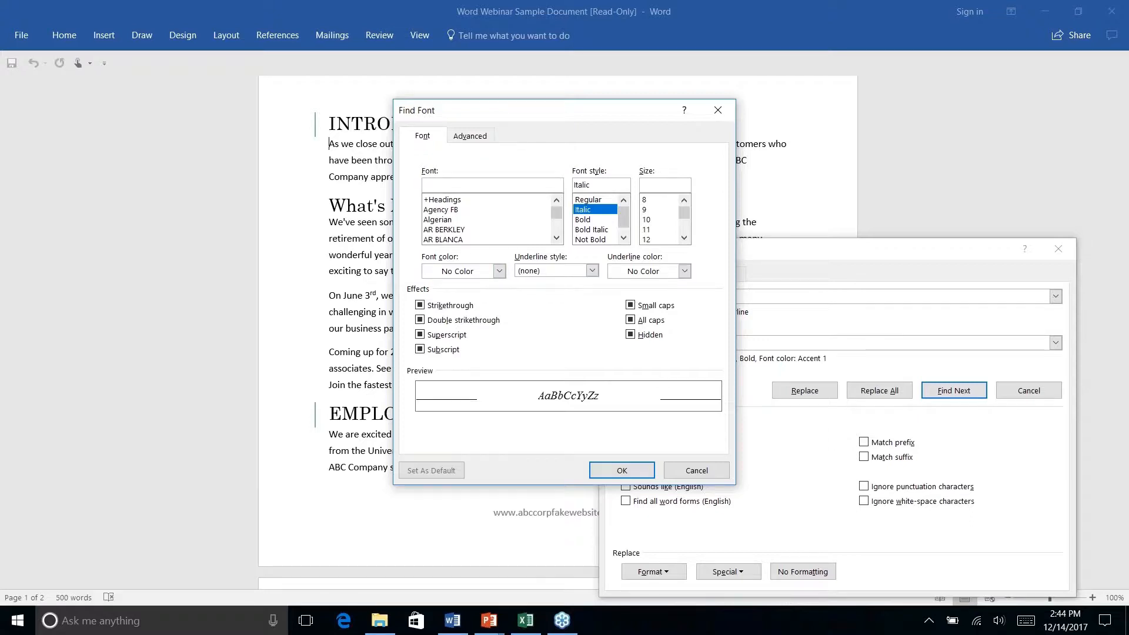
{"action": "left_click", "coordinate": [588, 210]}
{"action": "left_click", "coordinate": [624, 470]}
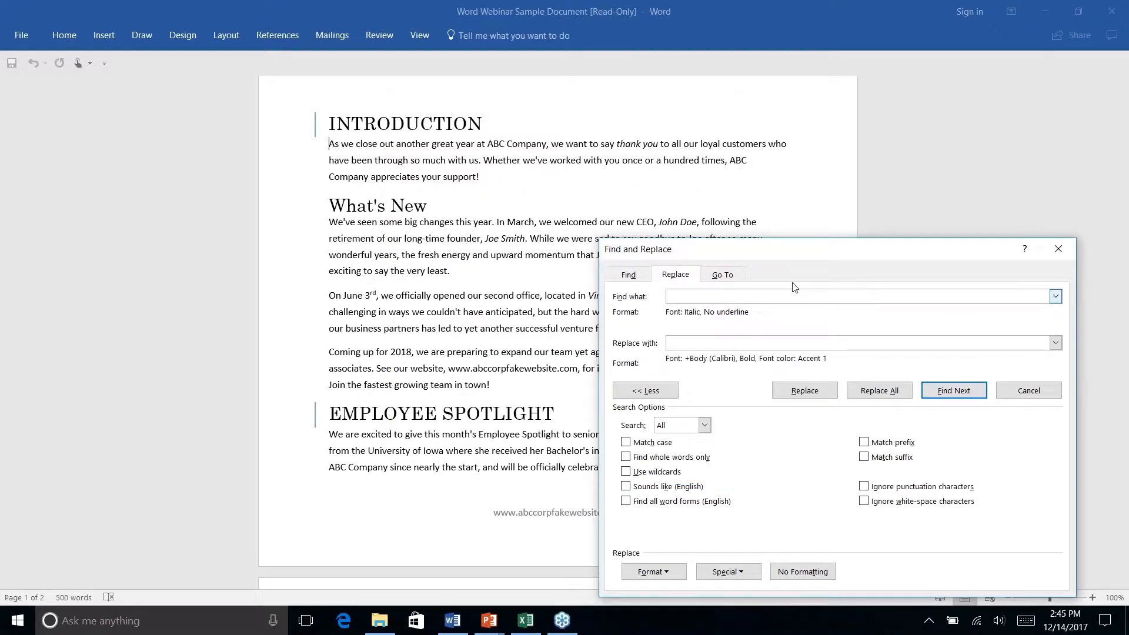
Step: Set the font format of the replacement to Bold with a dark teal Accent 2 font color, leaving the replacement text empty
{"action": "left_click", "coordinate": [696, 344]}
{"action": "left_click", "coordinate": [651, 573]}
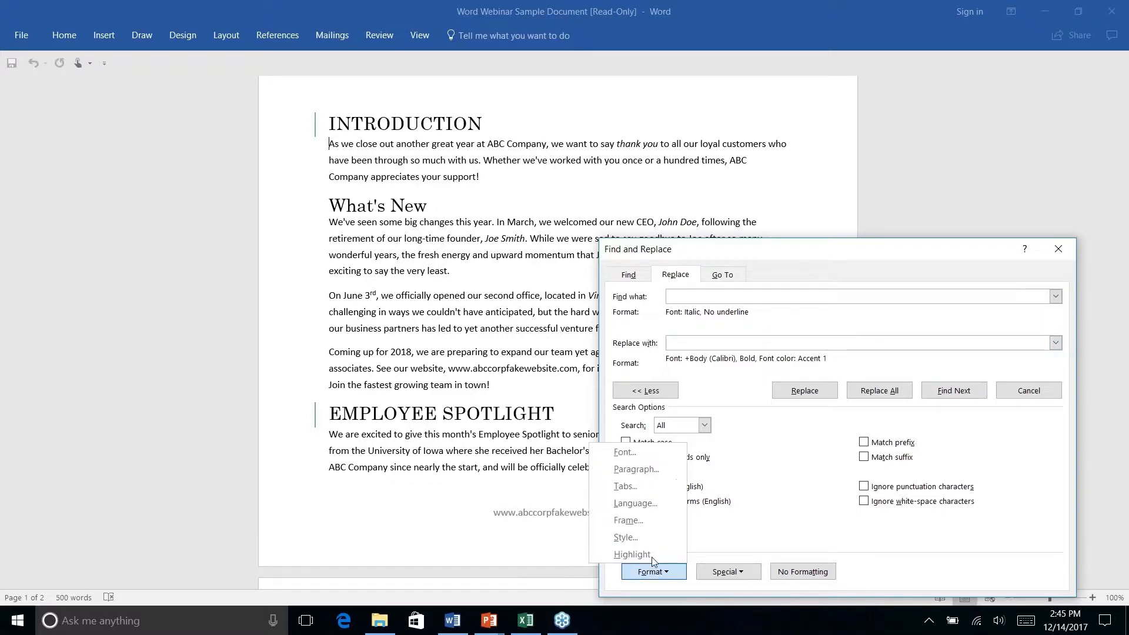
{"action": "left_click", "coordinate": [623, 453]}
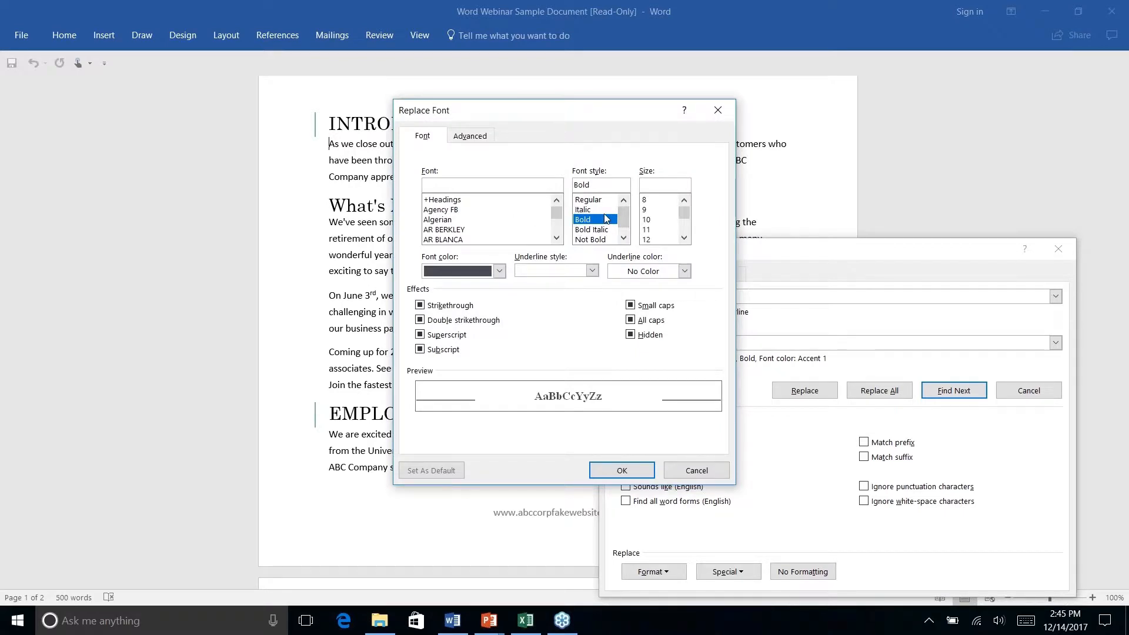
{"action": "left_click", "coordinate": [499, 272]}
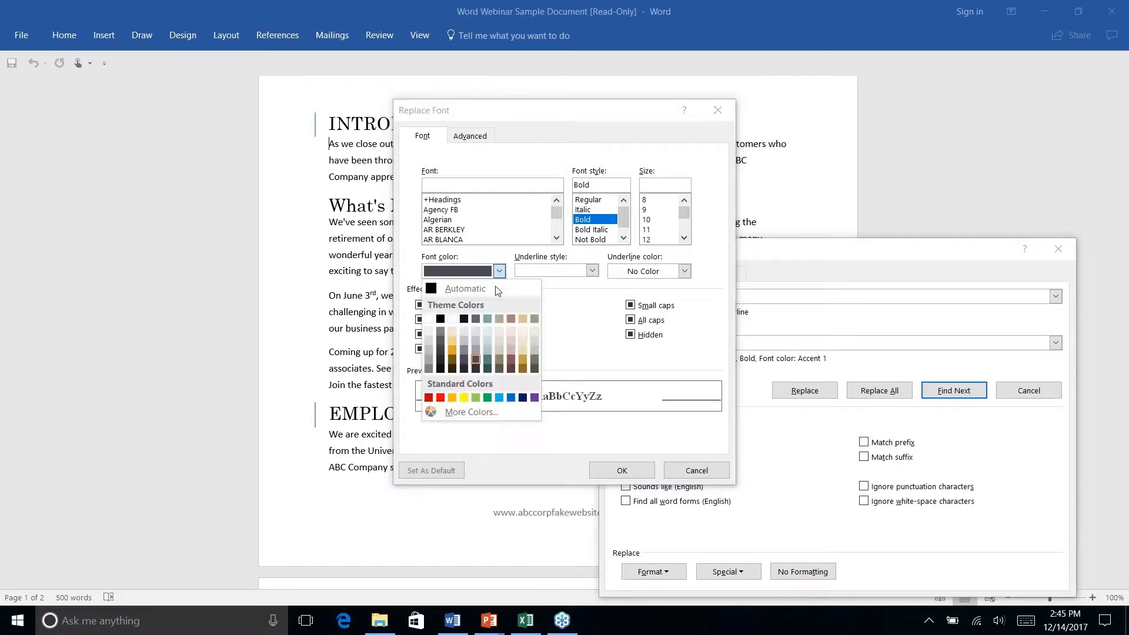
{"action": "left_click", "coordinate": [486, 356]}
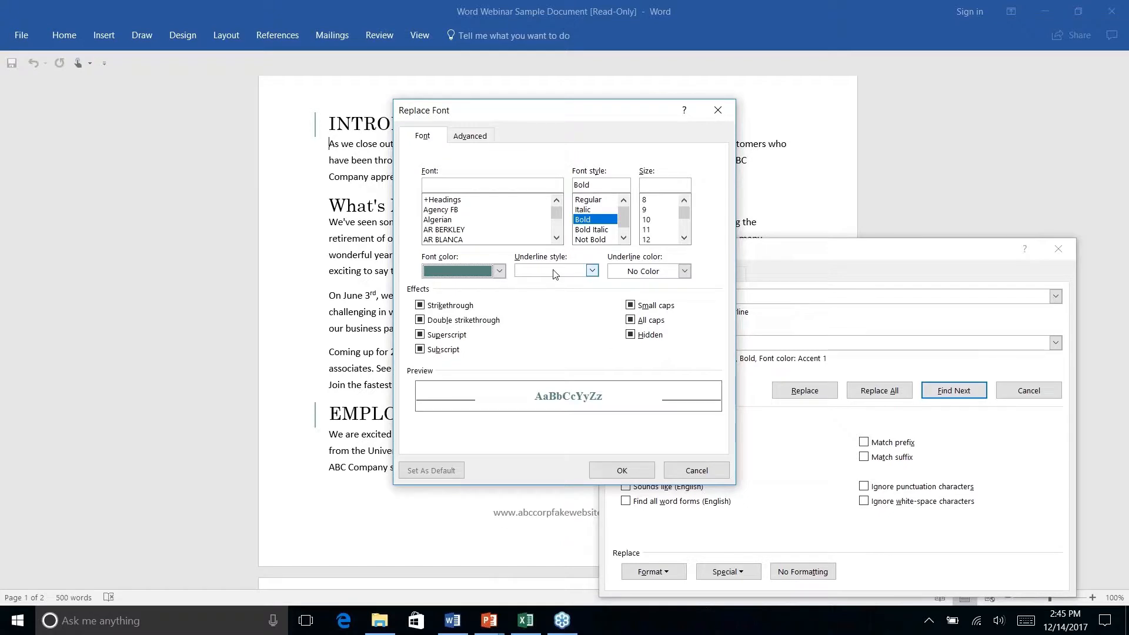
{"action": "left_click", "coordinate": [621, 471]}
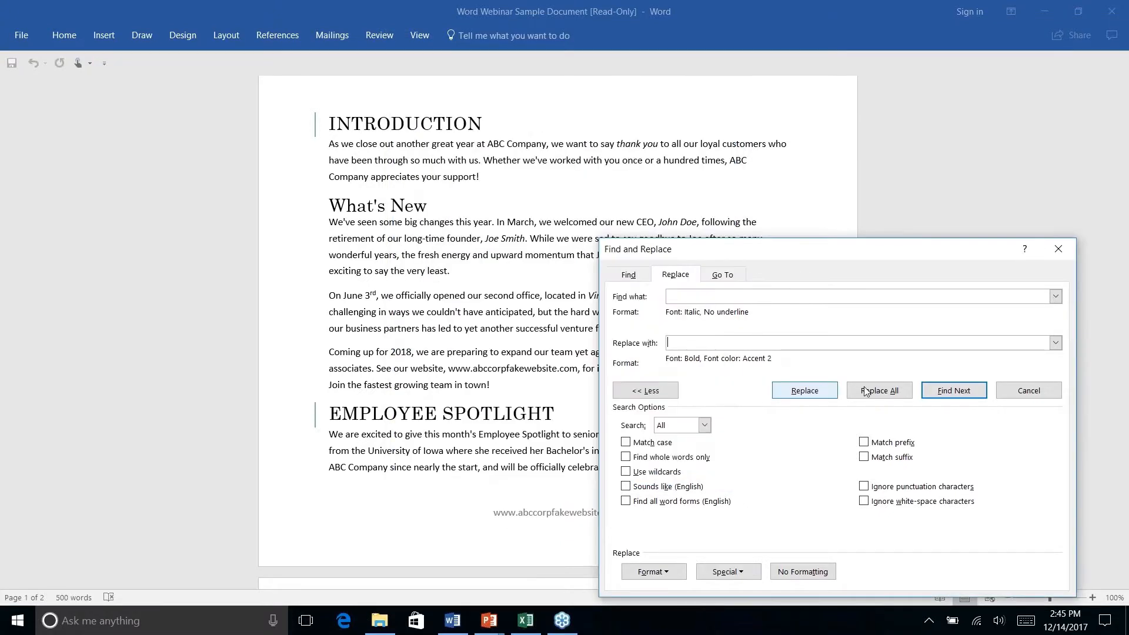
Step: Replace the formatting of the first italic match, "thank you", apply the replacement to all remaining matches, and close Find and Replace
{"action": "left_click", "coordinate": [958, 393]}
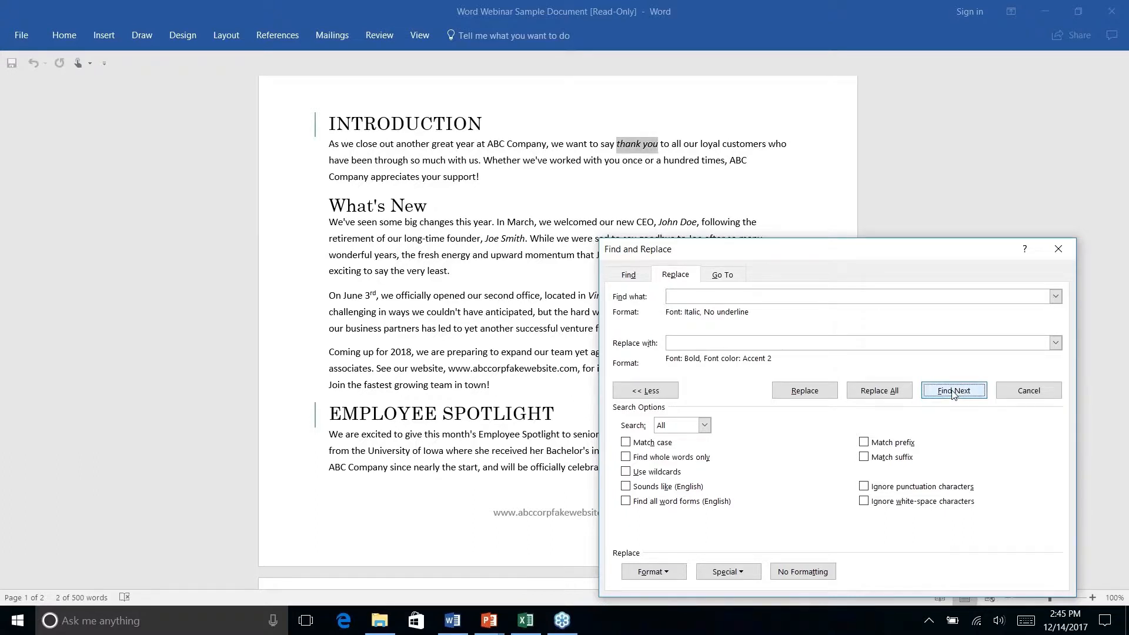
{"action": "left_click", "coordinate": [804, 393]}
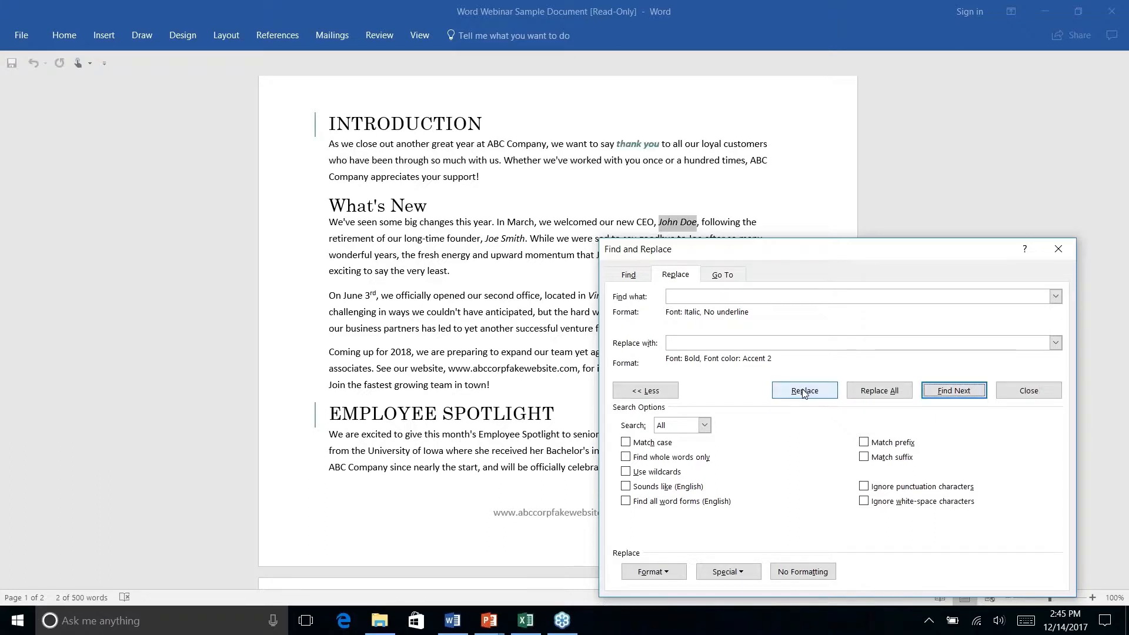
{"action": "left_click", "coordinate": [880, 392]}
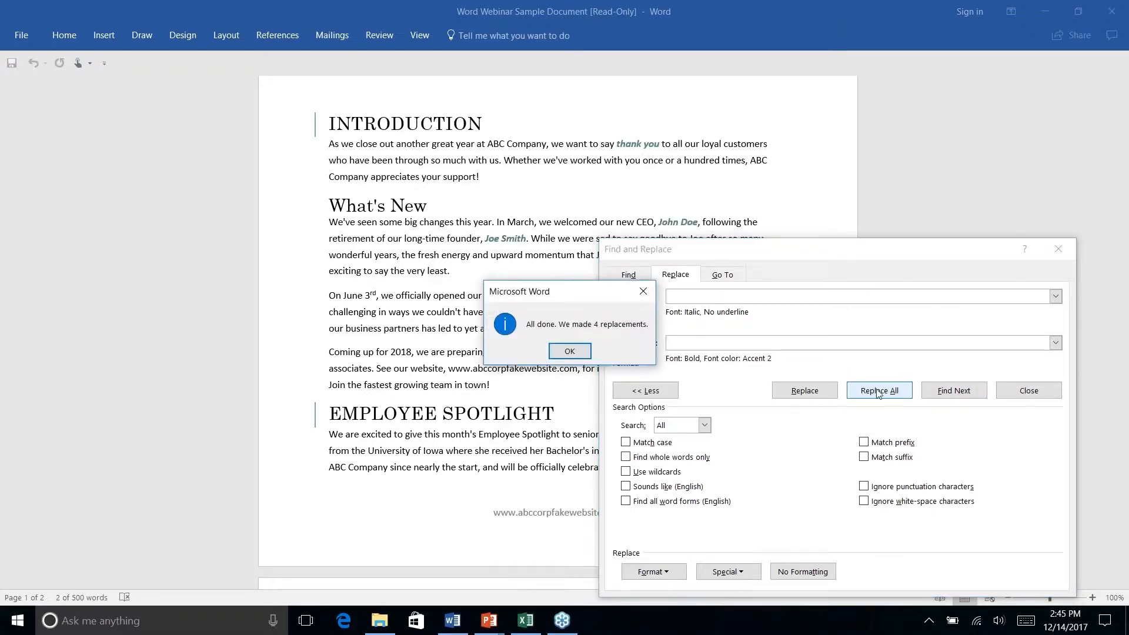
{"action": "left_click", "coordinate": [567, 353]}
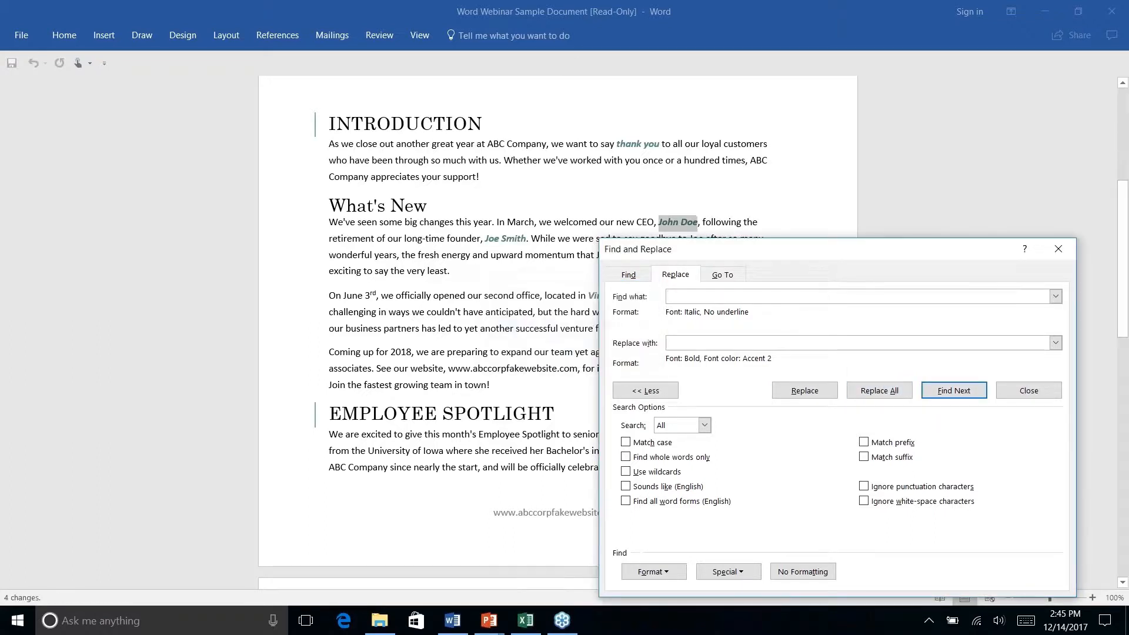
{"action": "left_click", "coordinate": [1058, 248]}
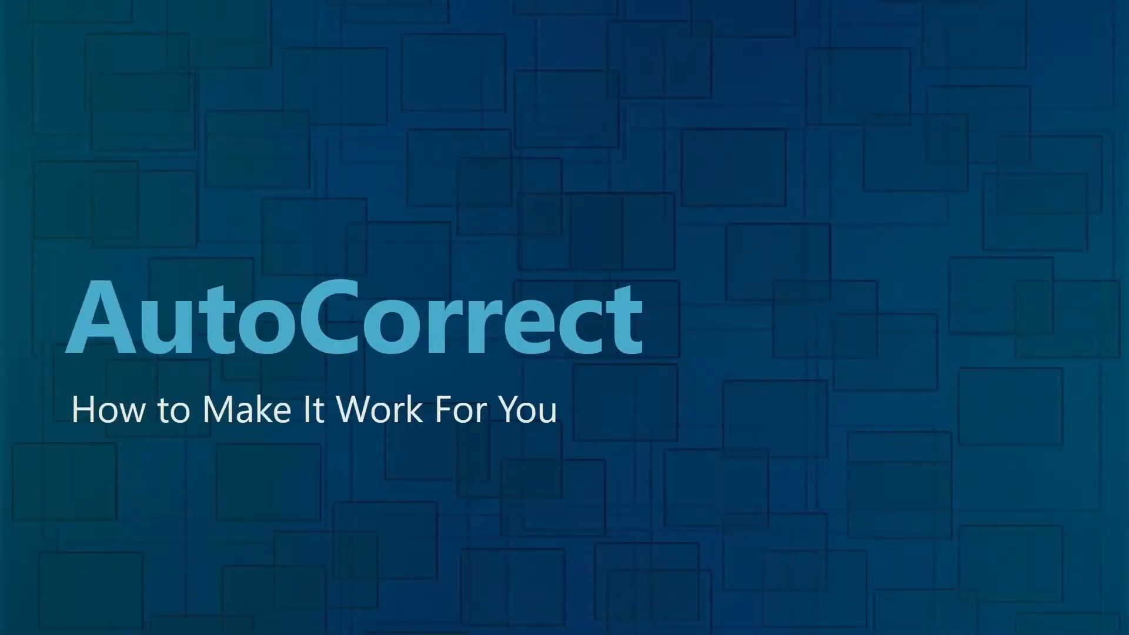
Step: Switch from the PowerPoint slide show to the Word newsletter and misspell "anticipated" as "anticiated" in the June 3rd paragraph
{"action": "key", "text": "alt+Tab"}
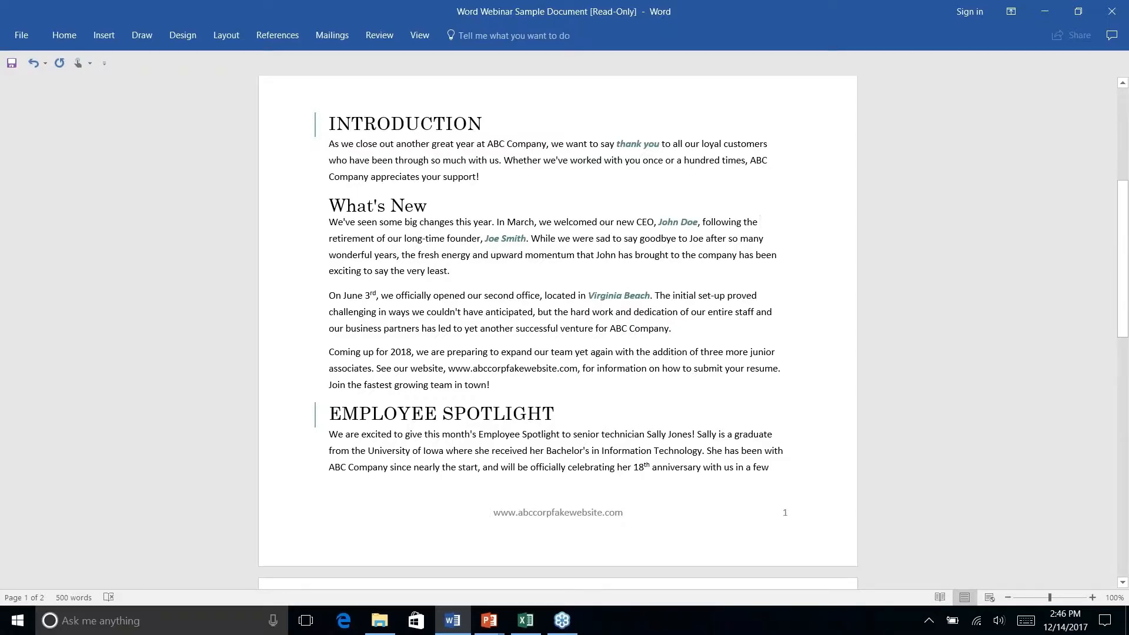
{"action": "key", "text": "alt+Tab"}
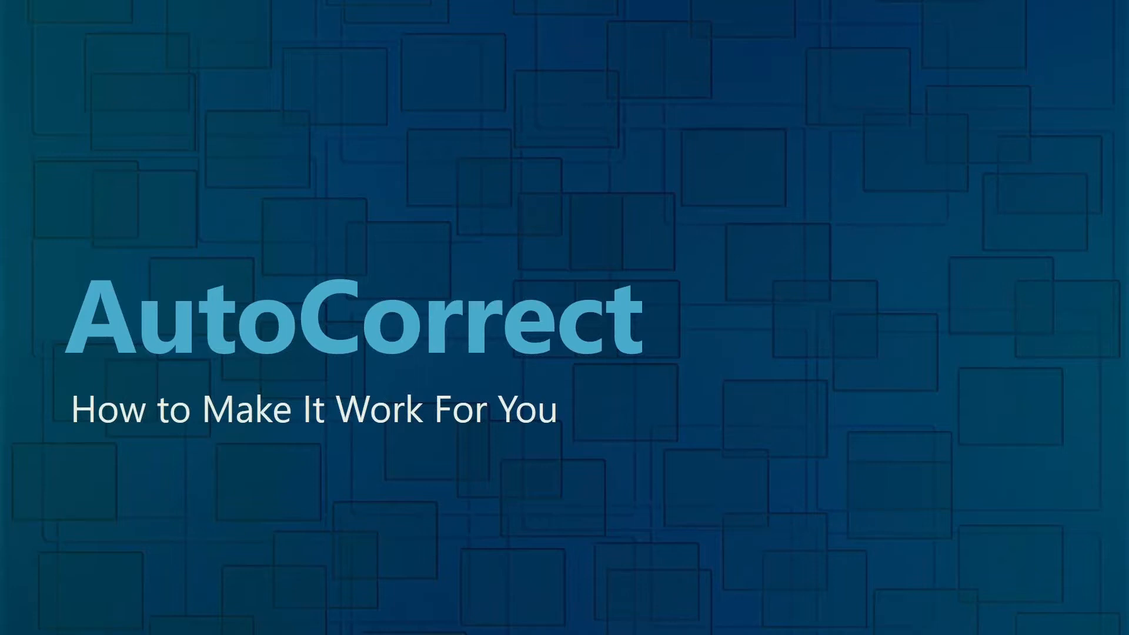
{"action": "key", "text": "alt+Tab"}
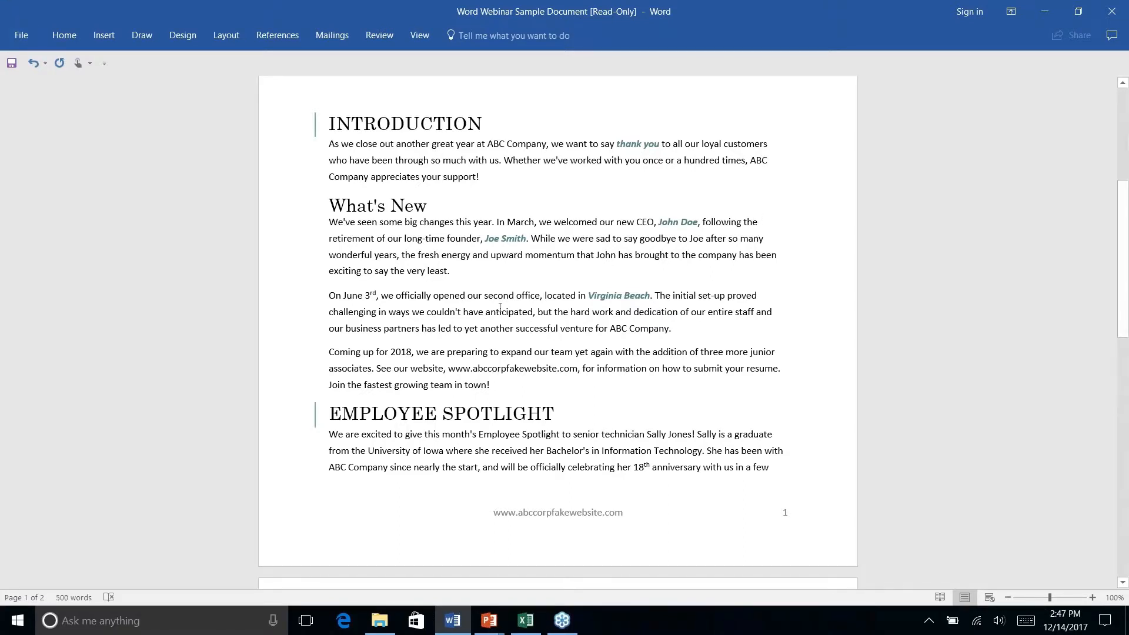
{"action": "left_click", "coordinate": [445, 297]}
{"action": "left_click", "coordinate": [513, 311]}
{"action": "key", "text": "BackSpace"}
{"action": "left_click", "coordinate": [643, 328]}
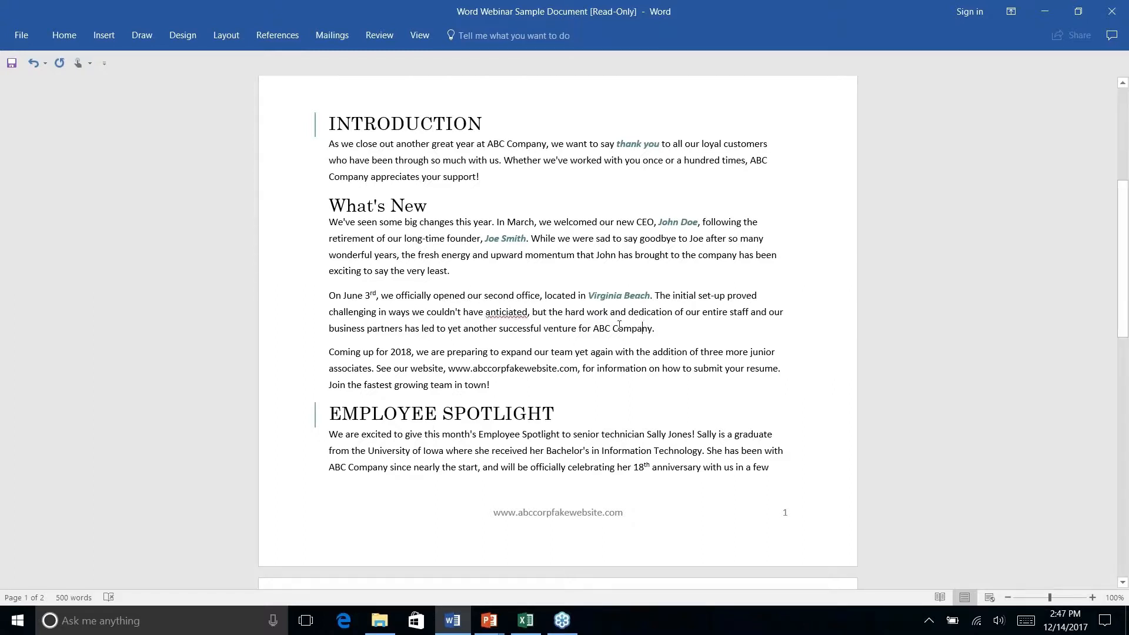
Step: Look at the AutoCorrect options offered for the spelling suggestion of "anticiated" and close them without changes
{"action": "right_click", "coordinate": [509, 311]}
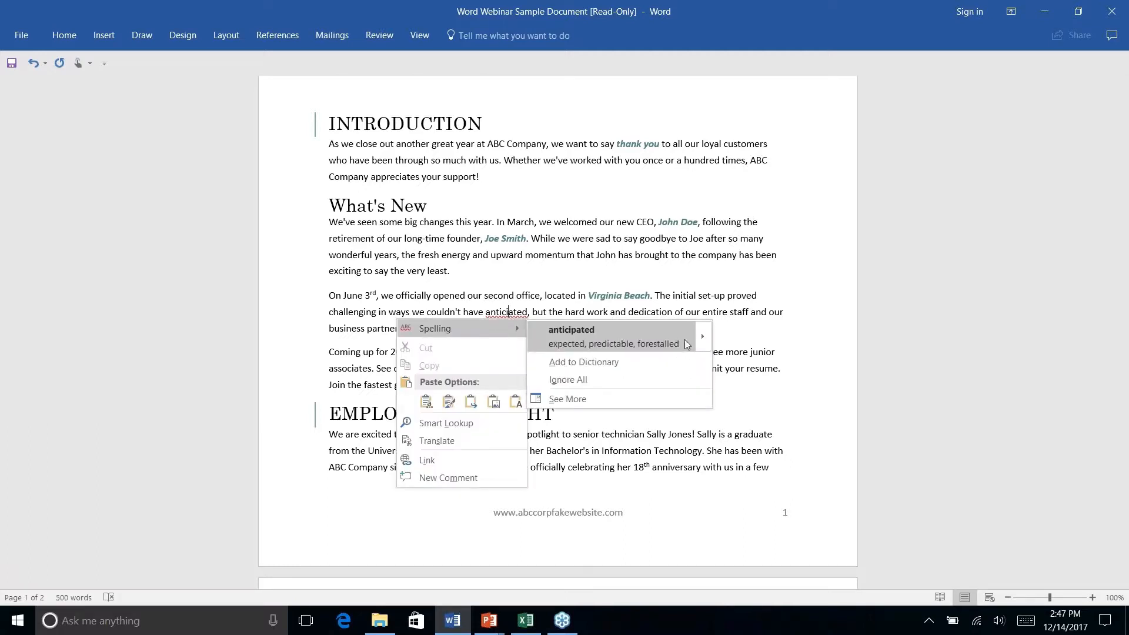
{"action": "mouse_move", "coordinate": [703, 335]}
{"action": "mouse_move", "coordinate": [704, 339]}
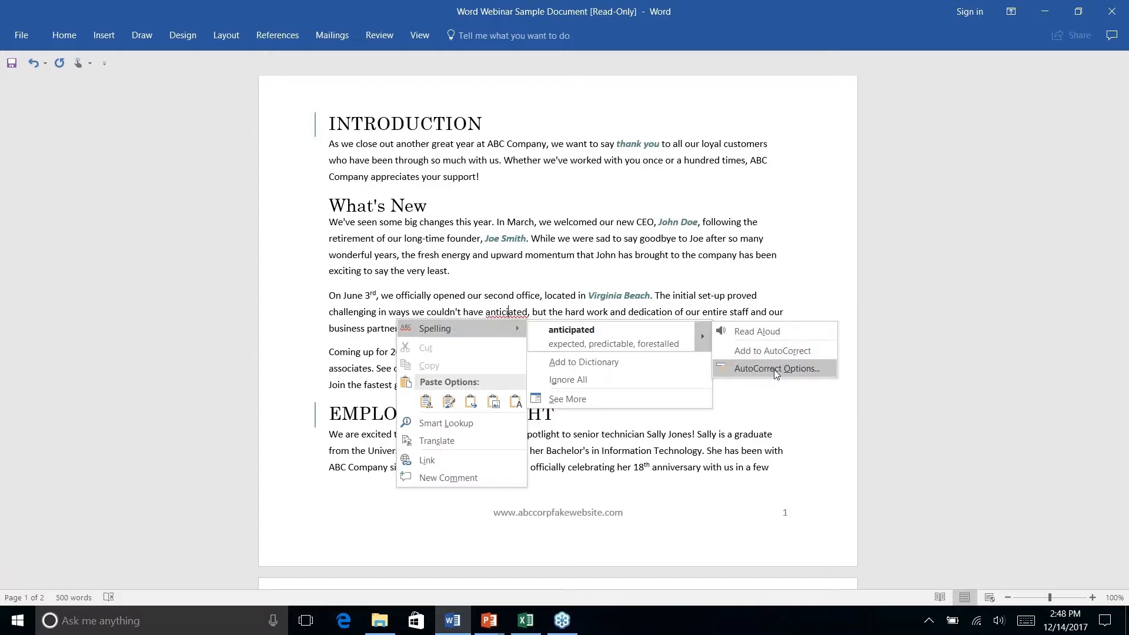
{"action": "left_click", "coordinate": [776, 368]}
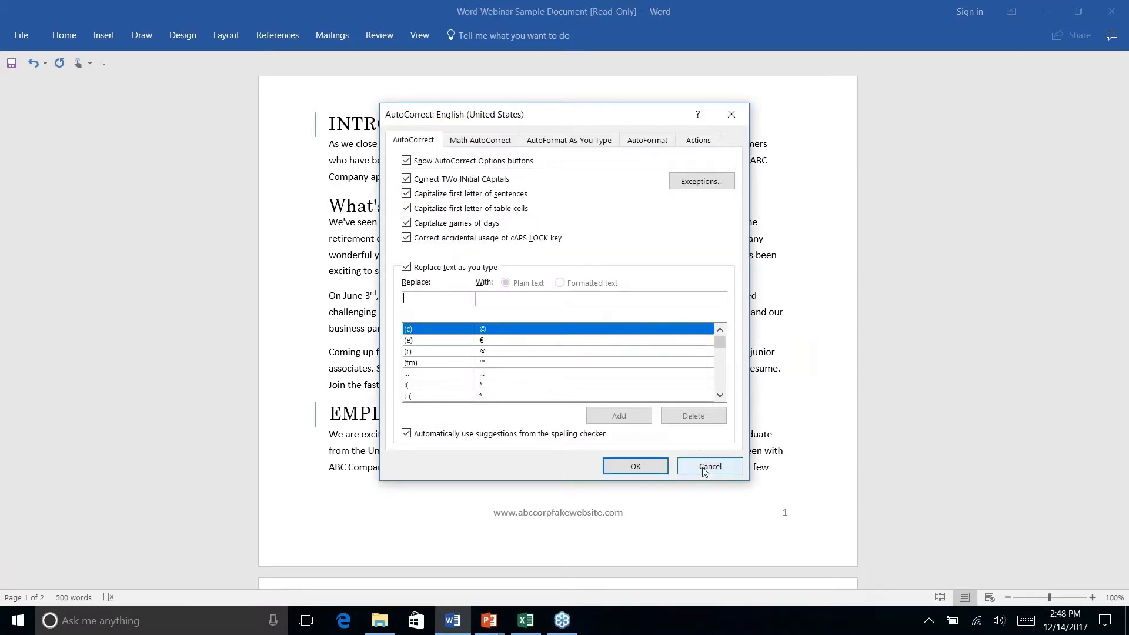
{"action": "left_click", "coordinate": [705, 467]}
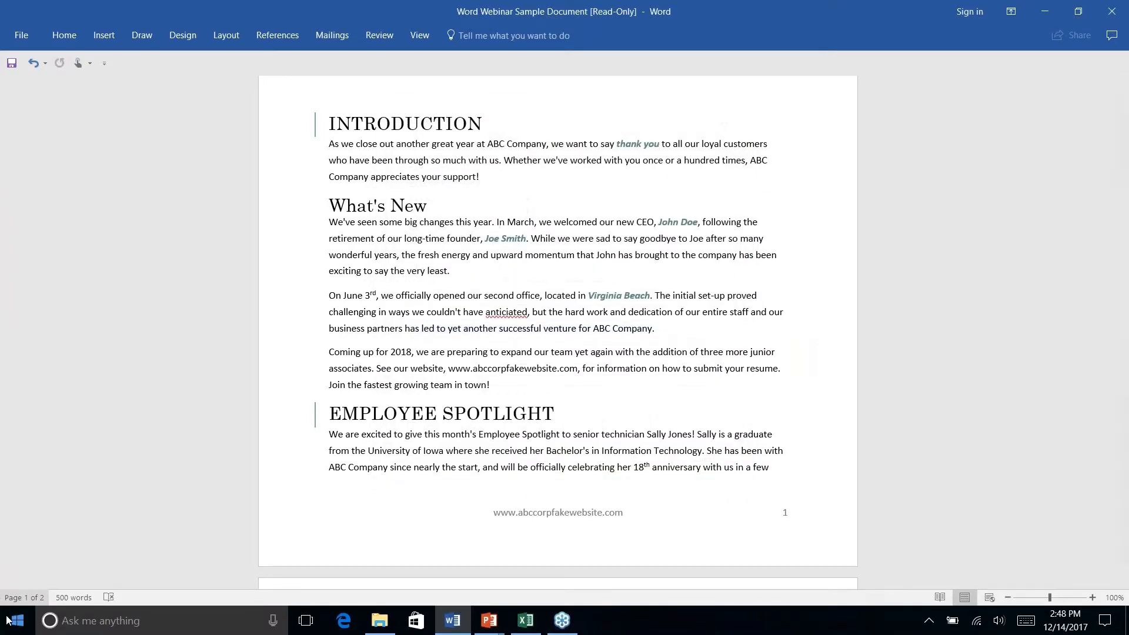
Step: Open the Proofing settings in Word Options and review the spelling and grammar correction settings
{"action": "left_click", "coordinate": [26, 36]}
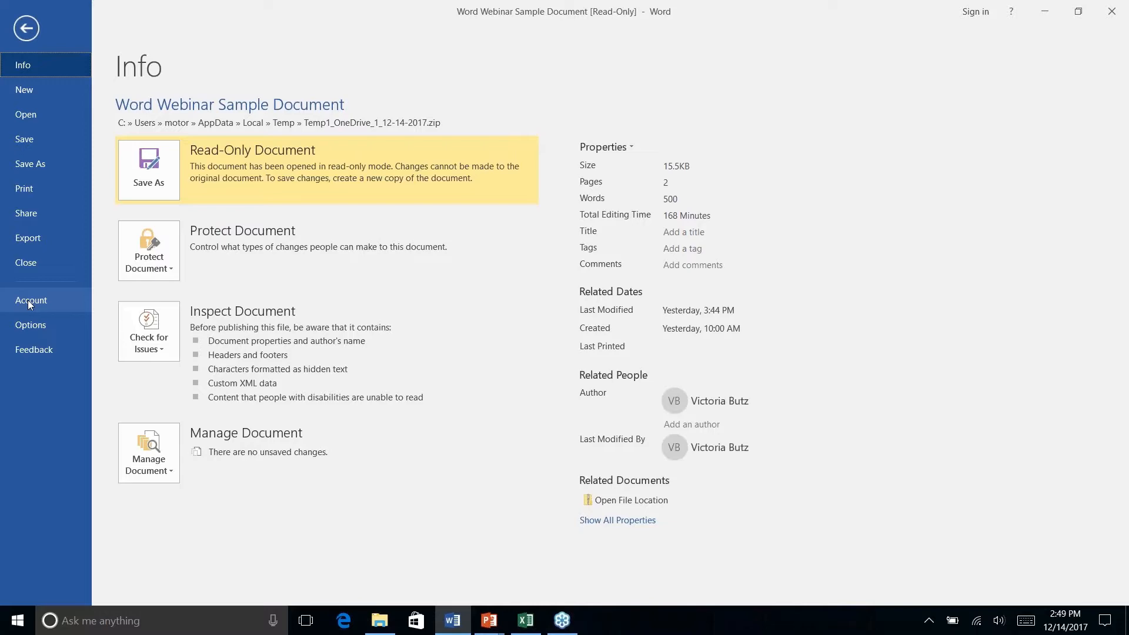
{"action": "left_click", "coordinate": [34, 326]}
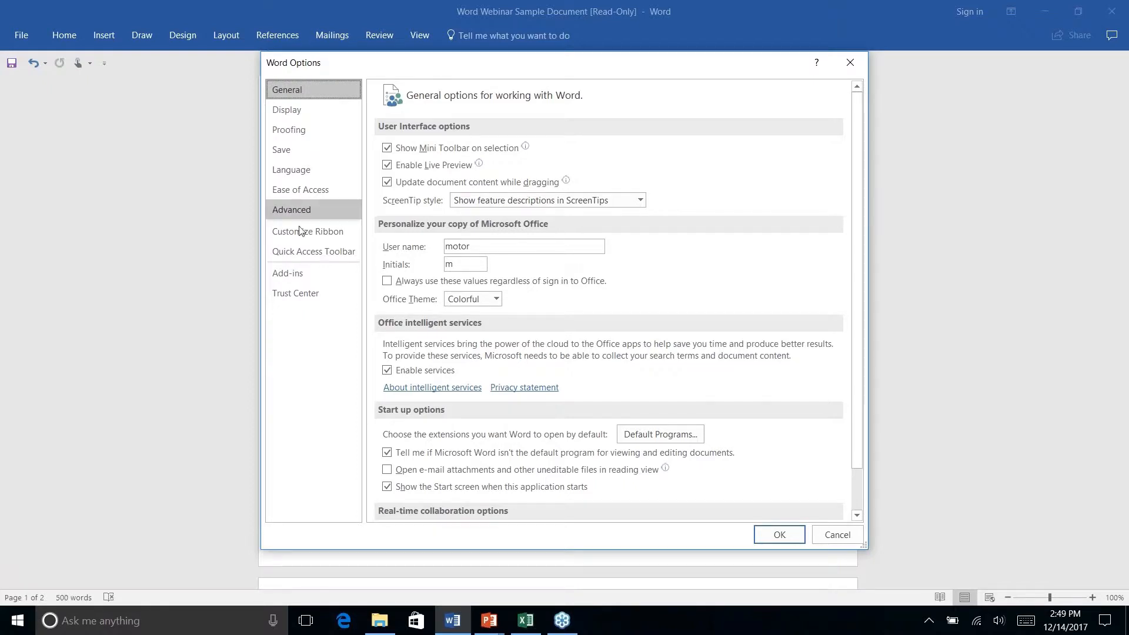
{"action": "left_click", "coordinate": [295, 132]}
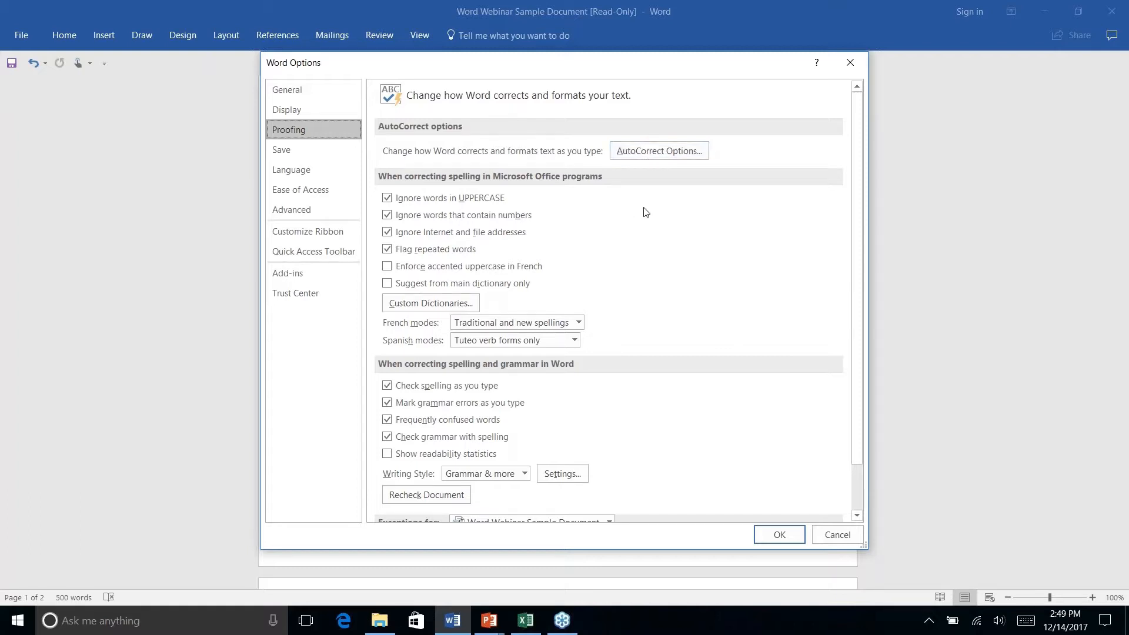
{"action": "scroll", "coordinate": [646, 213], "scroll_direction": "down", "scroll_amount": 2}
{"action": "scroll", "coordinate": [646, 212], "scroll_direction": "up", "scroll_amount": 2}
{"action": "scroll", "coordinate": [611, 223], "scroll_direction": "down", "scroll_amount": 2}
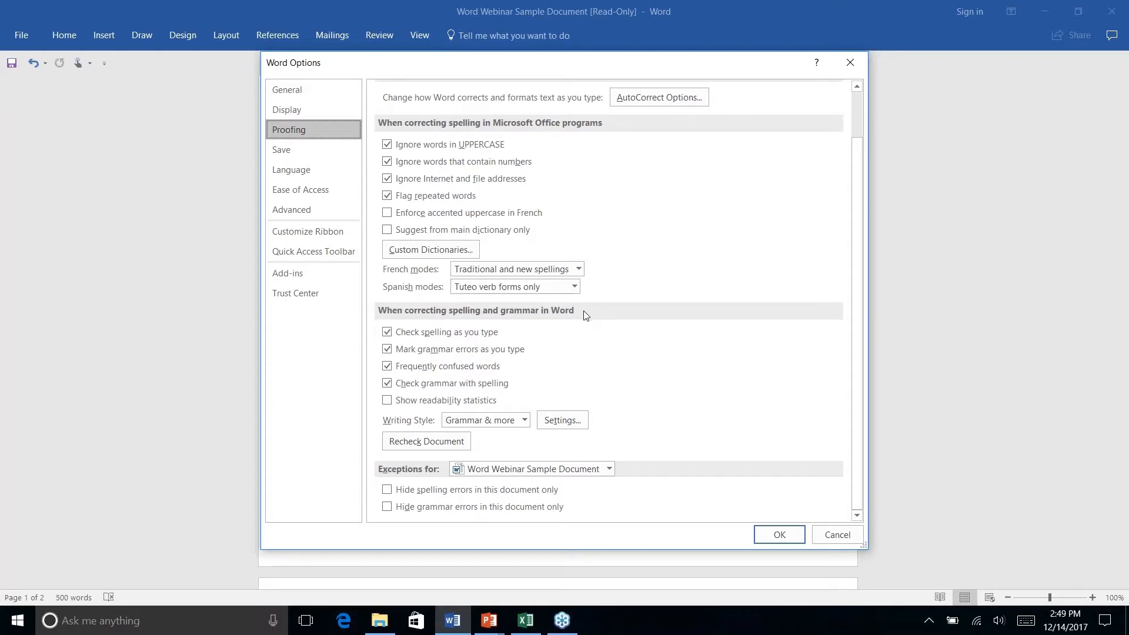
{"action": "scroll", "coordinate": [586, 316], "scroll_direction": "up", "scroll_amount": 2}
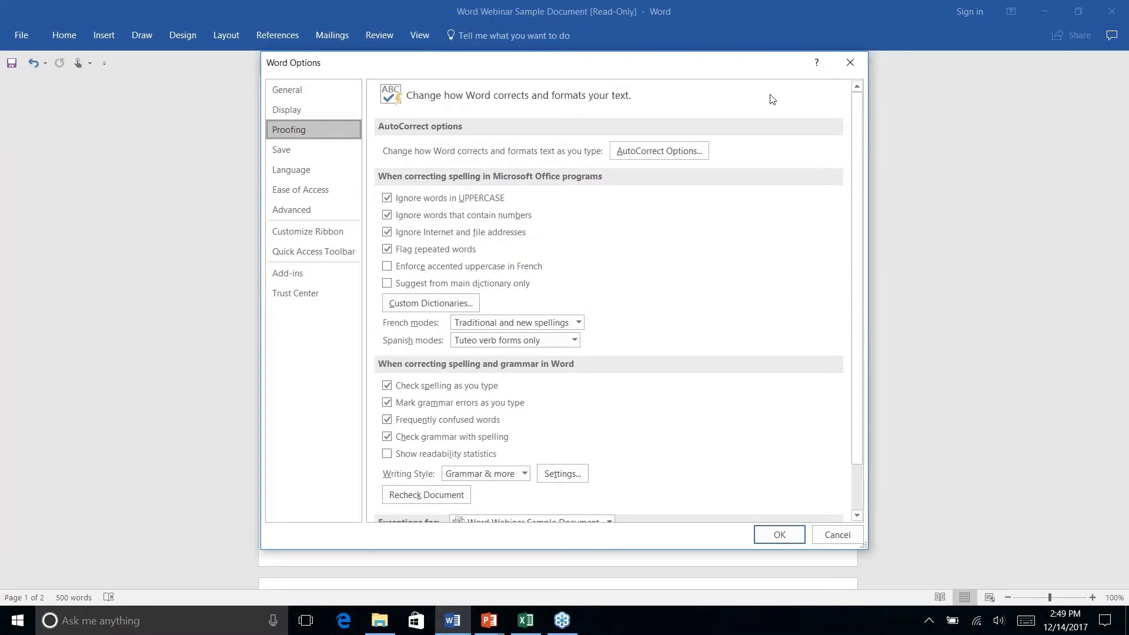
Step: Examine the AutoCorrect replacement list and its First Letter and INitial CAps exceptions, leaving the exceptions unchanged
{"action": "left_click", "coordinate": [678, 151]}
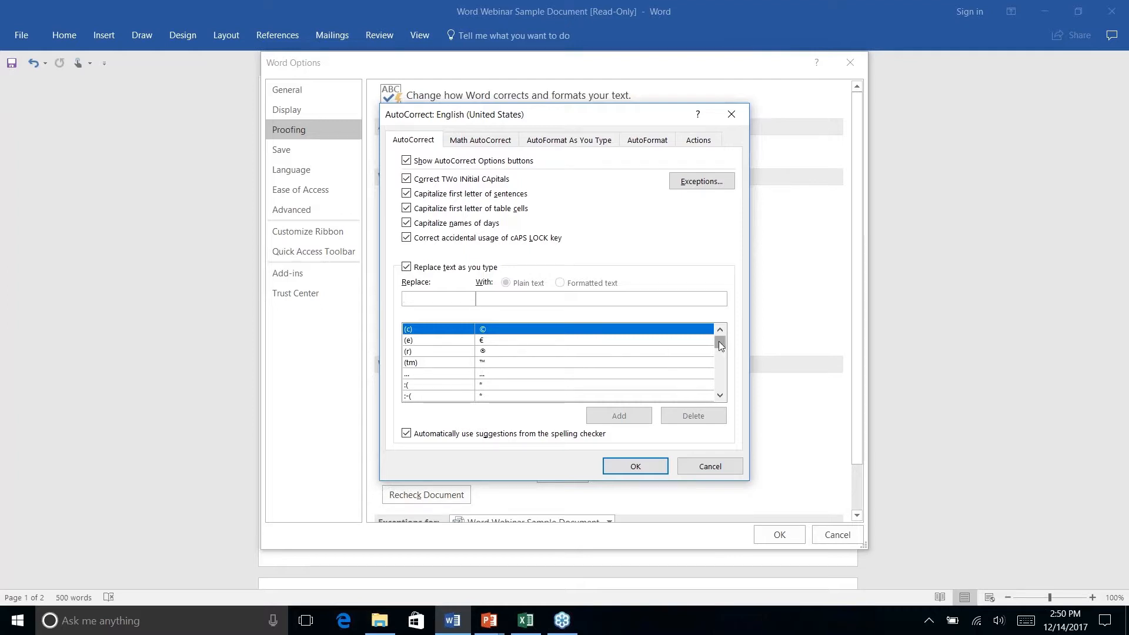
{"action": "left_click_drag", "start_coordinate": [721, 346], "coordinate": [722, 361]}
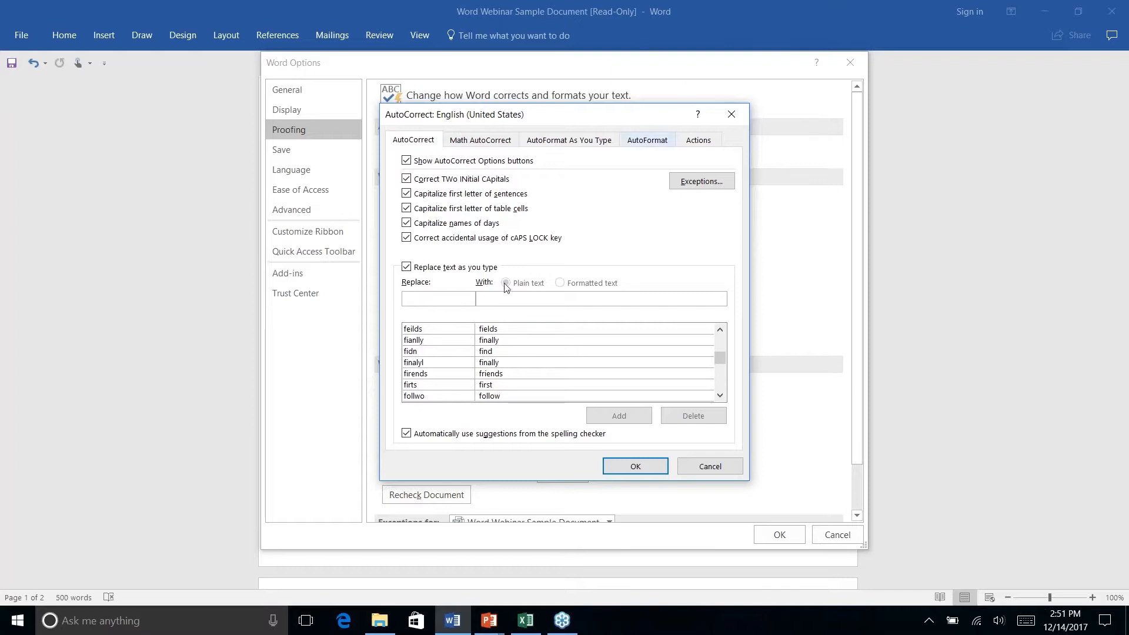
{"action": "left_click", "coordinate": [692, 187]}
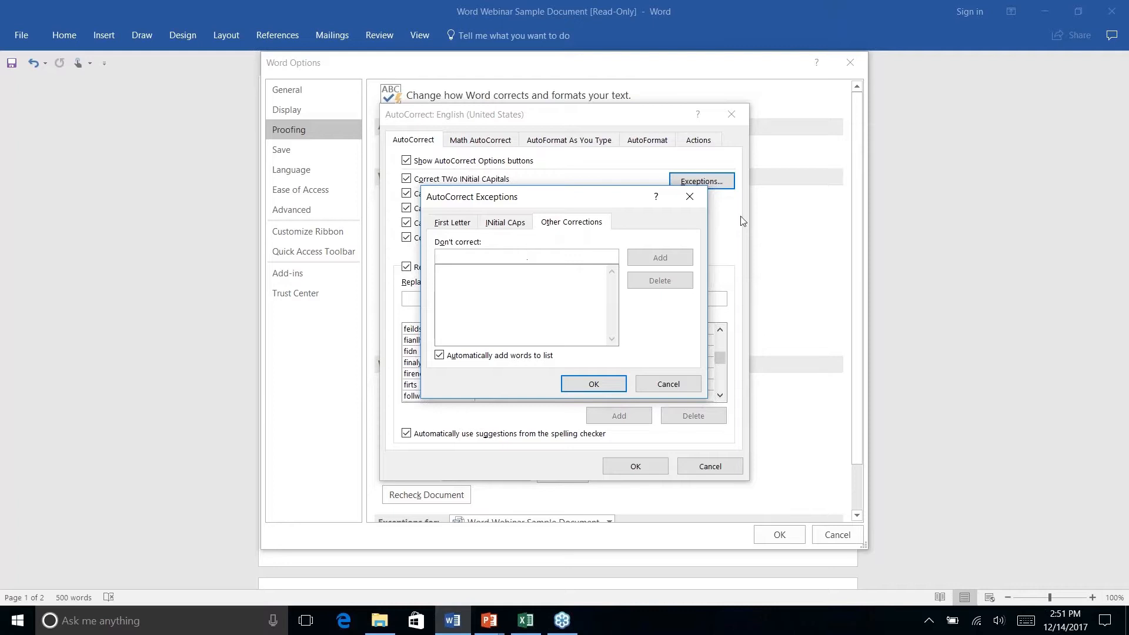
{"action": "left_click", "coordinate": [451, 222]}
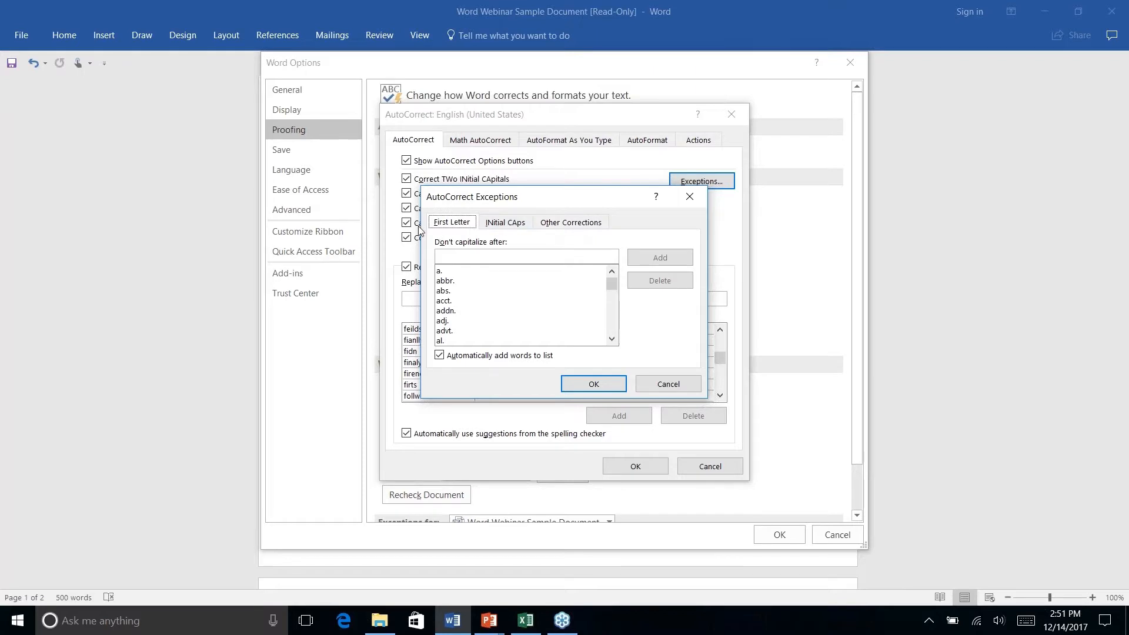
{"action": "left_click", "coordinate": [502, 224]}
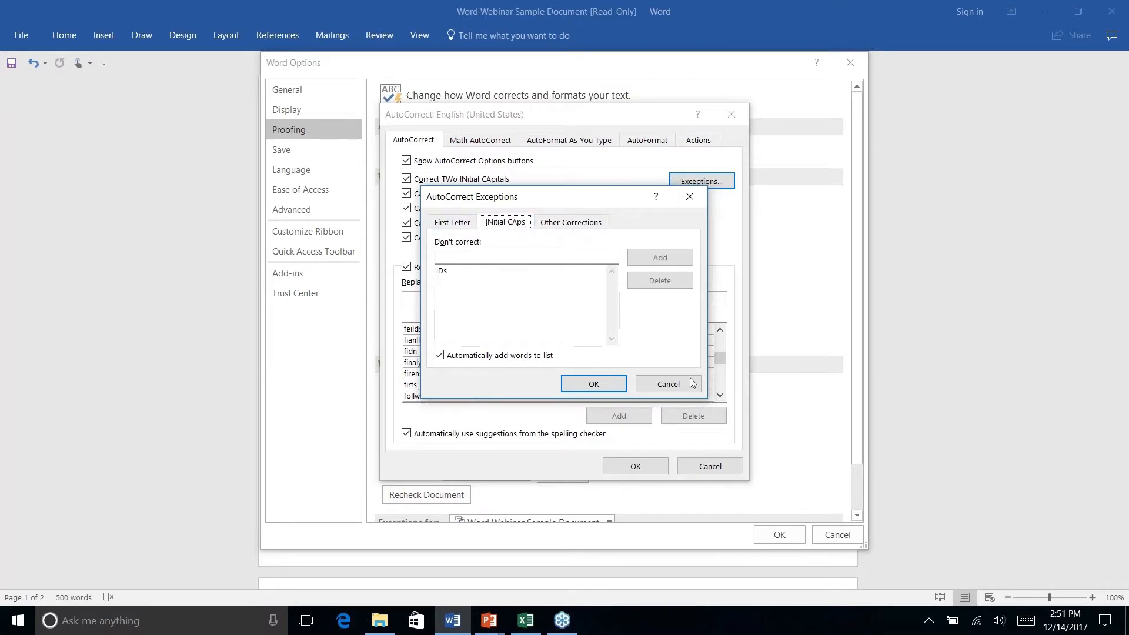
{"action": "left_click", "coordinate": [666, 385]}
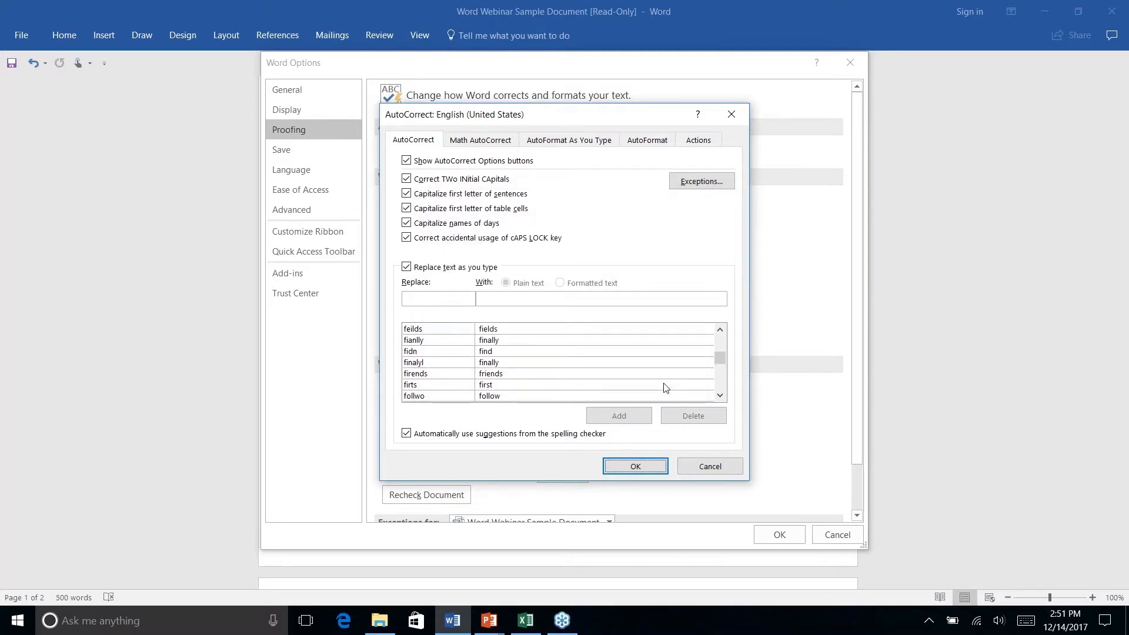
Step: Review the AutoFormat As You Type settings and leave AutoCorrect and Word Options without saving changes
{"action": "left_click", "coordinate": [574, 142]}
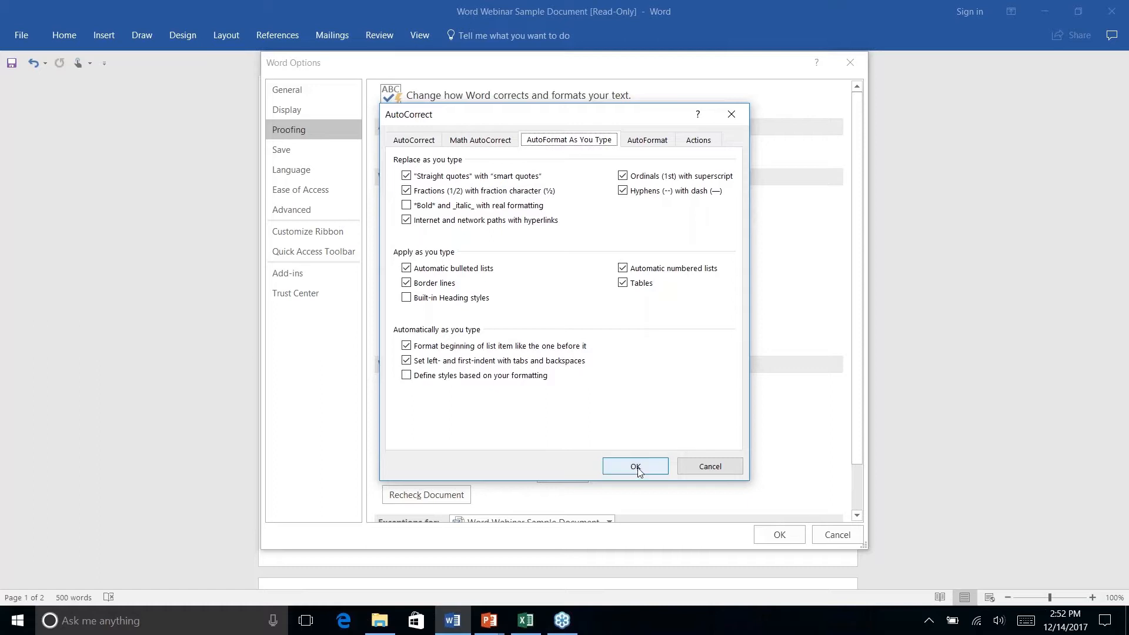
{"action": "left_click", "coordinate": [710, 466]}
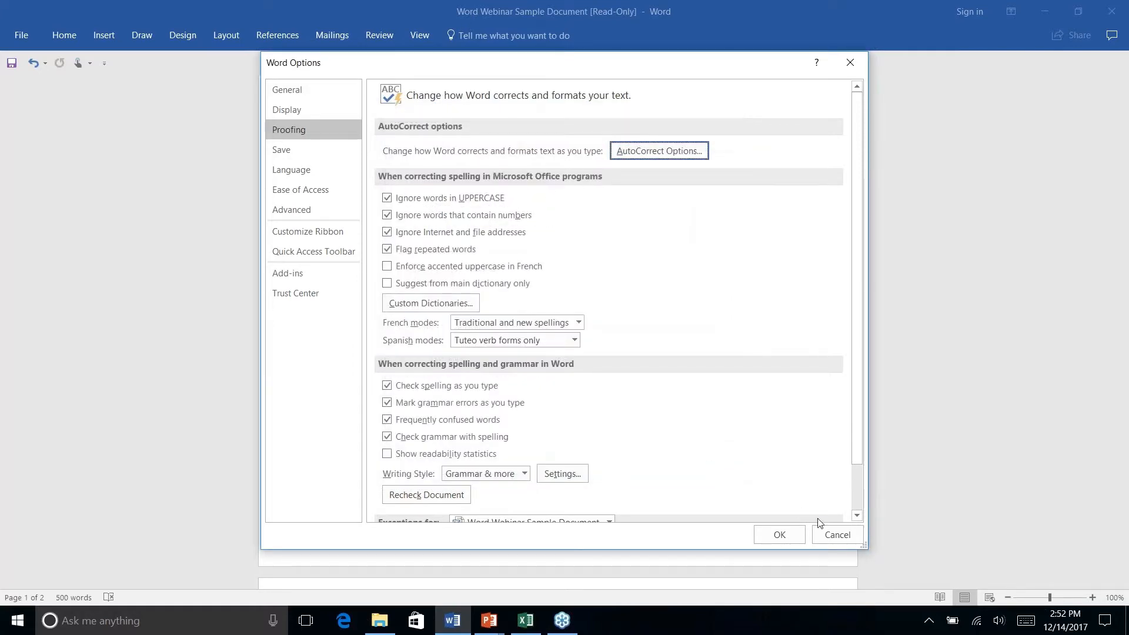
{"action": "left_click", "coordinate": [831, 537]}
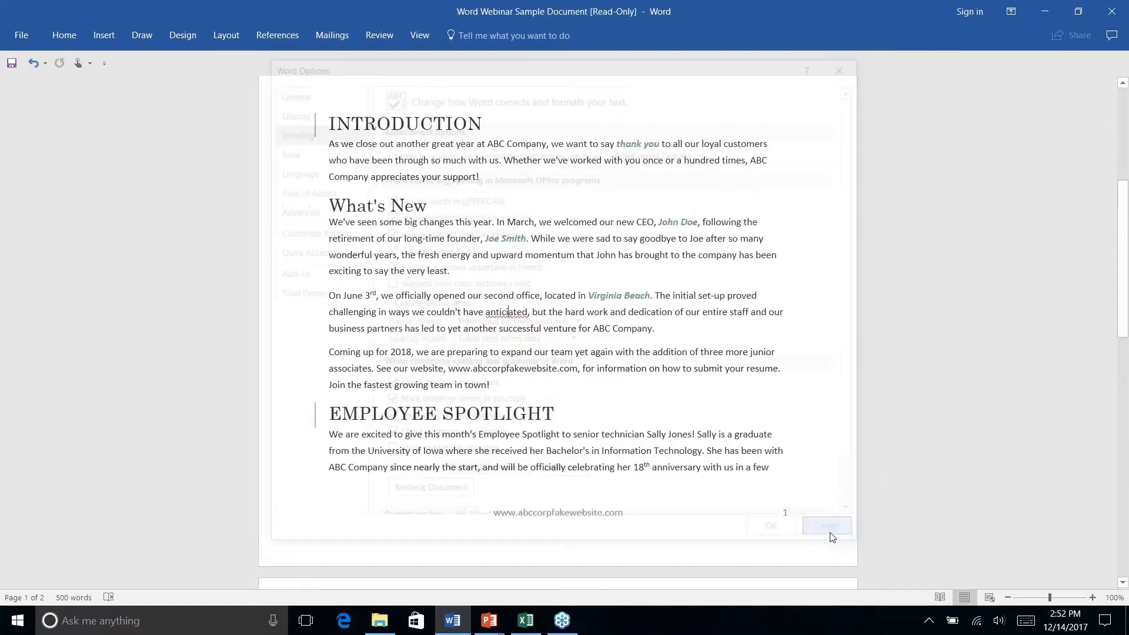
Step: Apply the Normal style to the feedback e-mail address that ends the How Are We Doing? section
{"action": "scroll", "coordinate": [641, 379], "scroll_direction": "down", "scroll_amount": 15}
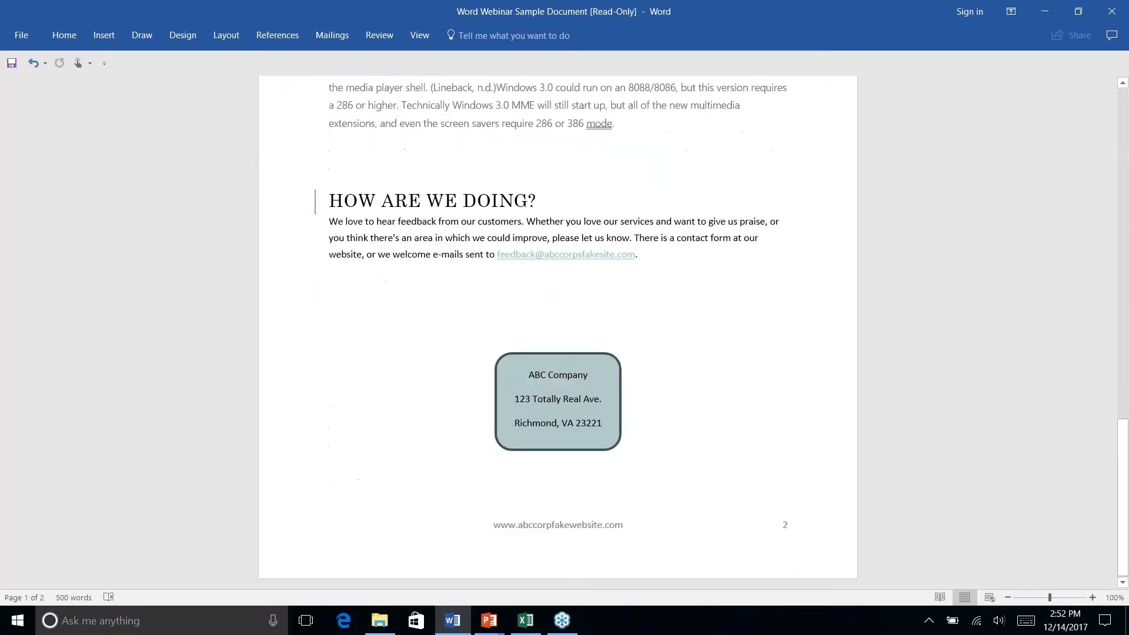
{"action": "scroll", "coordinate": [642, 379], "scroll_direction": "up", "scroll_amount": 3}
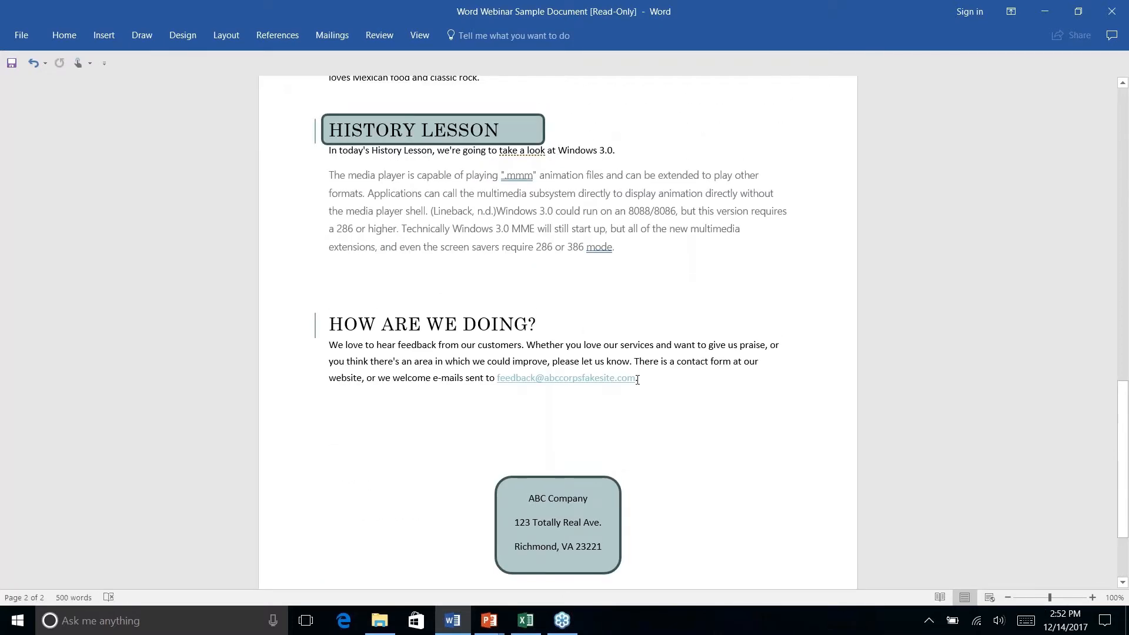
{"action": "left_click", "coordinate": [67, 37]}
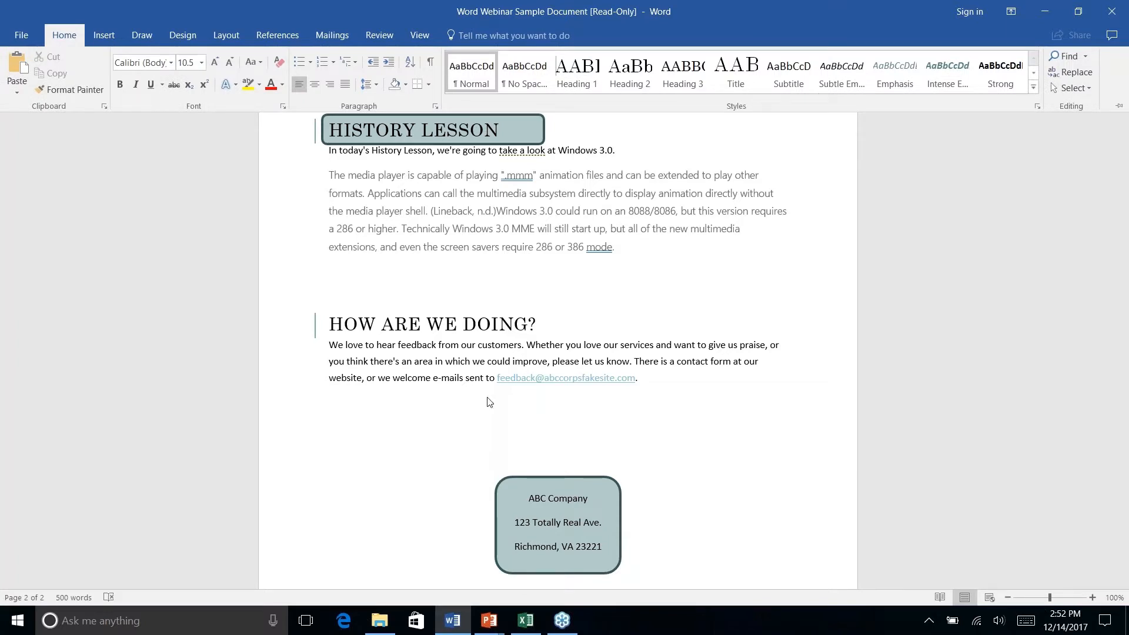
{"action": "right_click", "coordinate": [640, 382]}
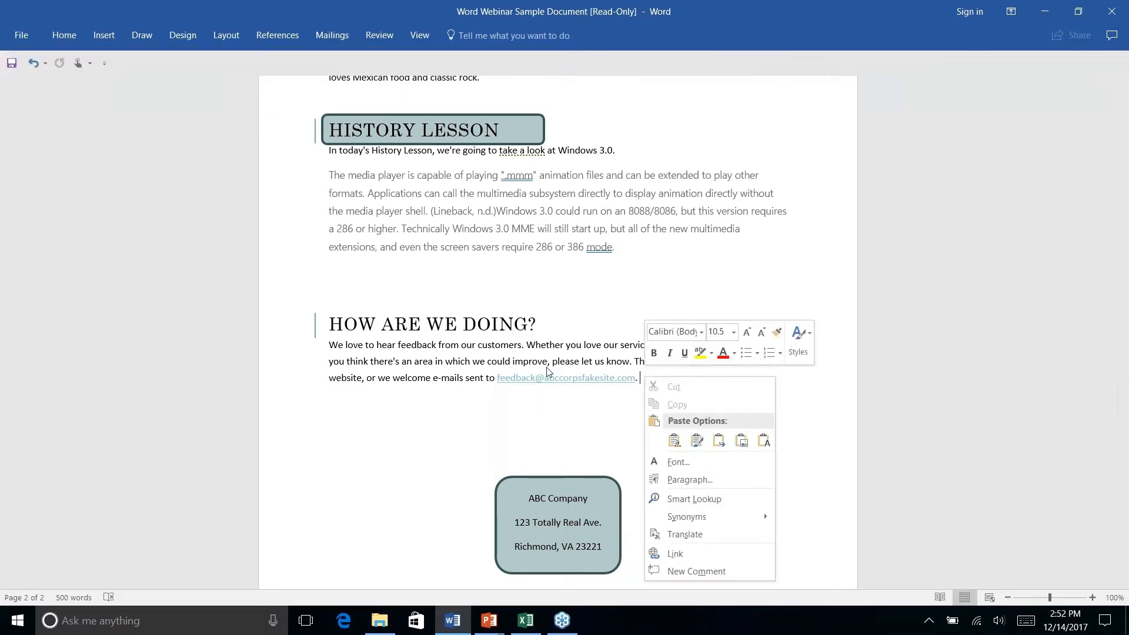
{"action": "key", "text": "Escape"}
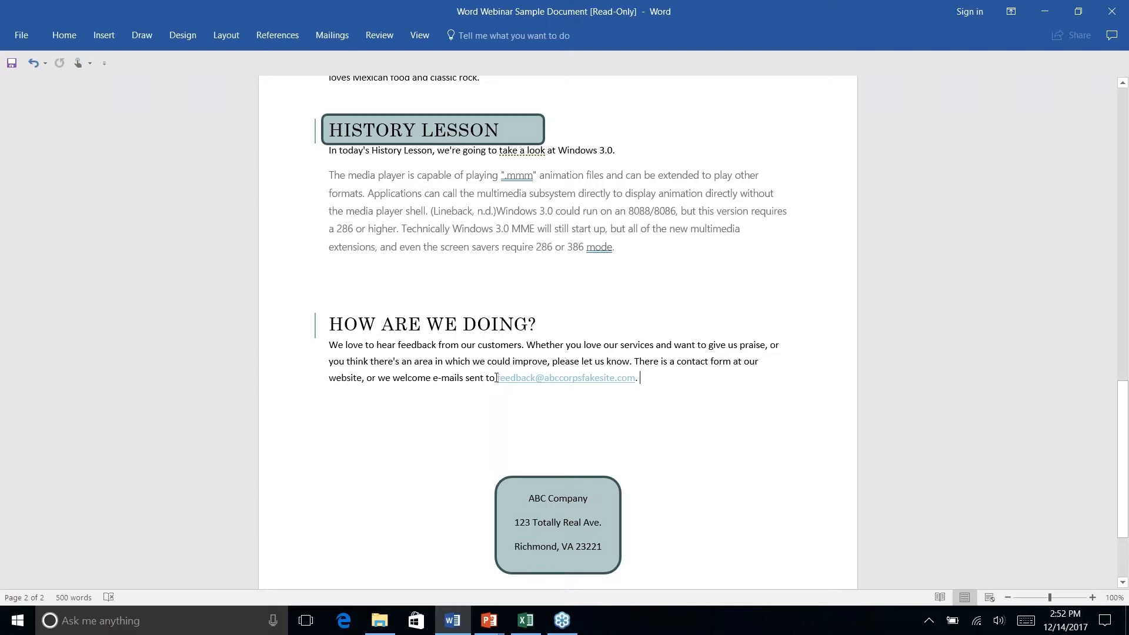
{"action": "left_click_drag", "start_coordinate": [496, 378], "coordinate": [504, 377]}
{"action": "left_click_drag", "start_coordinate": [641, 378], "coordinate": [644, 378]}
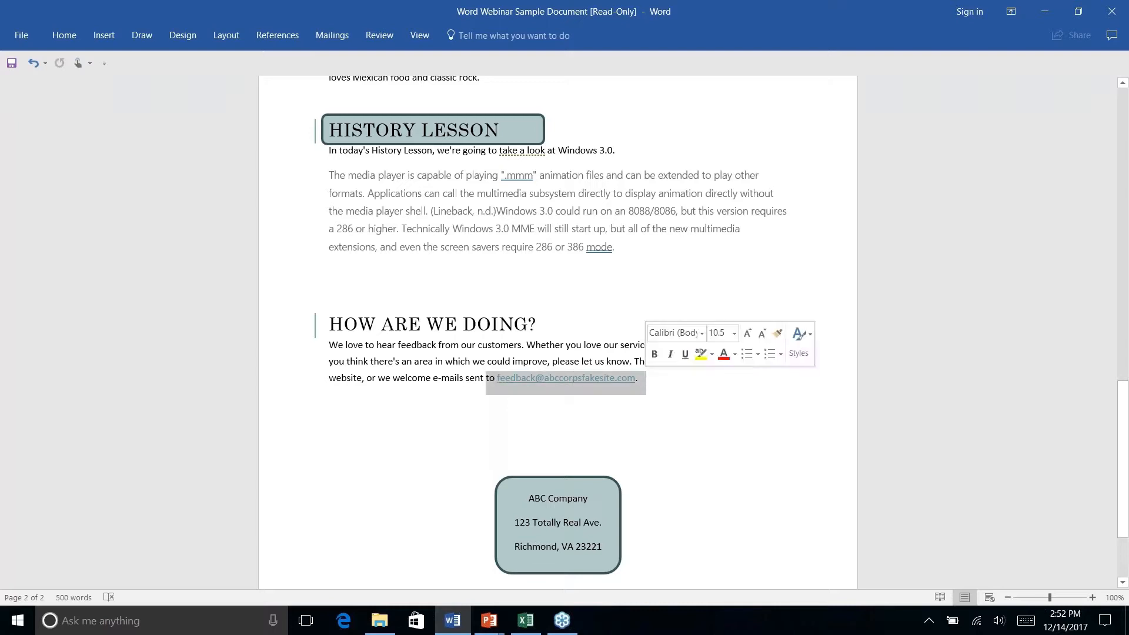
{"action": "left_click", "coordinate": [689, 397]}
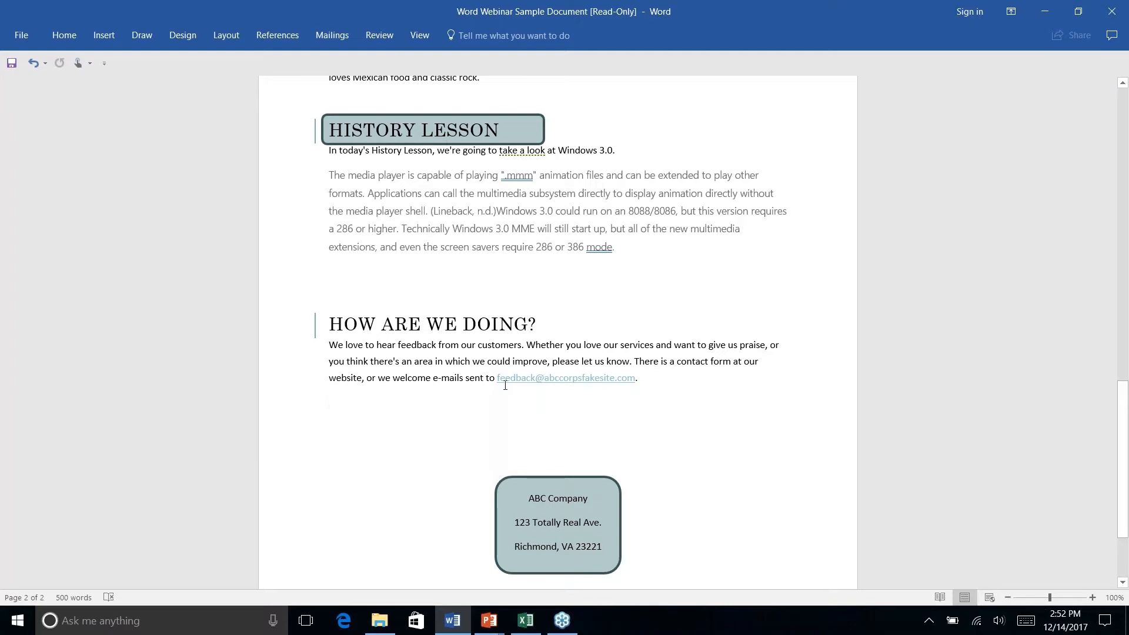
{"action": "left_click_drag", "start_coordinate": [496, 379], "coordinate": [641, 379]}
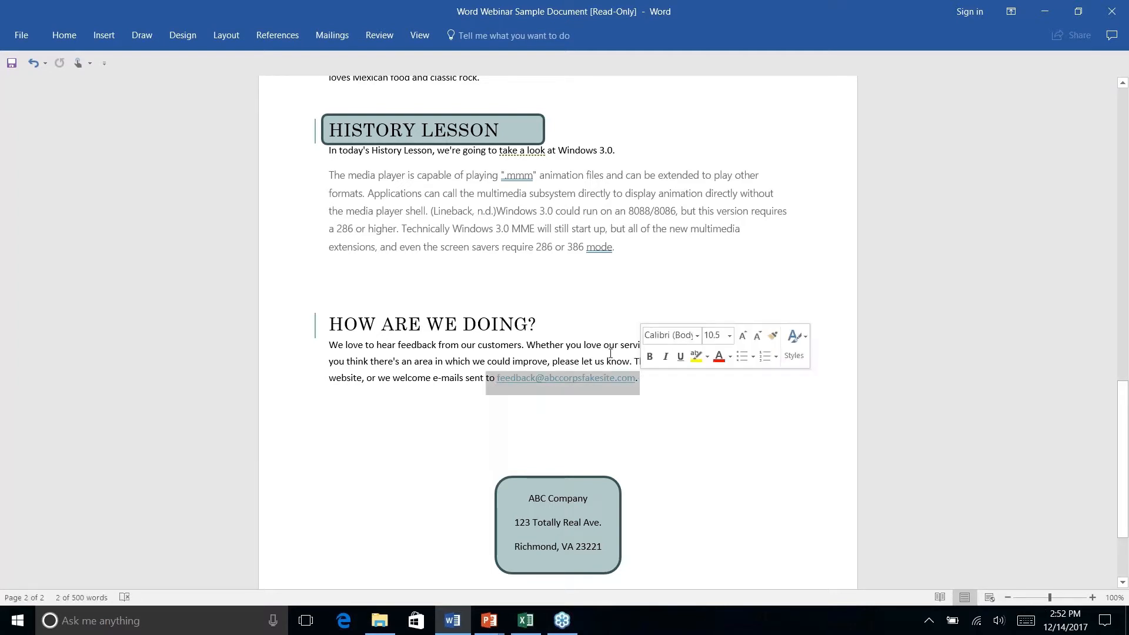
{"action": "left_click", "coordinate": [66, 35]}
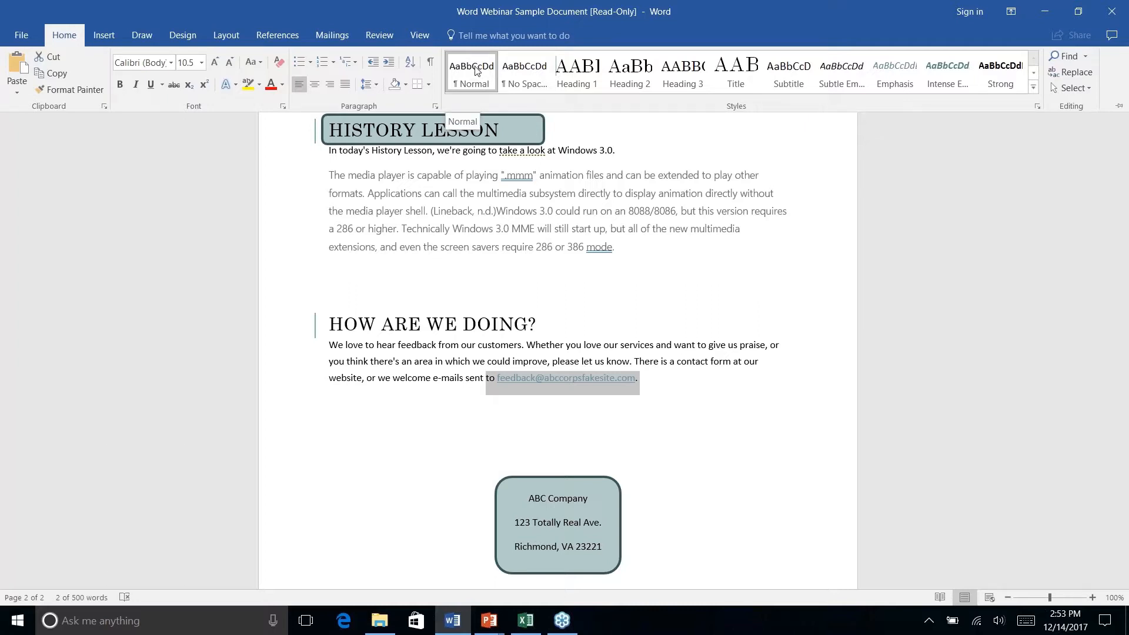
{"action": "left_click", "coordinate": [477, 70]}
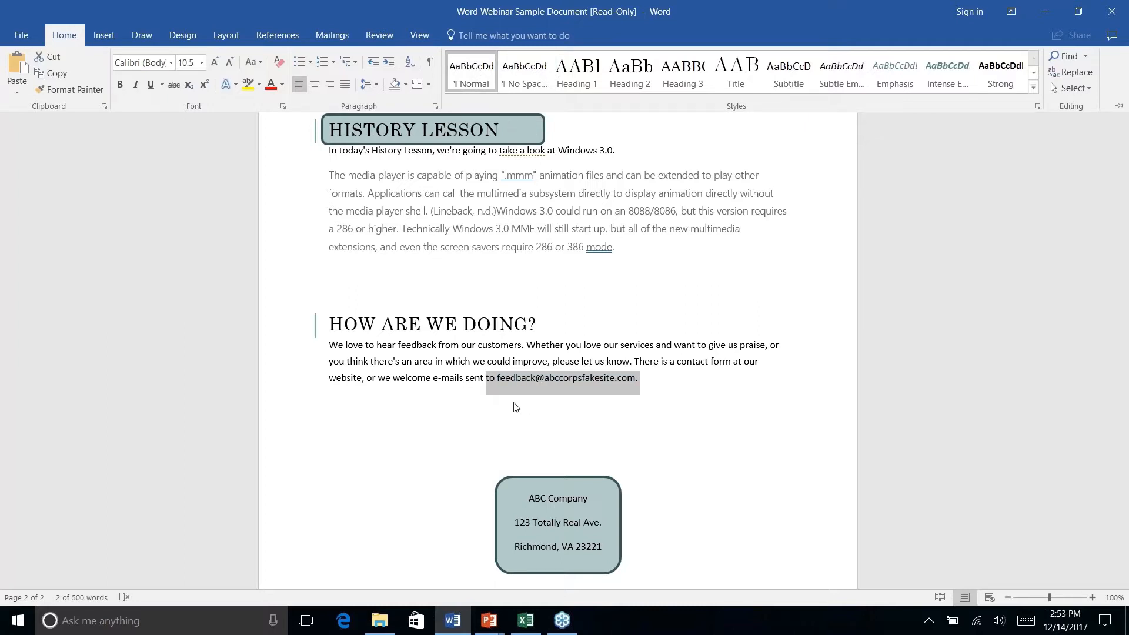
{"action": "right_click", "coordinate": [657, 382]}
{"action": "key", "text": "Escape"}
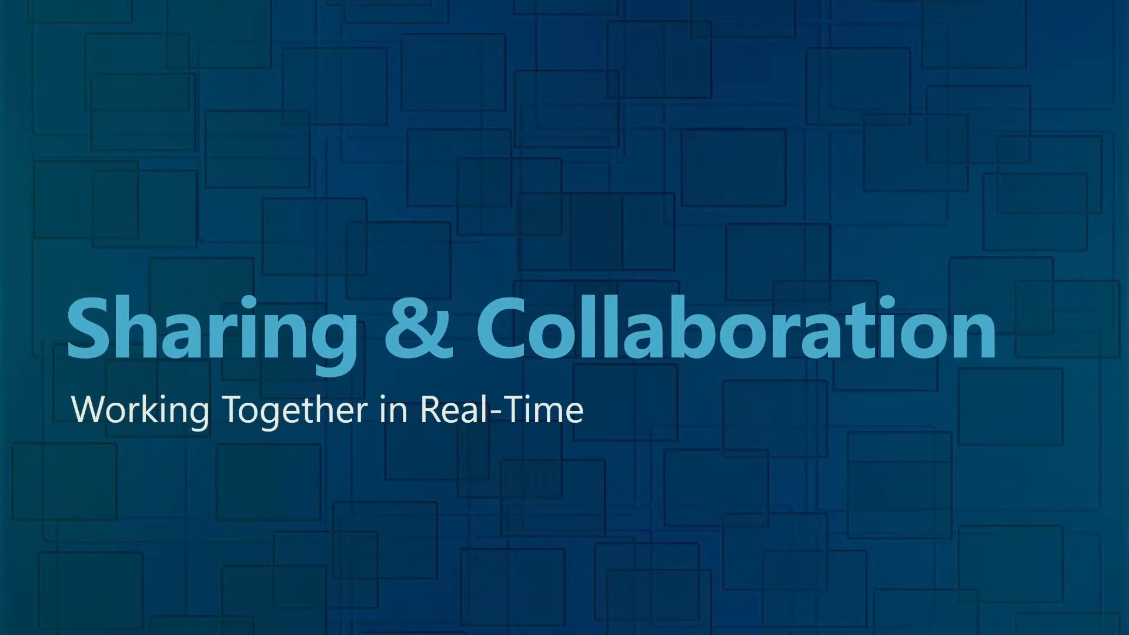
Step: Return to the Word document, look at the save locations in the Save As dialog, and leave without saving
{"action": "key", "text": "alt+Tab"}
{"action": "scroll", "coordinate": [557, 329], "scroll_direction": "down", "scroll_amount": 3}
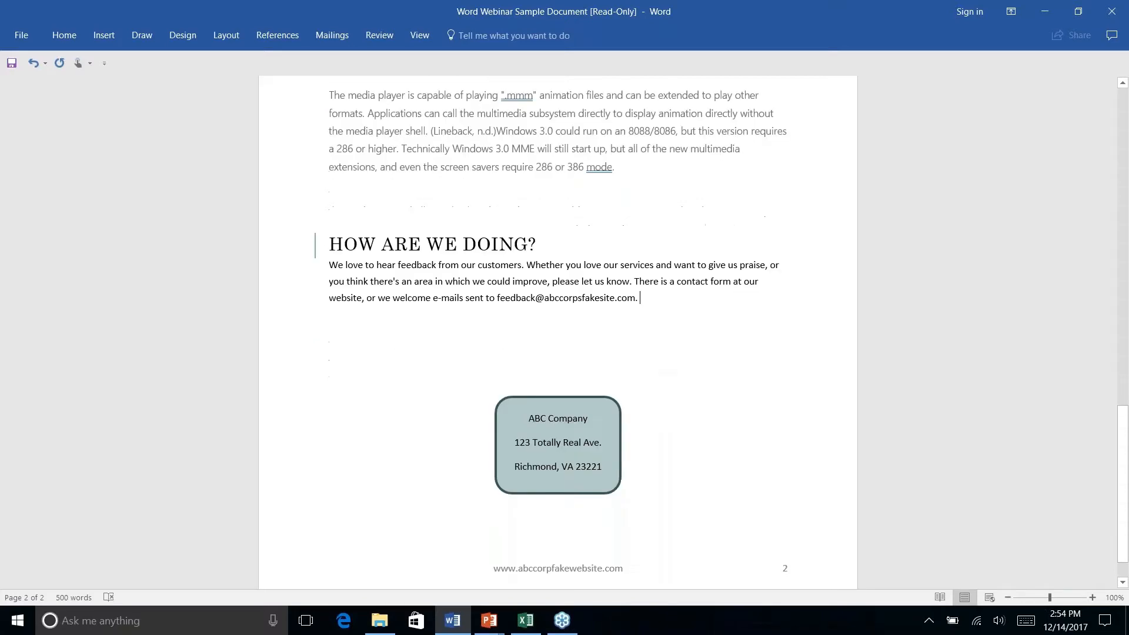
{"action": "left_click", "coordinate": [22, 35]}
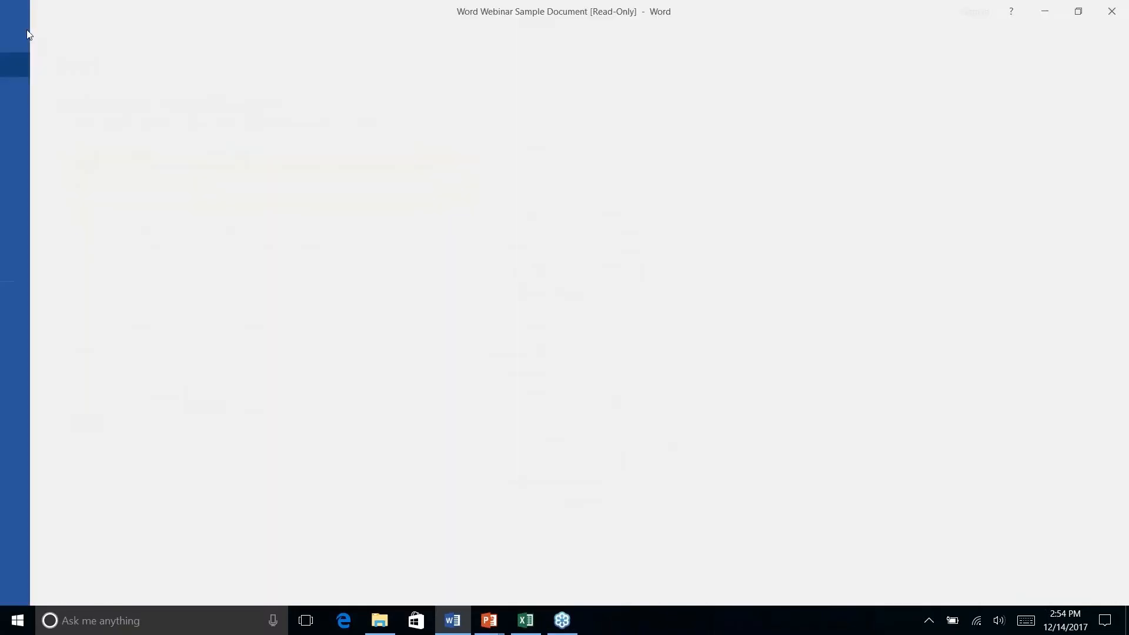
{"action": "left_click", "coordinate": [25, 37]}
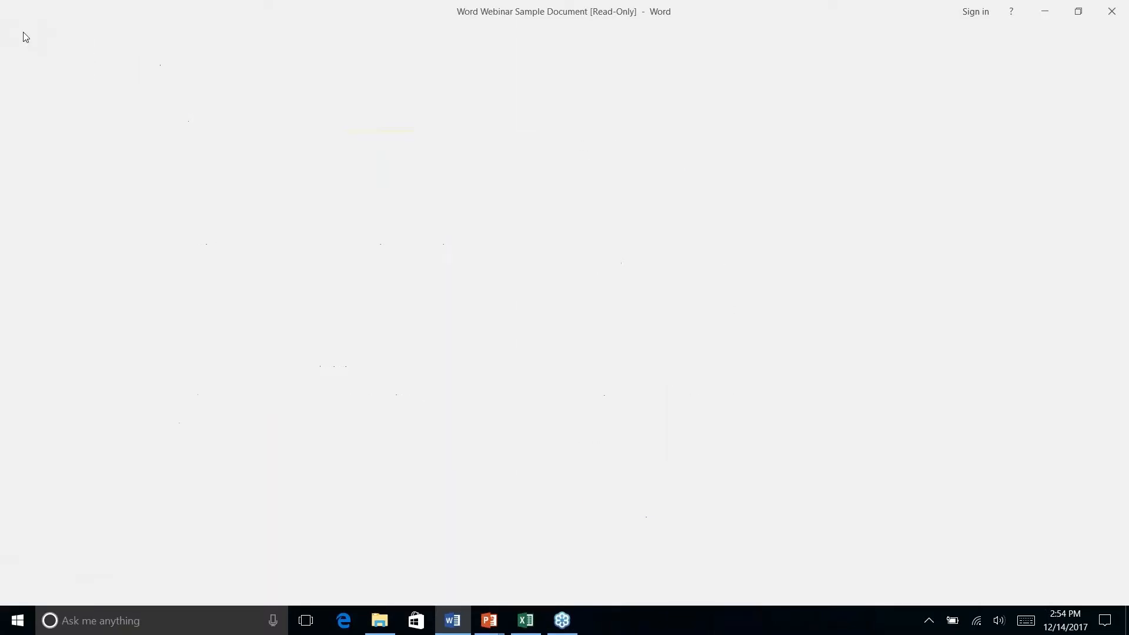
{"action": "left_click", "coordinate": [24, 36]}
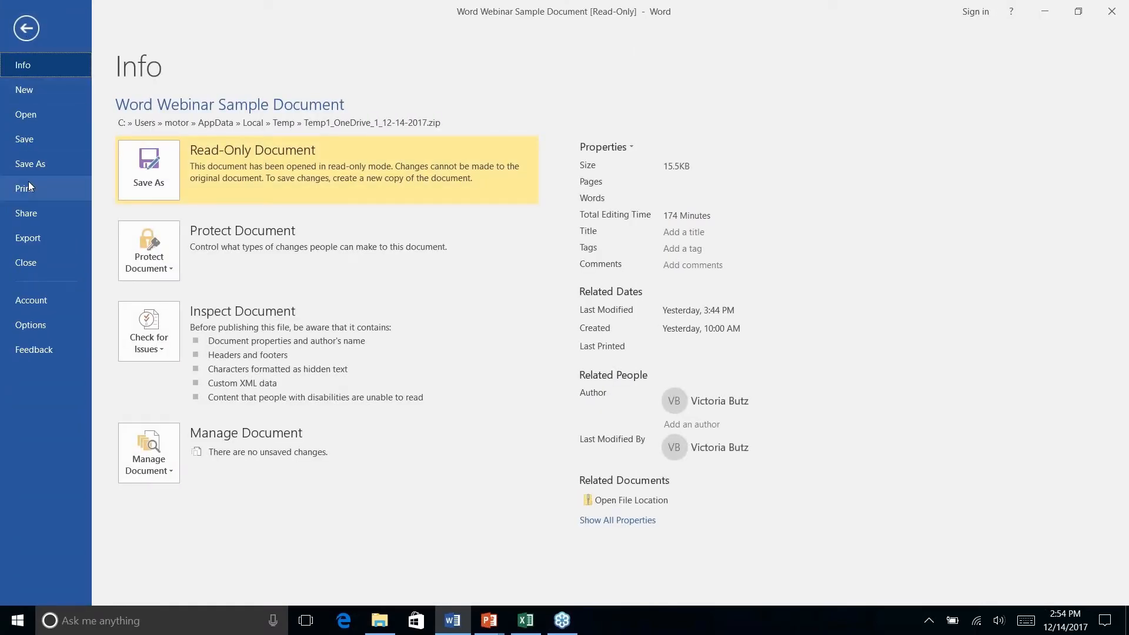
{"action": "left_click", "coordinate": [27, 139]}
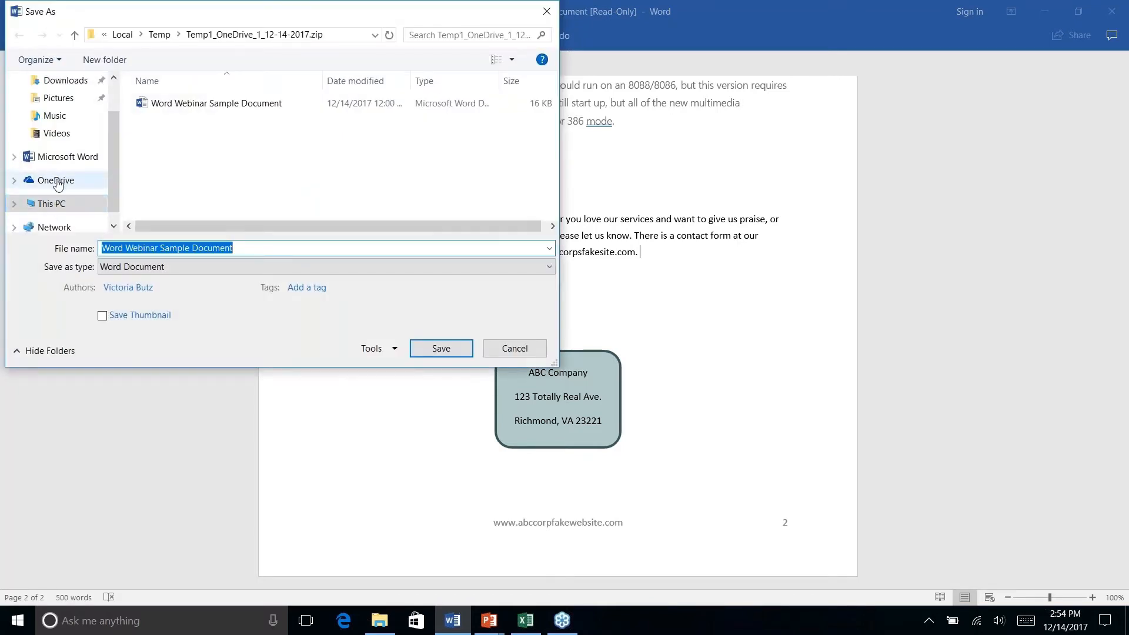
{"action": "left_click", "coordinate": [515, 348]}
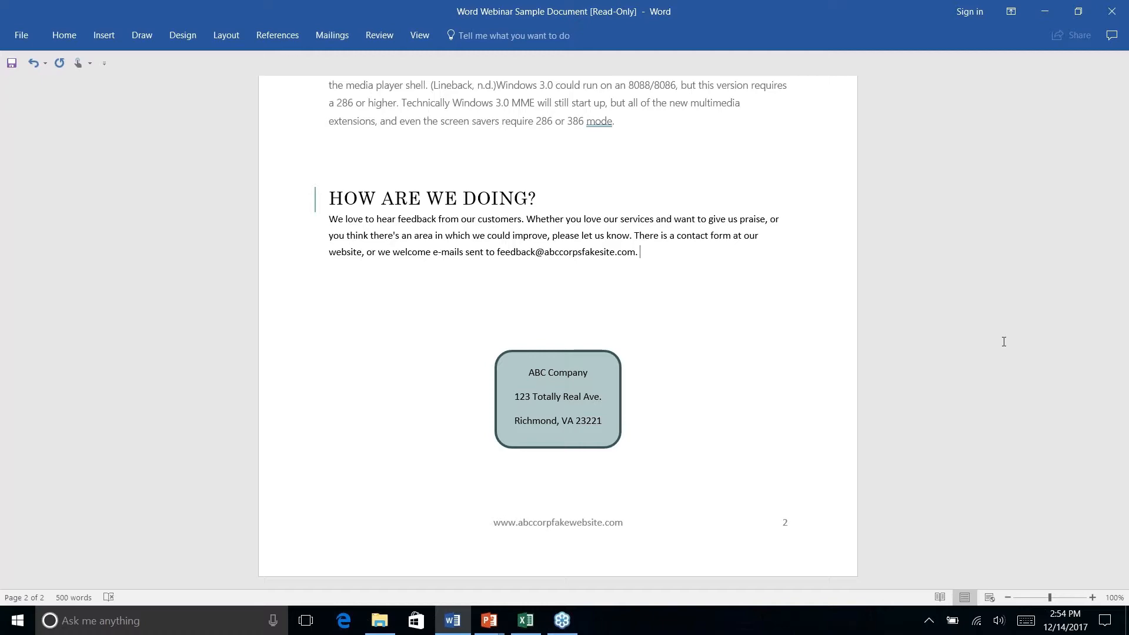
Step: Switch to the slide show, advance it to the Bonus Tips slide, and return to the Word document
{"action": "scroll", "coordinate": [1003, 341], "scroll_direction": "up", "scroll_amount": 5}
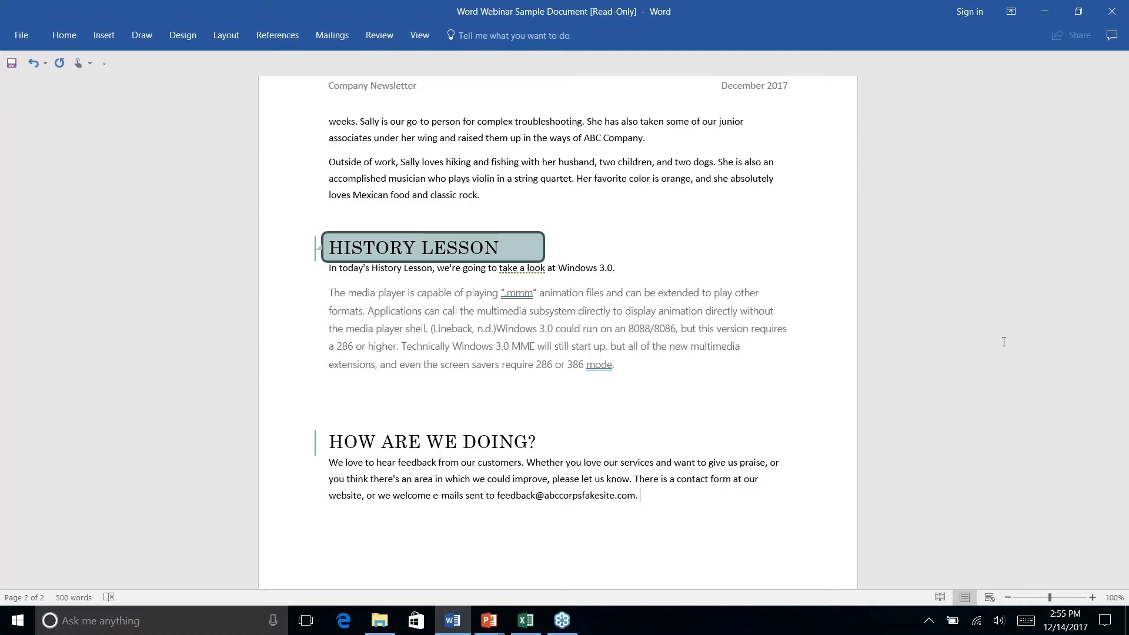
{"action": "key", "text": "alt+Tab"}
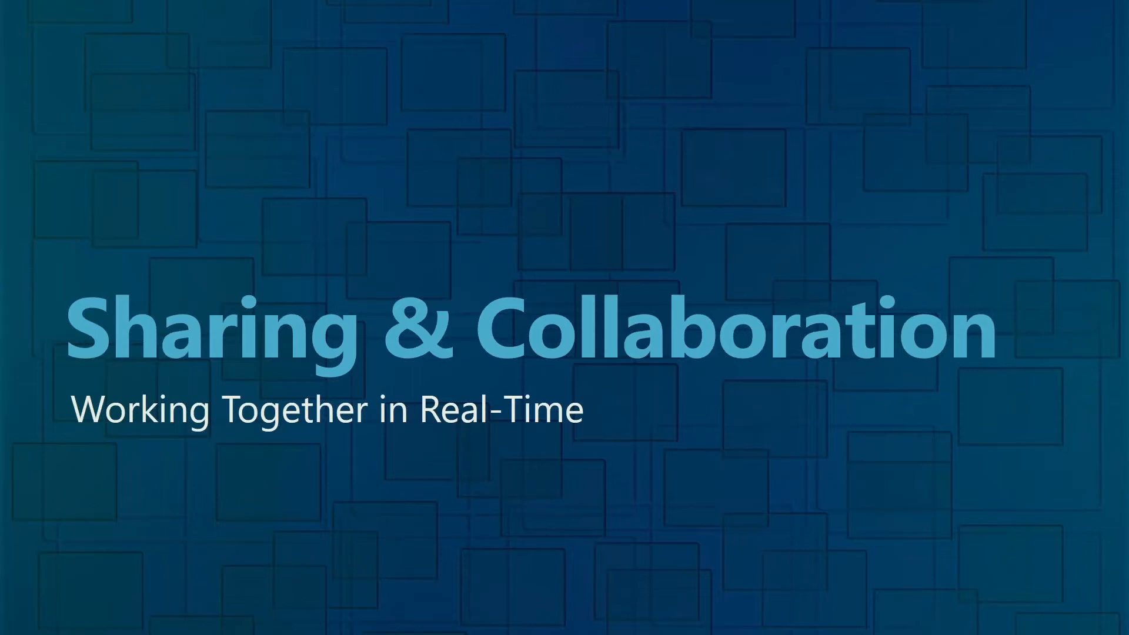
{"action": "key", "text": "Right"}
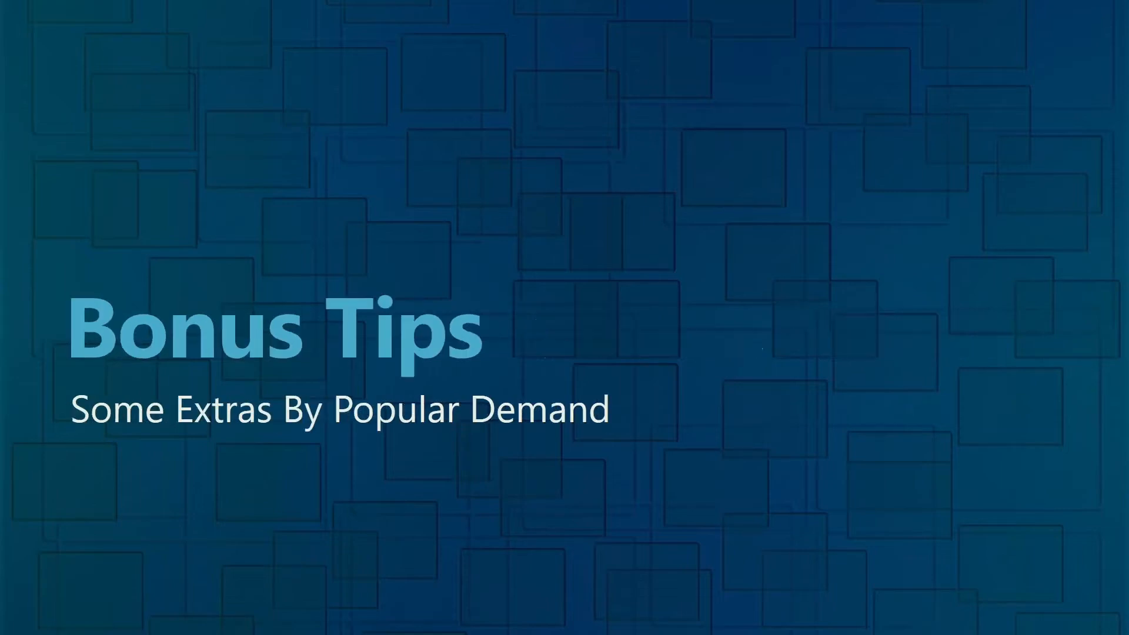
{"action": "key", "text": "alt+Tab"}
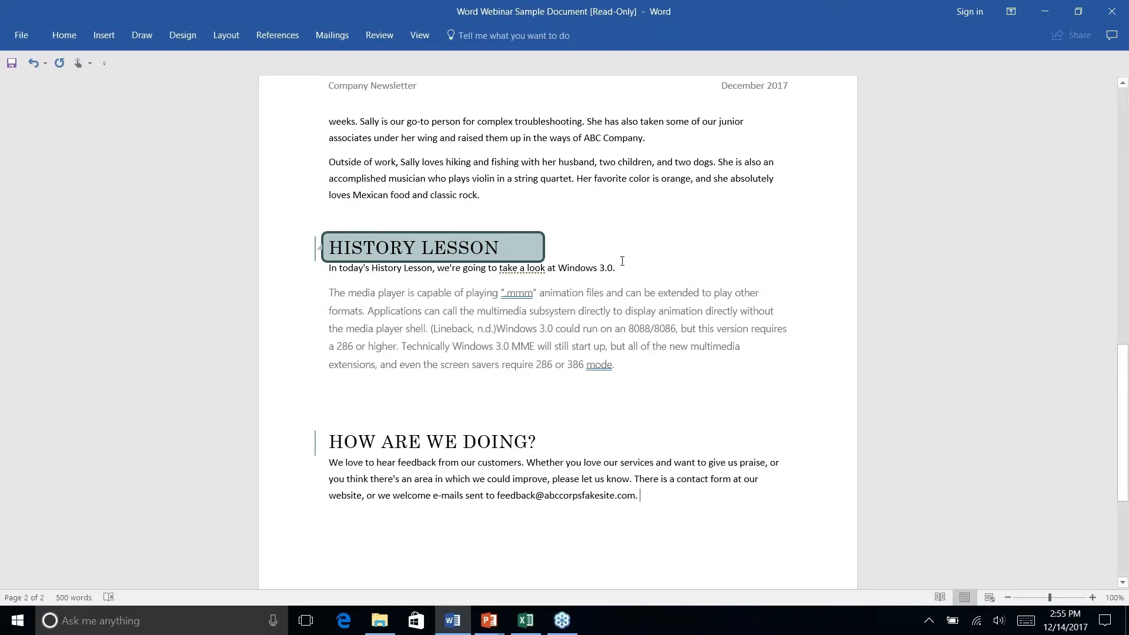
Step: Look over the newsletter from its title to the page transition inside the Employee Spotlight section
{"action": "scroll", "coordinate": [622, 261], "scroll_direction": "up", "scroll_amount": 10}
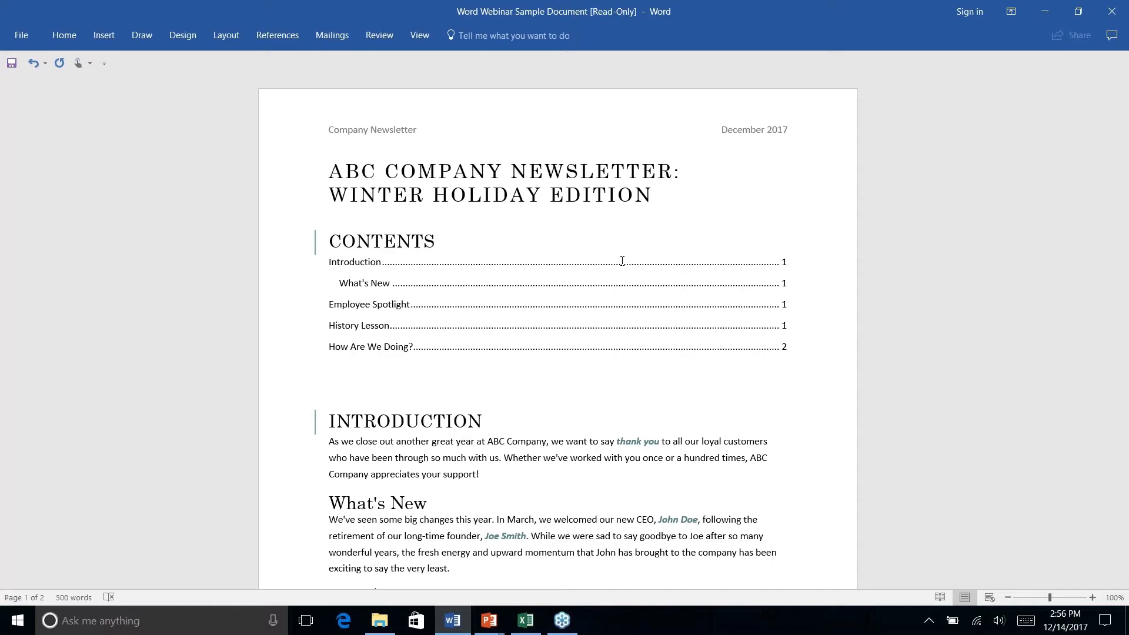
{"action": "scroll", "coordinate": [622, 260], "scroll_direction": "down", "scroll_amount": 10}
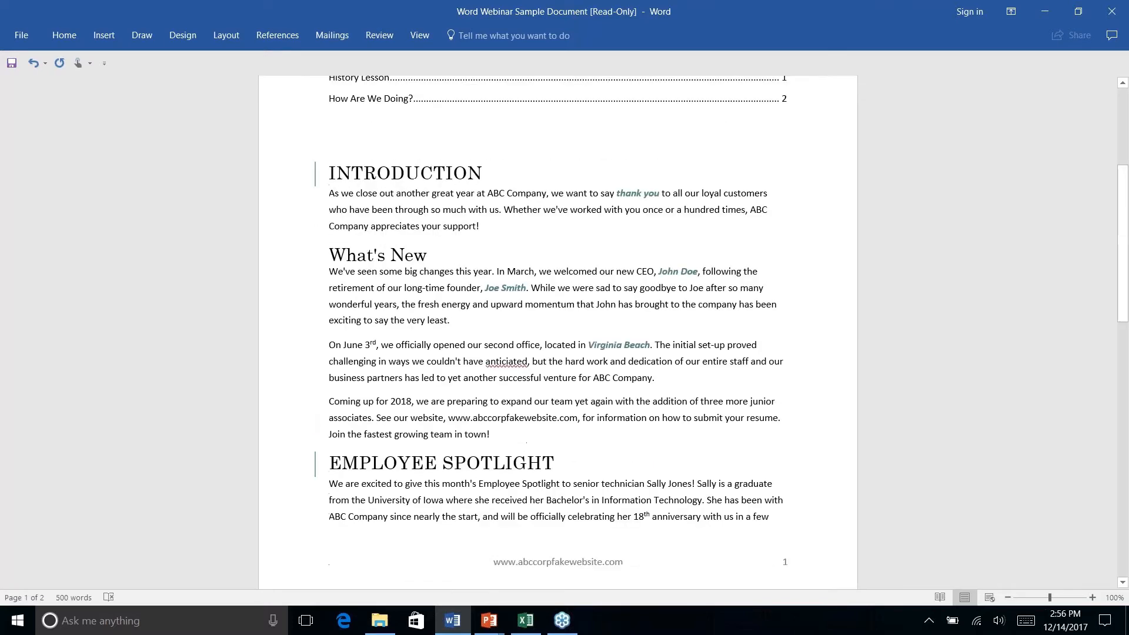
{"action": "scroll", "coordinate": [622, 261], "scroll_direction": "up", "scroll_amount": 10}
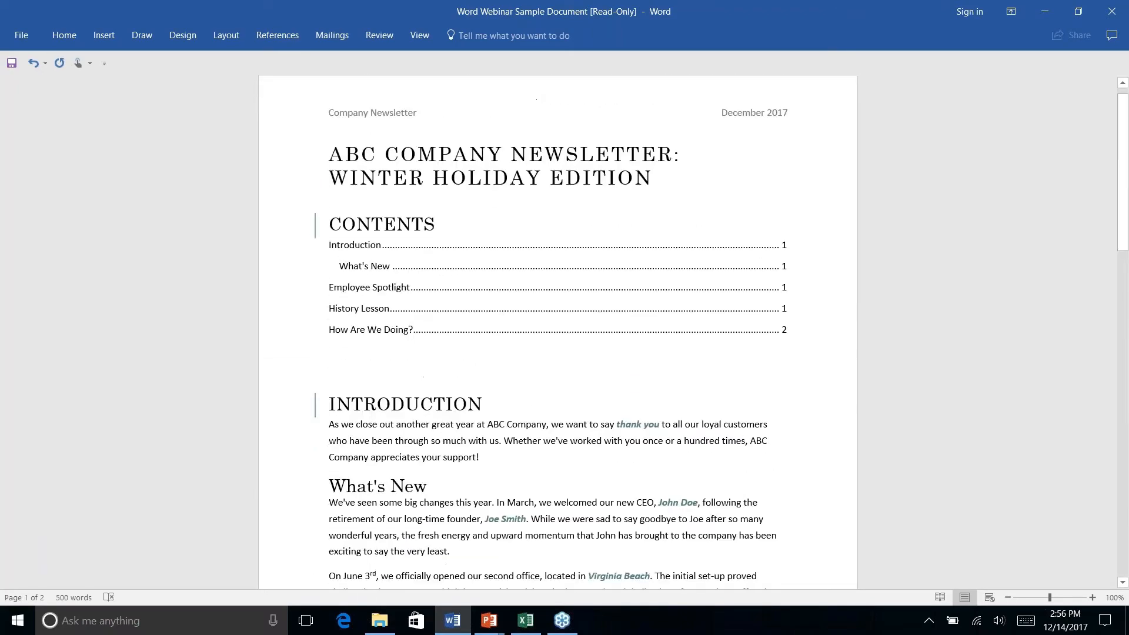
{"action": "scroll", "coordinate": [558, 332], "scroll_direction": "down", "scroll_amount": 5}
{"action": "scroll", "coordinate": [558, 332], "scroll_direction": "down", "scroll_amount": 2}
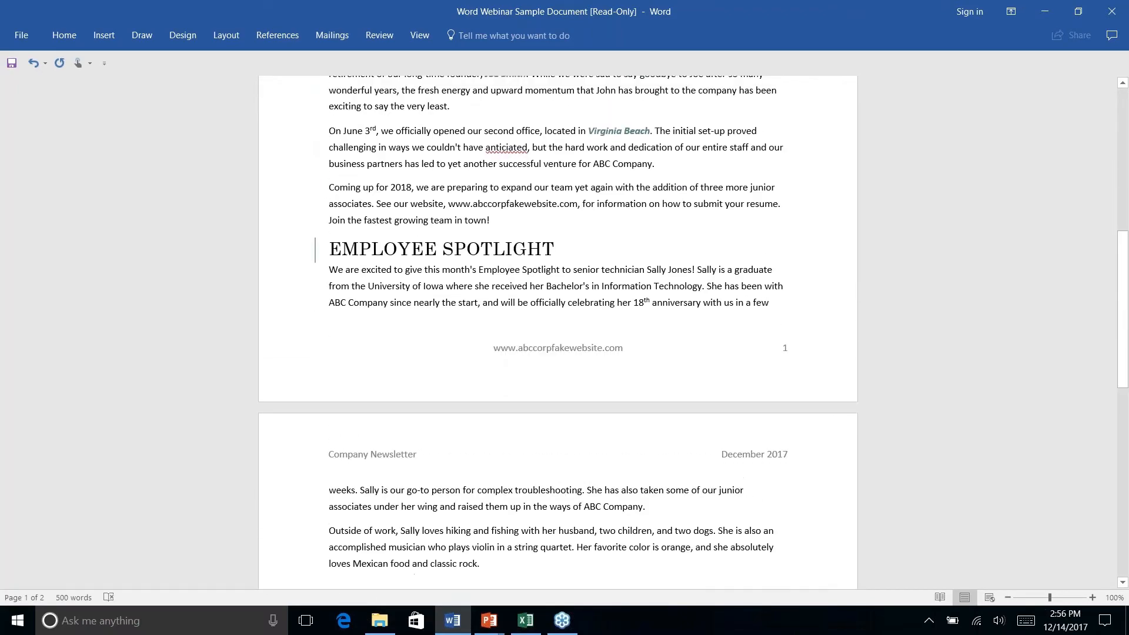
{"action": "scroll", "coordinate": [558, 332], "scroll_direction": "up", "scroll_amount": 7}
{"action": "scroll", "coordinate": [557, 333], "scroll_direction": "down", "scroll_amount": 4}
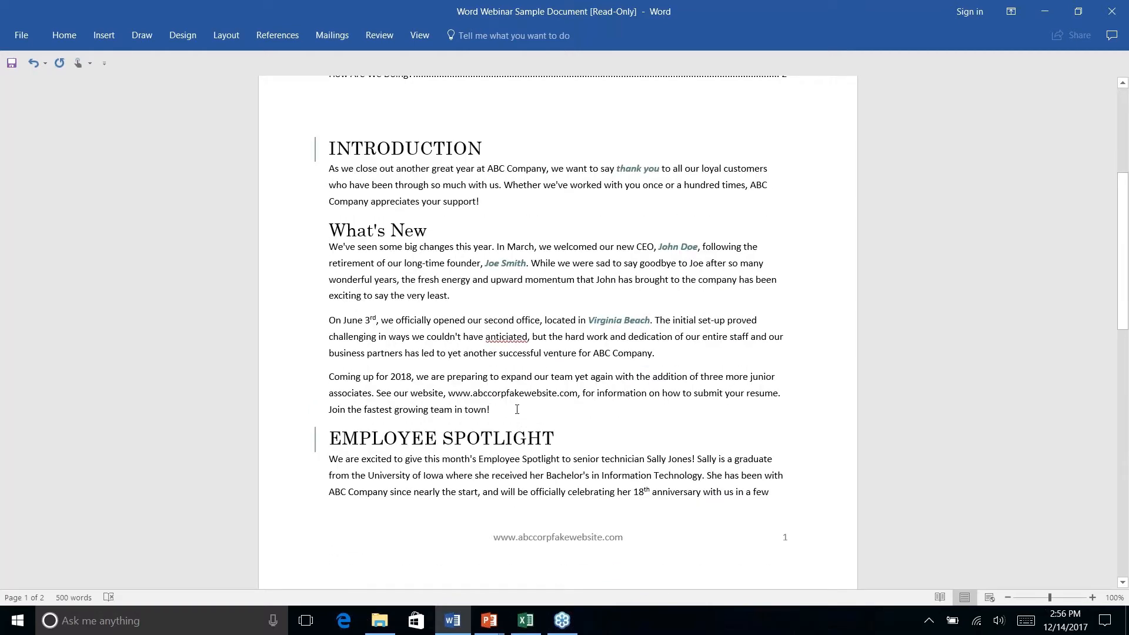
Step: Insert a Next Page section break after "Join the fastest growing team in town!", before the Employee Spotlight heading
{"action": "left_click", "coordinate": [516, 409]}
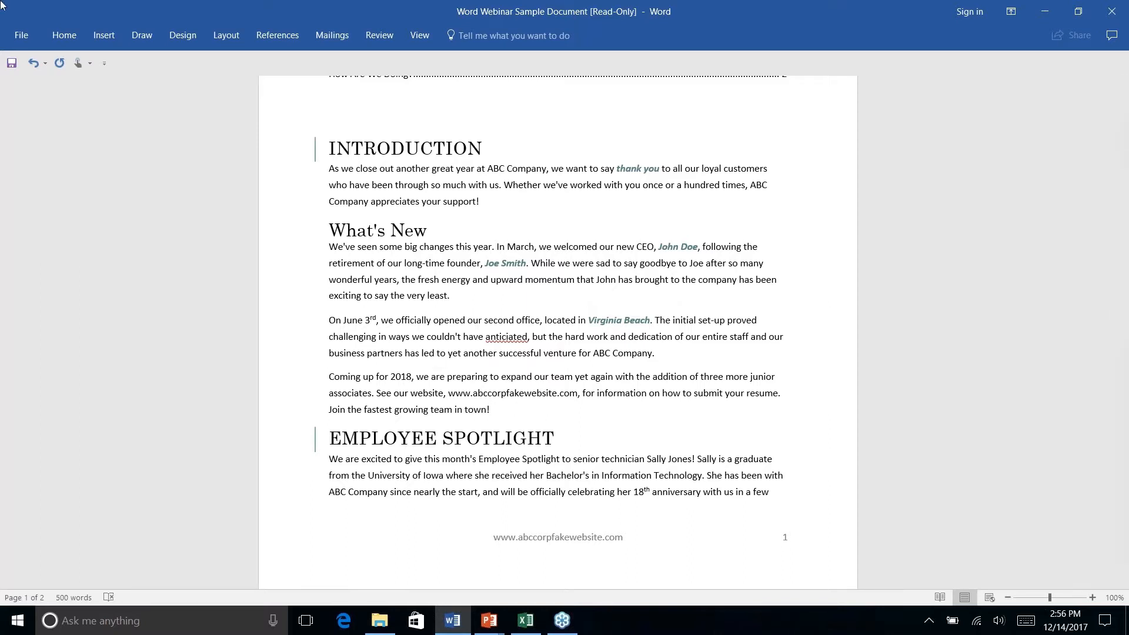
{"action": "left_click", "coordinate": [108, 38]}
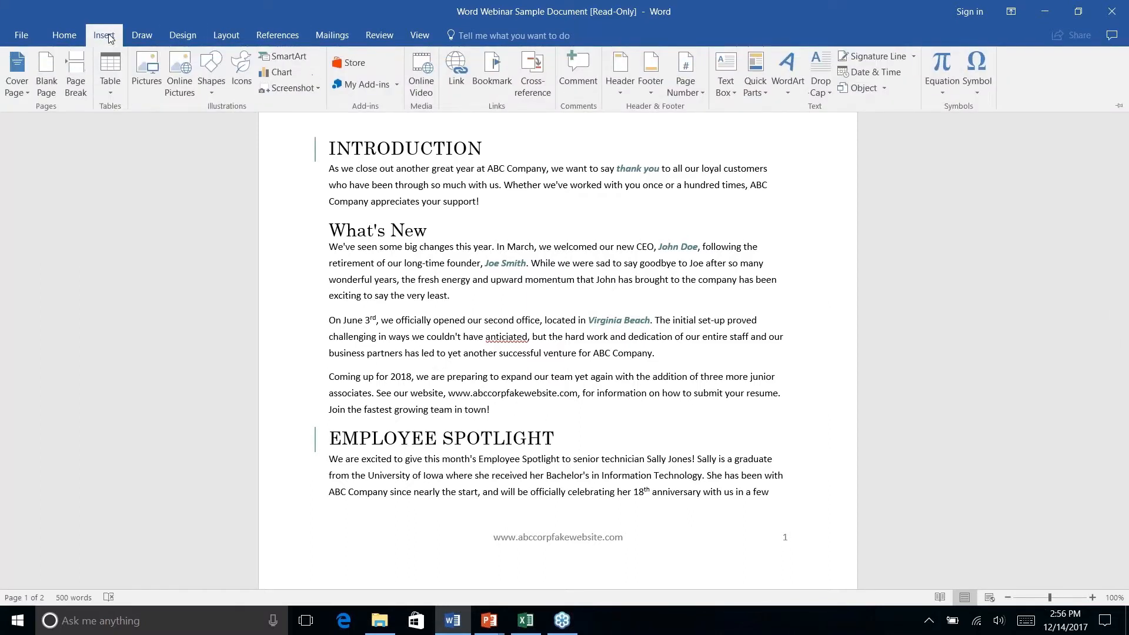
{"action": "left_click", "coordinate": [142, 36]}
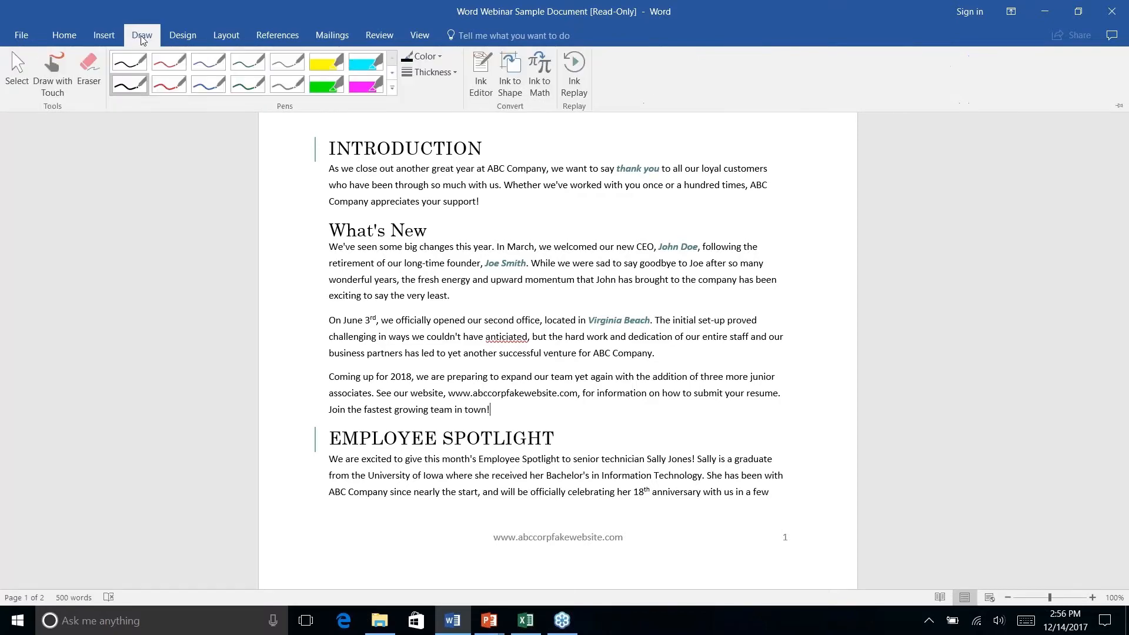
{"action": "left_click", "coordinate": [191, 36]}
{"action": "left_click", "coordinate": [229, 38]}
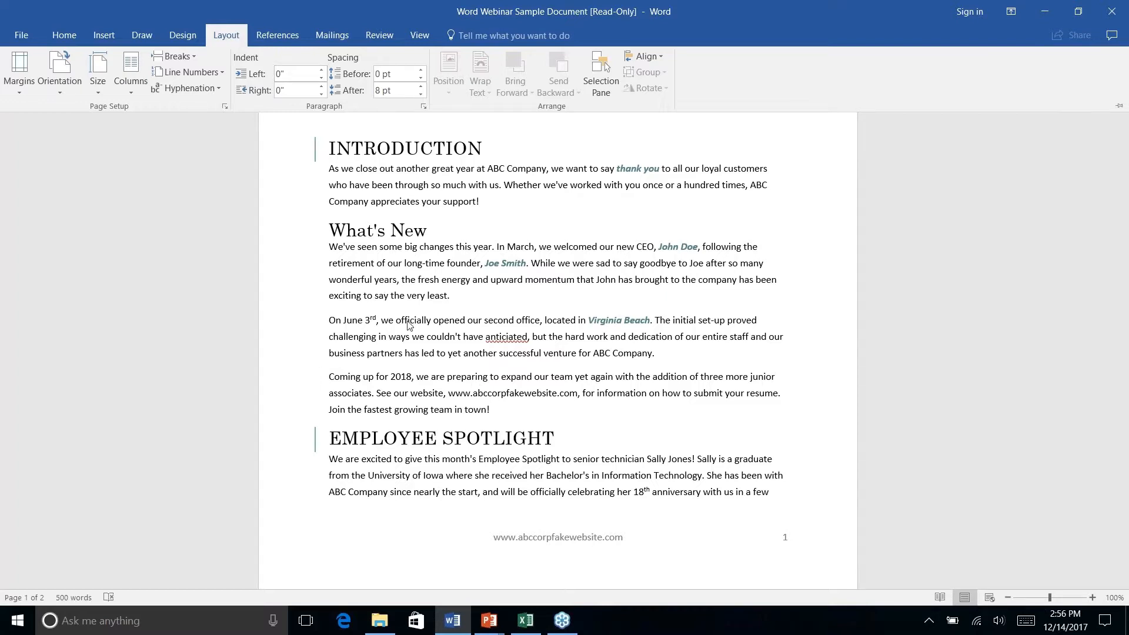
{"action": "left_click", "coordinate": [493, 407]}
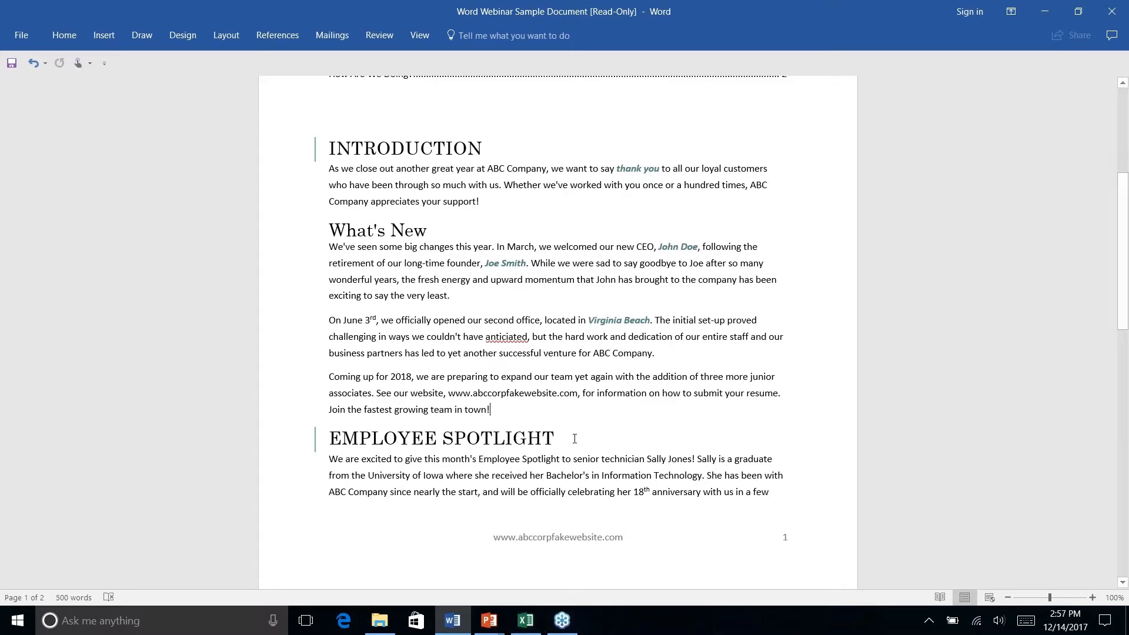
{"action": "scroll", "coordinate": [573, 438], "scroll_direction": "up", "scroll_amount": 2}
{"action": "scroll", "coordinate": [572, 438], "scroll_direction": "down", "scroll_amount": 4}
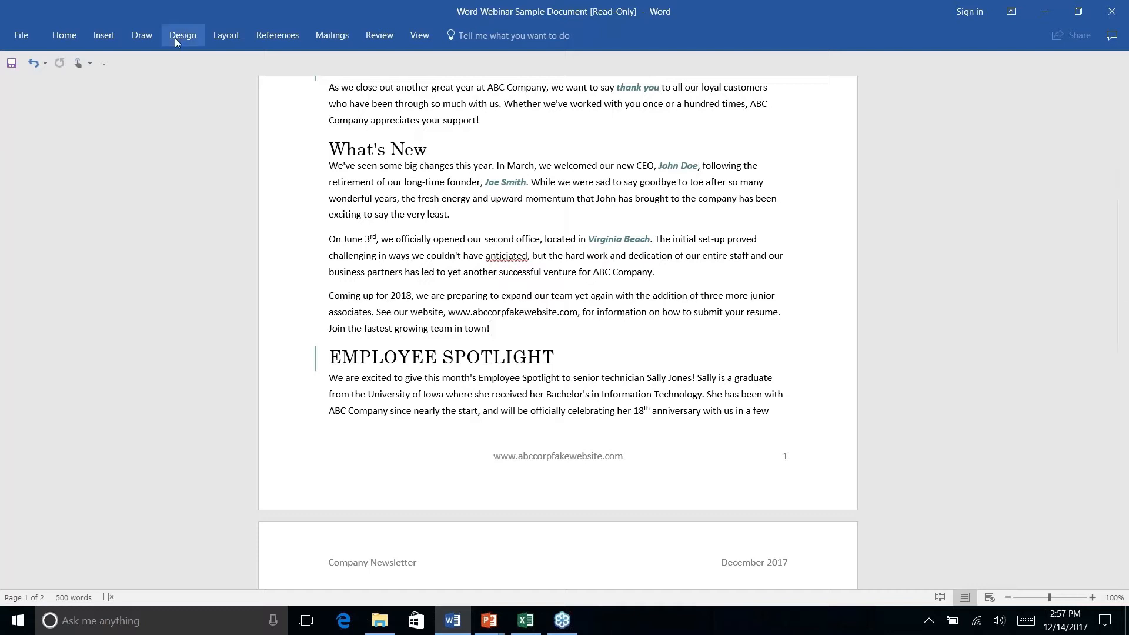
{"action": "left_click", "coordinate": [235, 41]}
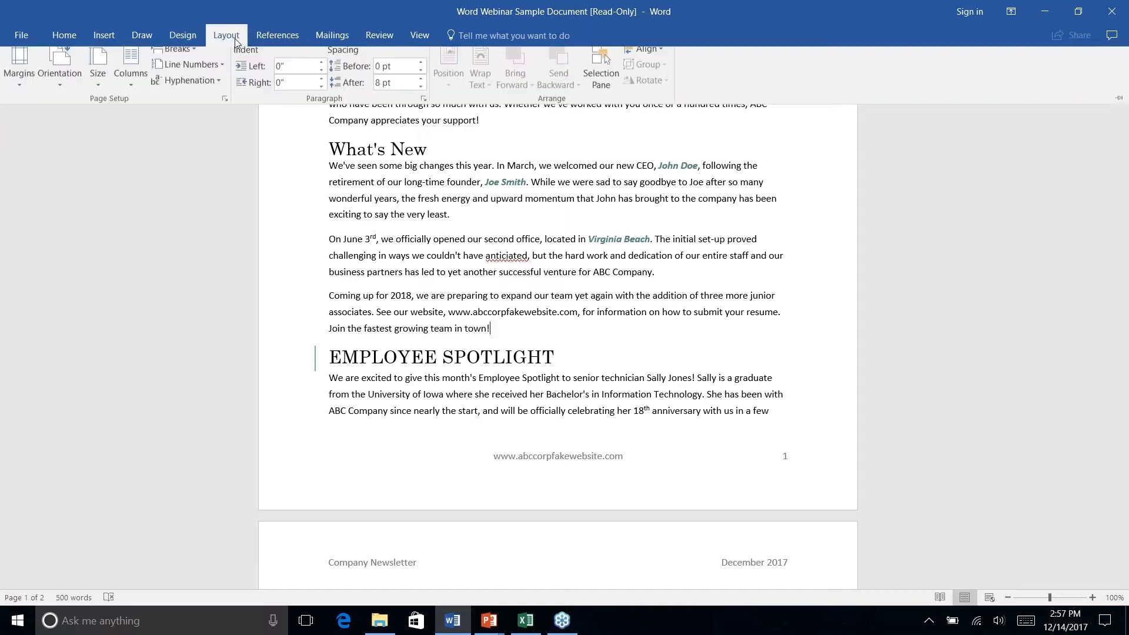
{"action": "left_click", "coordinate": [196, 59]}
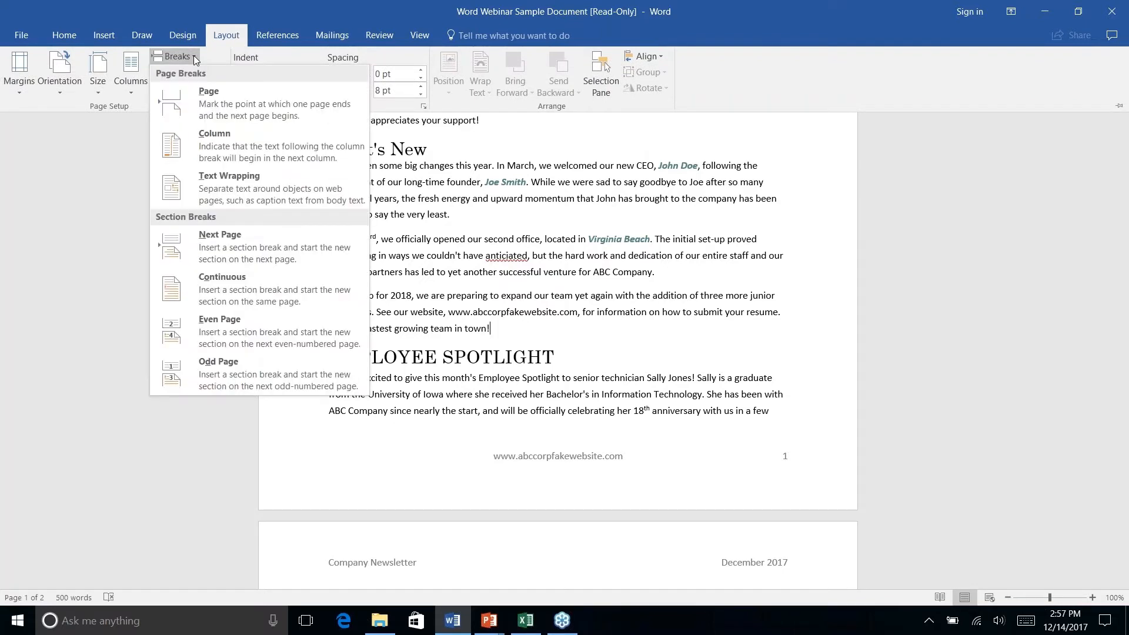
{"action": "left_click", "coordinate": [232, 250]}
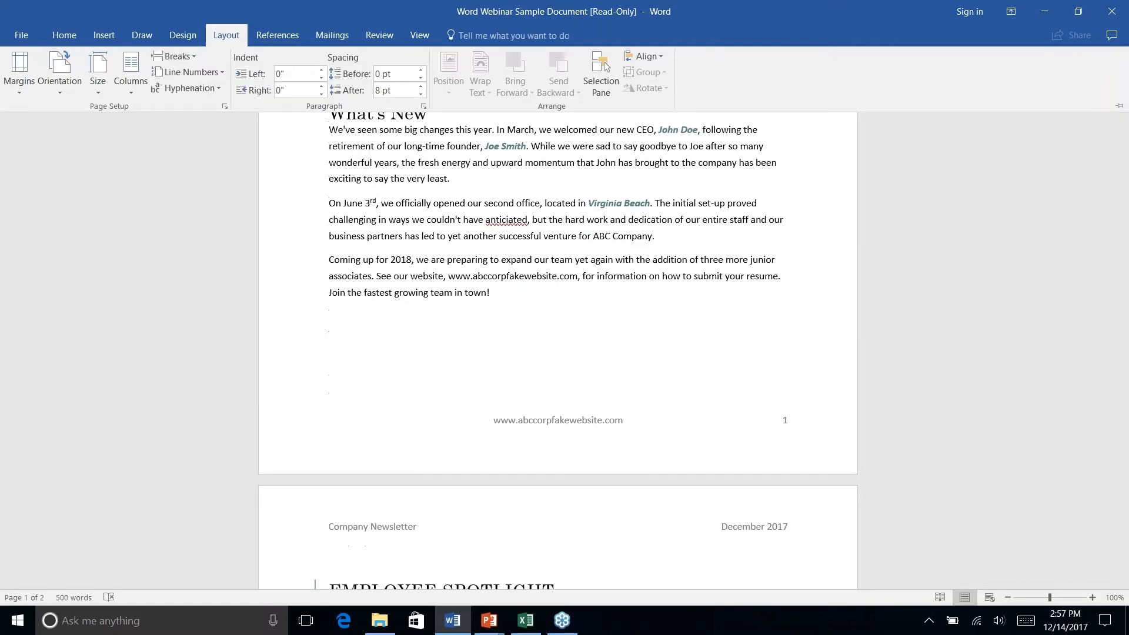
Step: Insert a Continuous section break at the end of the Employee Spotlight text, after "loves Mexican food and classic rock."
{"action": "key", "text": "ctrl+F1"}
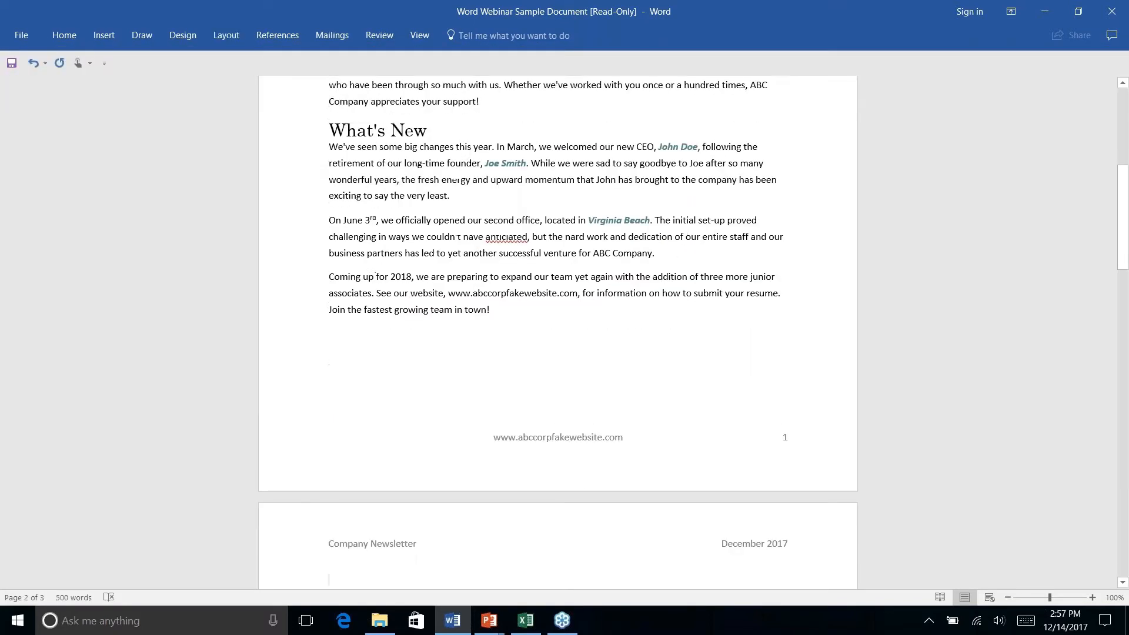
{"action": "scroll", "coordinate": [653, 418], "scroll_direction": "down", "scroll_amount": 5}
{"action": "scroll", "coordinate": [557, 332], "scroll_direction": "down", "scroll_amount": 2}
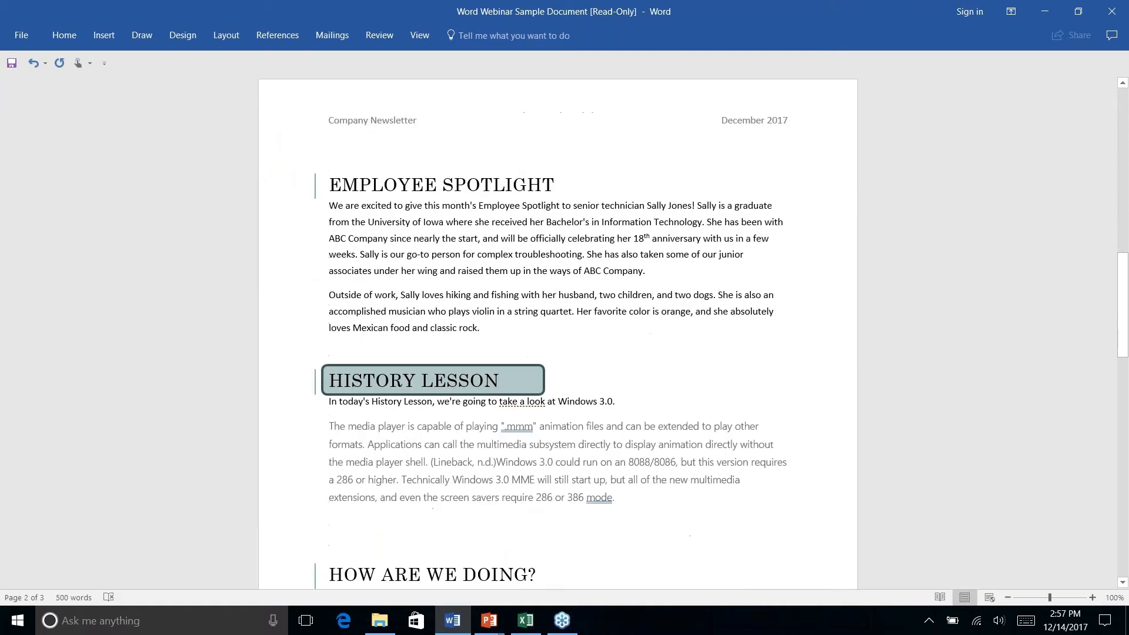
{"action": "left_click", "coordinate": [476, 335]}
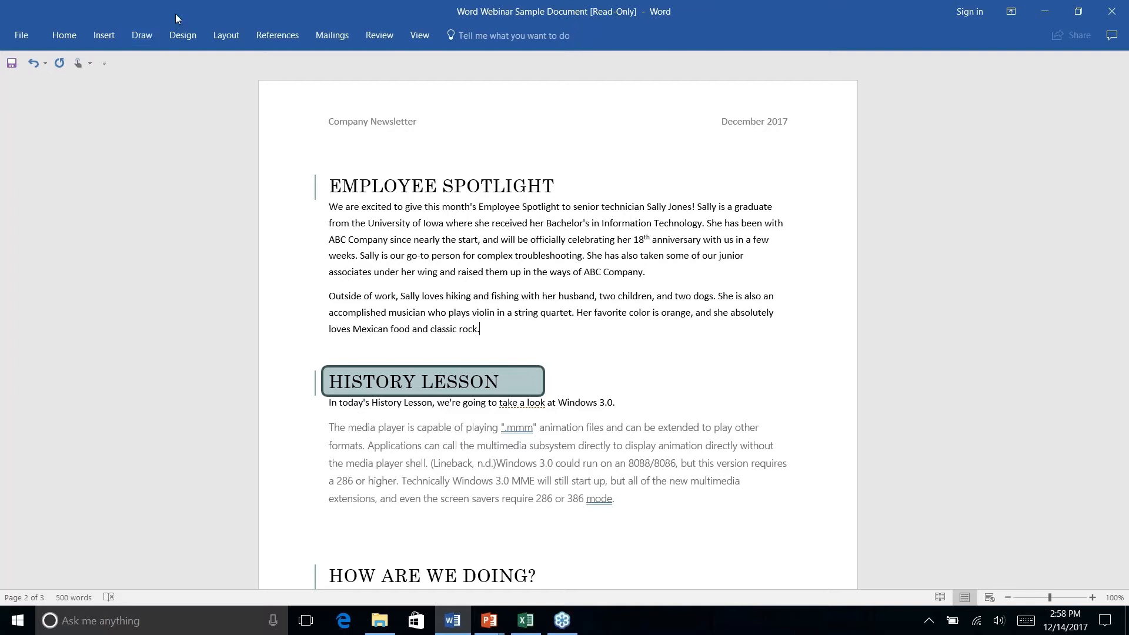
{"action": "left_click", "coordinate": [209, 35]}
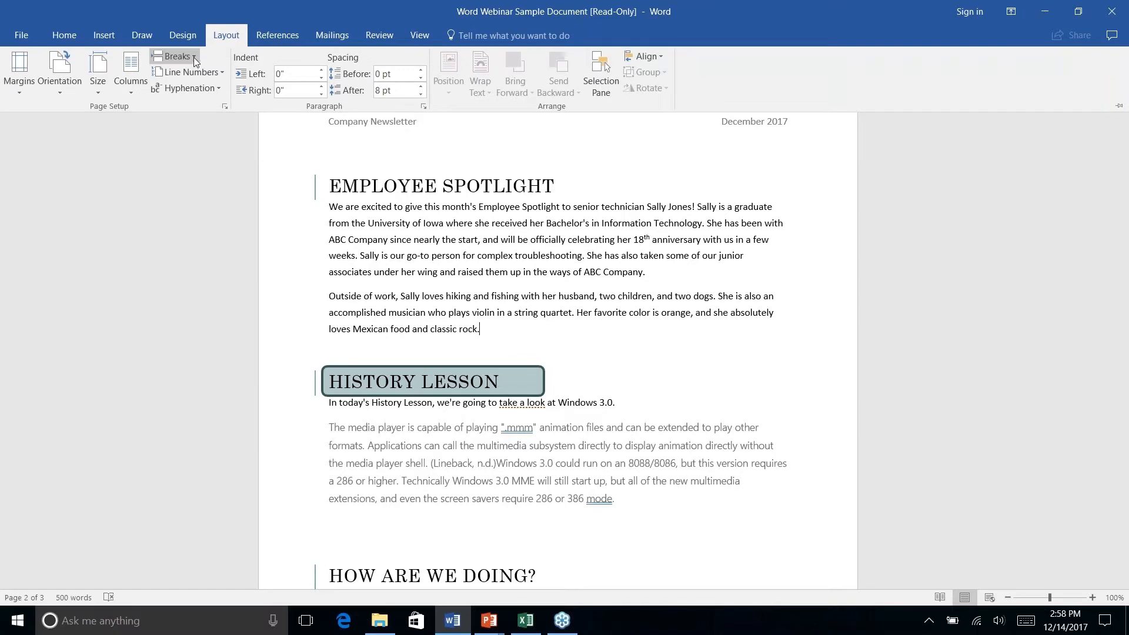
{"action": "left_click", "coordinate": [194, 55]}
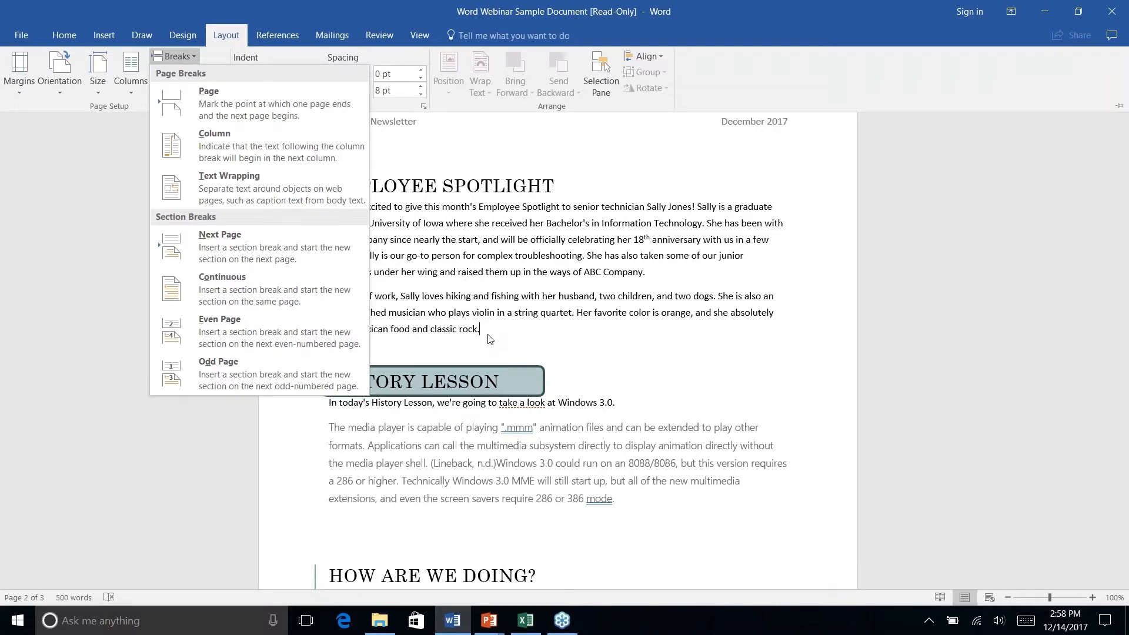
{"action": "left_click", "coordinate": [238, 292]}
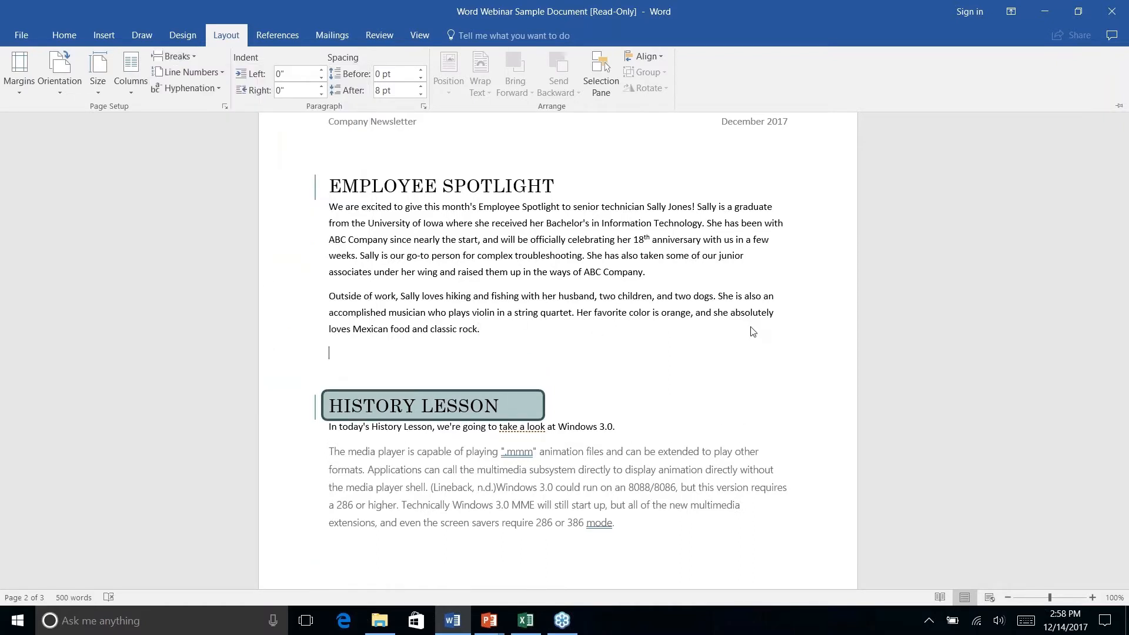
Step: Try laying out the whole Employee Spotlight section, heading included, in two columns, and undo it
{"action": "scroll", "coordinate": [753, 331], "scroll_direction": "down", "scroll_amount": 4}
{"action": "scroll", "coordinate": [753, 331], "scroll_direction": "up", "scroll_amount": 8}
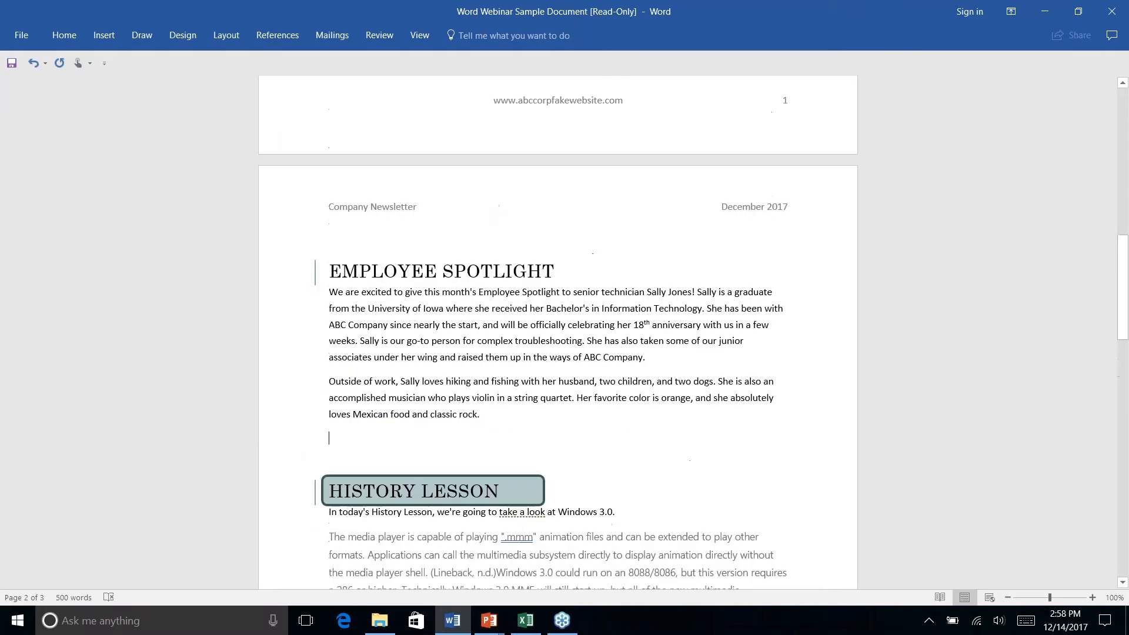
{"action": "scroll", "coordinate": [753, 332], "scroll_direction": "down", "scroll_amount": 1}
{"action": "right_click", "coordinate": [417, 308]}
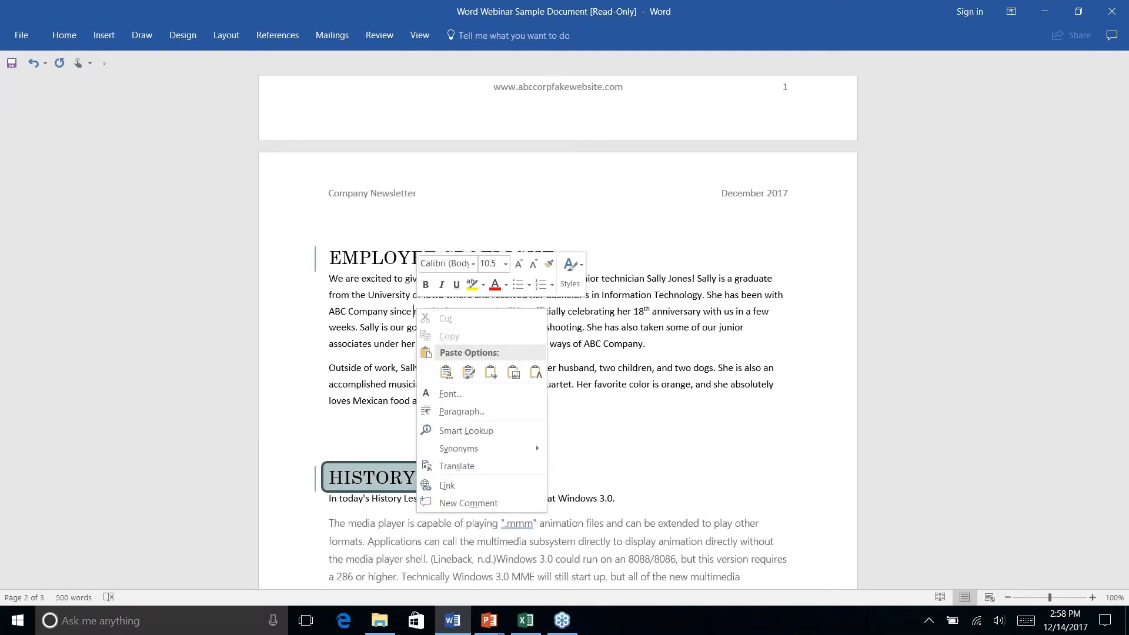
{"action": "key", "text": "Escape"}
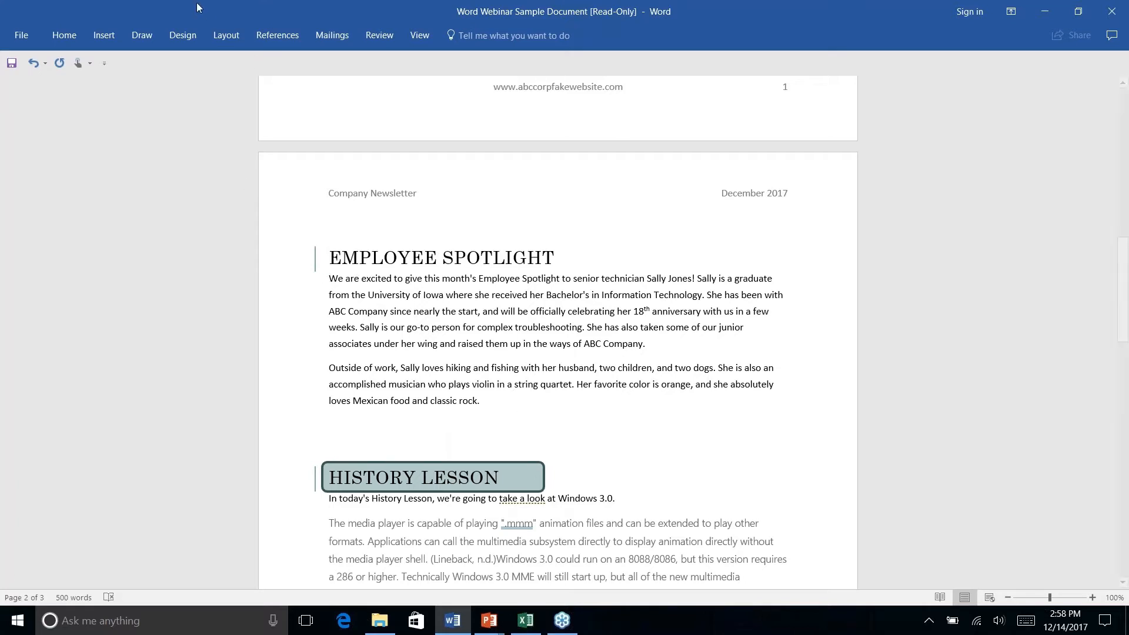
{"action": "left_click", "coordinate": [229, 40]}
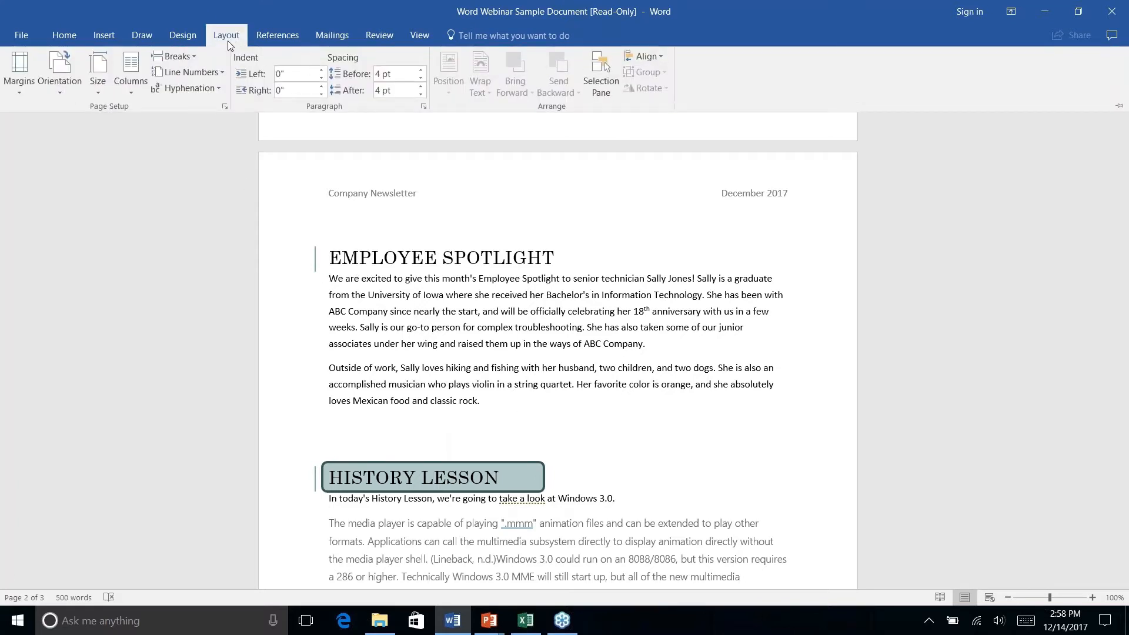
{"action": "left_click", "coordinate": [130, 93]}
{"action": "left_click", "coordinate": [152, 147]}
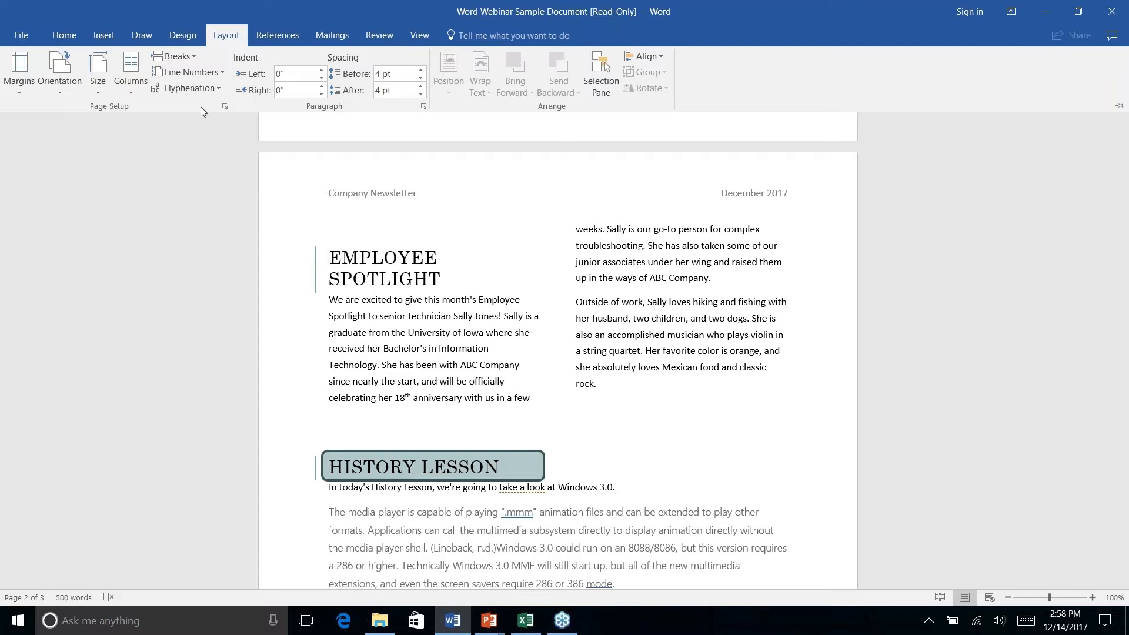
{"action": "key", "text": "ctrl+z"}
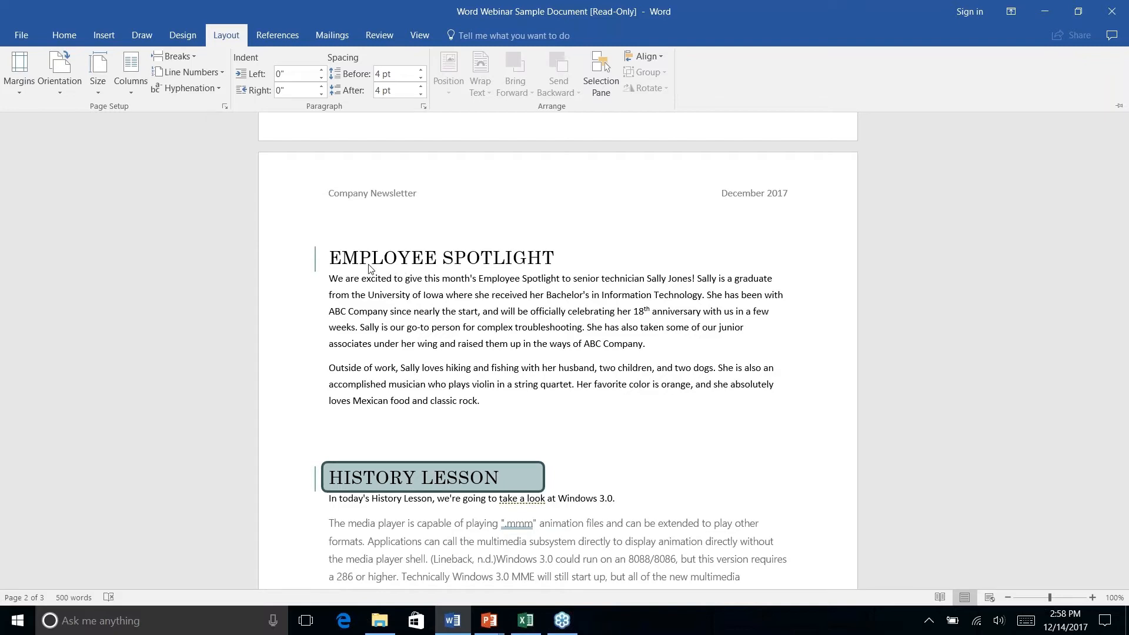
Step: Lay out only the two body paragraphs under the Employee Spotlight heading in two columns
{"action": "key", "text": "ctrl+F1"}
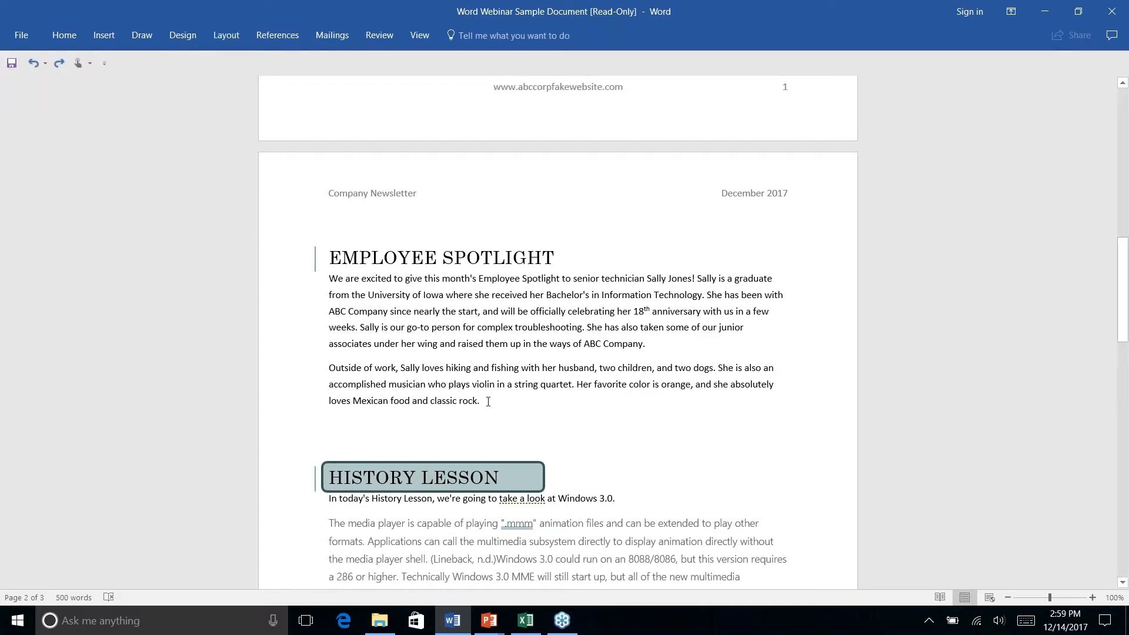
{"action": "left_click_drag", "start_coordinate": [485, 400], "coordinate": [329, 278]}
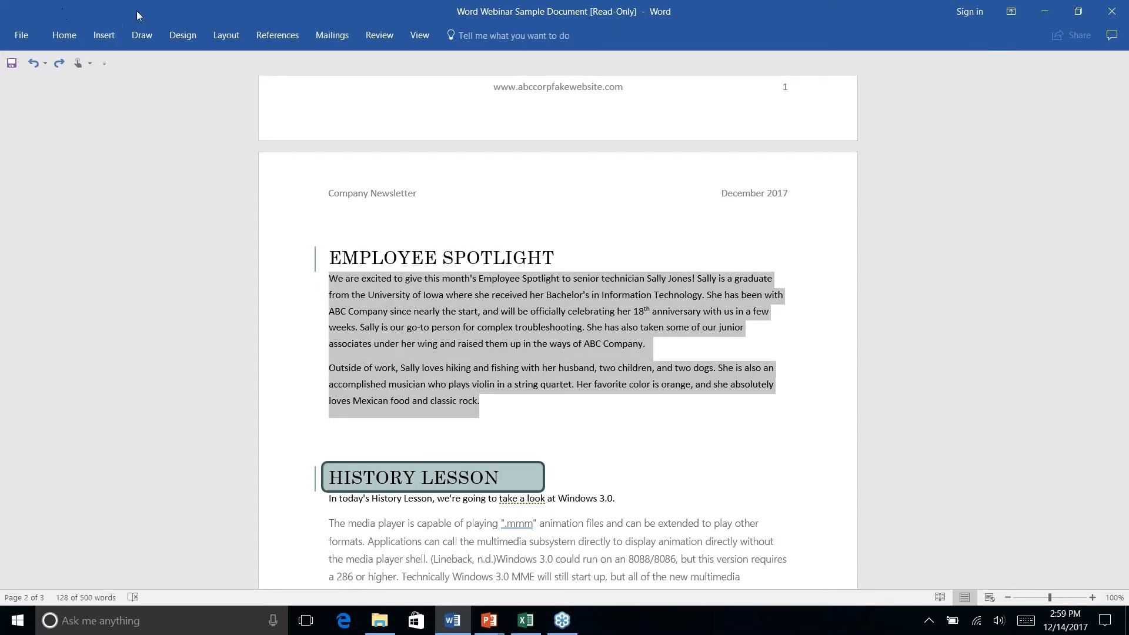
{"action": "left_click", "coordinate": [225, 37]}
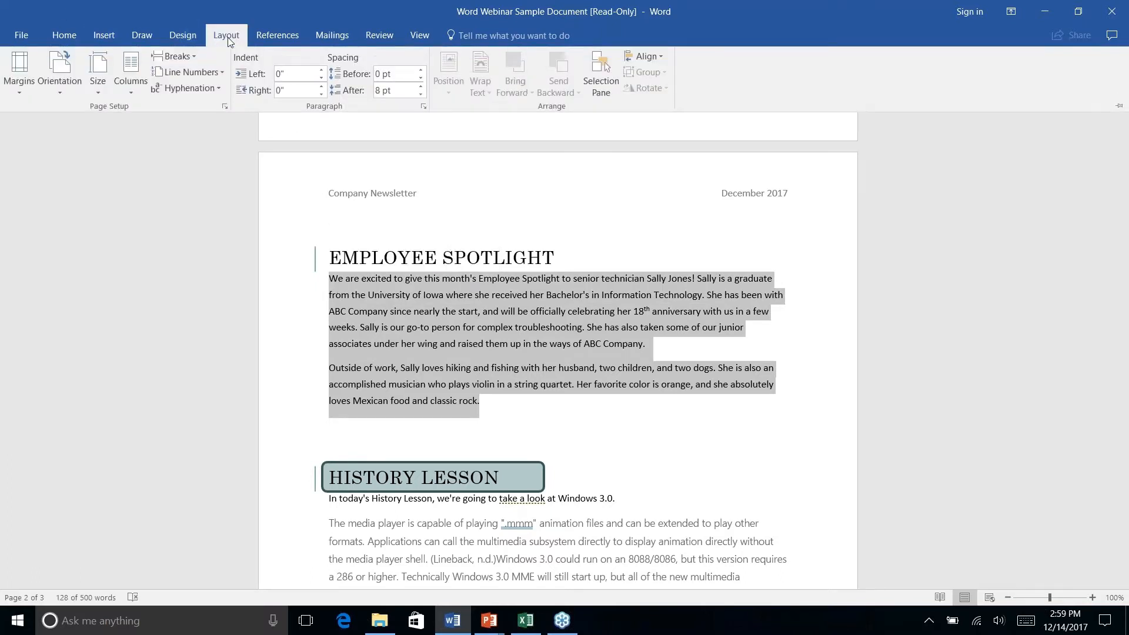
{"action": "left_click", "coordinate": [134, 92]}
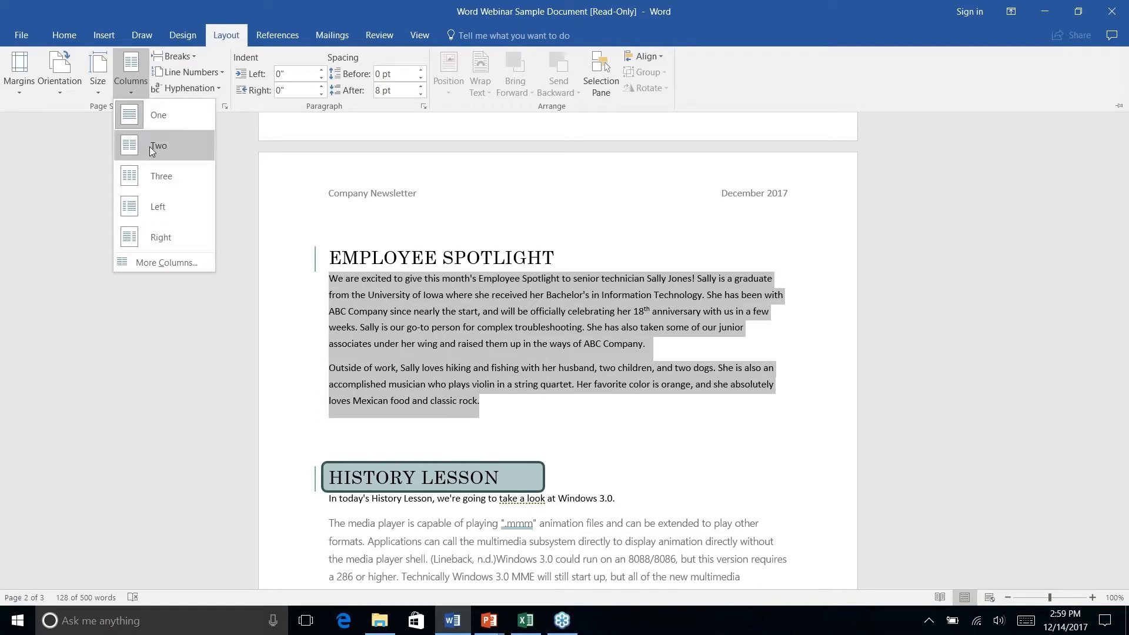
{"action": "left_click", "coordinate": [150, 146]}
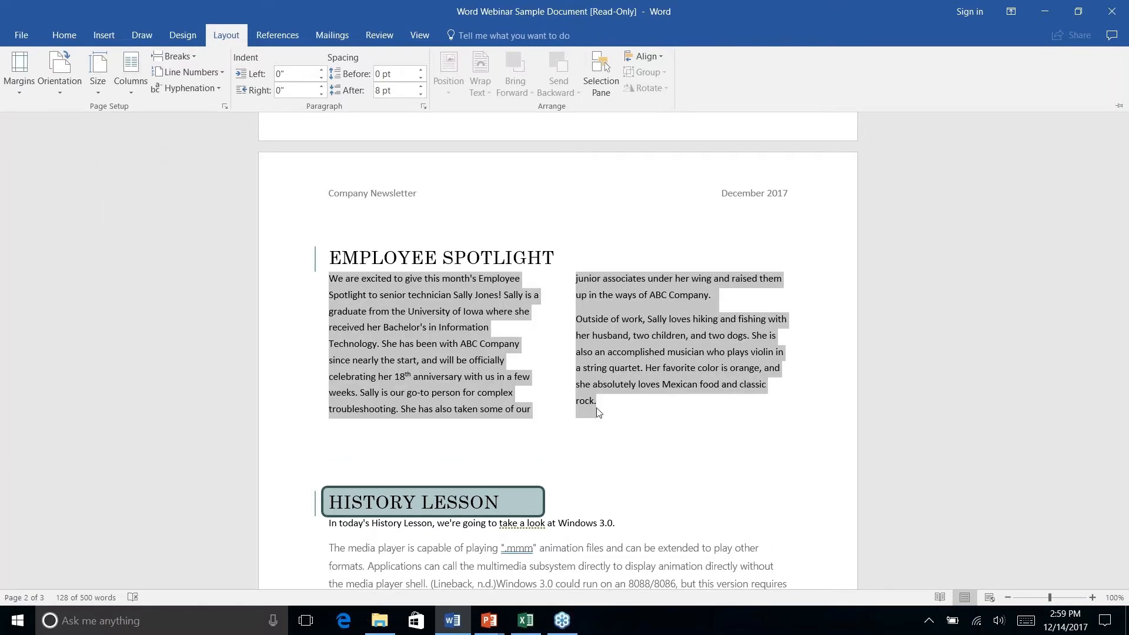
{"action": "key", "text": "ctrl+F1"}
{"action": "left_click", "coordinate": [643, 370]}
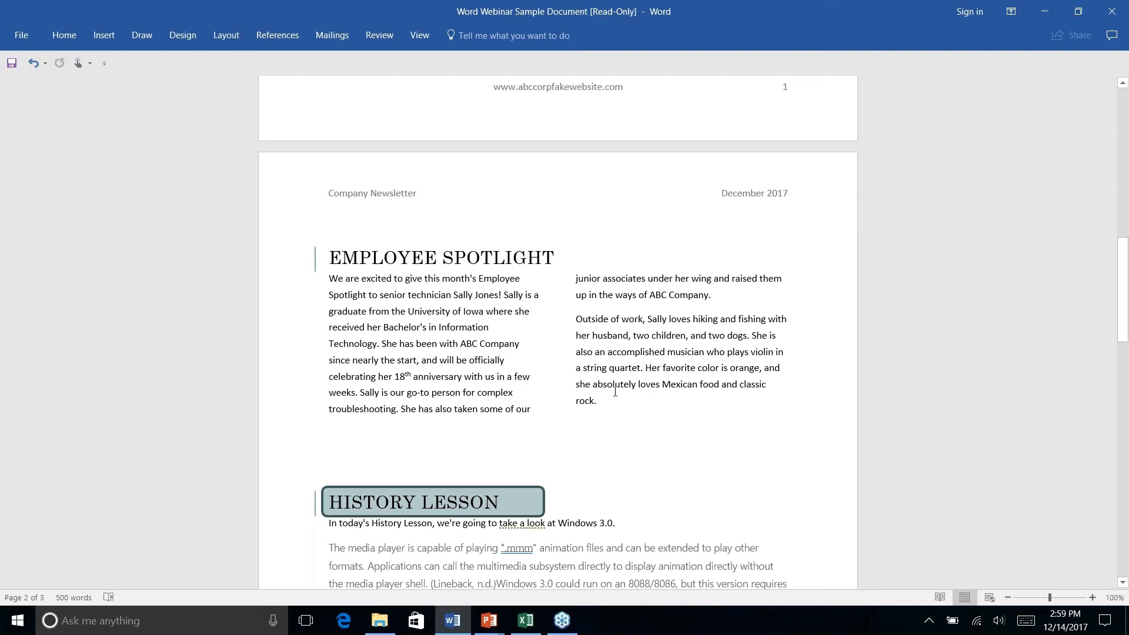
Step: Move the rounded rectangle from the end of page 2 to page 3, centred behind the company address lines
{"action": "scroll", "coordinate": [615, 391], "scroll_direction": "down", "scroll_amount": 9}
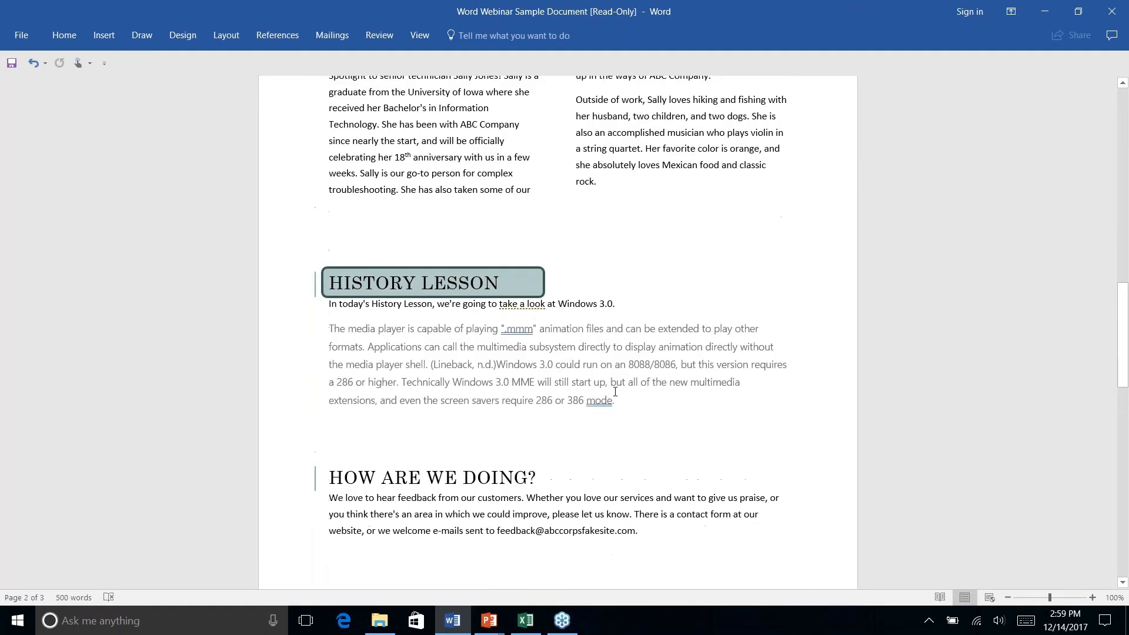
{"action": "scroll", "coordinate": [531, 394], "scroll_direction": "down", "scroll_amount": 4}
{"action": "scroll", "coordinate": [531, 394], "scroll_direction": "up", "scroll_amount": 5}
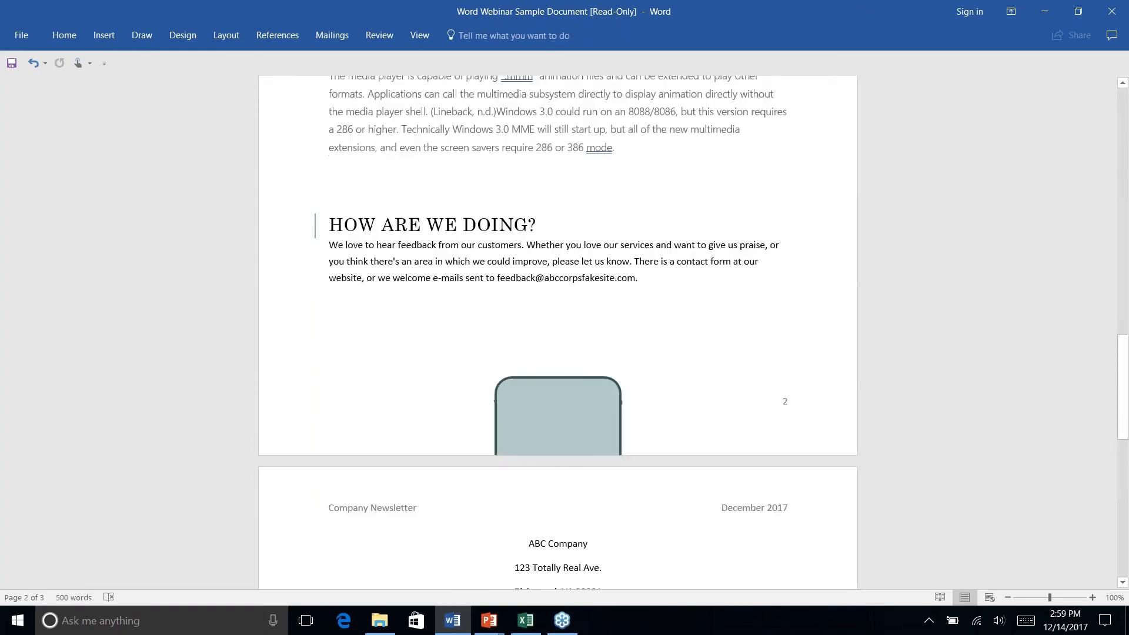
{"action": "left_click", "coordinate": [530, 392]}
{"action": "mouse_move", "coordinate": [594, 421]}
{"action": "left_mouse_down"}
{"action": "mouse_move", "coordinate": [581, 565]}
{"action": "mouse_move", "coordinate": [597, 565]}
{"action": "left_mouse_up"}
{"action": "scroll", "coordinate": [608, 526], "scroll_direction": "down", "scroll_amount": 8}
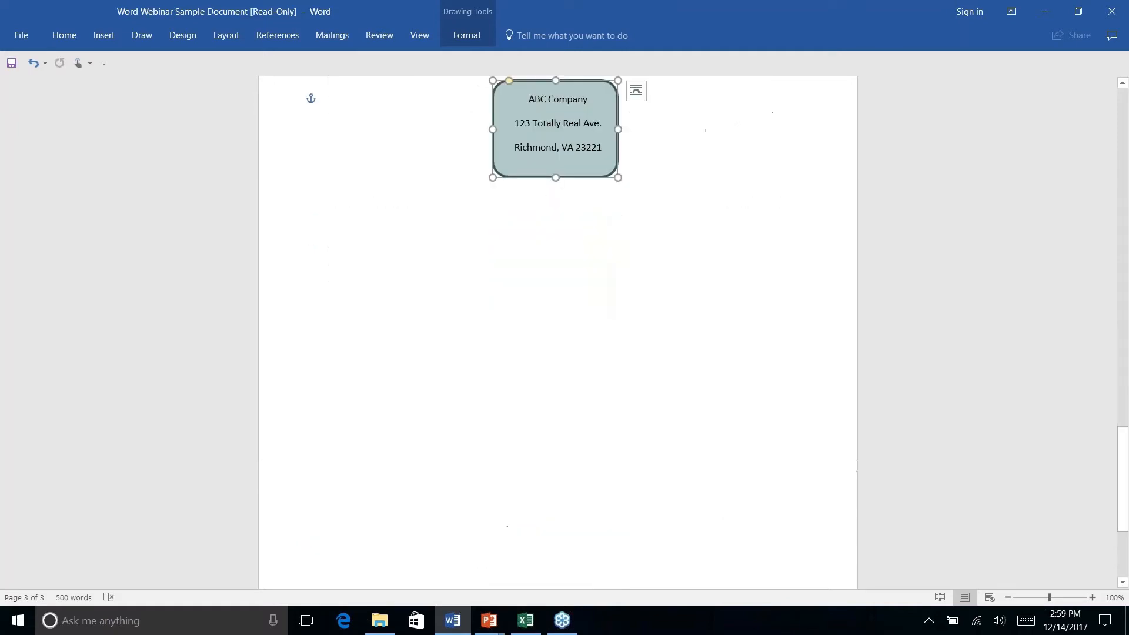
{"action": "scroll", "coordinate": [607, 526], "scroll_direction": "up", "scroll_amount": 8}
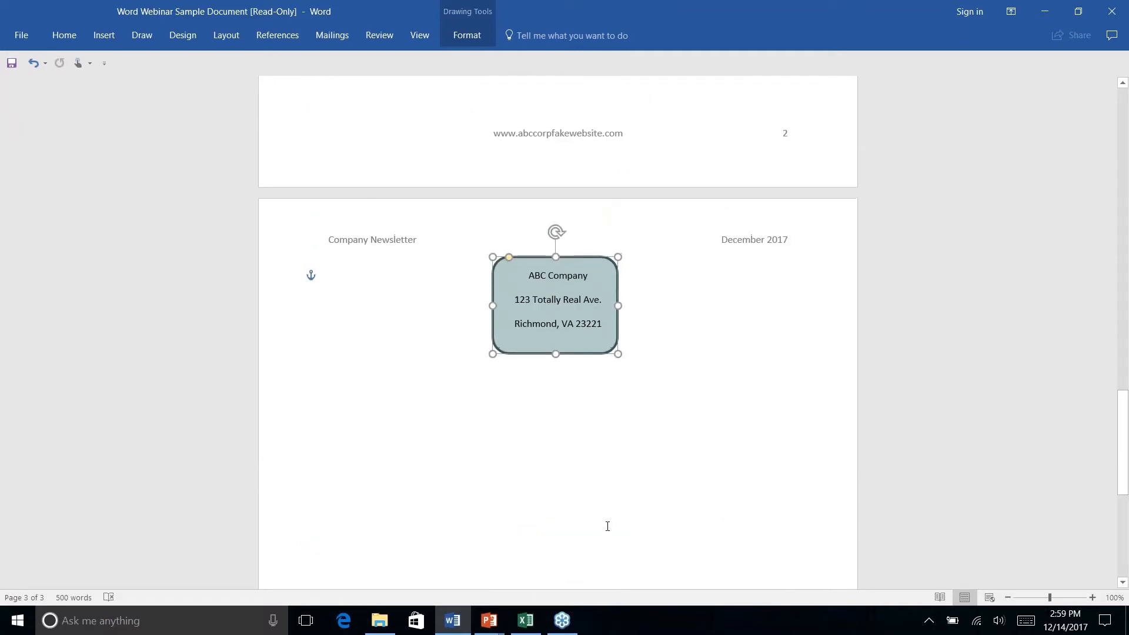
{"action": "scroll", "coordinate": [681, 408], "scroll_direction": "down", "scroll_amount": 3}
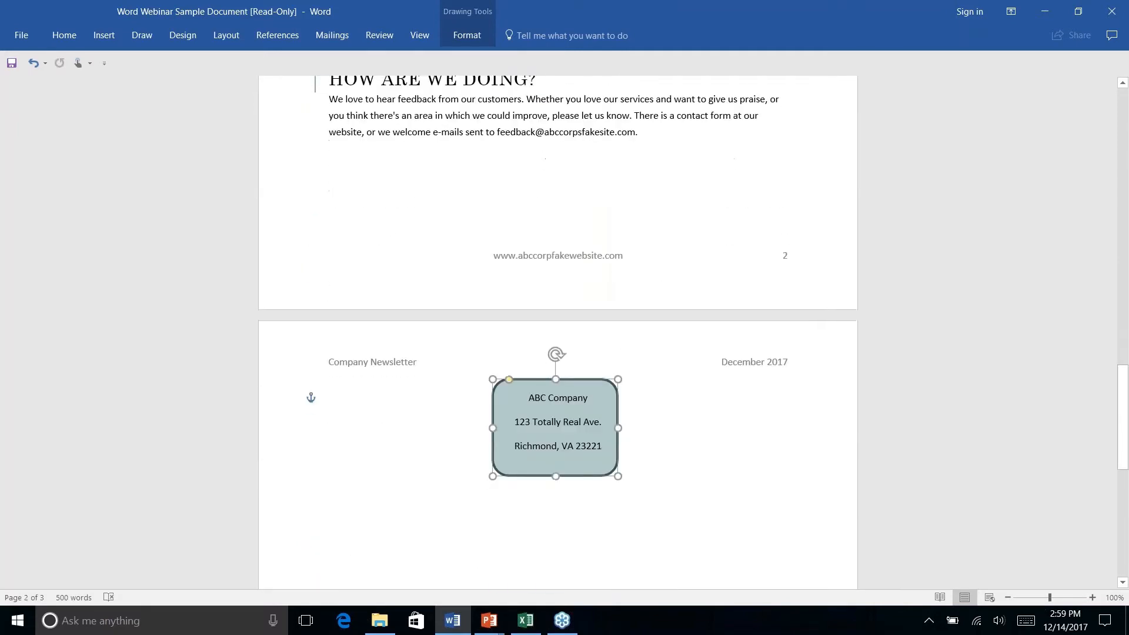
{"action": "left_click", "coordinate": [681, 408]}
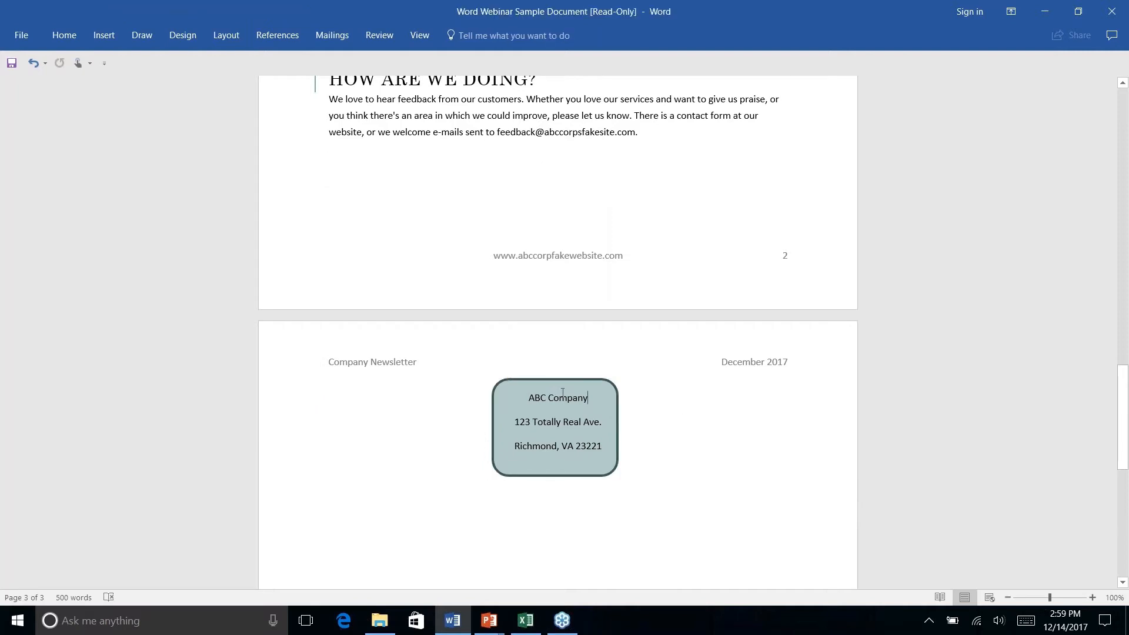
{"action": "left_click_drag", "start_coordinate": [609, 385], "coordinate": [612, 384]}
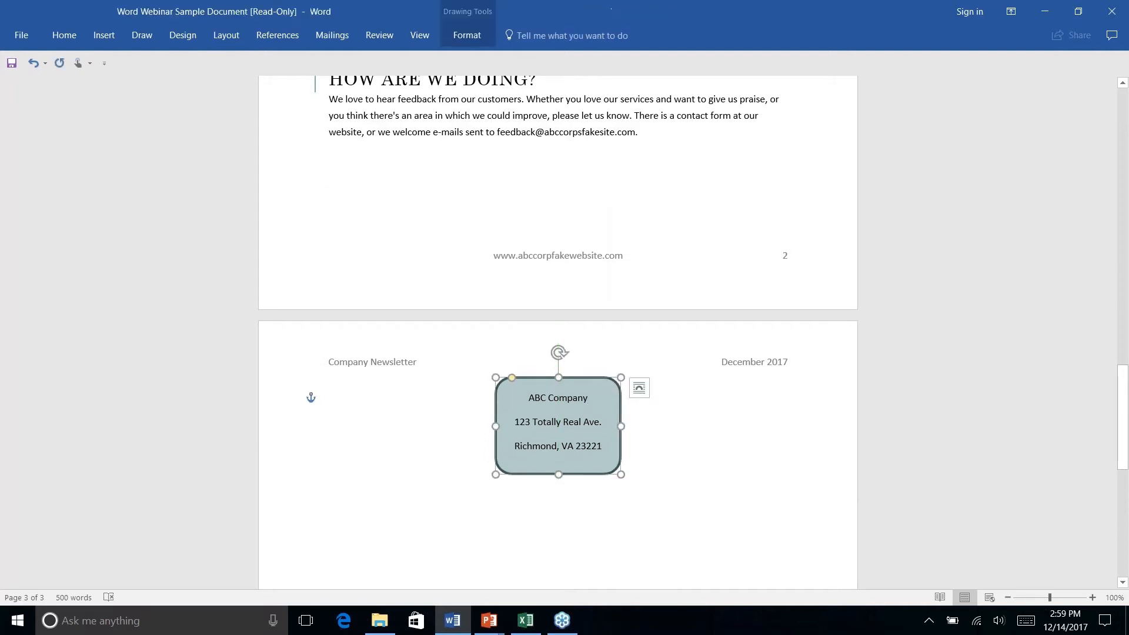
{"action": "left_click", "coordinate": [488, 361]}
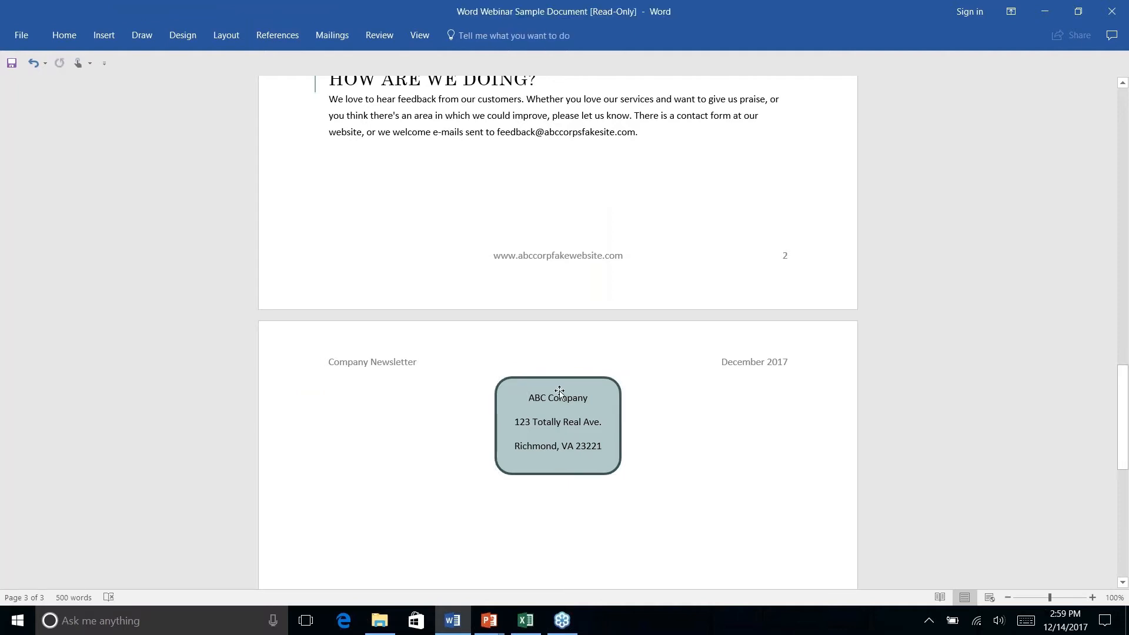
Step: Insert a page break at the end of the How Are We Doing? paragraph and look over the newsletter's pages
{"action": "left_click", "coordinate": [649, 138]}
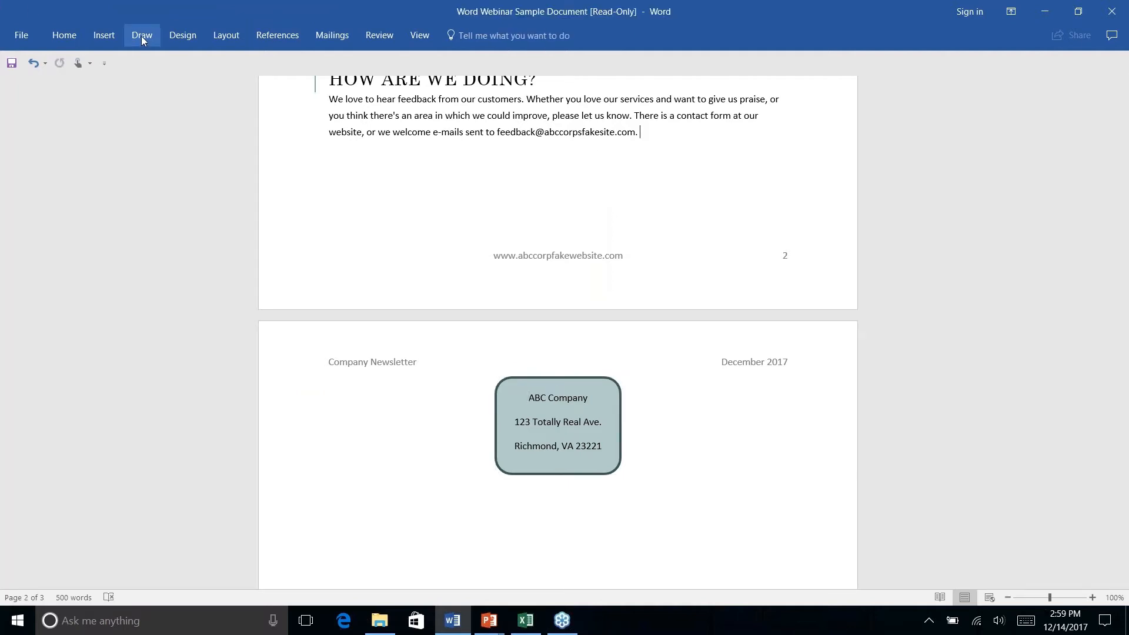
{"action": "left_click", "coordinate": [104, 35]}
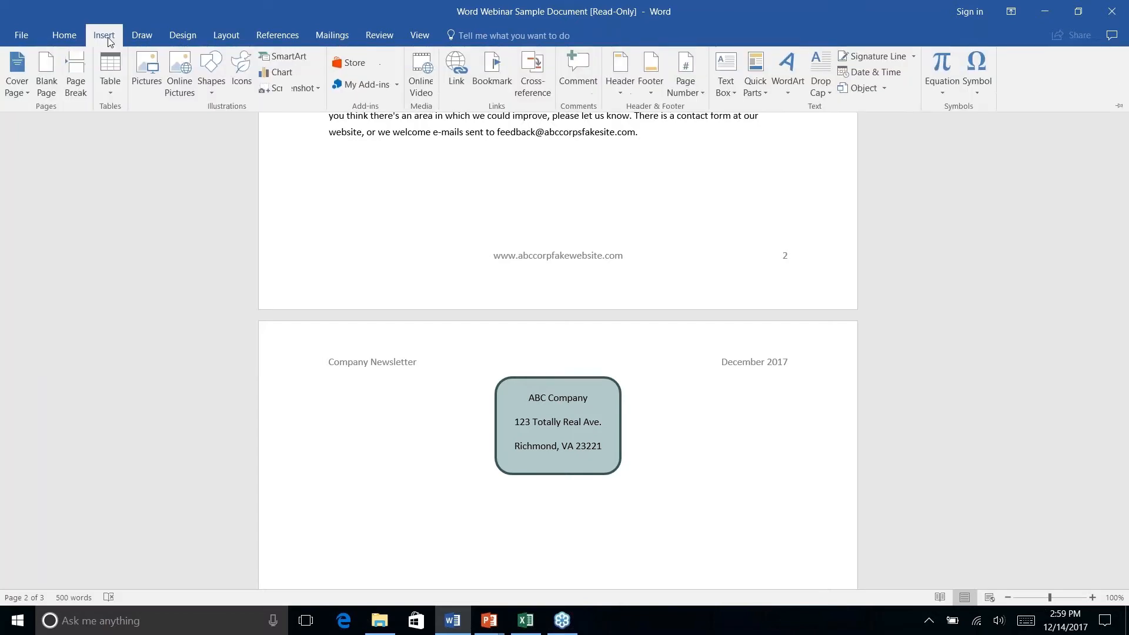
{"action": "left_click", "coordinate": [224, 36]}
{"action": "left_click", "coordinate": [194, 57]}
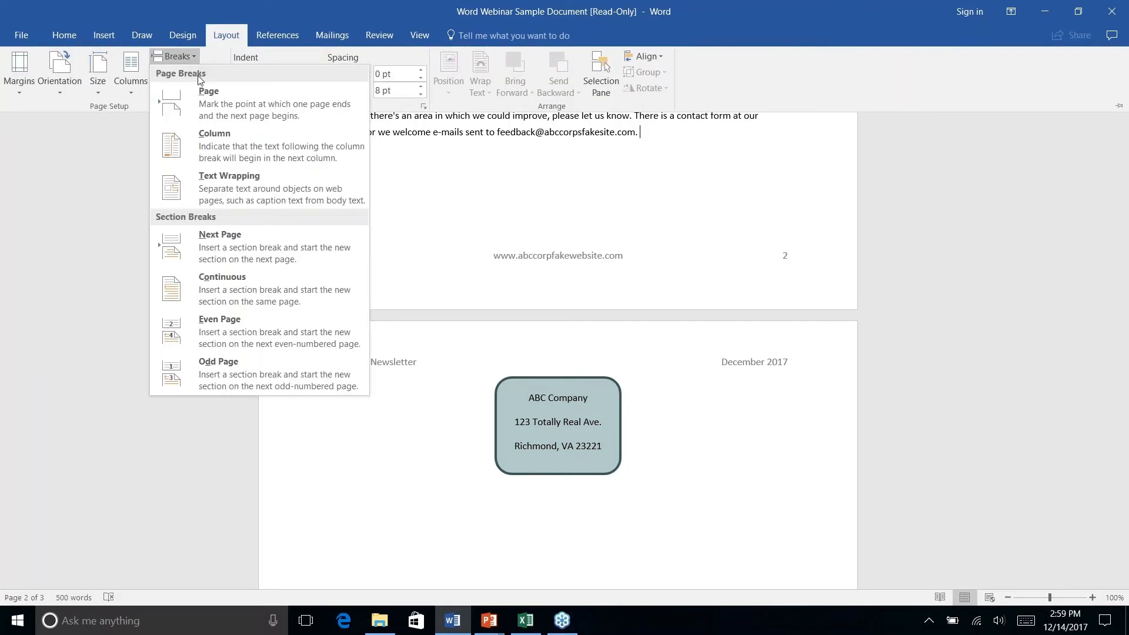
{"action": "left_click", "coordinate": [214, 111]}
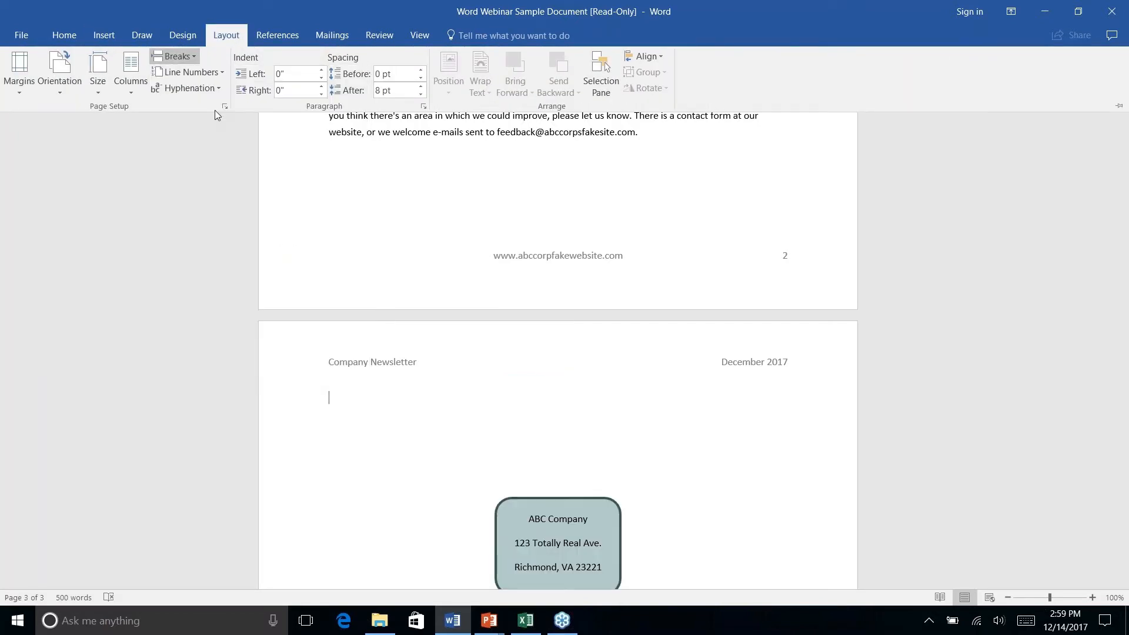
{"action": "scroll", "coordinate": [693, 438], "scroll_direction": "up", "scroll_amount": 5}
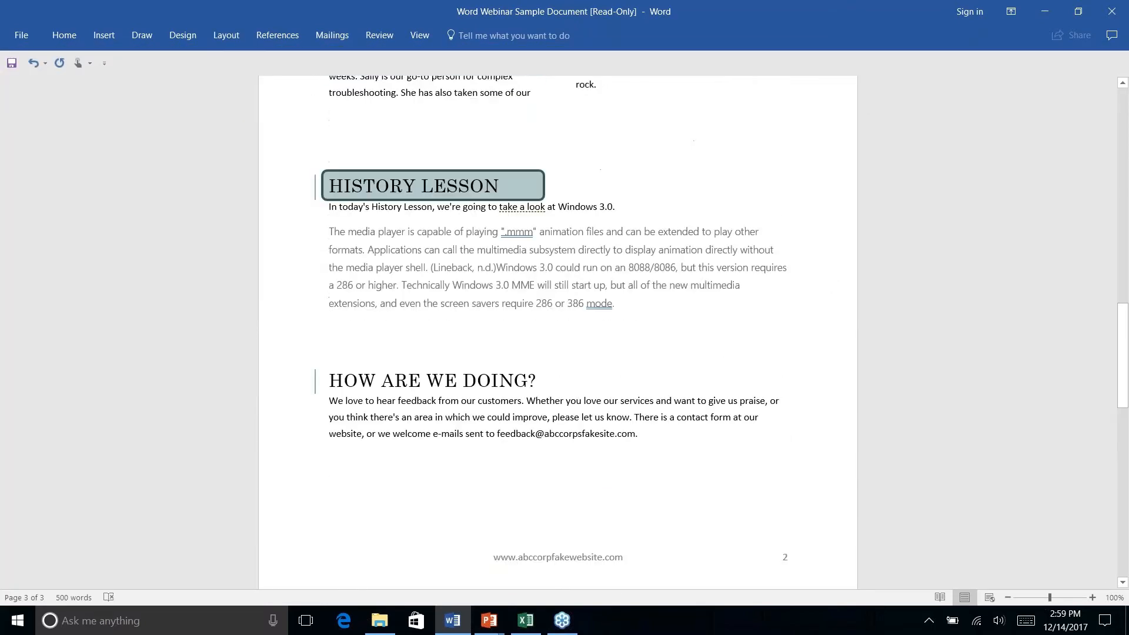
{"action": "scroll", "coordinate": [557, 329], "scroll_direction": "down", "scroll_amount": 10}
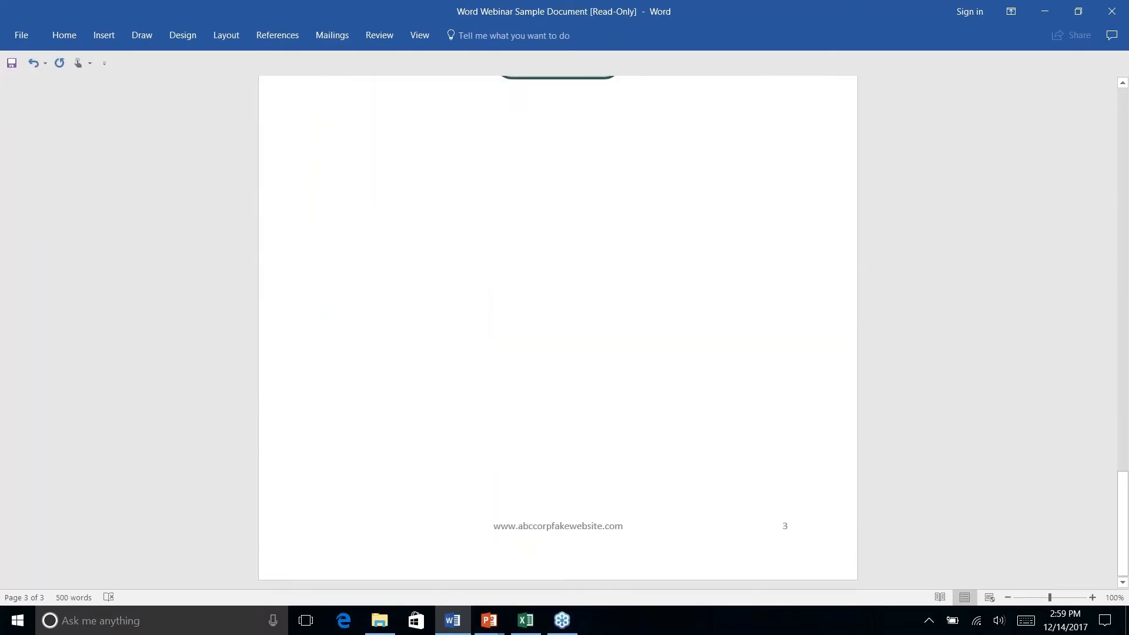
{"action": "scroll", "coordinate": [558, 329], "scroll_direction": "up", "scroll_amount": 10}
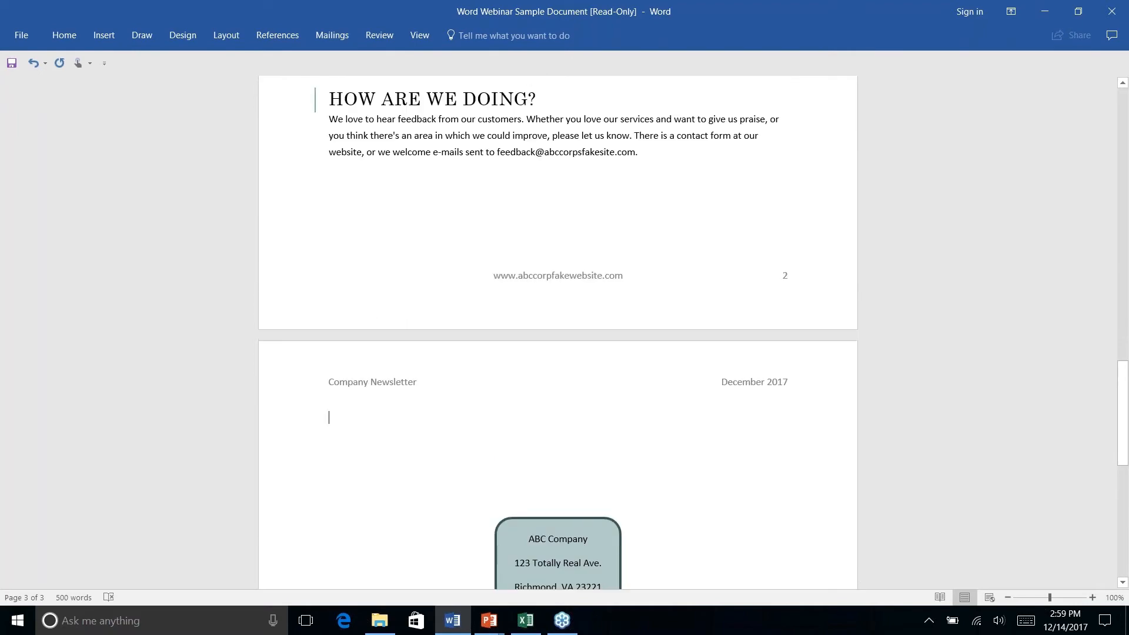
{"action": "scroll", "coordinate": [557, 329], "scroll_direction": "up", "scroll_amount": 15}
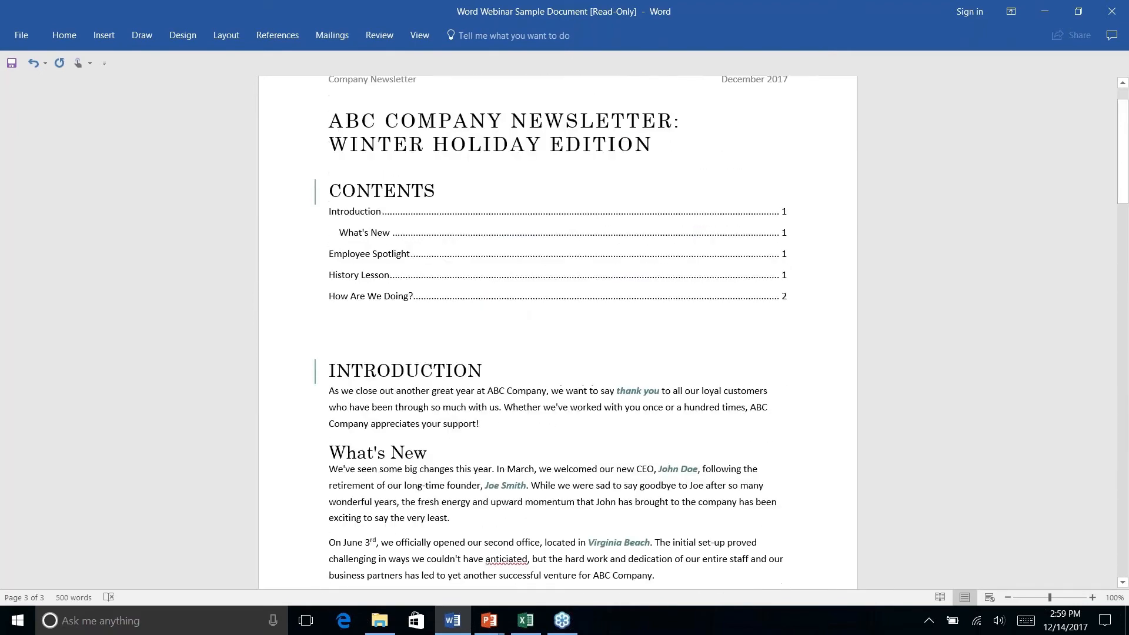
{"action": "scroll", "coordinate": [557, 329], "scroll_direction": "down", "scroll_amount": 15}
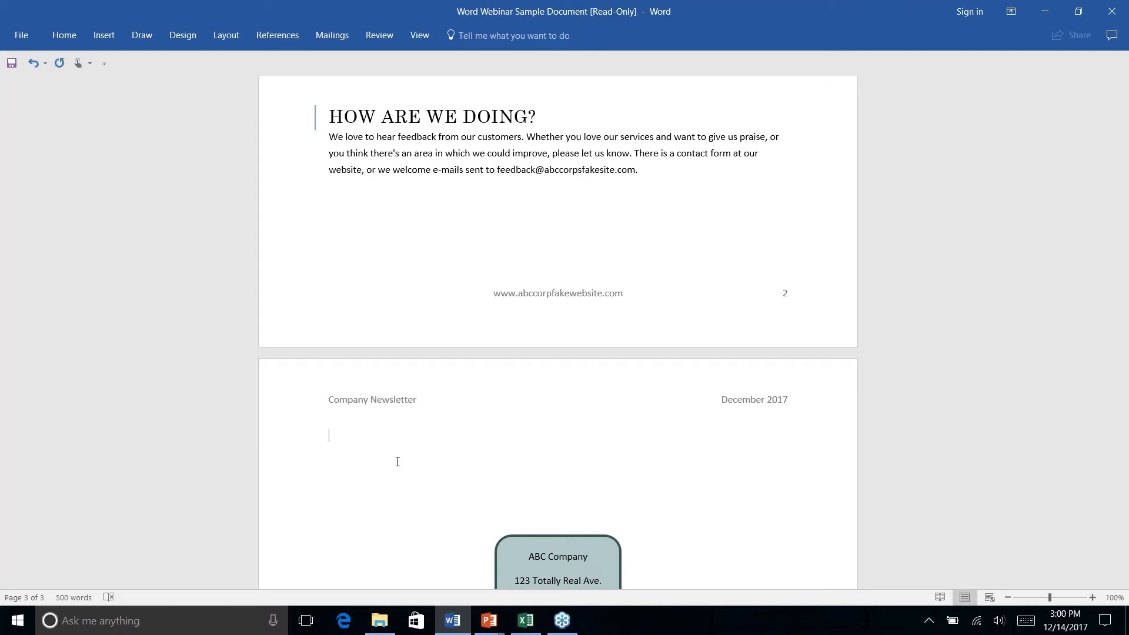
Step: Add a "Name:" label with an underscore blank at the start of page 3 and try filling in text within the blank
{"action": "type", "text": "Name: ___________________"}
{"action": "left_click", "coordinate": [376, 435]}
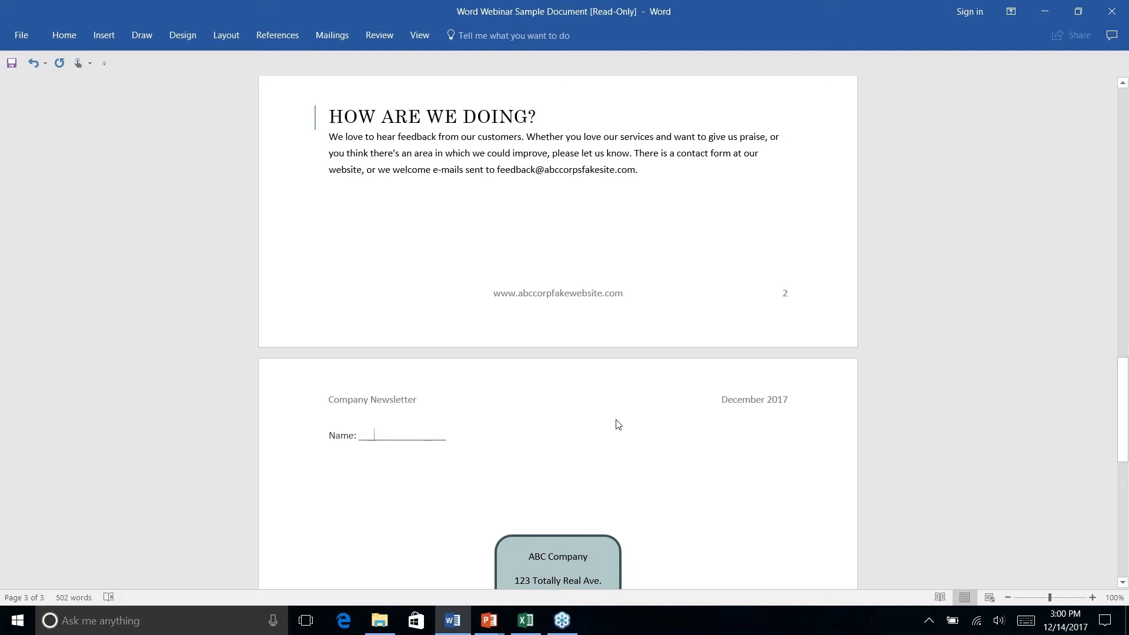
{"action": "type", "text": "M Name"}
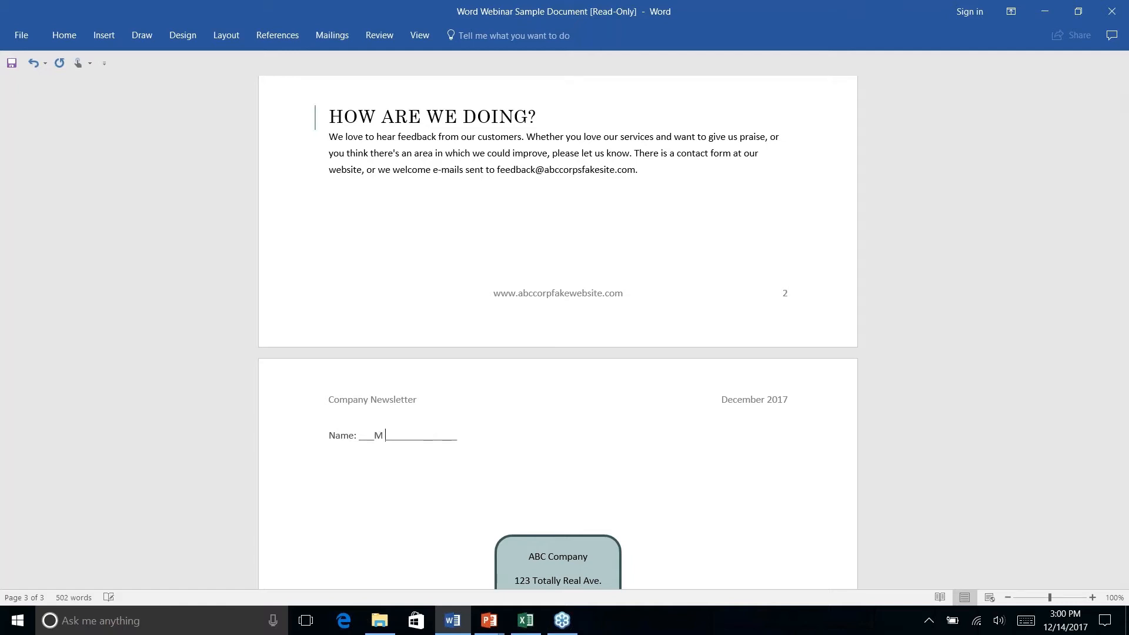
{"action": "key", "text": "BackSpace"}
{"action": "key", "text": "BackSpace"}
{"action": "key", "text": "BackSpace"}
{"action": "key", "text": "BackSpace"}
{"action": "key", "text": "BackSpace"}
{"action": "key", "text": "BackSpace"}
{"action": "left_click", "coordinate": [464, 437]}
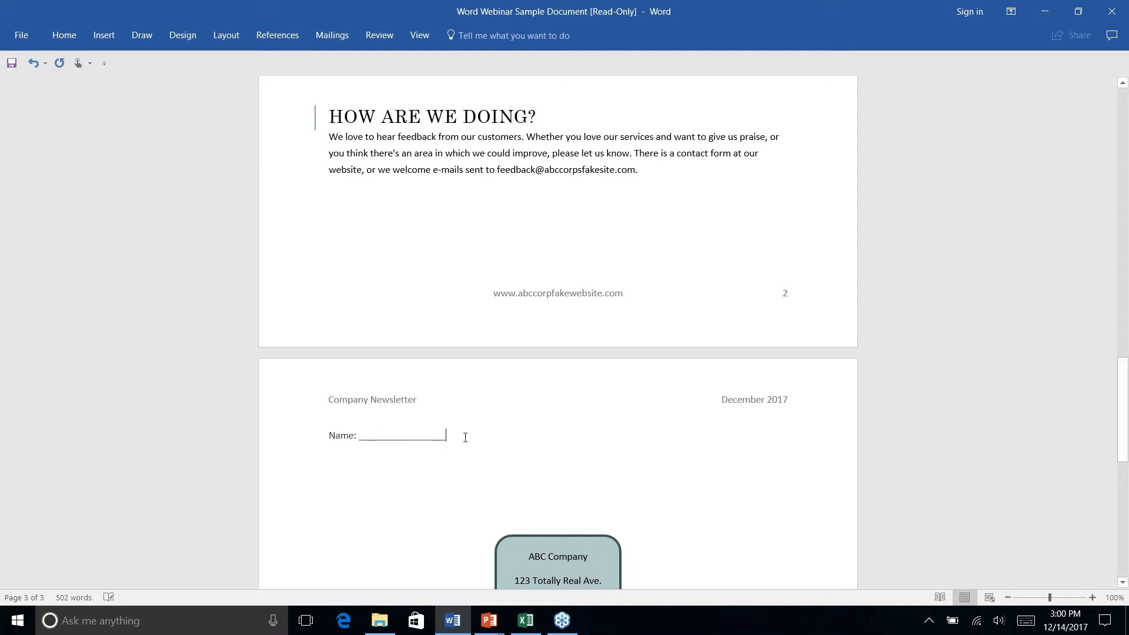
Step: Replace the underscore blank after "Name:" with a full-width horizontal line created from three hyphens below the label
{"action": "key", "text": "BackSpace"}
{"action": "key", "text": "BackSpace"}
{"action": "key", "text": "BackSpace"}
{"action": "key", "text": "BackSpace"}
{"action": "key", "text": "BackSpace"}
{"action": "key", "text": "BackSpace"}
{"action": "key", "text": "BackSpace"}
{"action": "key", "text": "BackSpace"}
{"action": "key", "text": "BackSpace"}
{"action": "key", "text": "BackSpace"}
{"action": "key", "text": "BackSpace"}
{"action": "key", "text": "BackSpace"}
{"action": "key", "text": "BackSpace"}
{"action": "key", "text": "BackSpace"}
{"action": "key", "text": "BackSpace"}
{"action": "key", "text": "BackSpace"}
{"action": "key", "text": "BackSpace"}
{"action": "key", "text": "BackSpace"}
{"action": "key", "text": "BackSpace"}
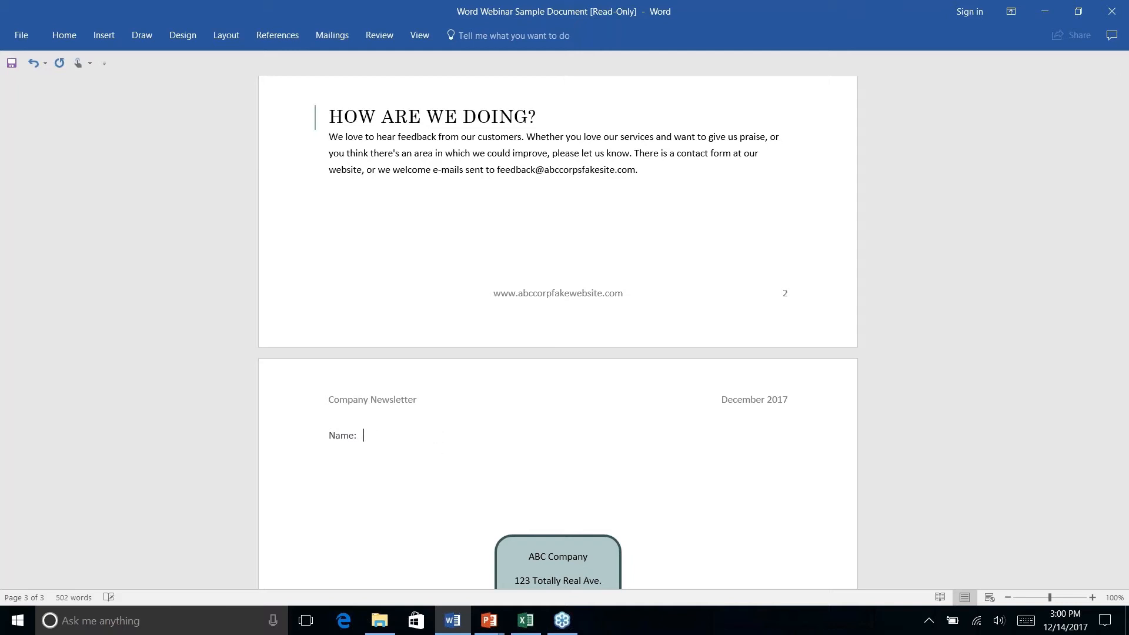
{"action": "type", "text": "---"}
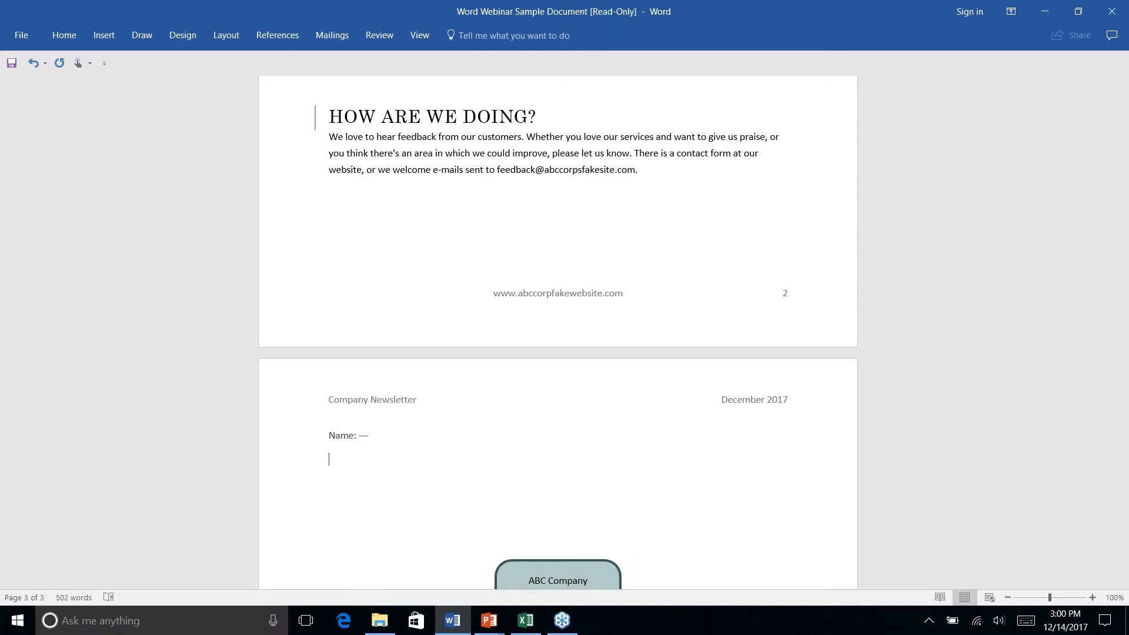
{"action": "key", "text": "BackSpace"}
{"action": "key", "text": "BackSpace"}
{"action": "key", "text": "BackSpace"}
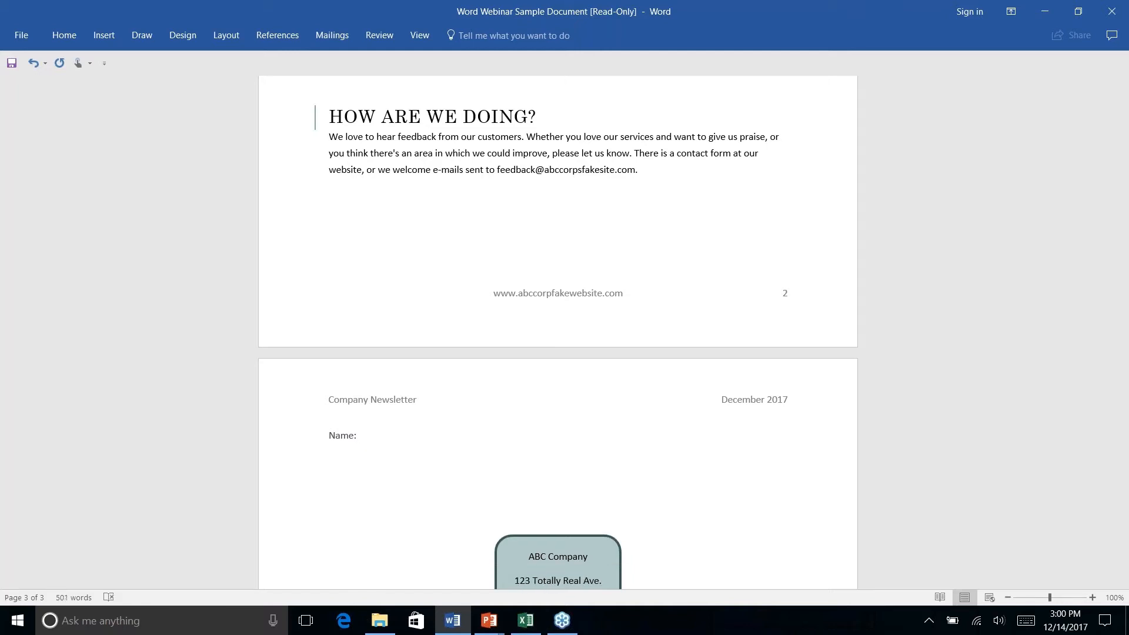
{"action": "key", "text": "Return"}
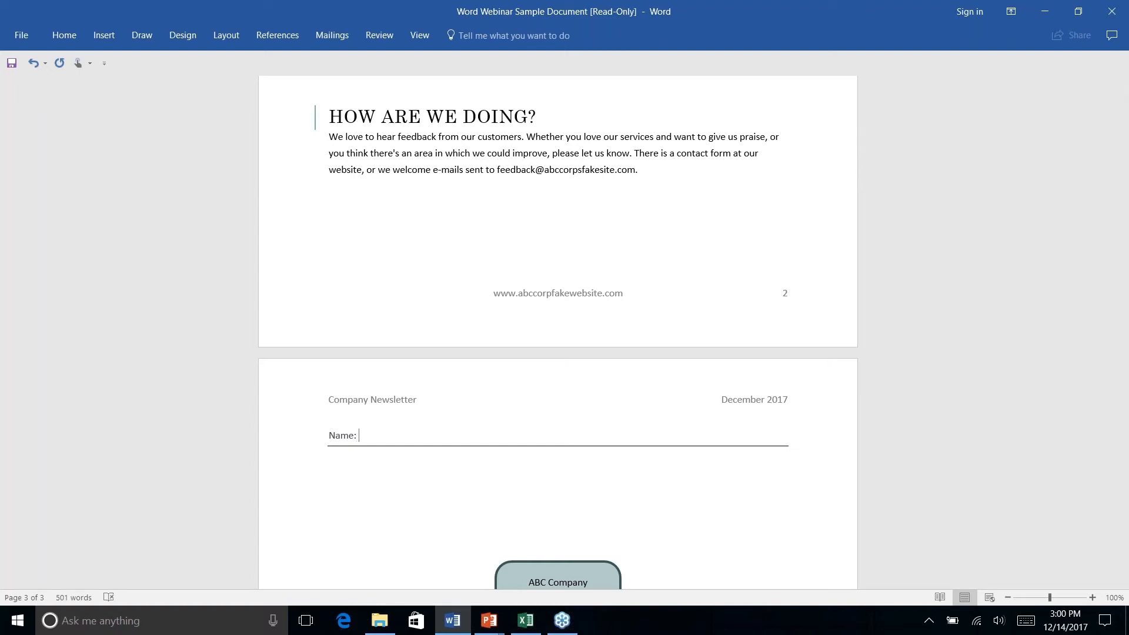
Step: Enter "My Names" after the "Name:" label above the horizontal line, and delete the whole sample entry including the line
{"action": "type", "text": "N"}
{"action": "key", "text": "BackSpace"}
{"action": "type", "text": "My Names"}
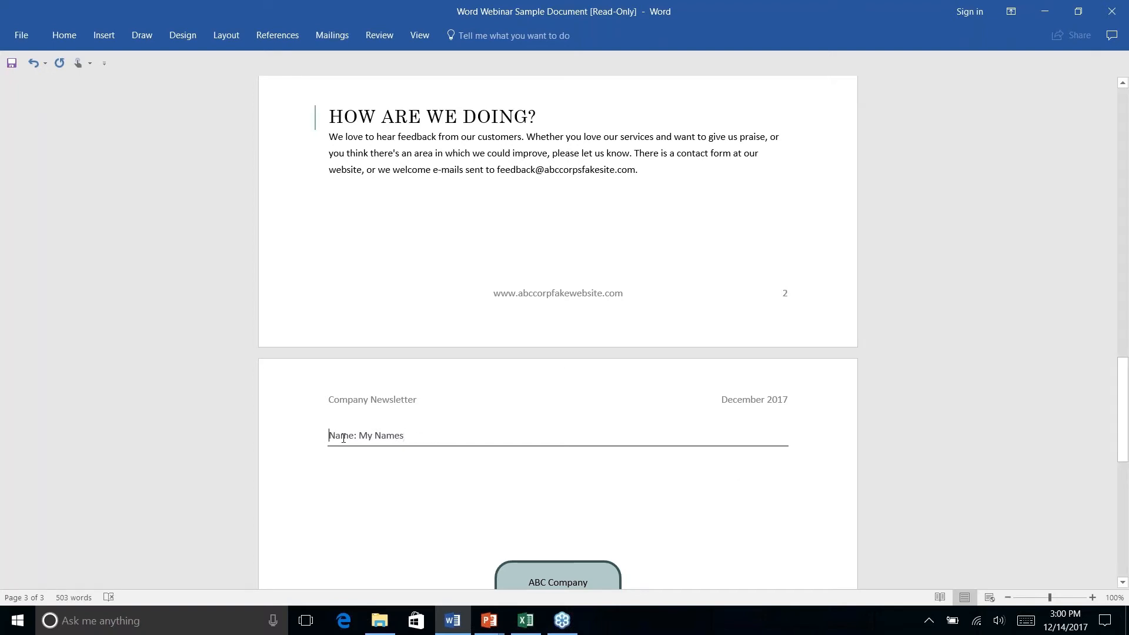
{"action": "left_click_drag", "start_coordinate": [343, 438], "coordinate": [396, 466]}
{"action": "key", "text": "Delete"}
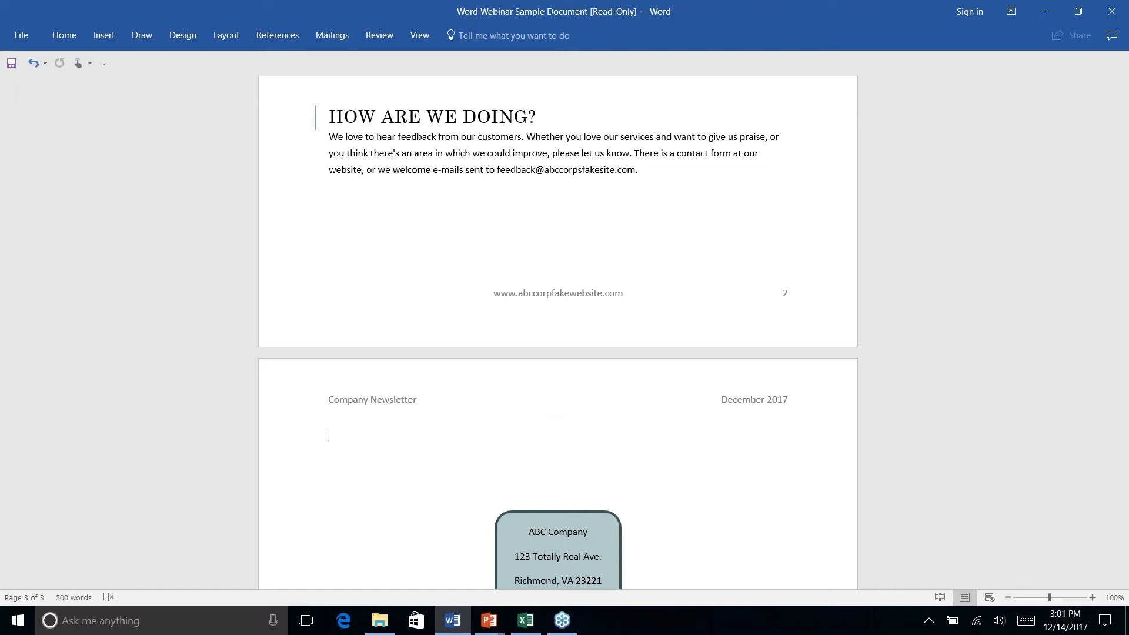
Step: Start the step-by-step mail merge wizard for letters, using the current document, and proceed to recipient selection
{"action": "scroll", "coordinate": [557, 330], "scroll_direction": "down", "scroll_amount": 10}
{"action": "scroll", "coordinate": [557, 329], "scroll_direction": "up", "scroll_amount": 20}
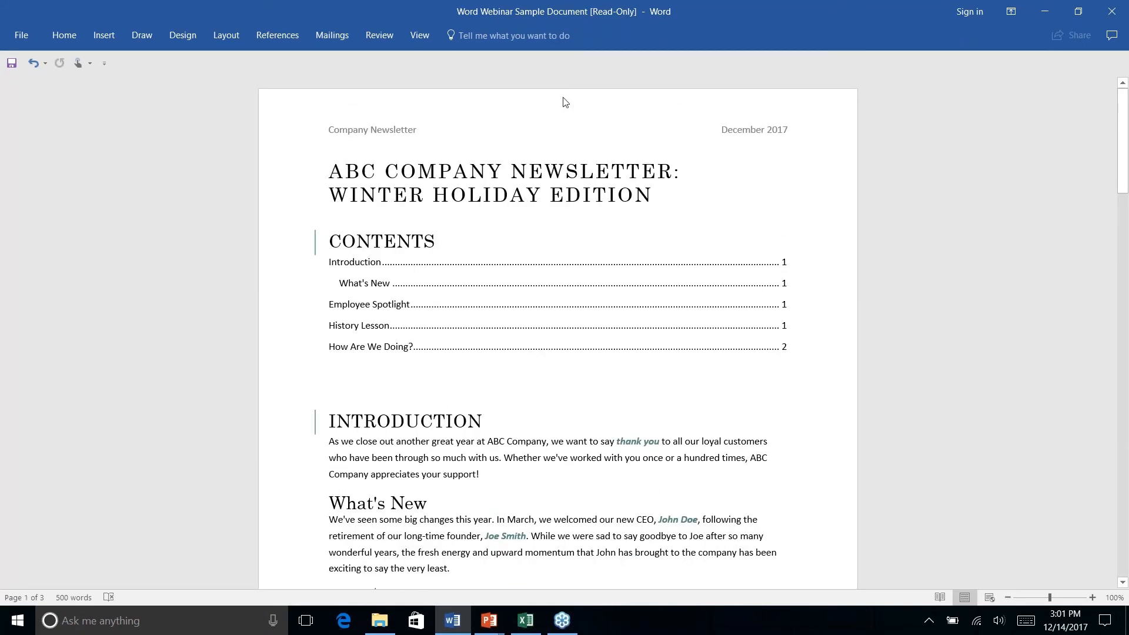
{"action": "left_click", "coordinate": [282, 39]}
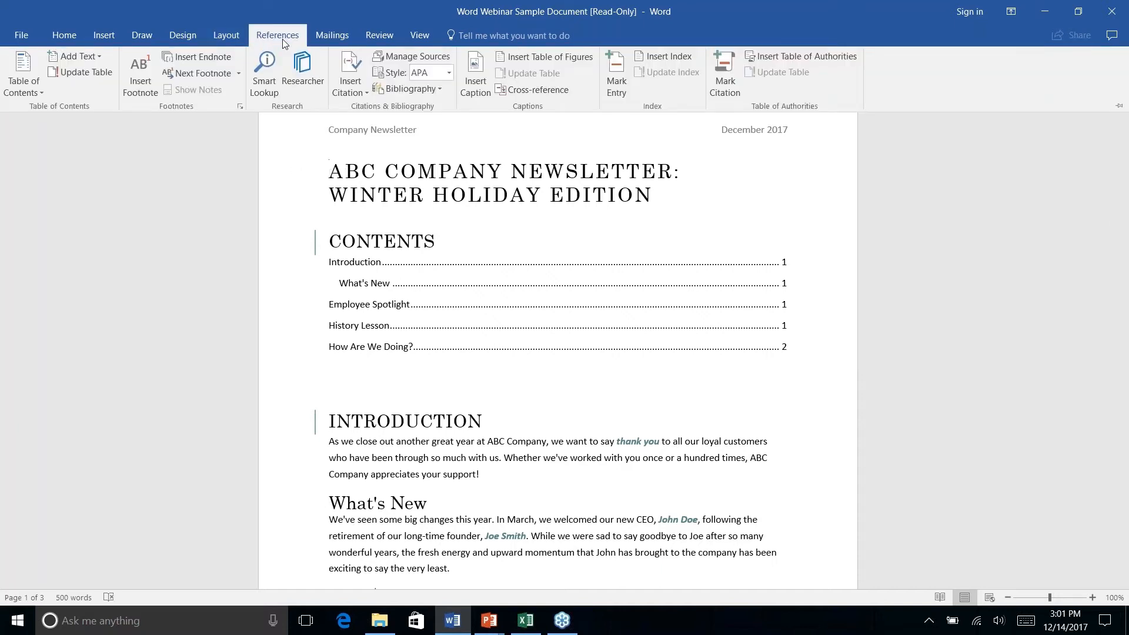
{"action": "left_click", "coordinate": [334, 36]}
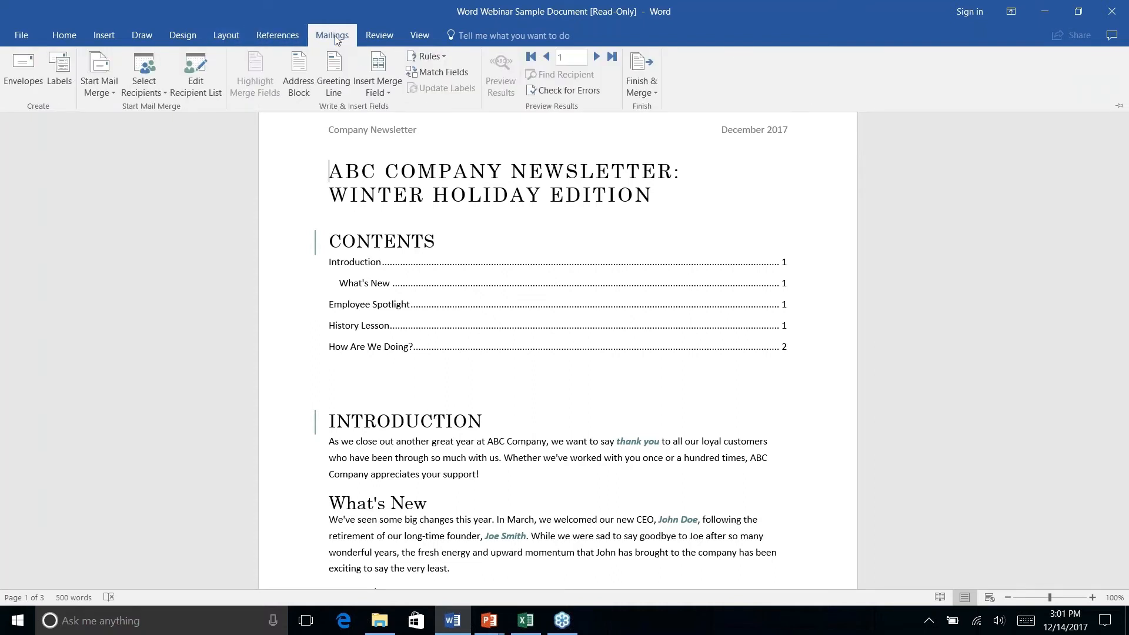
{"action": "left_click", "coordinate": [108, 95]}
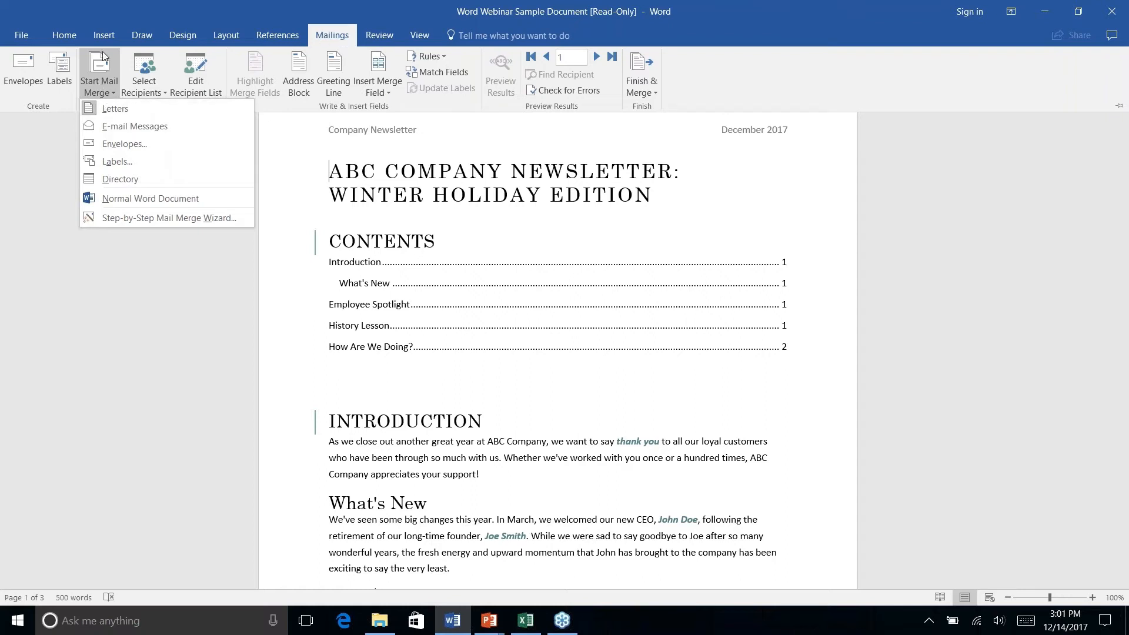
{"action": "left_click", "coordinate": [113, 217]}
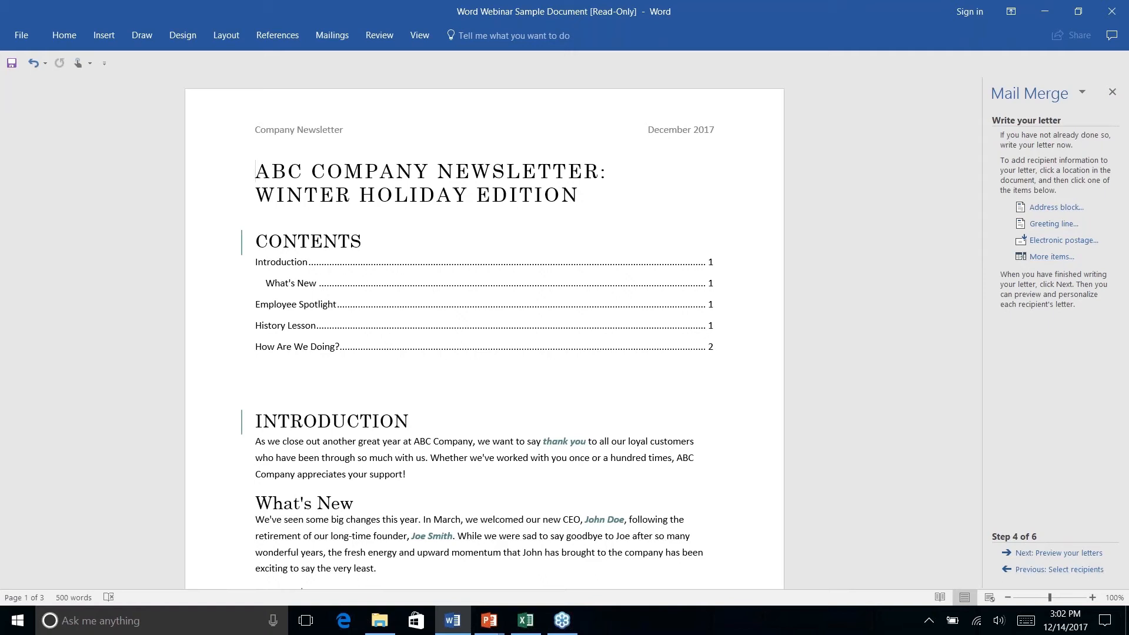
{"action": "left_click", "coordinate": [1034, 569]}
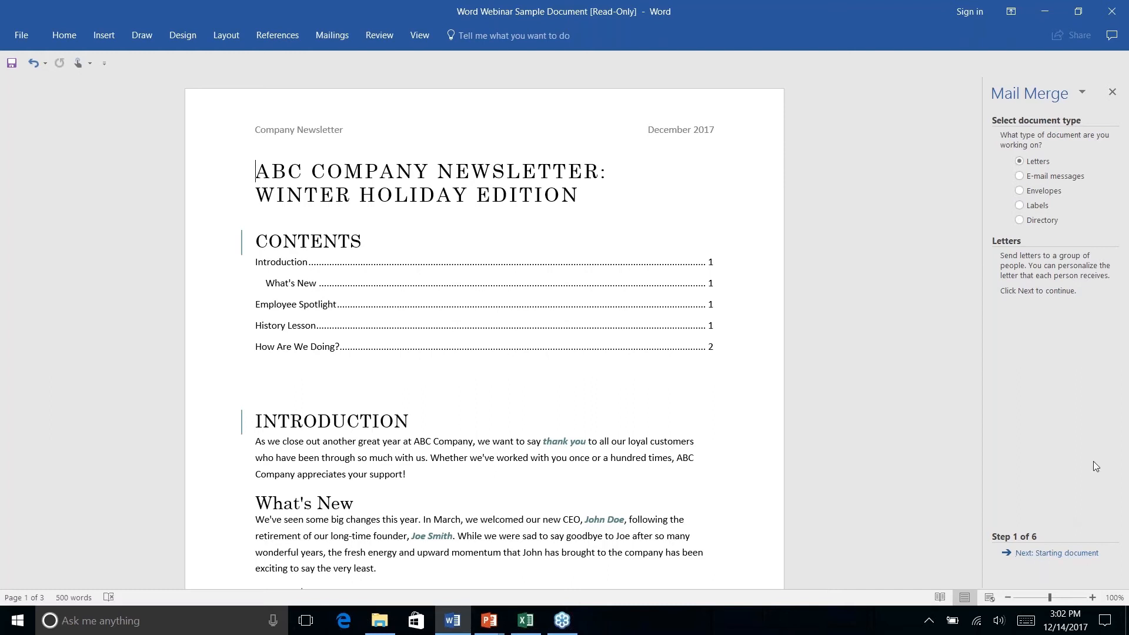
{"action": "left_click", "coordinate": [1057, 554]}
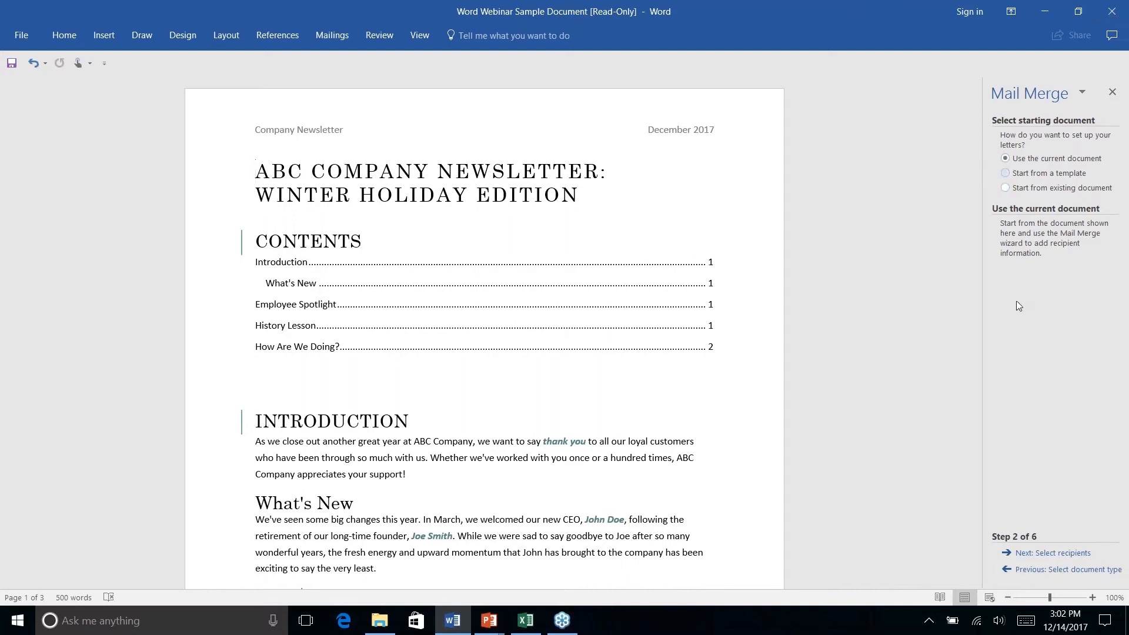
{"action": "left_click", "coordinate": [1060, 555]}
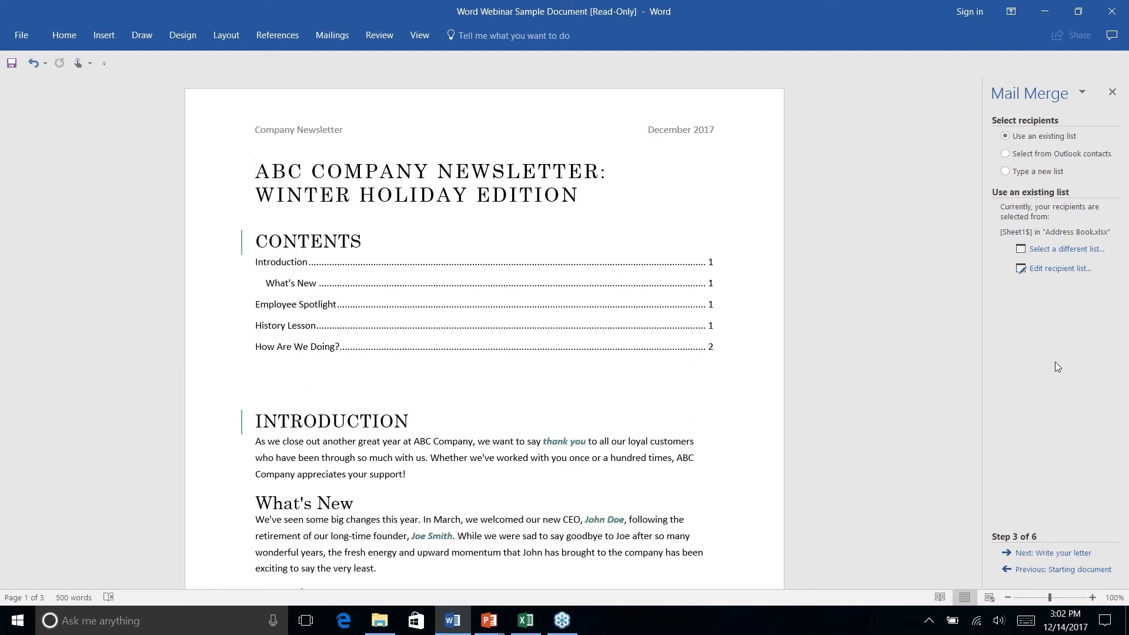
Step: Choose Sheet1$ of the Address Book workbook in Documents as the merge list, with first-row column headers and all recipients included
{"action": "left_click", "coordinate": [1045, 249]}
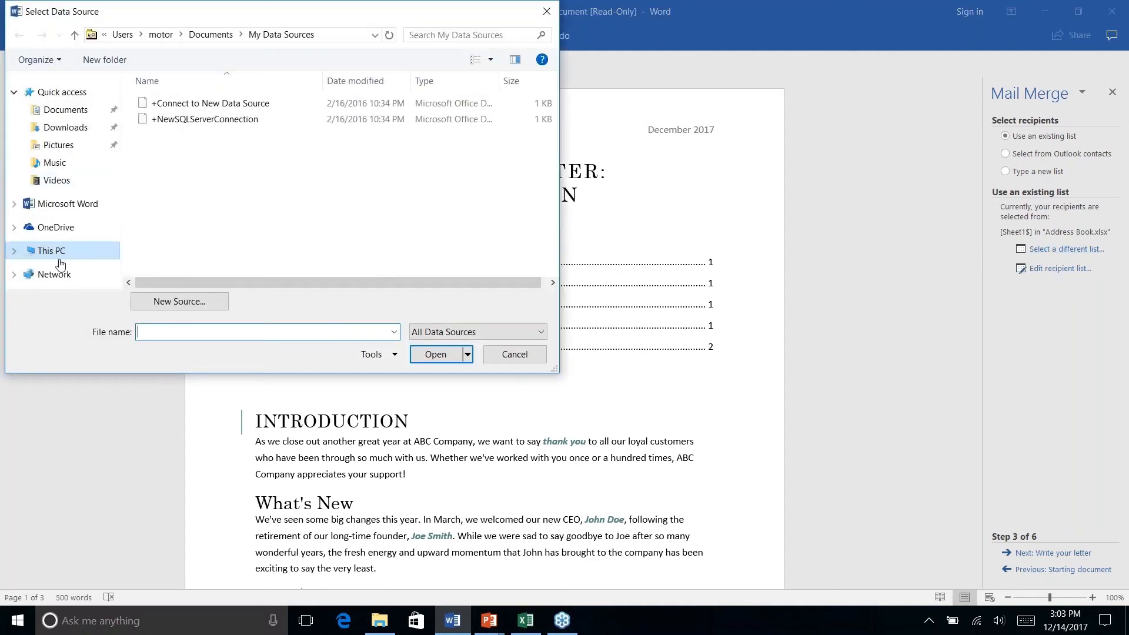
{"action": "left_click", "coordinate": [58, 109]}
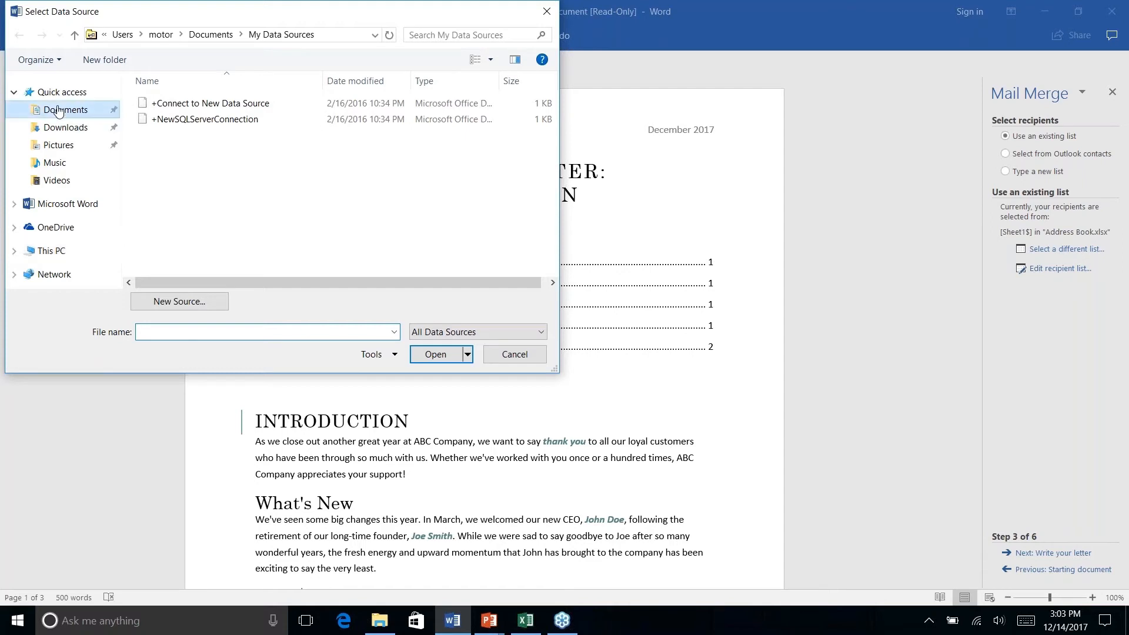
{"action": "left_click", "coordinate": [168, 137]}
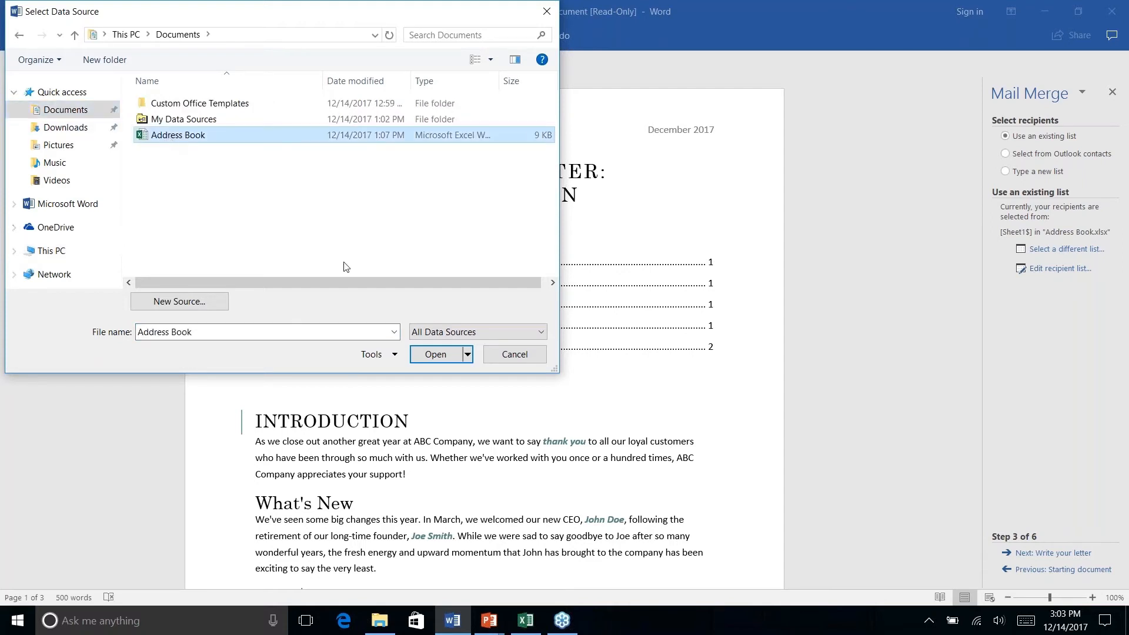
{"action": "left_click", "coordinate": [435, 355]}
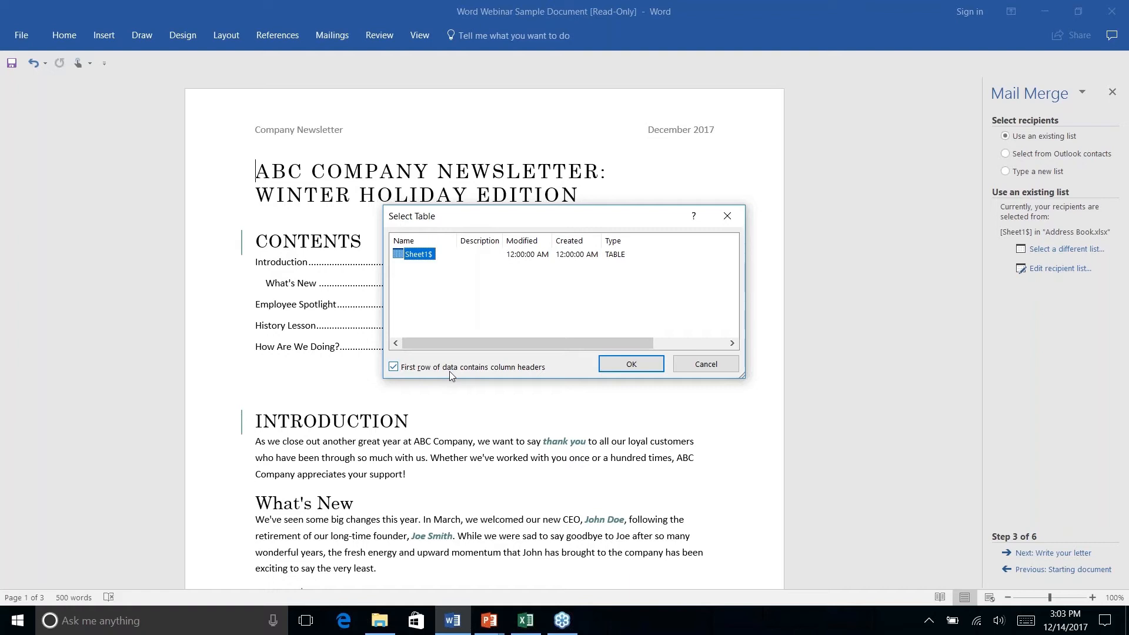
{"action": "left_click", "coordinate": [624, 368]}
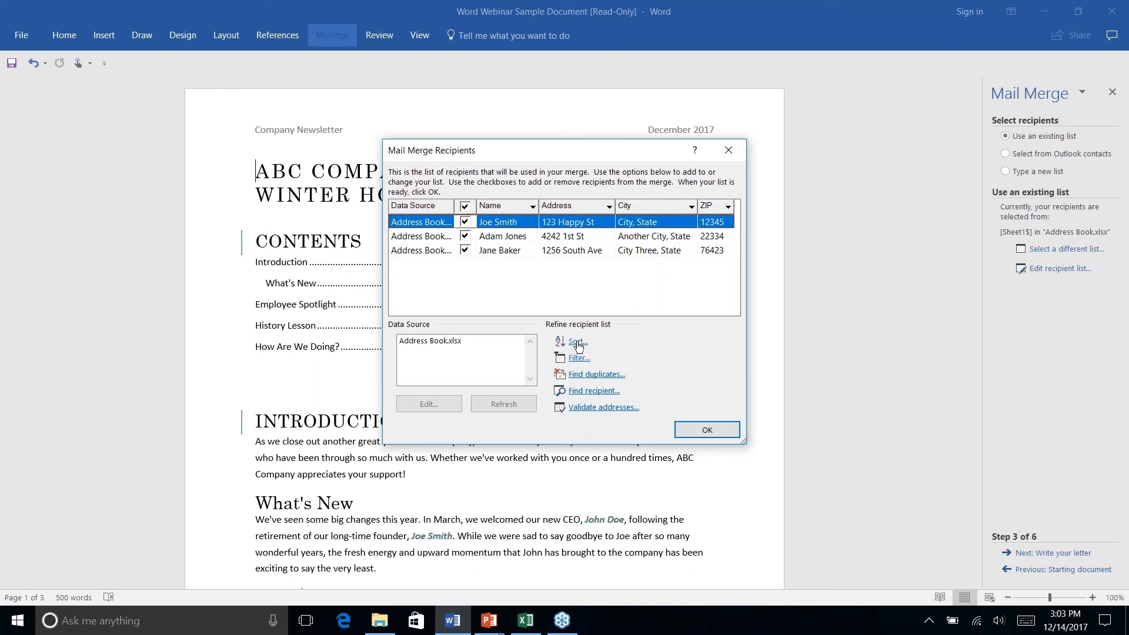
{"action": "left_click", "coordinate": [712, 432]}
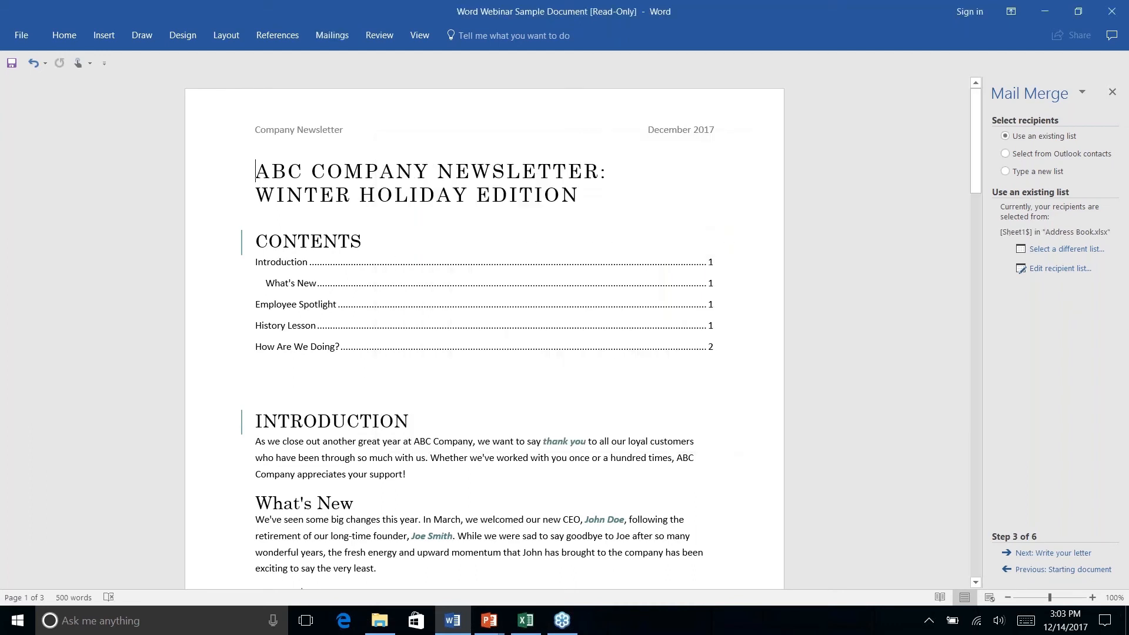
Step: Insert an address block with the recipient's name and postal address directly before the newsletter title
{"action": "left_click", "coordinate": [1042, 553]}
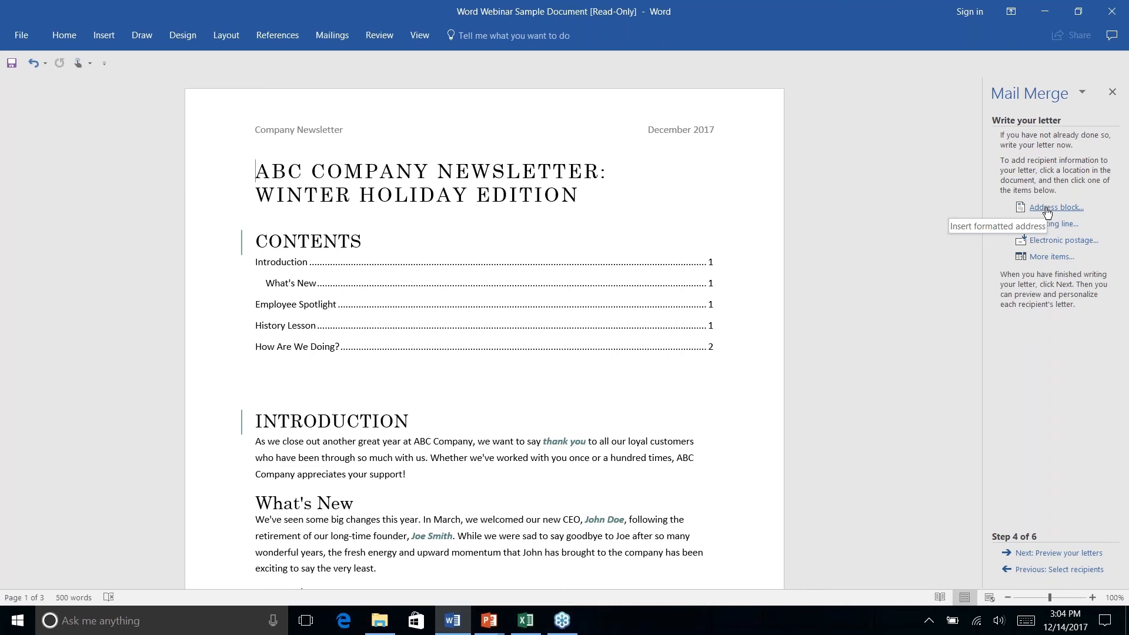
{"action": "left_click", "coordinate": [1047, 209]}
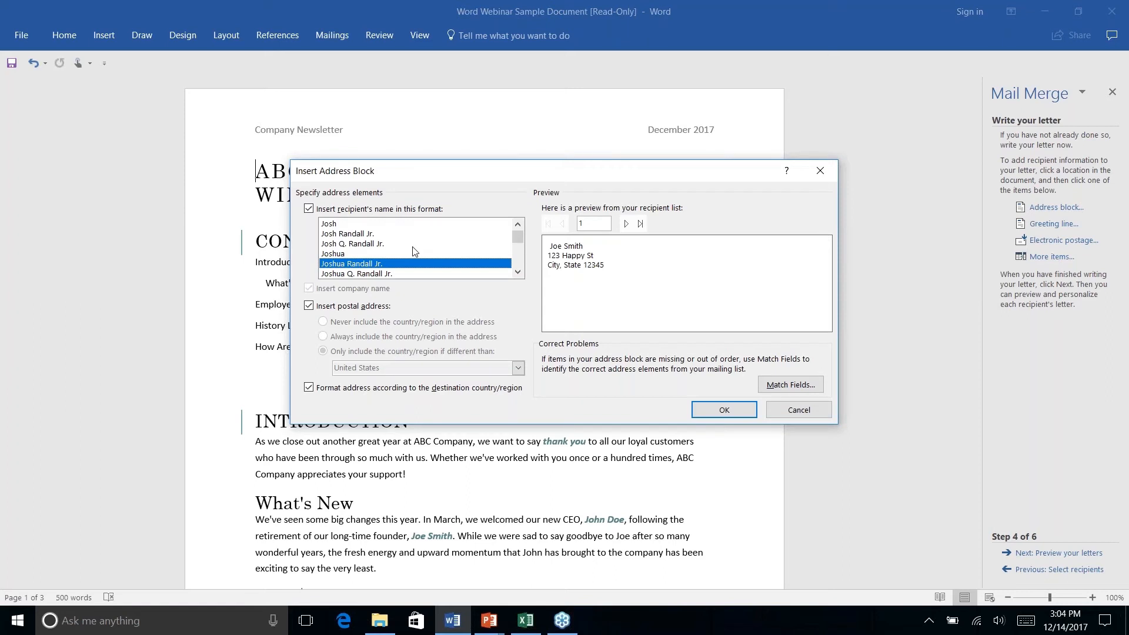
{"action": "left_click", "coordinate": [515, 262]}
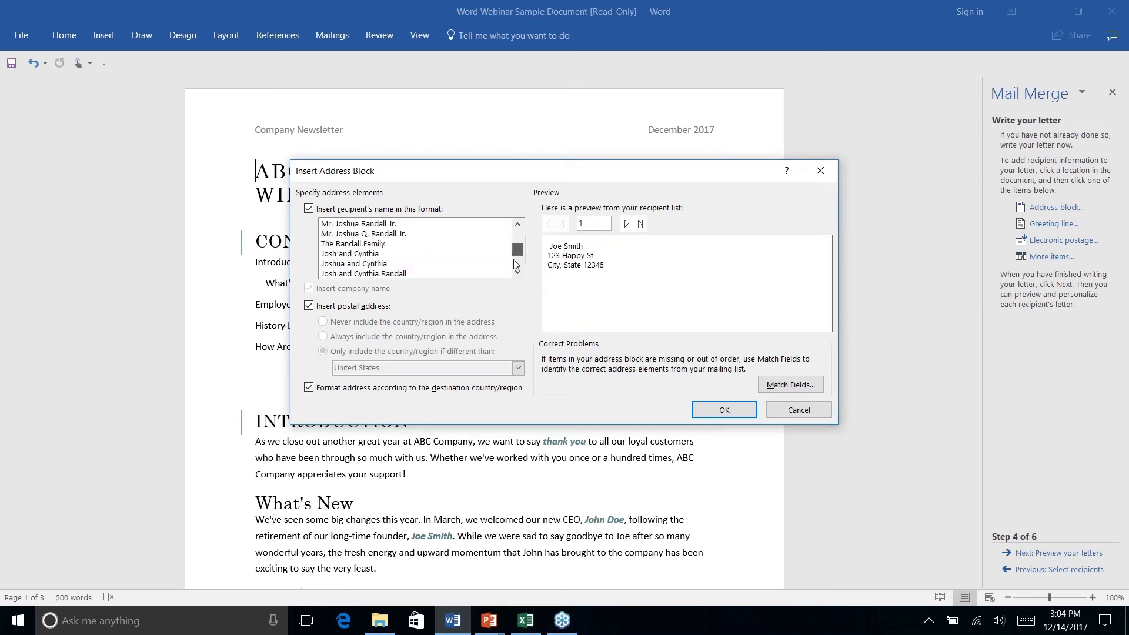
{"action": "mouse_move", "coordinate": [516, 263]}
{"action": "left_mouse_down"}
{"action": "mouse_move", "coordinate": [515, 274]}
{"action": "mouse_move", "coordinate": [516, 243]}
{"action": "left_mouse_up"}
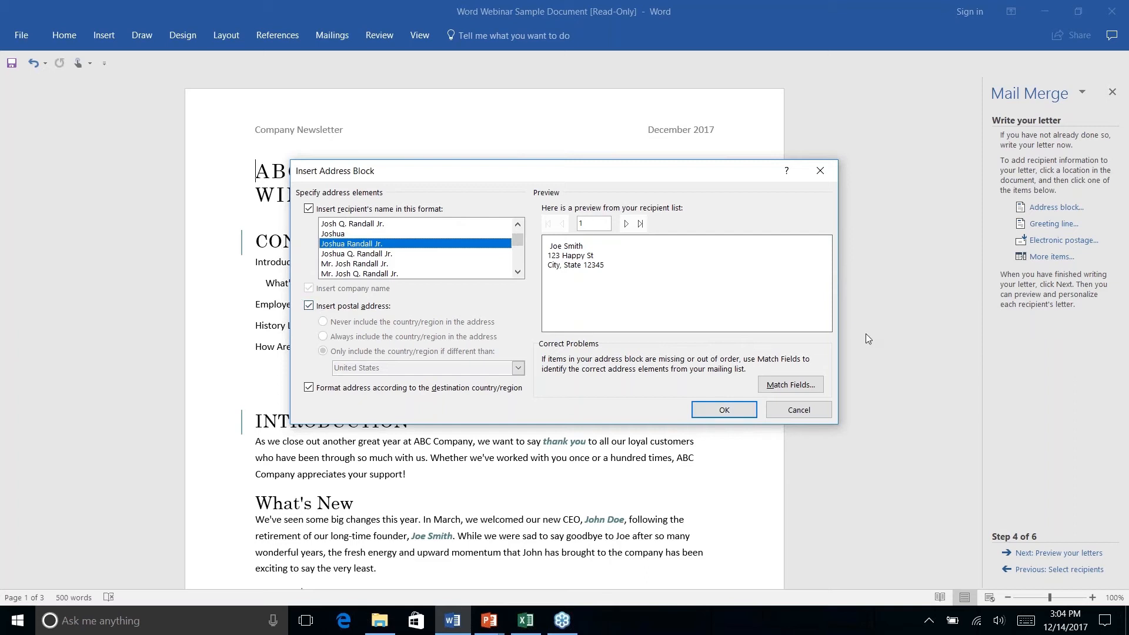
{"action": "left_click", "coordinate": [723, 410]}
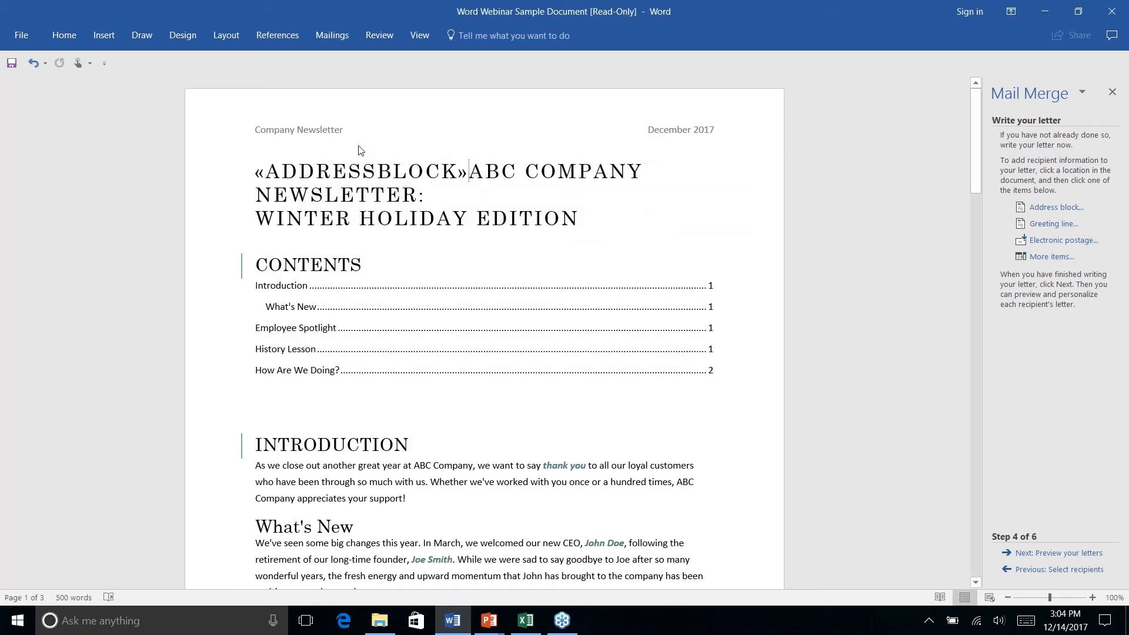
Step: Place the address block on its own line above the newsletter title, separated from it by a blank line
{"action": "left_click", "coordinate": [460, 171]}
{"action": "left_click_drag", "start_coordinate": [460, 171], "coordinate": [255, 171]}
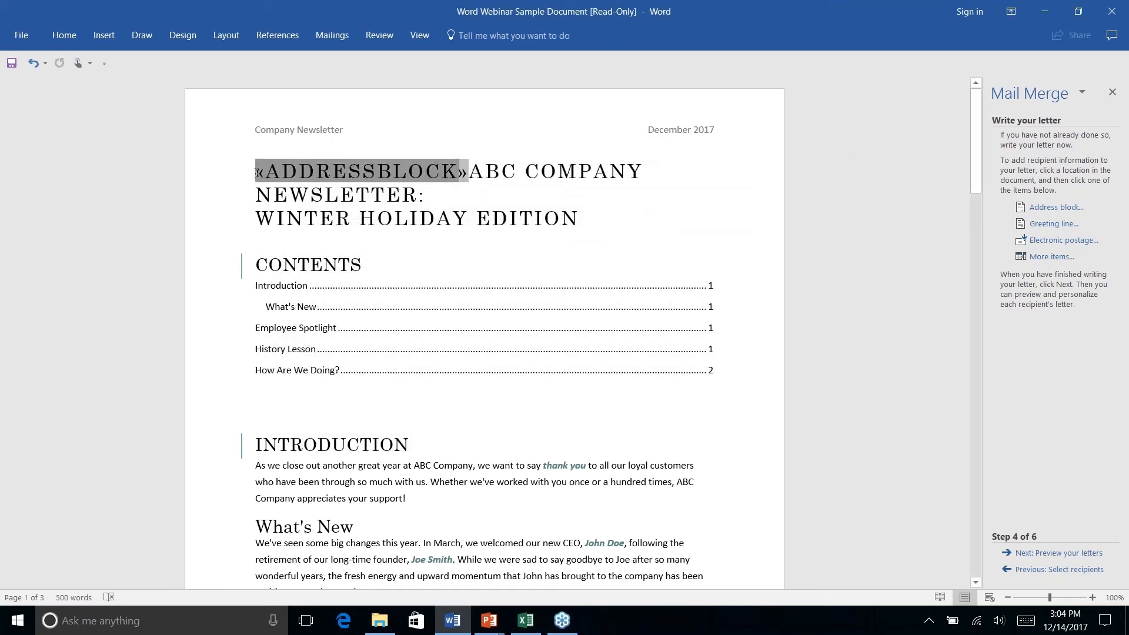
{"action": "left_click", "coordinate": [443, 179]}
{"action": "key", "text": "Right"}
{"action": "key", "text": "Right"}
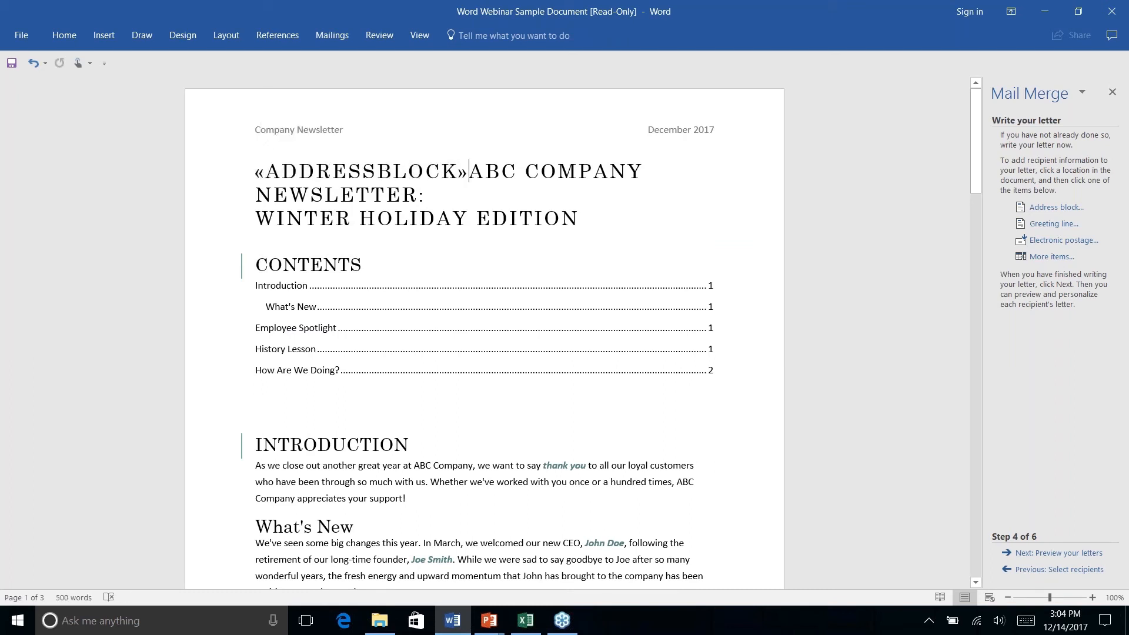
{"action": "key", "text": "Return"}
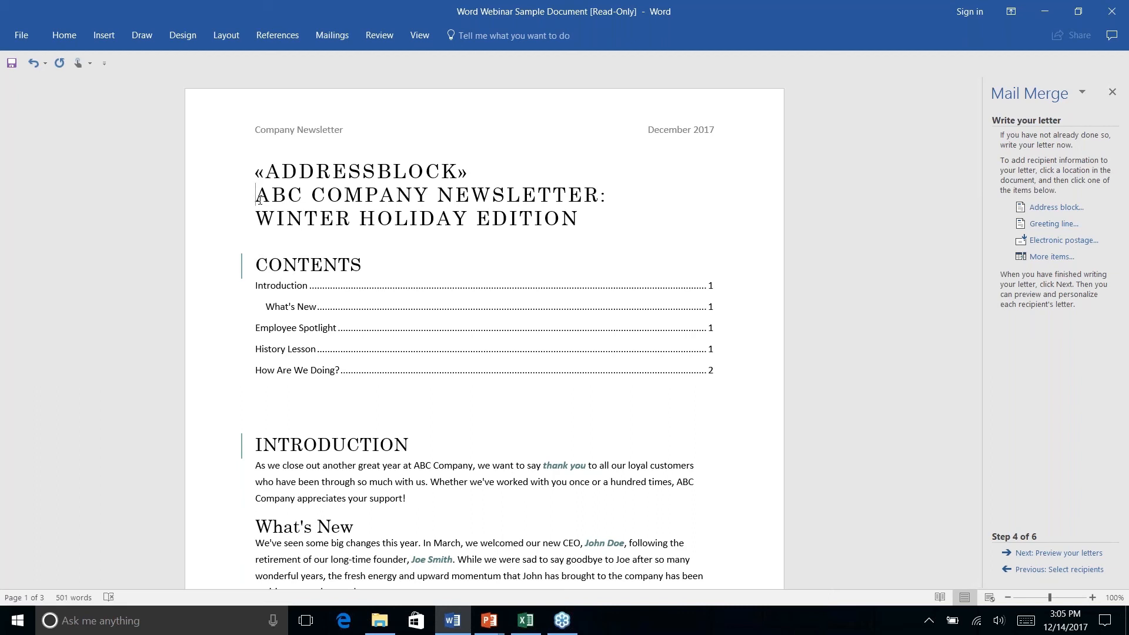
{"action": "key", "text": "Return"}
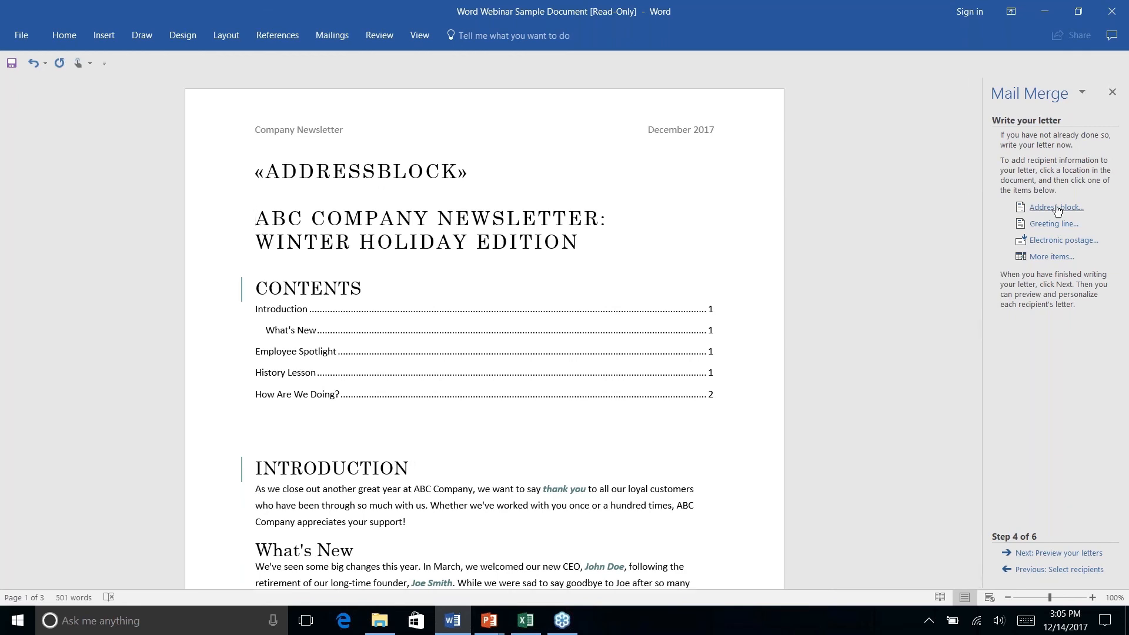
Step: Preview the merged letter for recipient 1 and proceed to the wizard's final stage for completing the merge
{"action": "left_click", "coordinate": [1063, 554]}
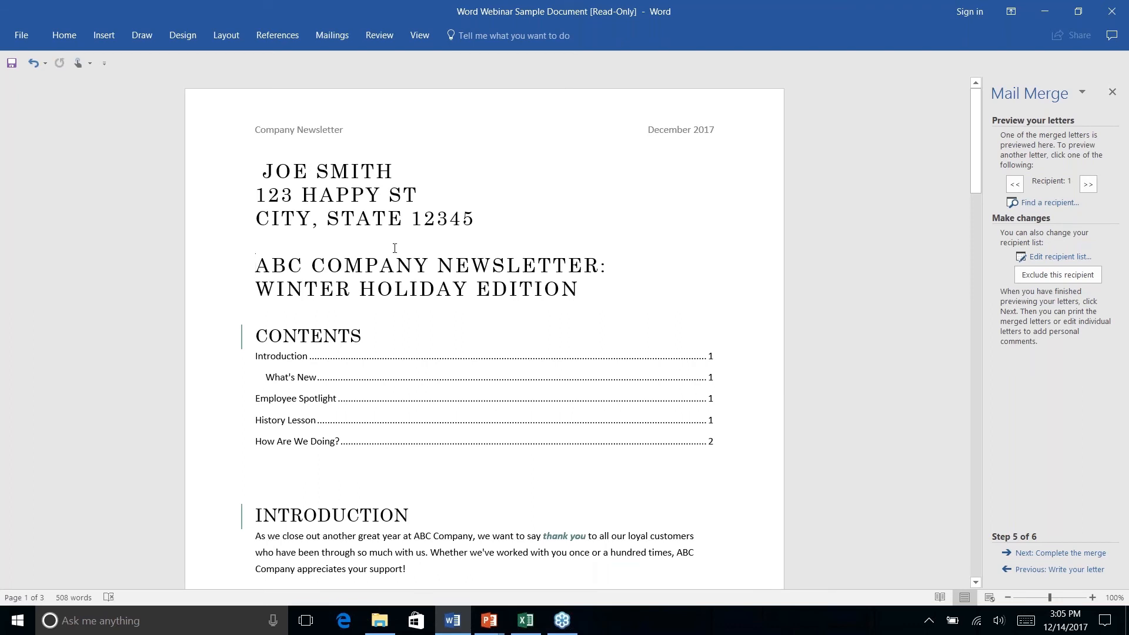
{"action": "left_click", "coordinate": [432, 195]}
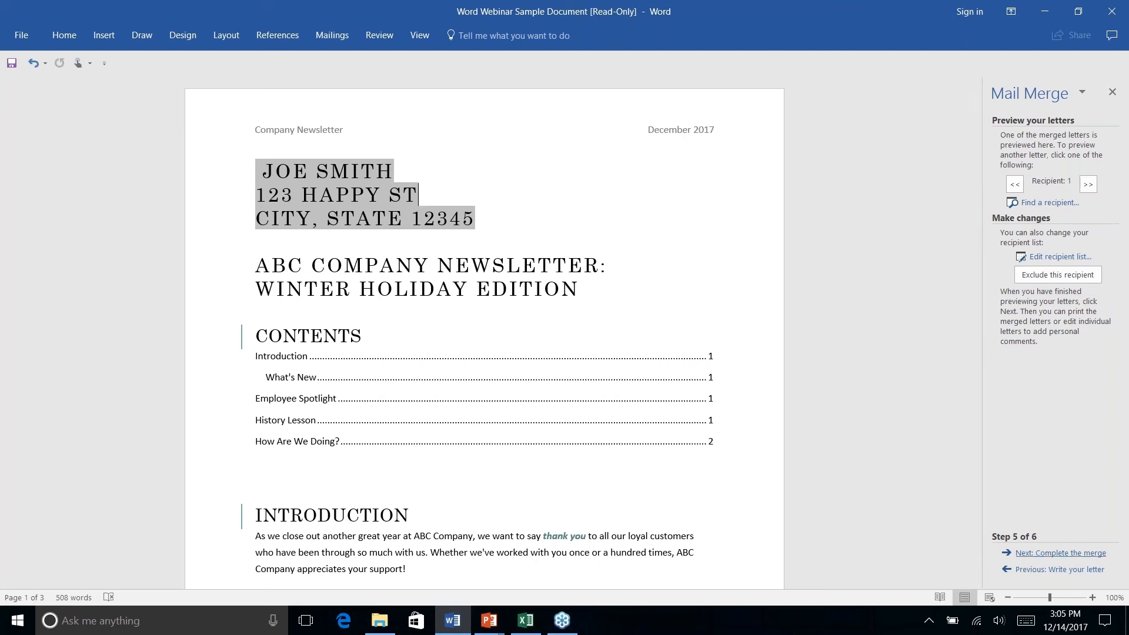
{"action": "left_click", "coordinate": [1060, 554]}
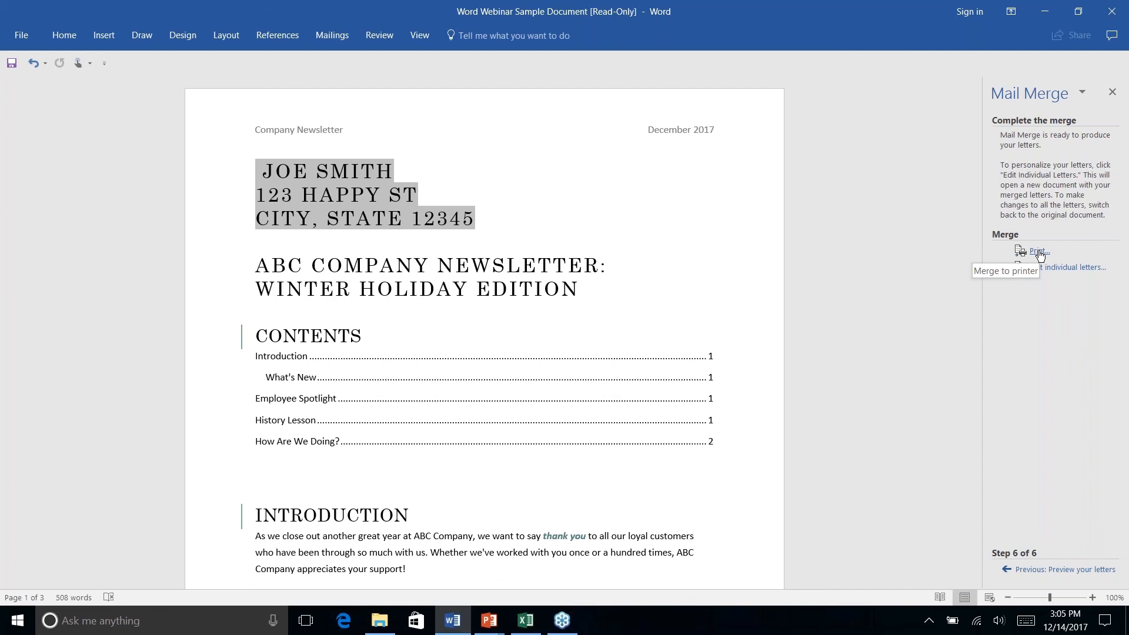
Step: Switch to the PowerPoint slide show and advance from Bonus Tips to the "Thanks for Watching!" slide
{"action": "key", "text": "alt+Tab"}
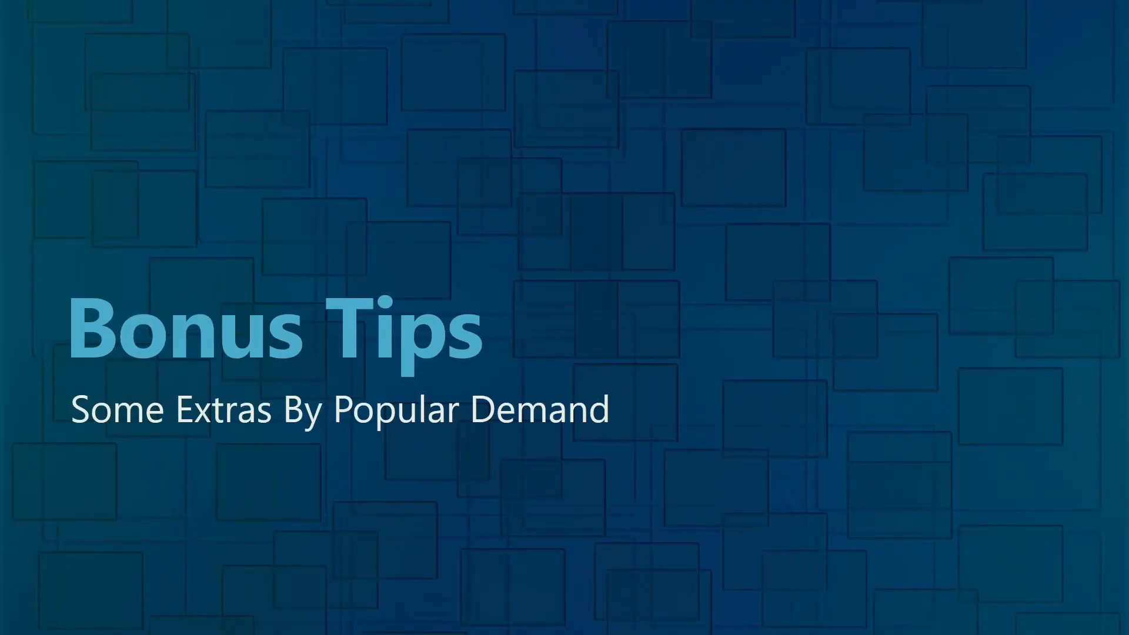
{"action": "key", "text": "Right"}
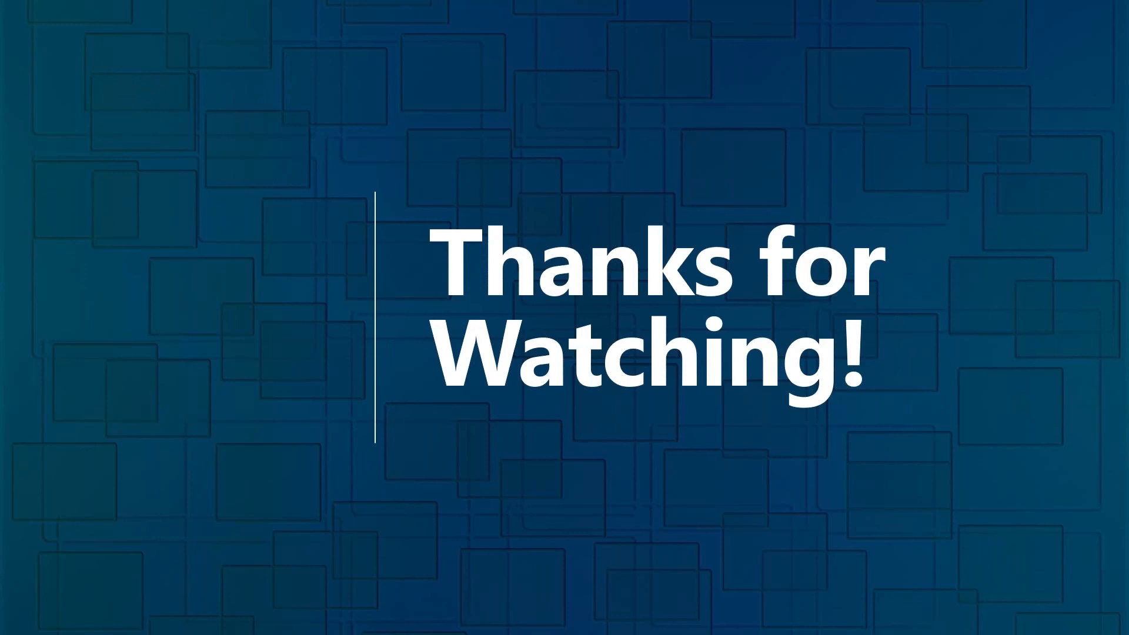